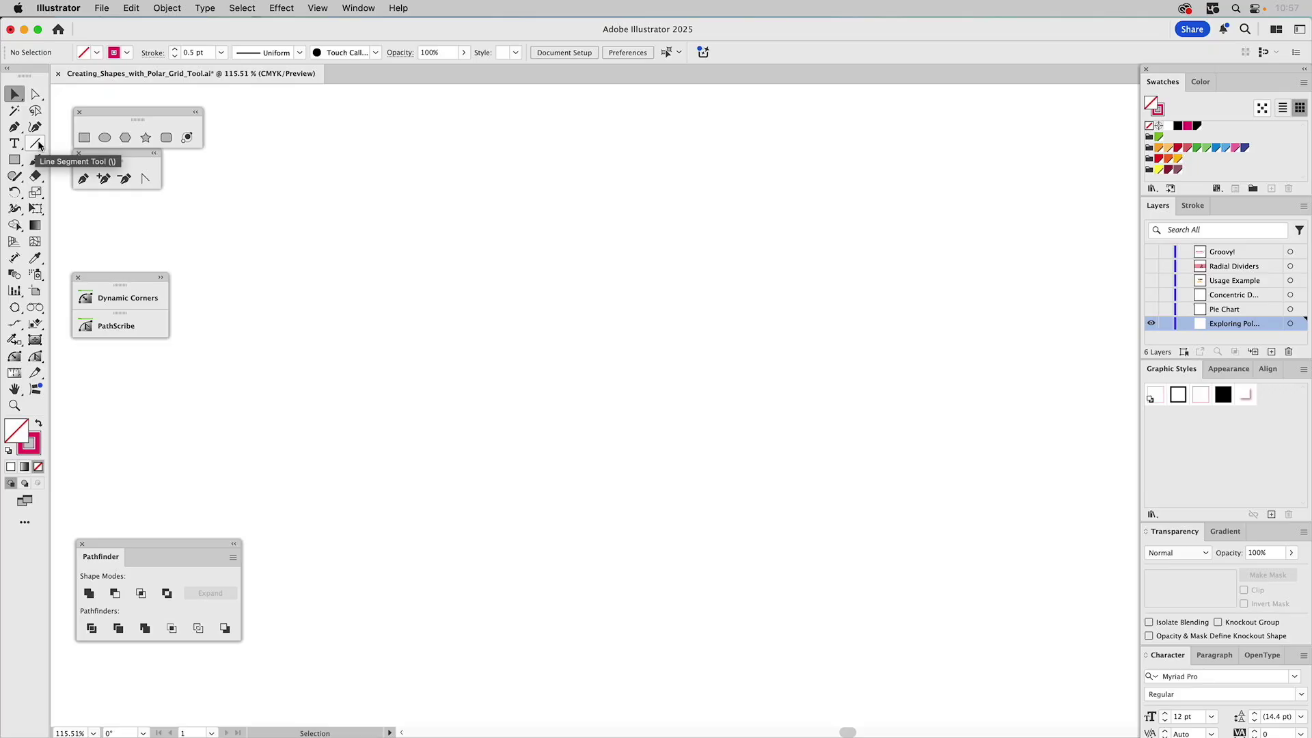
Start drawing an oval polar grid on the empty artboard with the Polar Grid tool, using the no-fill graphic style with a 5 pt black stroke
click(39, 145)
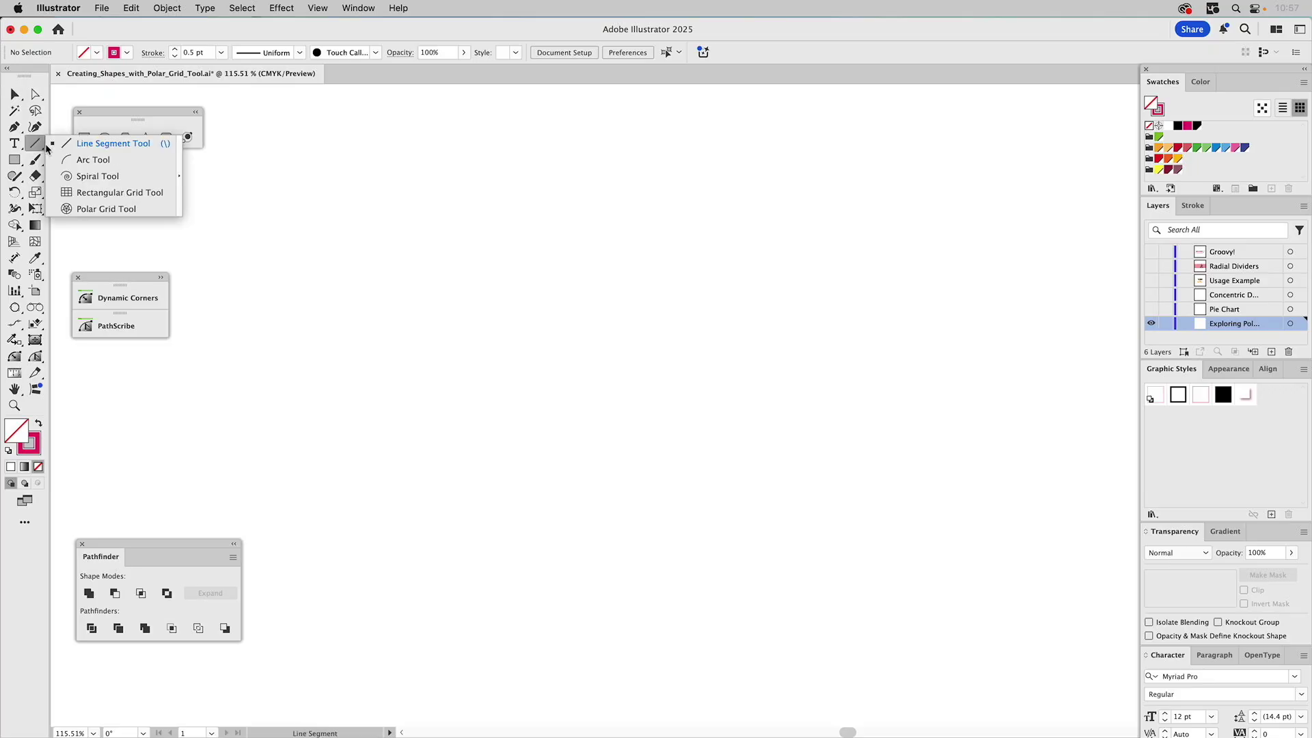
click(79, 208)
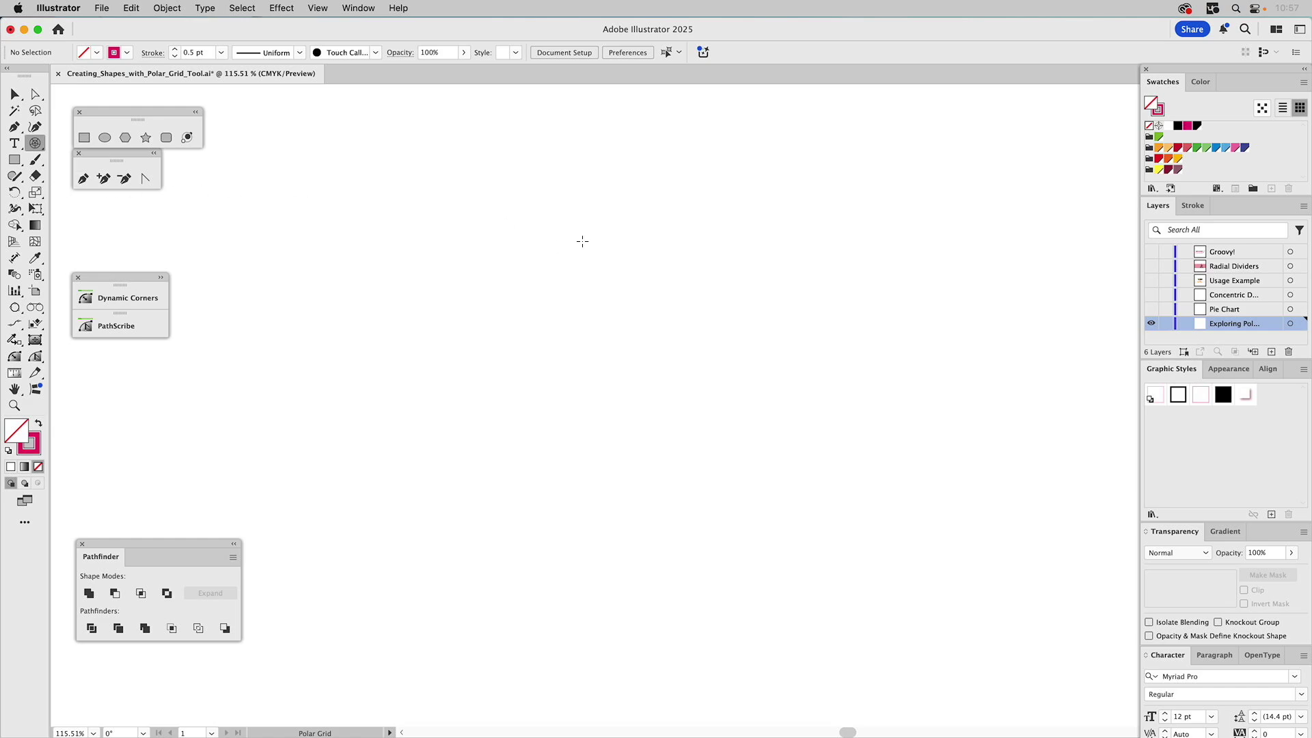
click(1180, 395)
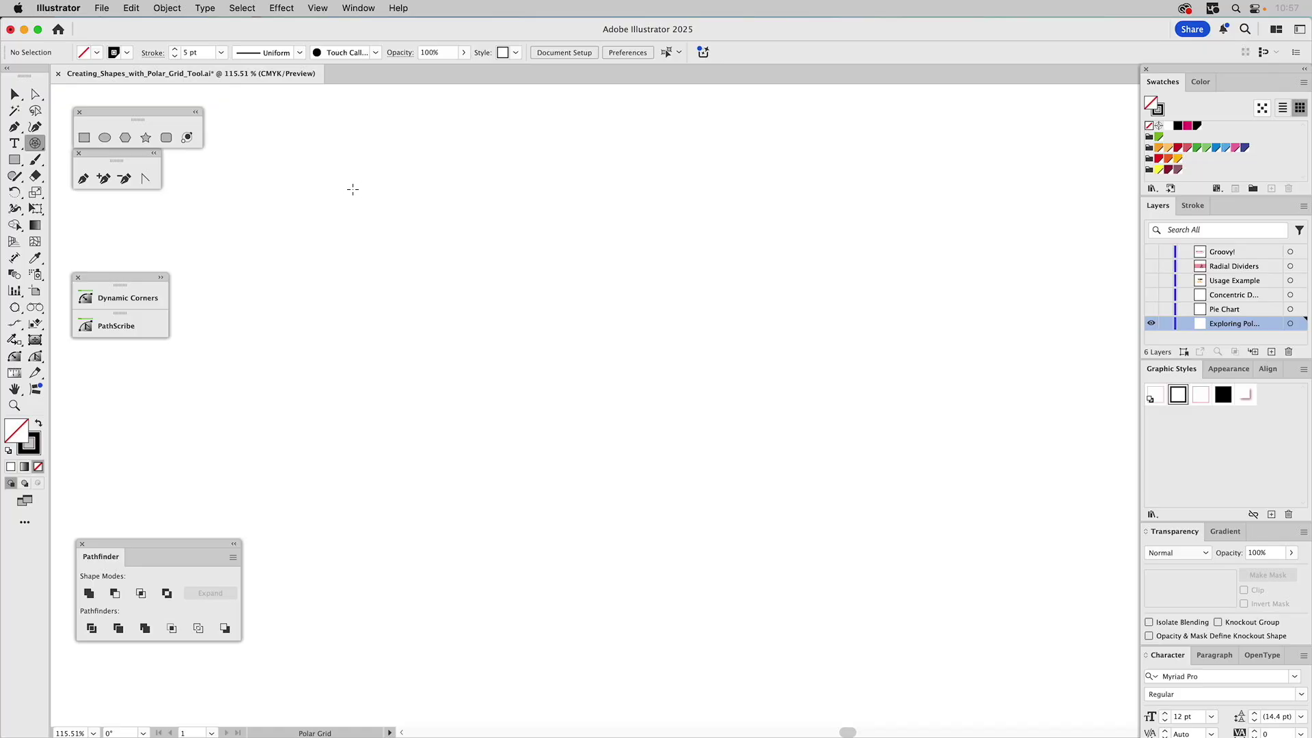
drag(343, 185, 805, 479)
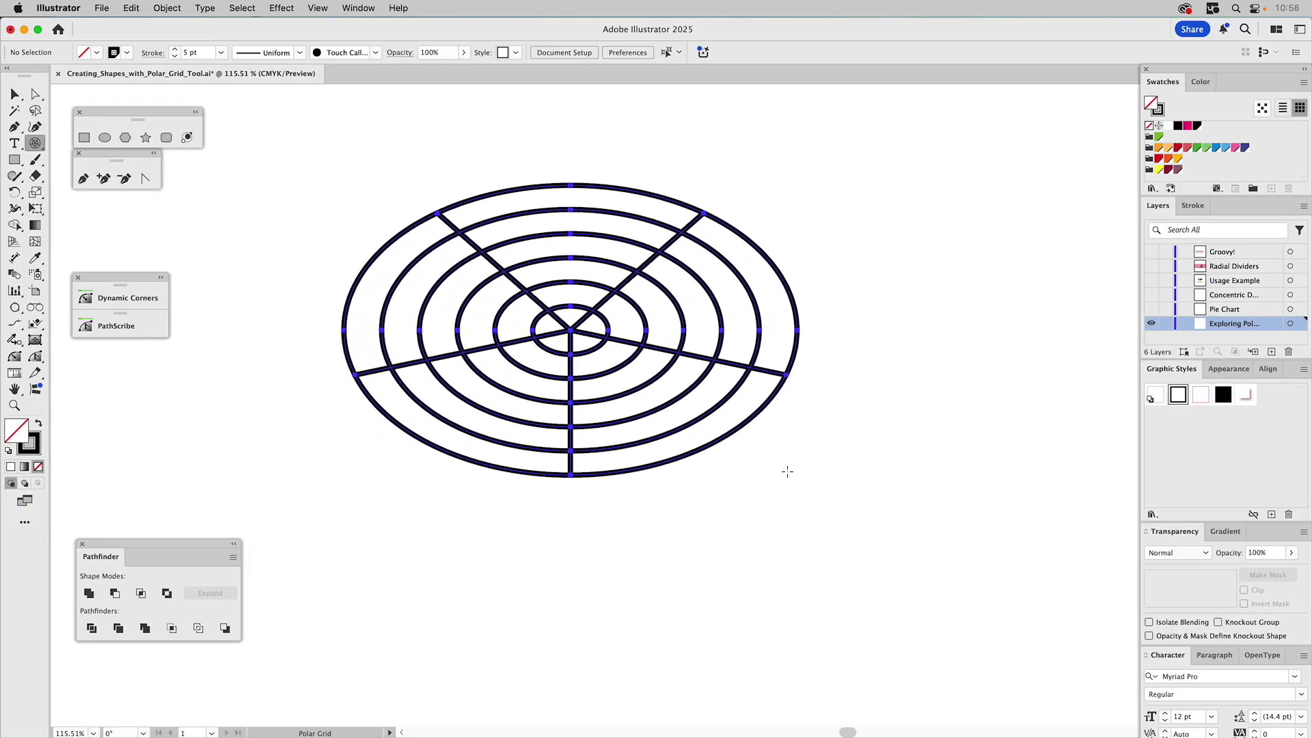
drag(781, 491, 784, 494)
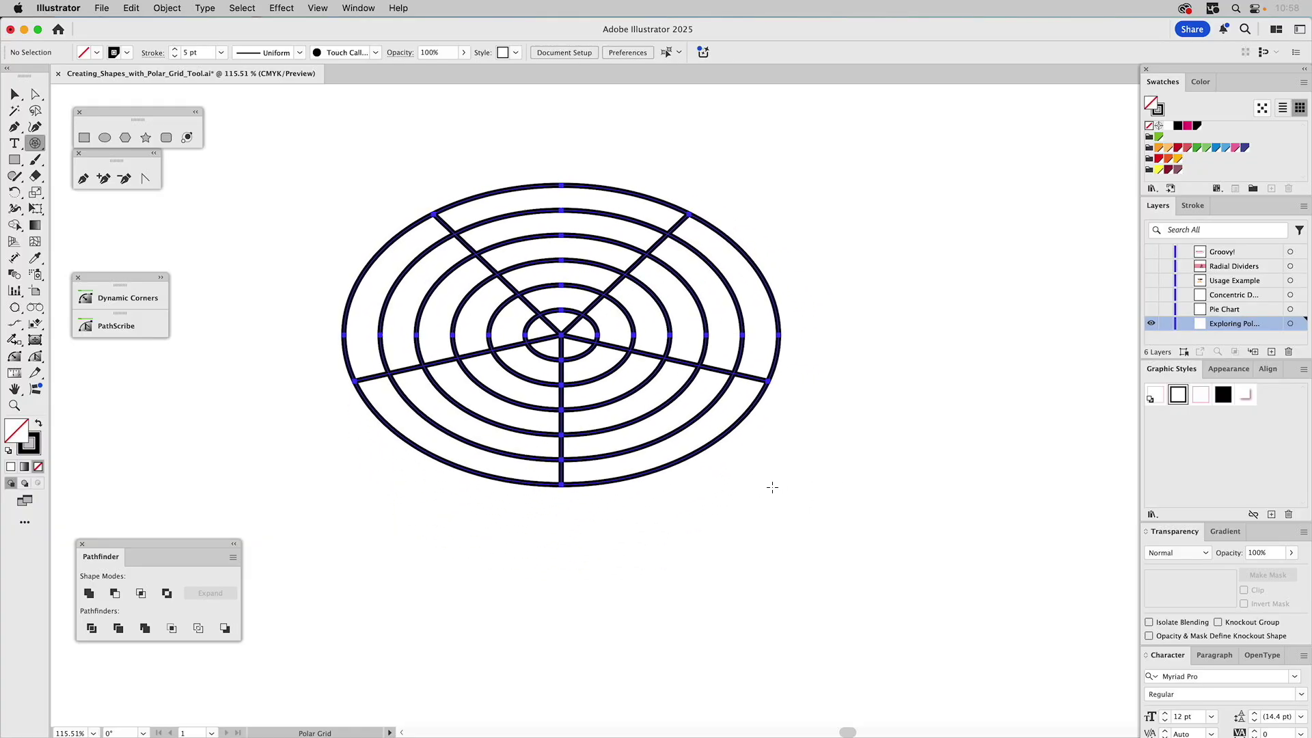
drag(761, 494, 755, 493)
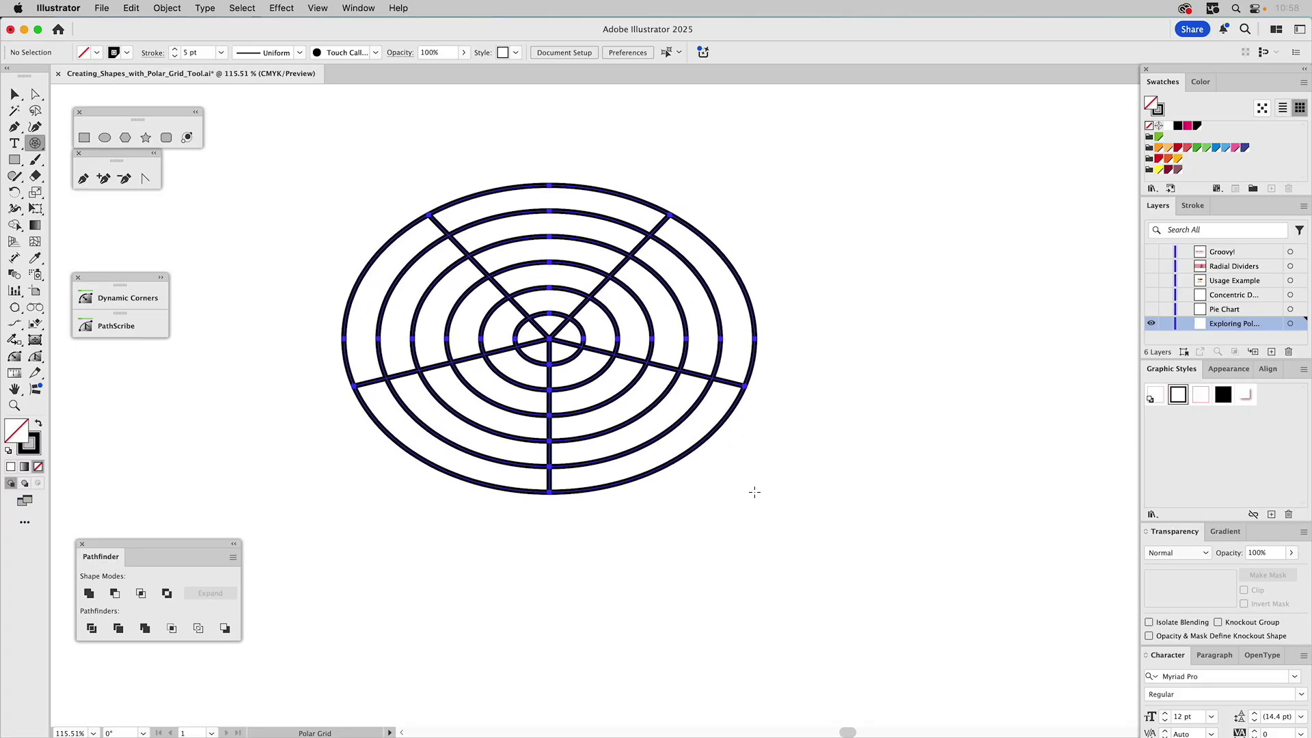
drag(757, 493, 798, 479)
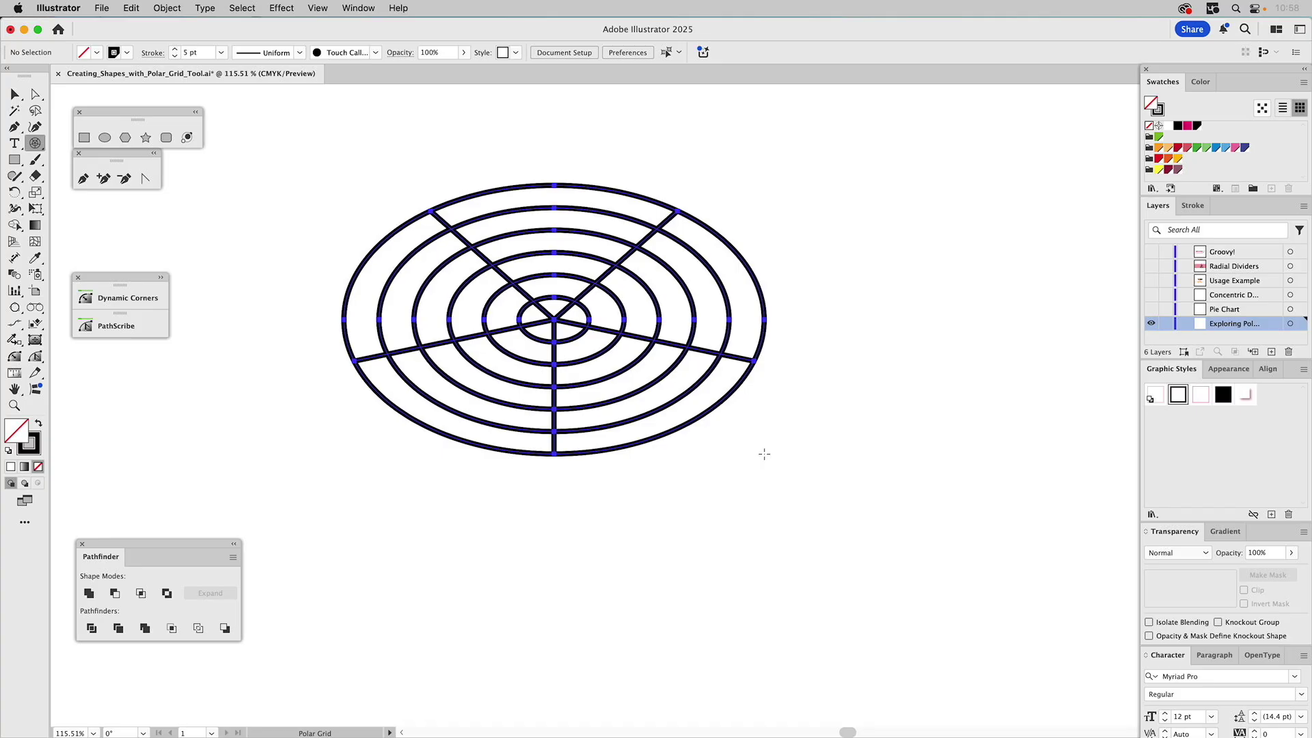
drag(764, 454, 579, 273)
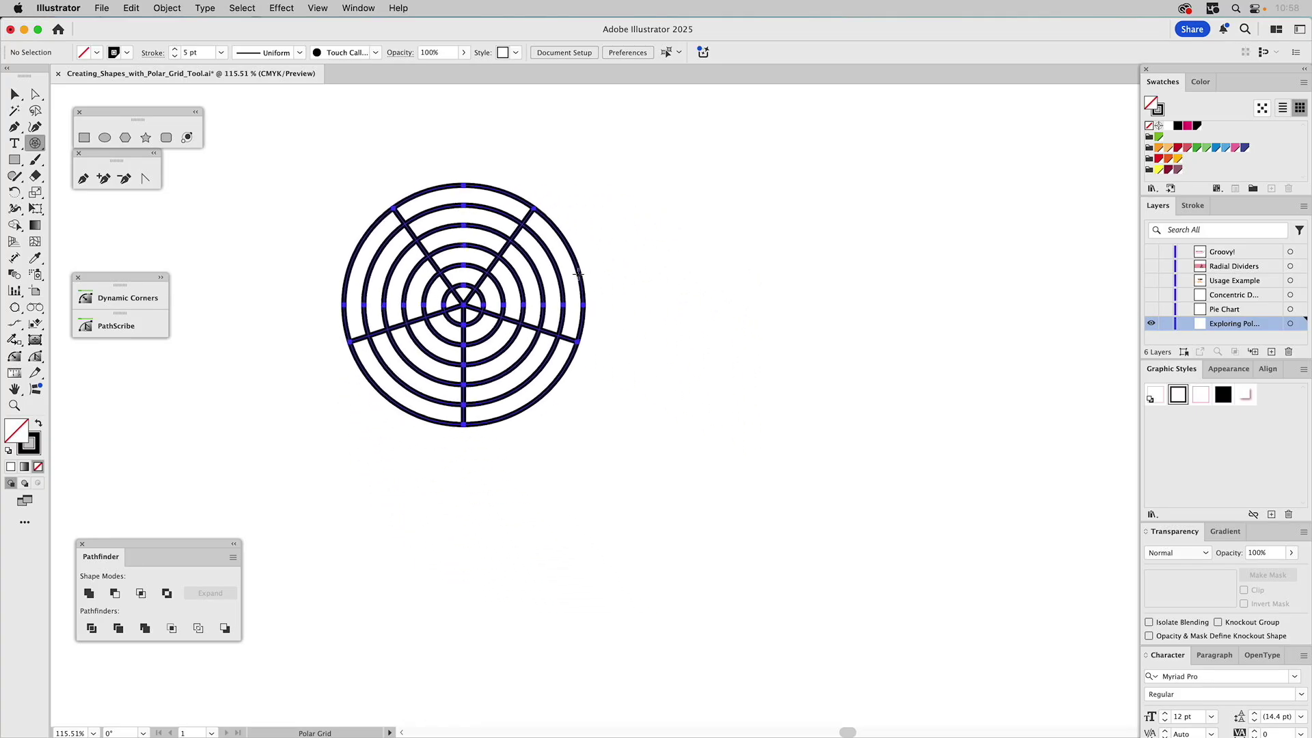
drag(693, 352, 795, 516)
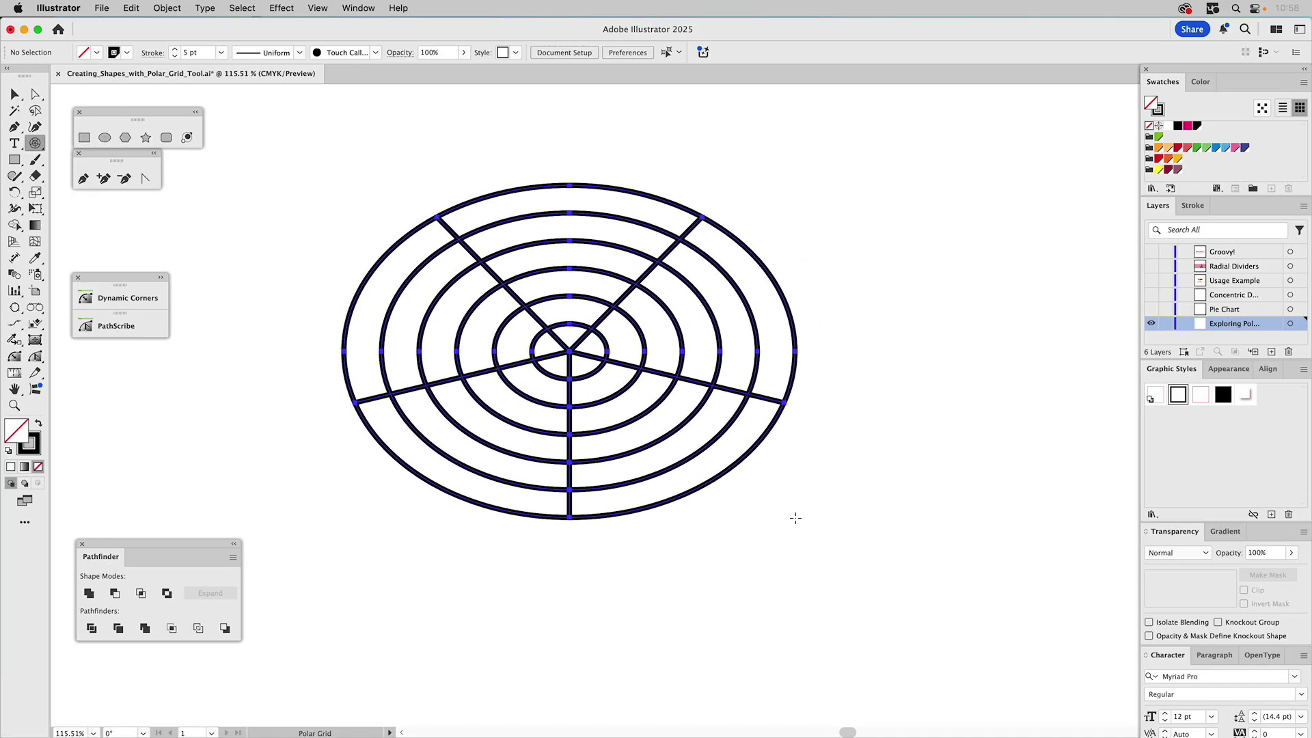
drag(795, 519, 797, 518)
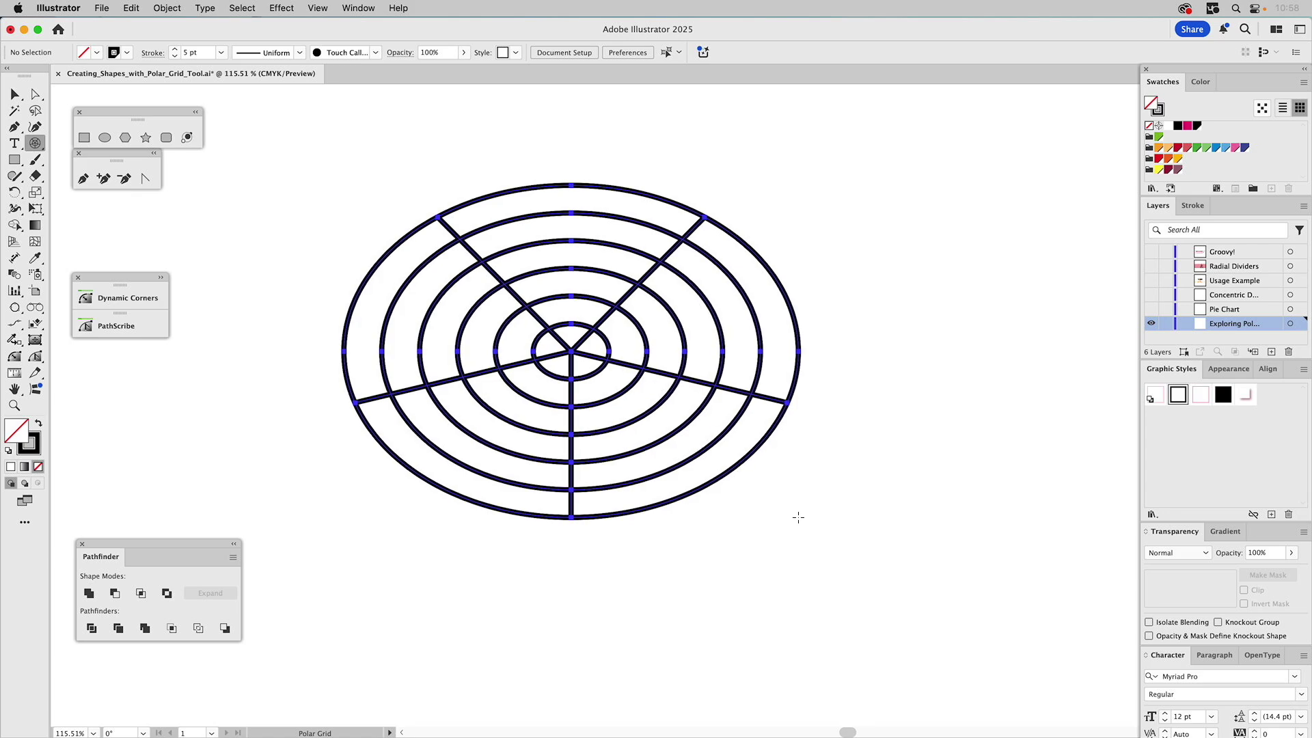
drag(799, 517, 827, 570)
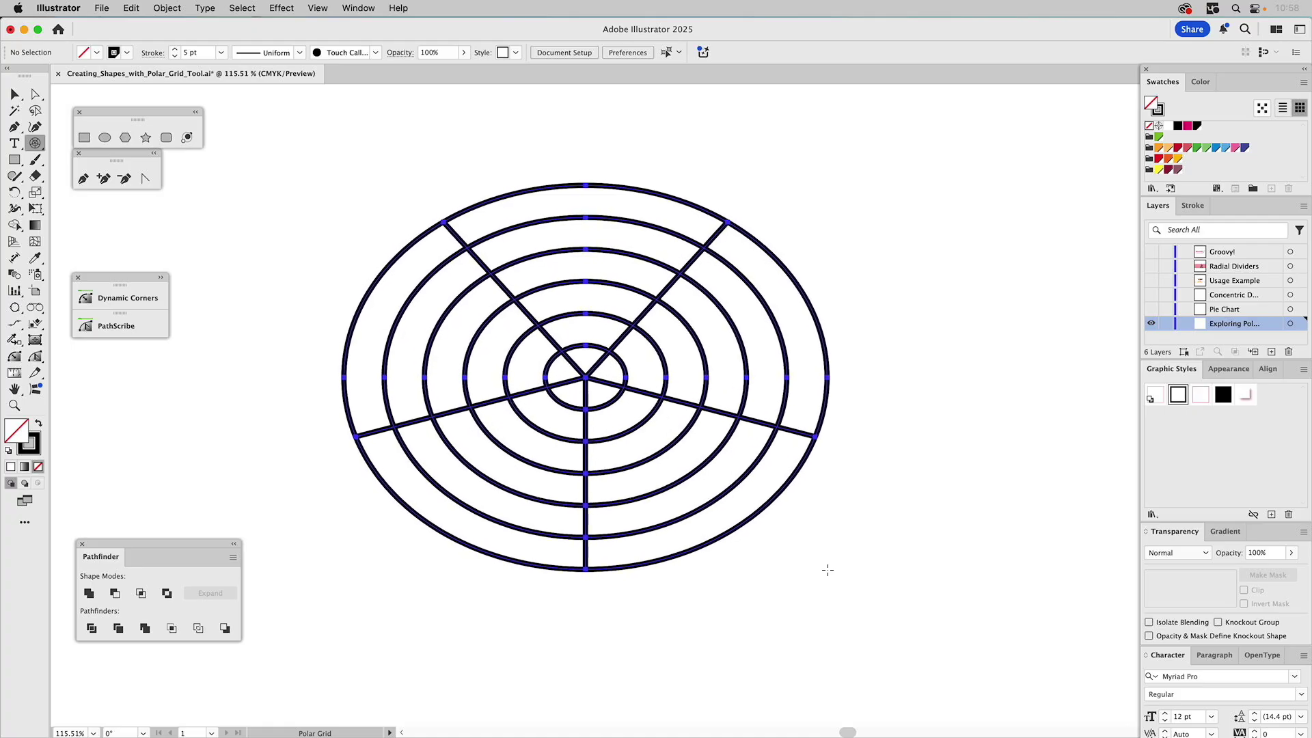
drag(827, 570, 796, 573)
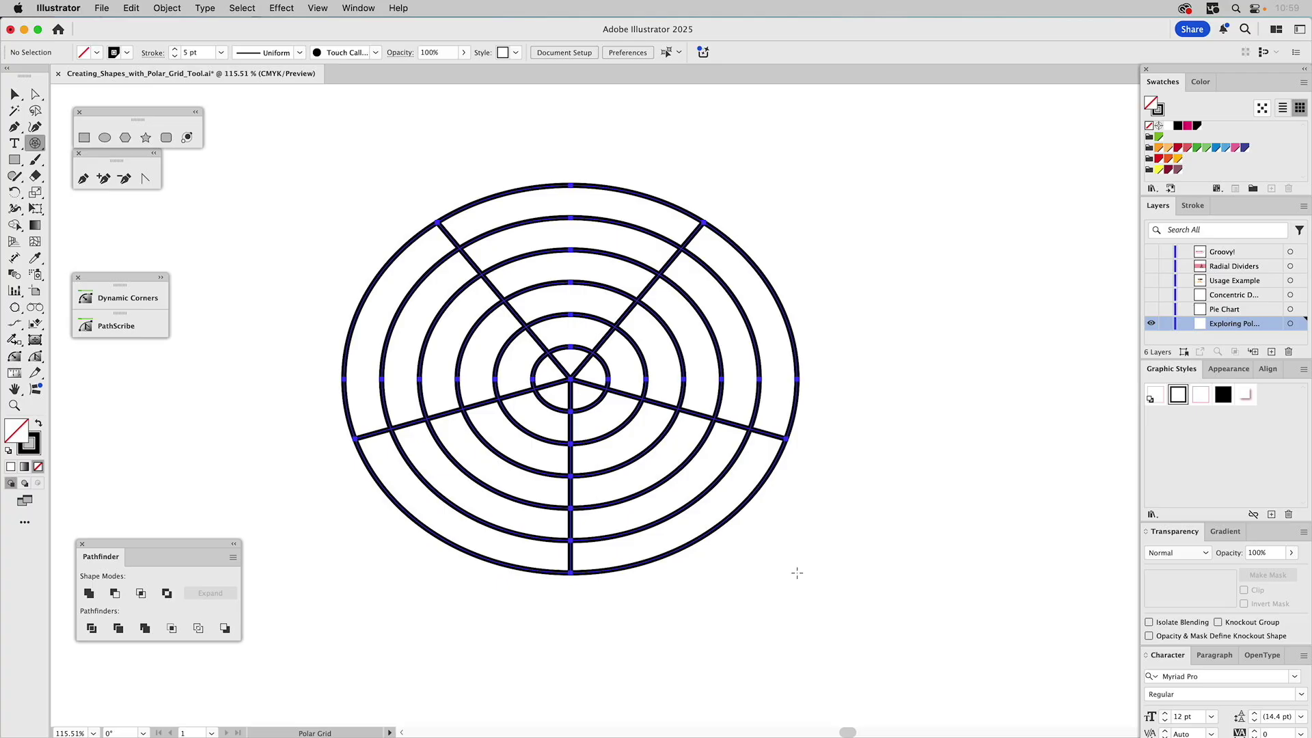
drag(796, 572, 797, 573)
drag(798, 574, 802, 591)
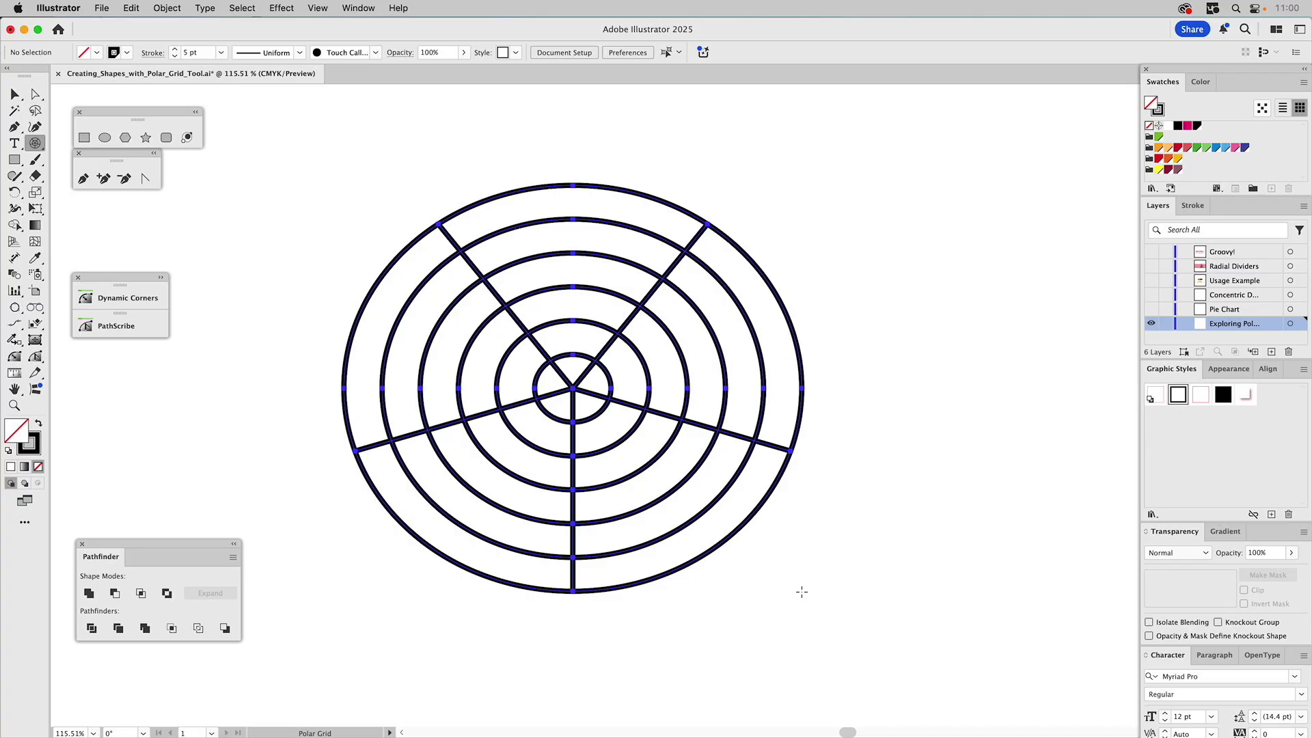
Reduce the radial dividers to none while the polar grid is still being drawn
key(Left)
drag(801, 591, 802, 592)
key(Left)
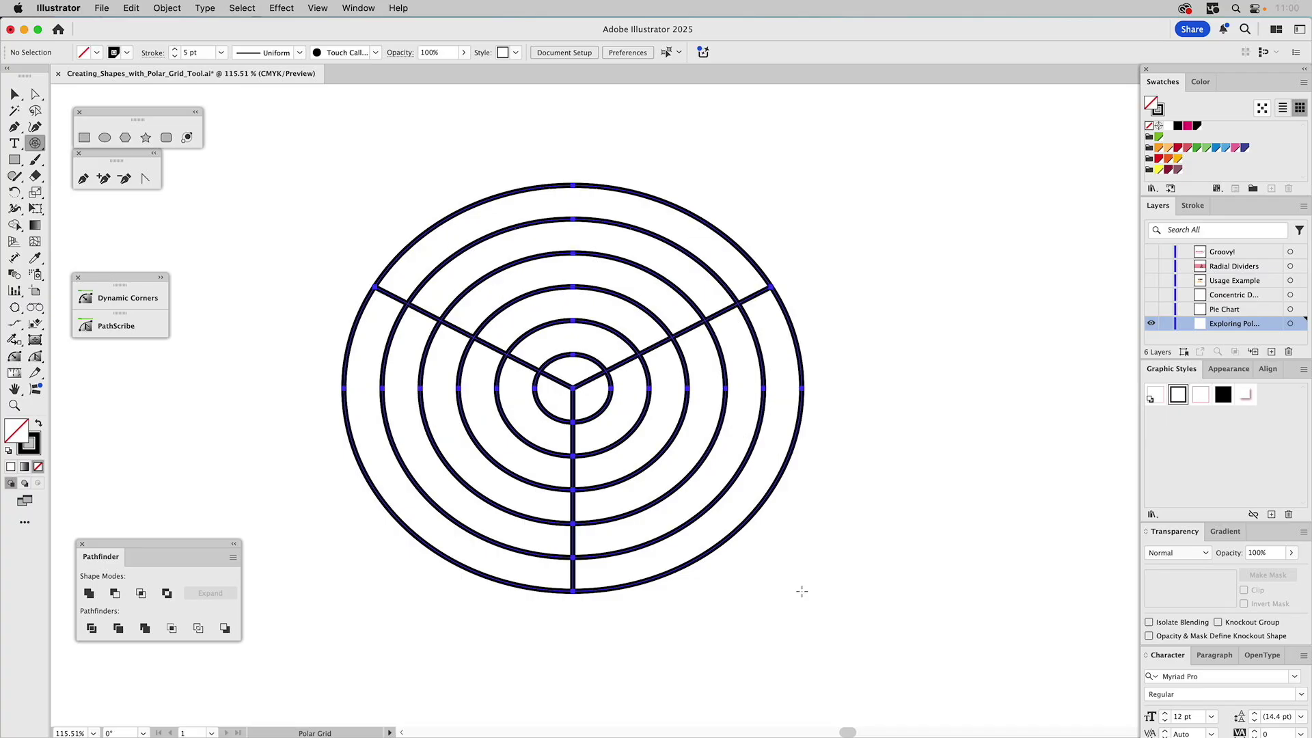
drag(802, 592, 801, 592)
key(Left)
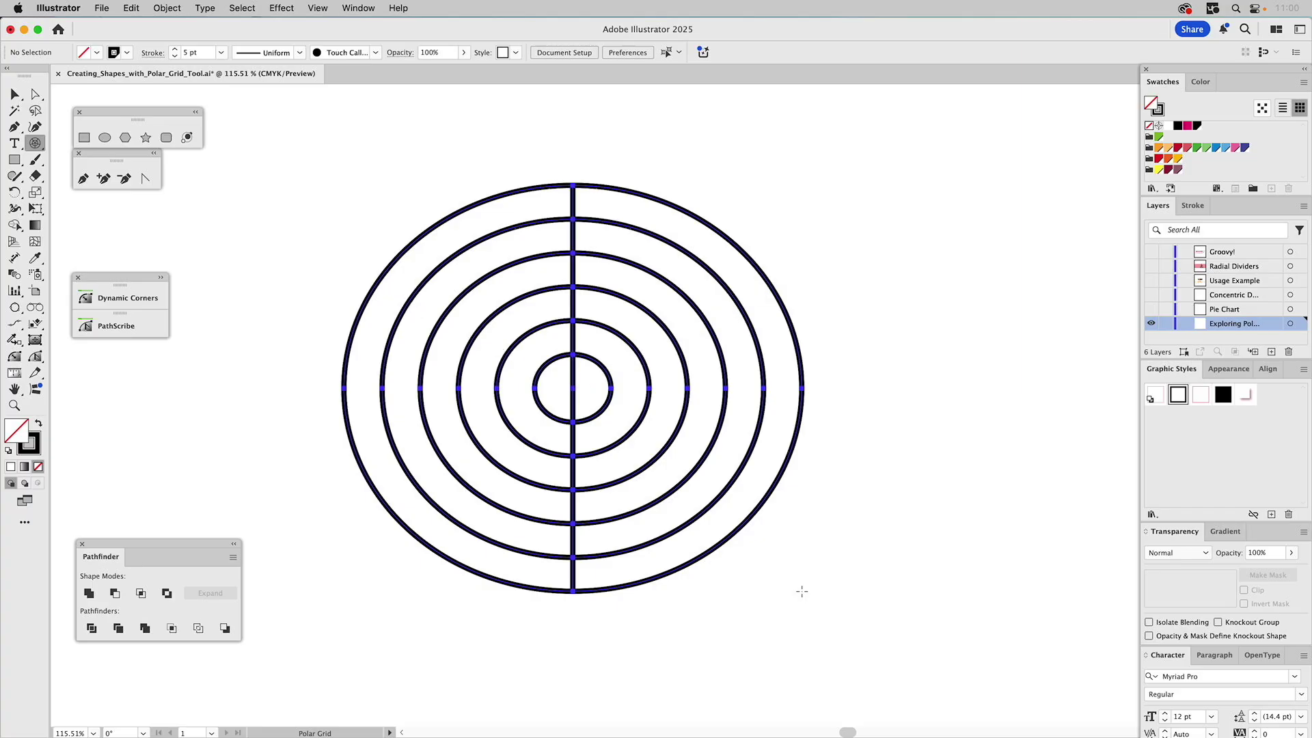
key(Left)
drag(802, 592, 802, 592)
key(Left)
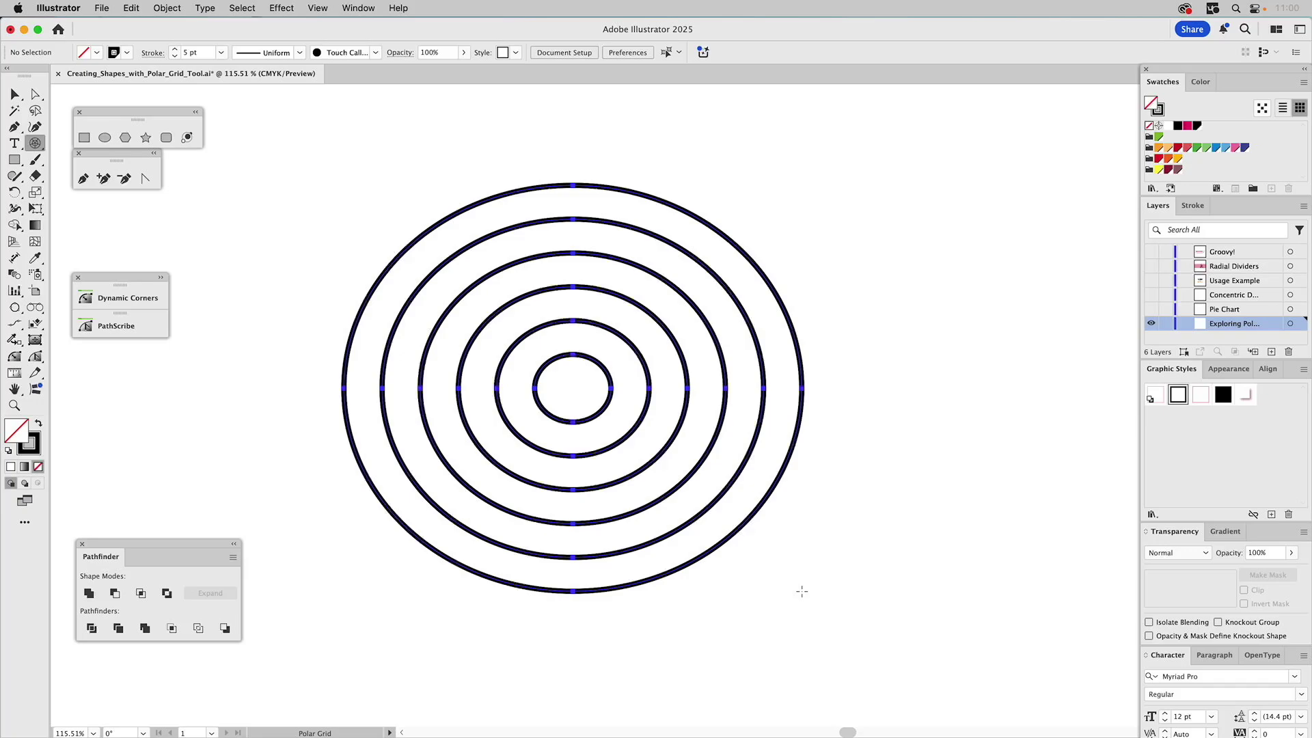
Increase the number of radial dividers in the polar grid to six
key(Right)
drag(802, 591, 802, 591)
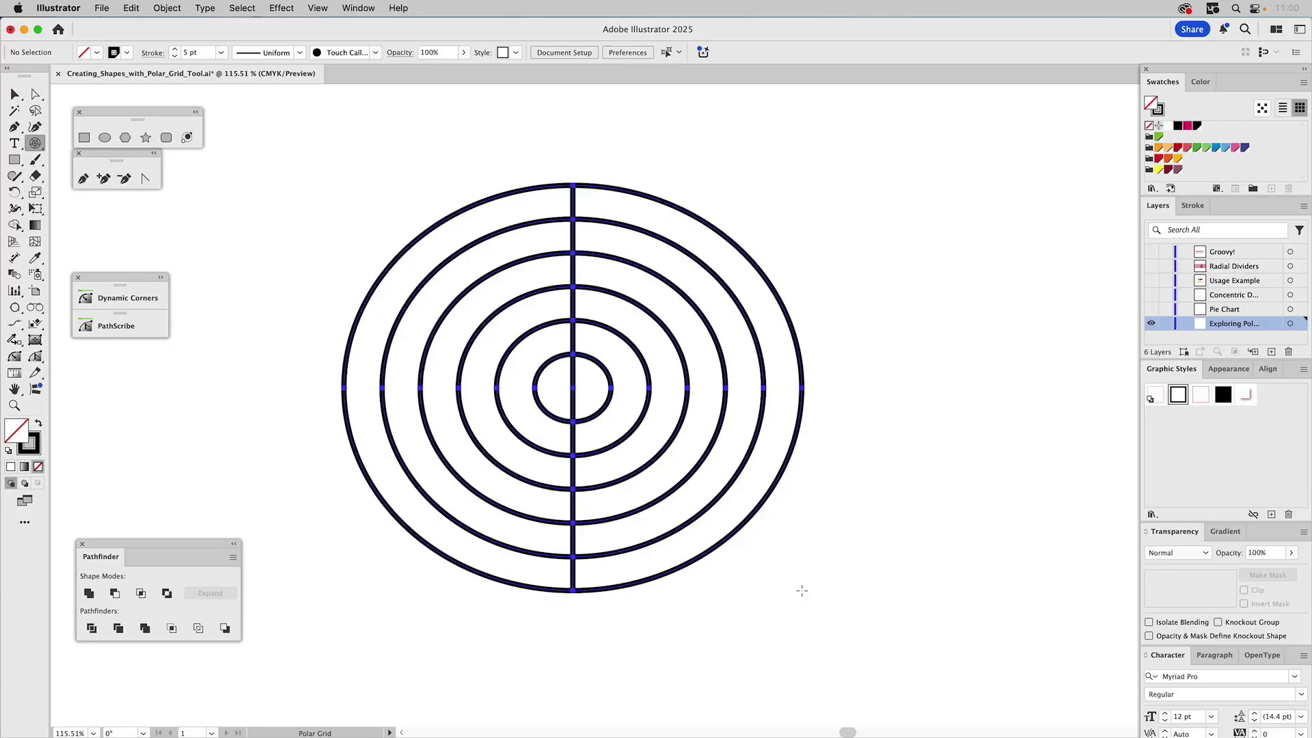
drag(801, 592, 802, 592)
key(Right)
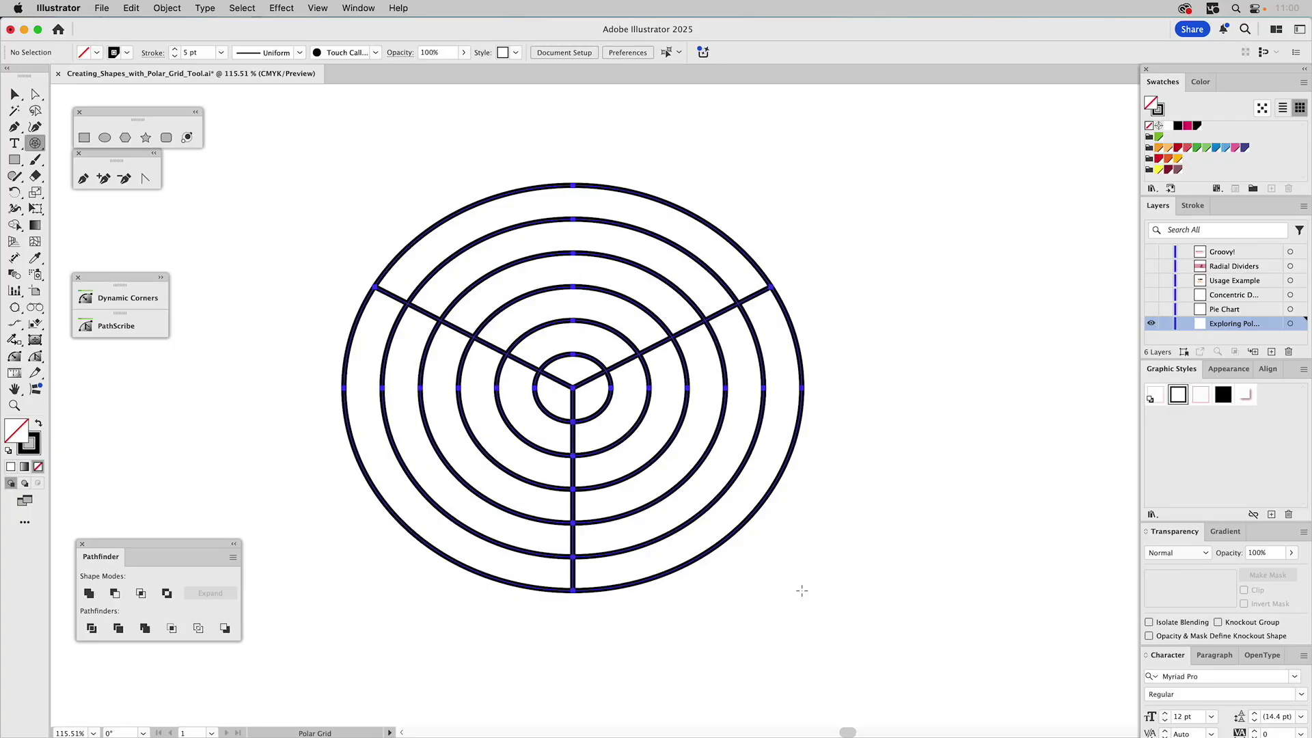
key(Right)
drag(802, 590, 801, 590)
key(Right)
key(Right)
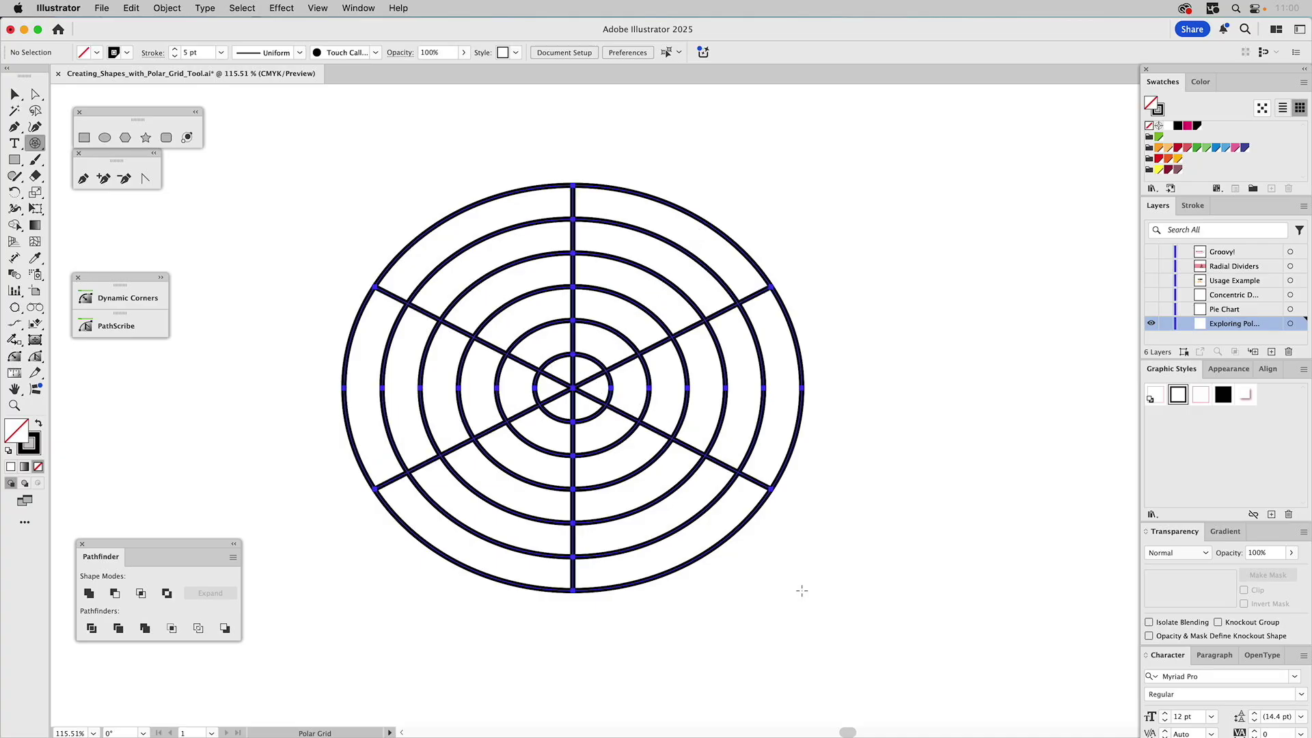
Set the concentric dividers to three and finish the polar grid nearly circular, at about 299 by 293 pt
key(Up)
mouse_move(802, 590)
mouse_down()
mouse_move(791, 565)
mouse_move(650, 492)
mouse_move(620, 530)
mouse_move(618, 485)
mouse_move(629, 471)
mouse_move(645, 507)
mouse_move(621, 495)
mouse_move(640, 474)
mouse_move(651, 485)
mouse_up()
key(Up)
key(Up)
key(Up)
key(Down)
key(Down)
key(Down)
key(Down)
key(Down)
key(Down)
key(Down)
key(Down)
key(Up)
key(Up)
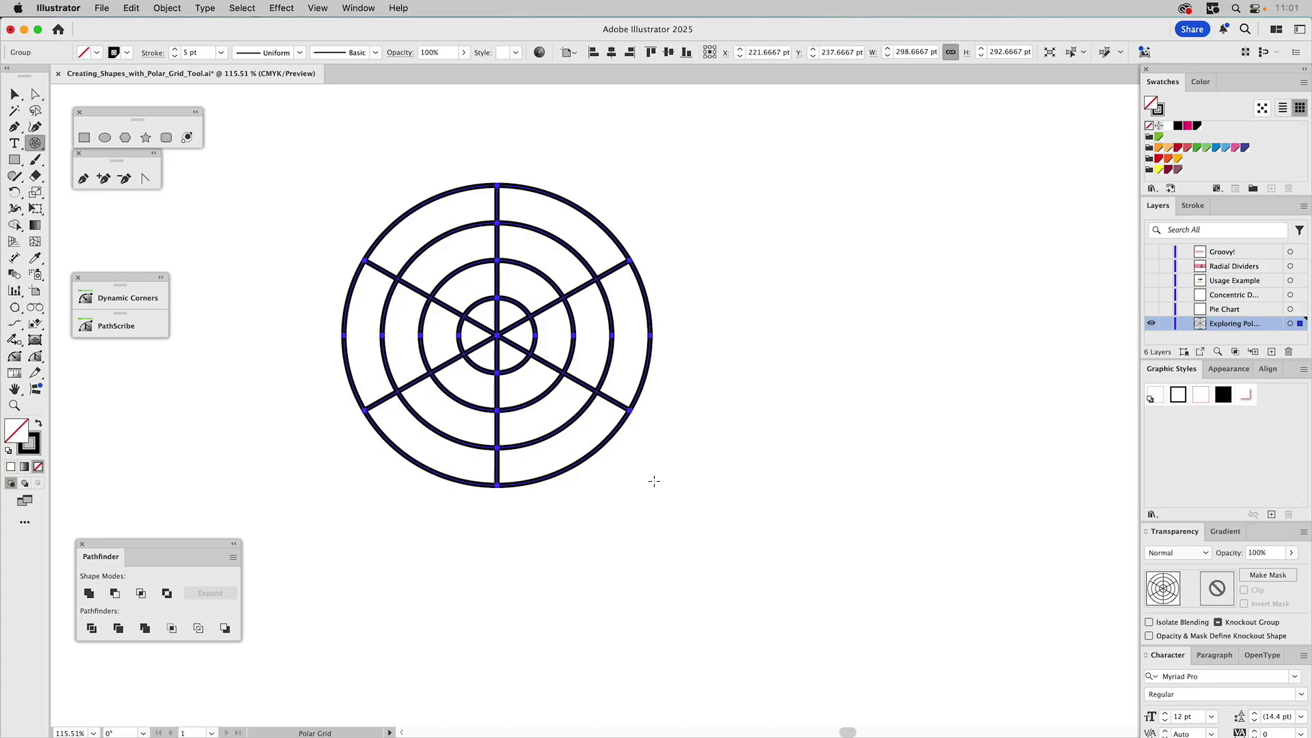
Select the finished polar grid and move it slightly, centring it at about X 197 pt, Y 243 pt
key(v)
click(661, 314)
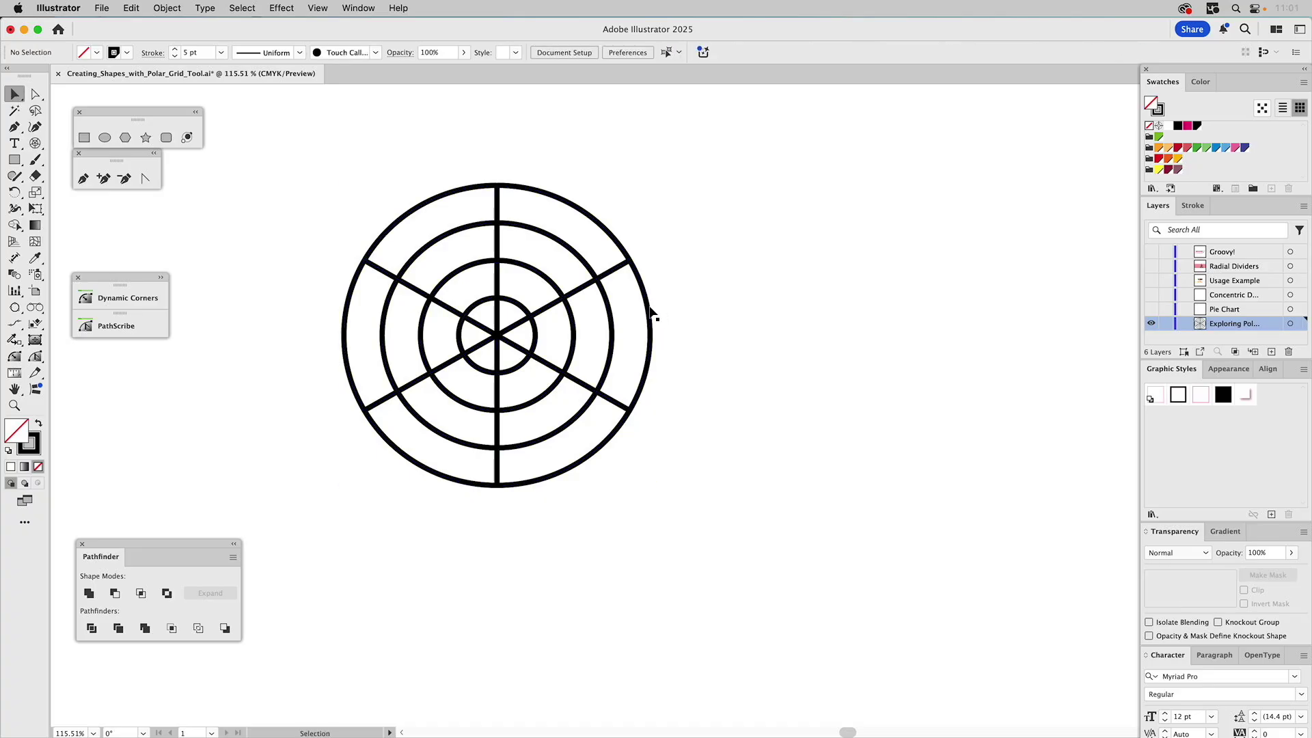
click(649, 317)
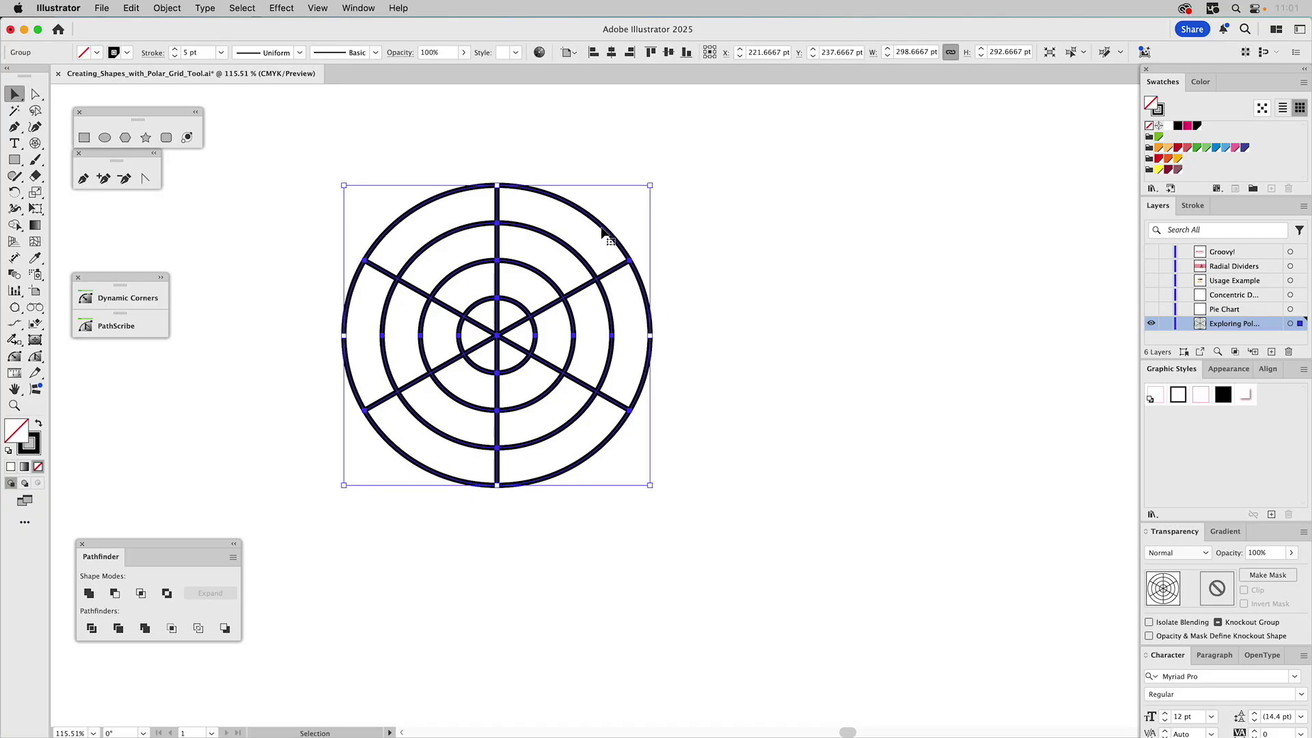
drag(603, 233, 577, 237)
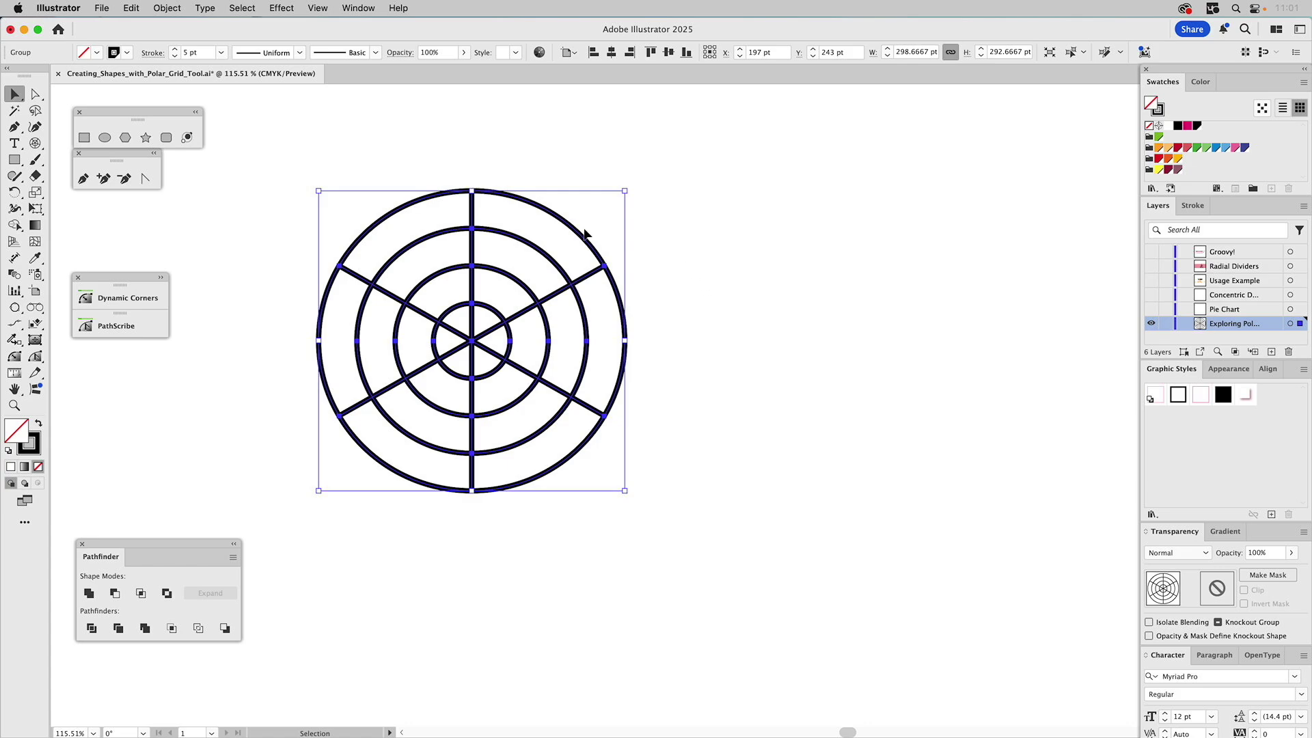
Draw a ten-pointed star about 320 by 335 pt beside the polar grid and raise its number of points to 13
click(147, 138)
drag(811, 343, 910, 483)
key(Up)
key(Up)
key(Up)
key(Up)
key(Up)
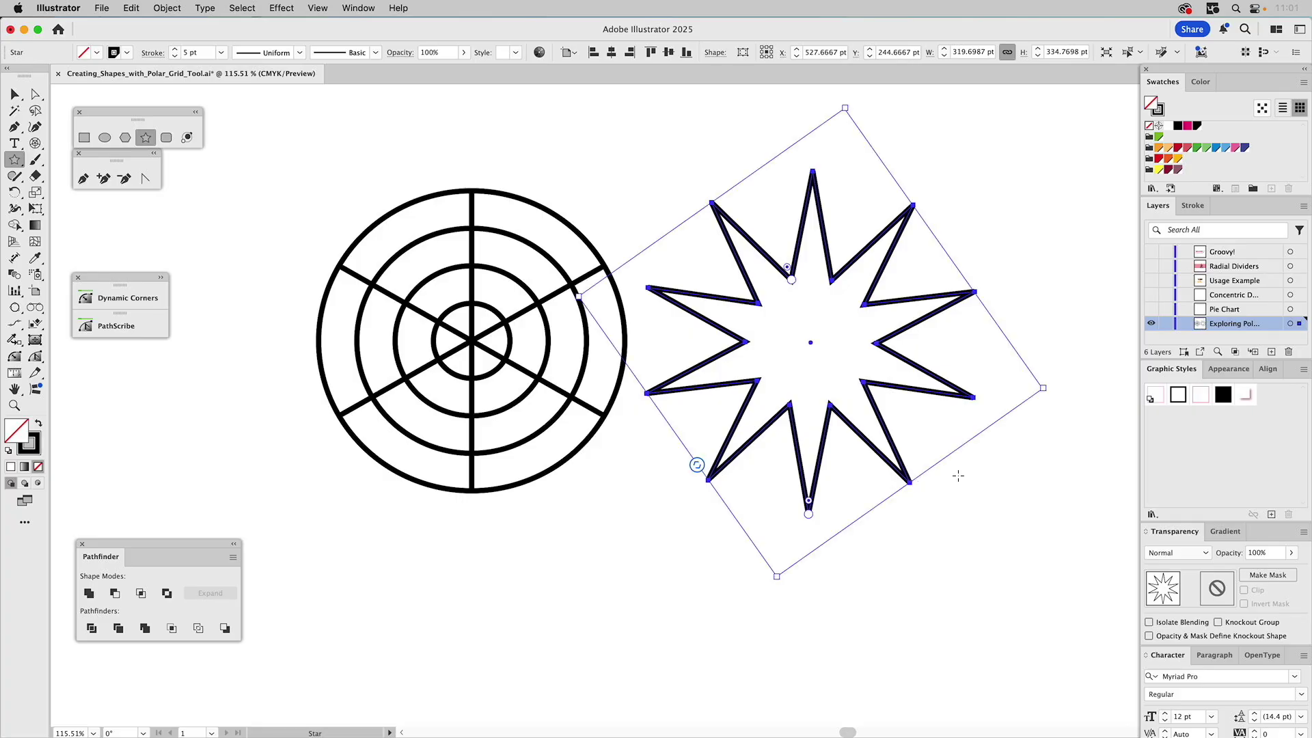
key(v)
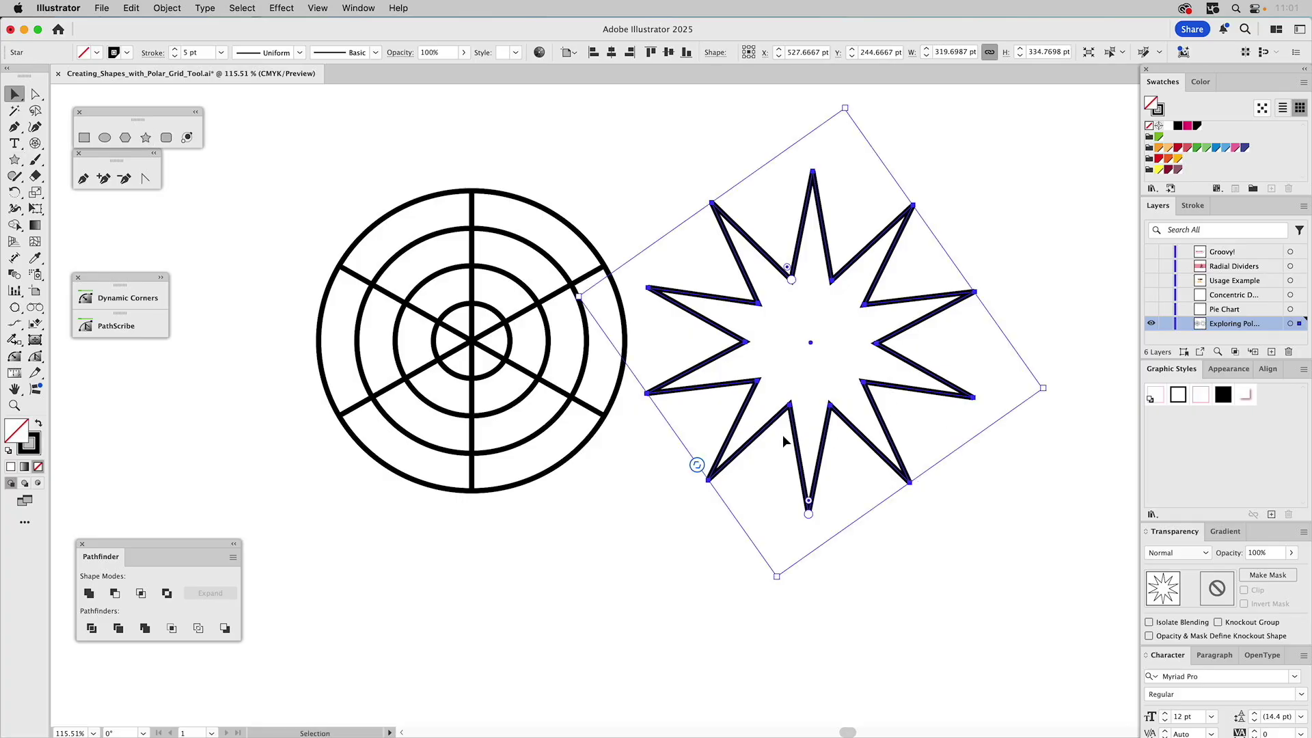
drag(697, 464, 683, 422)
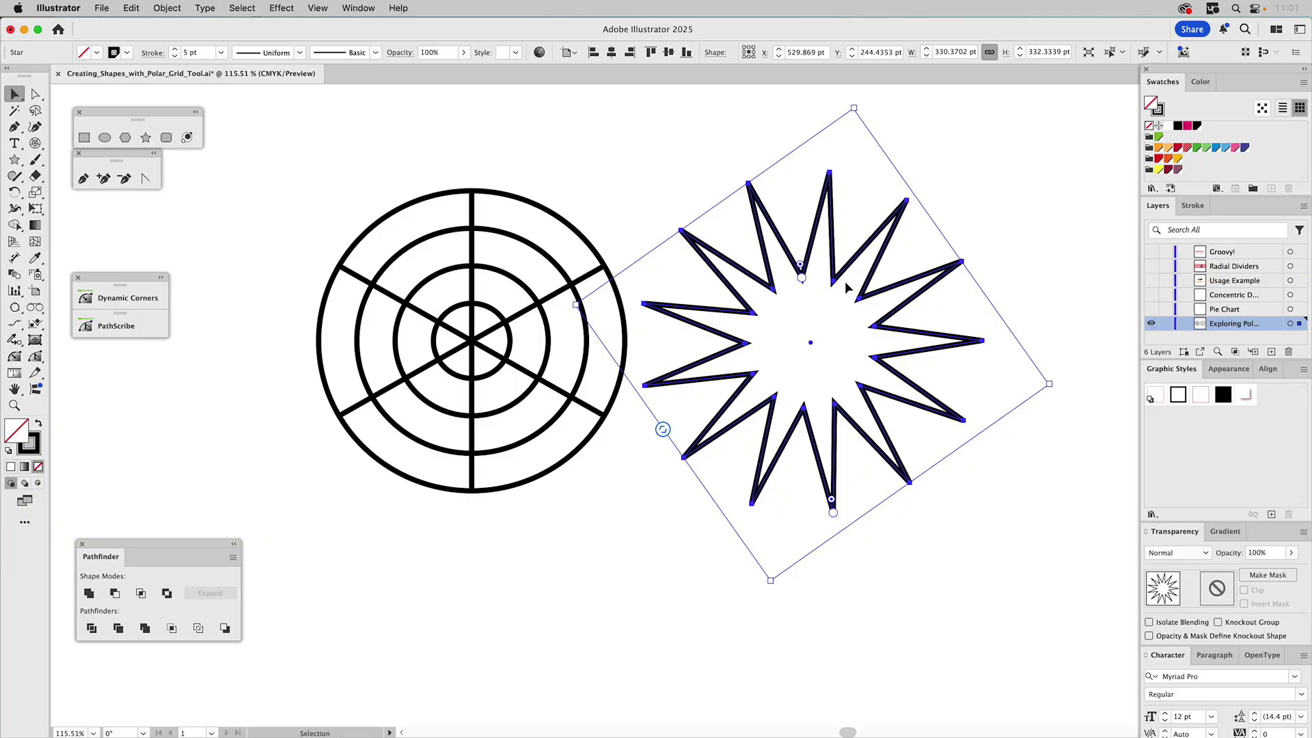
Delete the star beside the polar grid
click(930, 160)
drag(876, 141, 796, 212)
key(Delete)
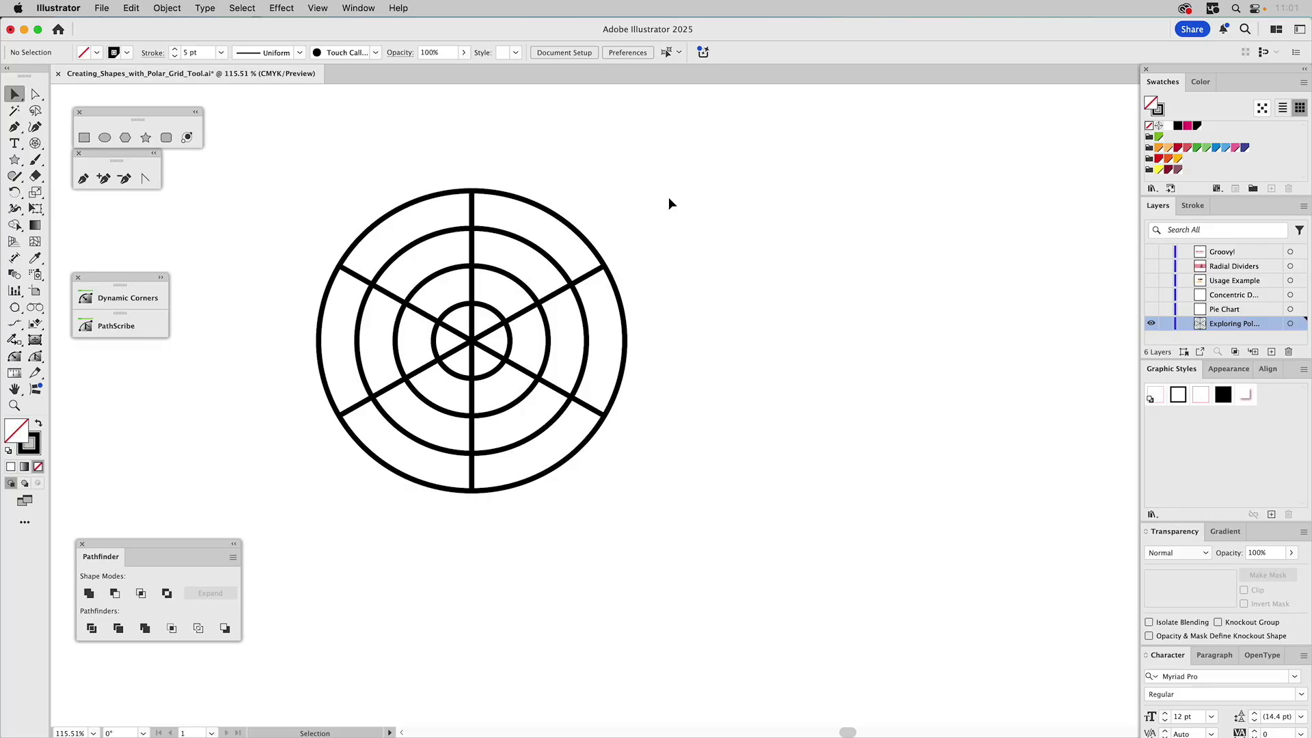
Show the polar grid's appearance attributes, ungroup it once, and select the group of radial dividers
click(556, 228)
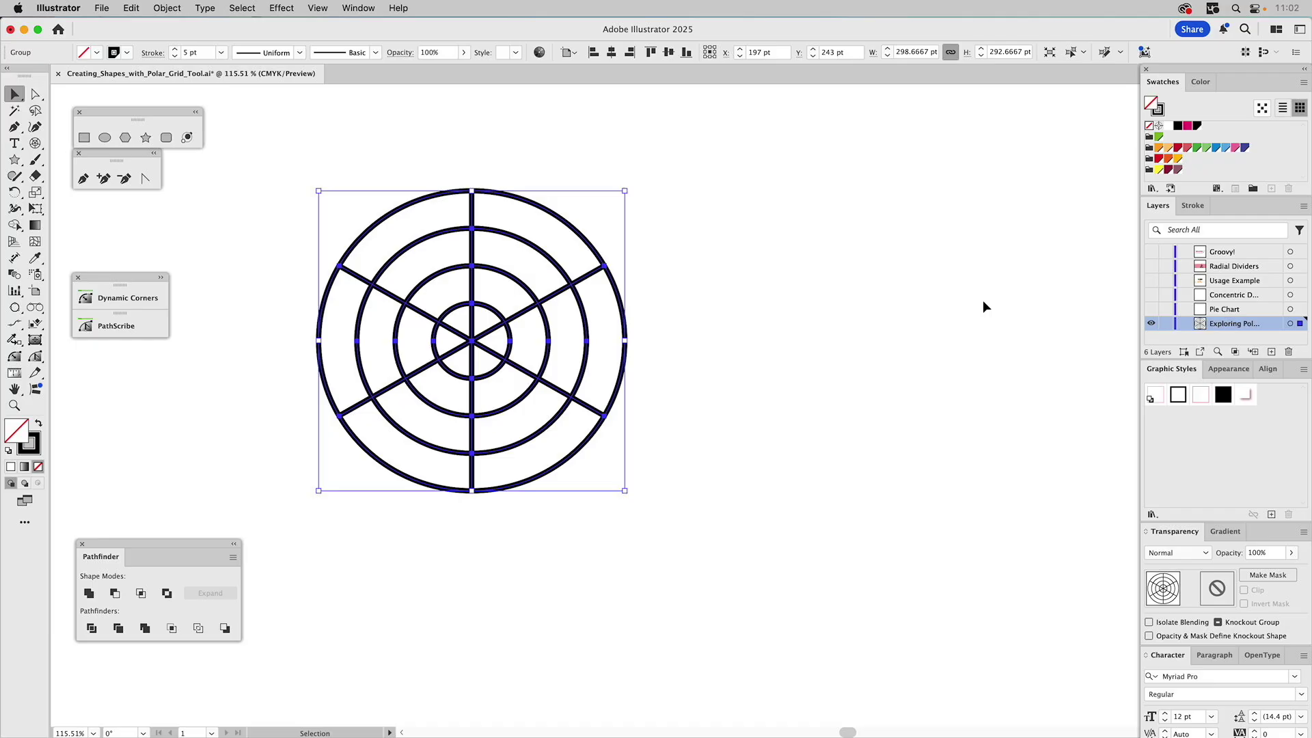
click(1218, 368)
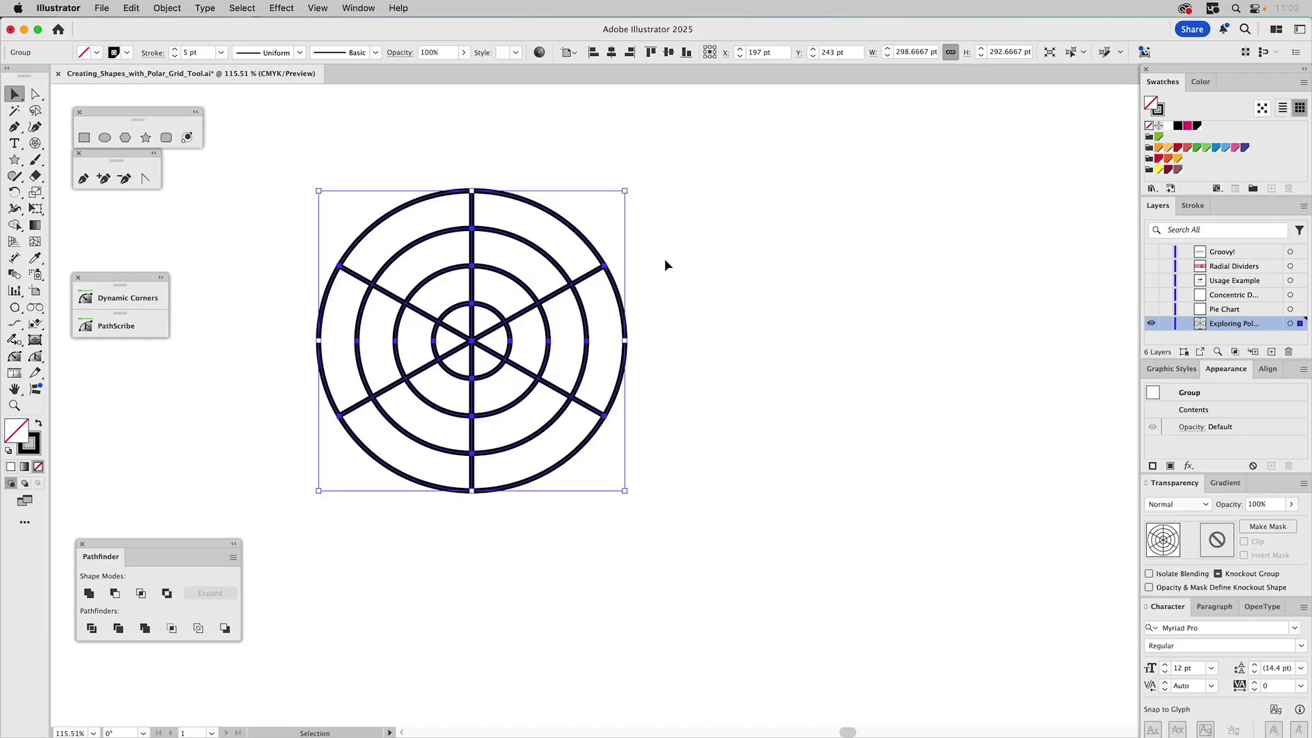
click(645, 250)
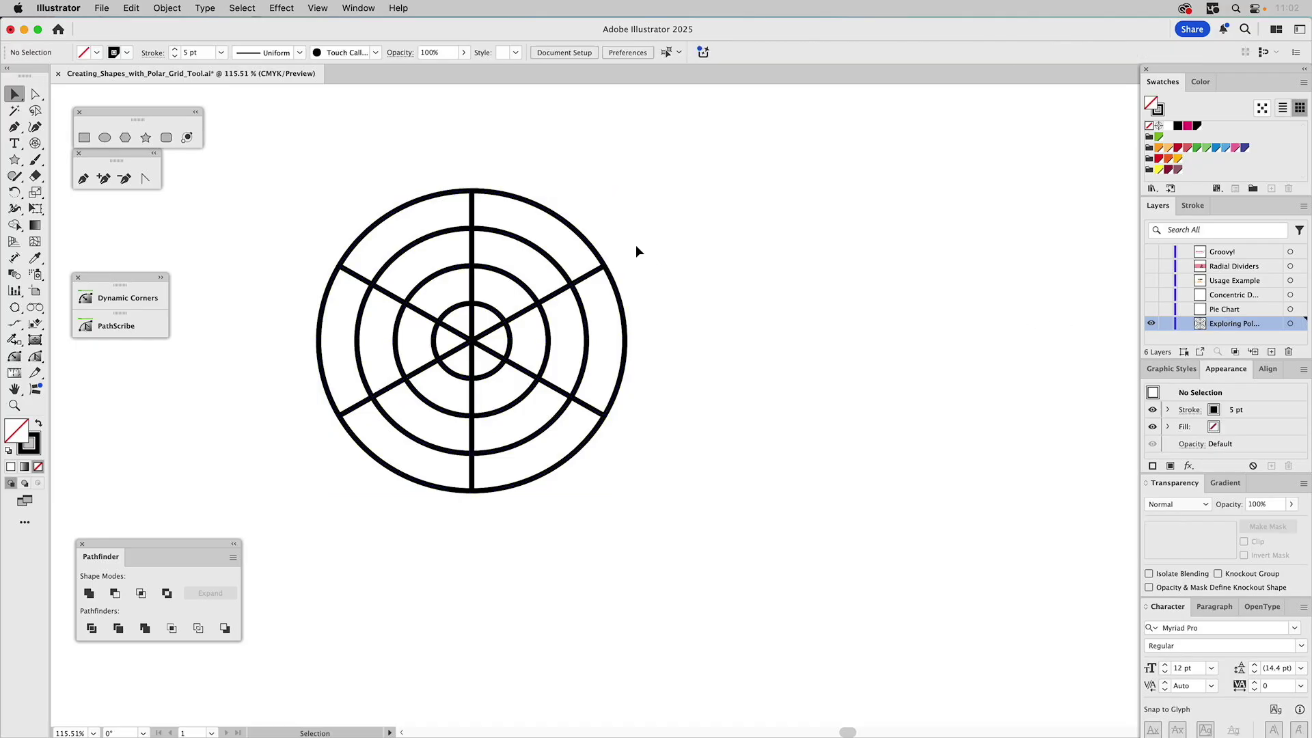
click(472, 211)
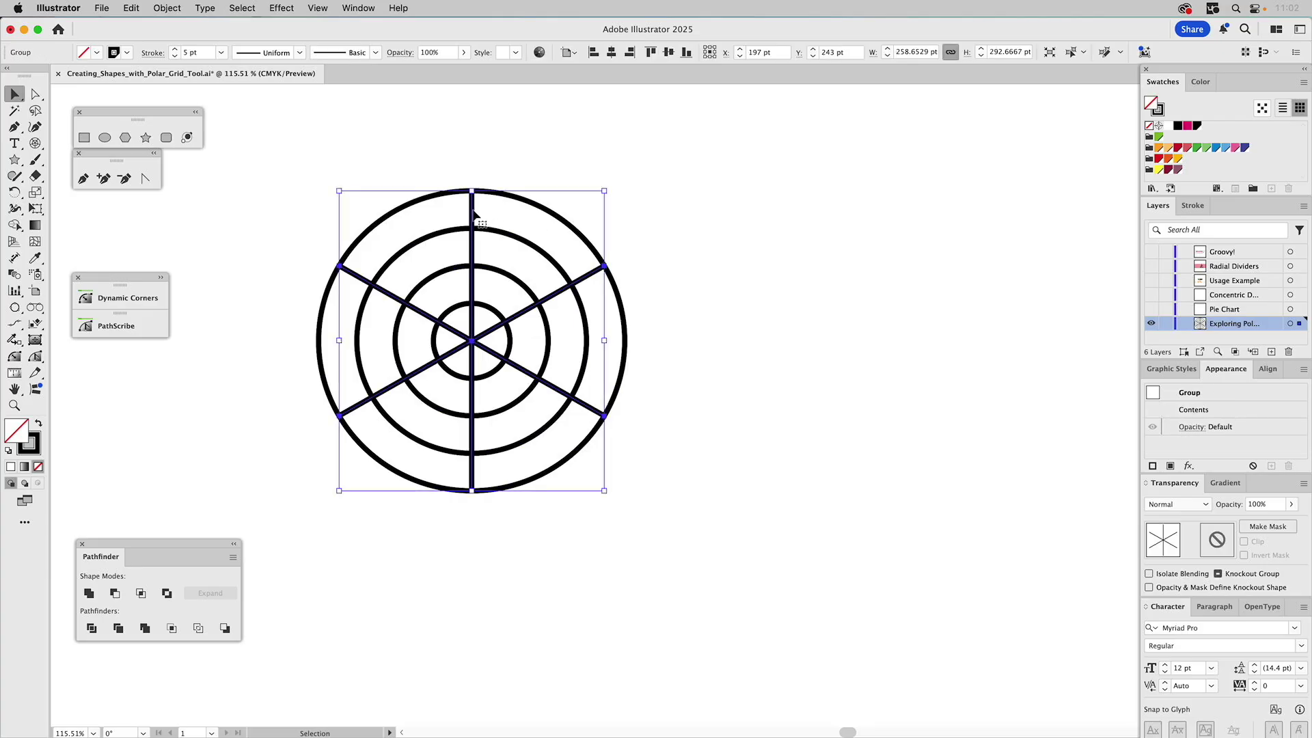
Select the entire polar grid and break it into individual paths with Ungroup All
drag(721, 176, 320, 568)
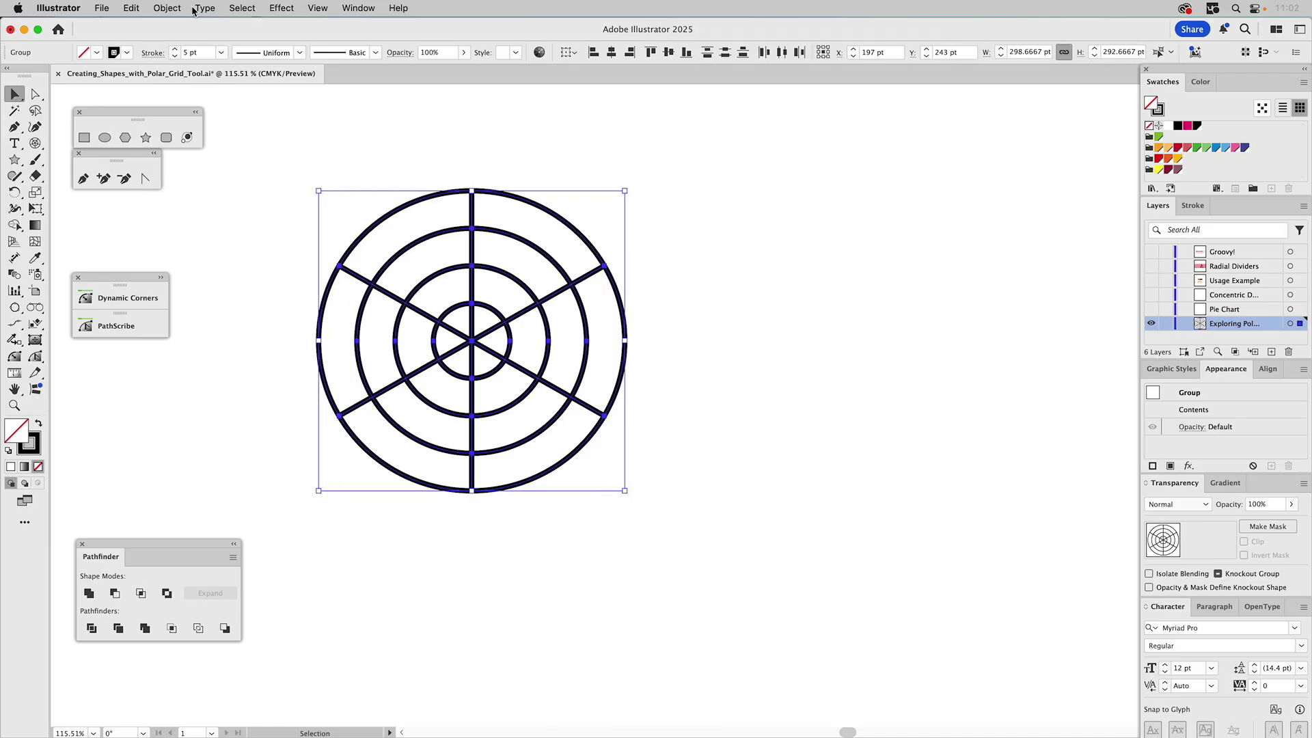
click(168, 8)
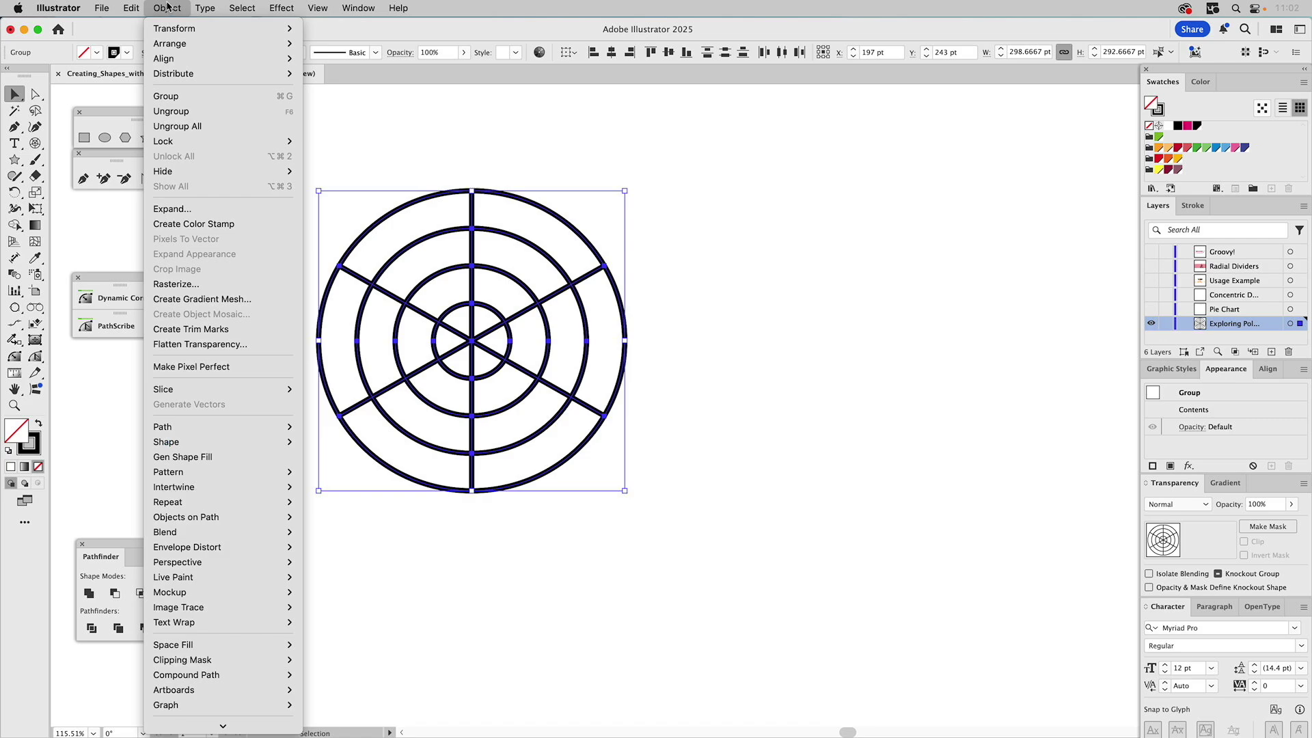
click(189, 127)
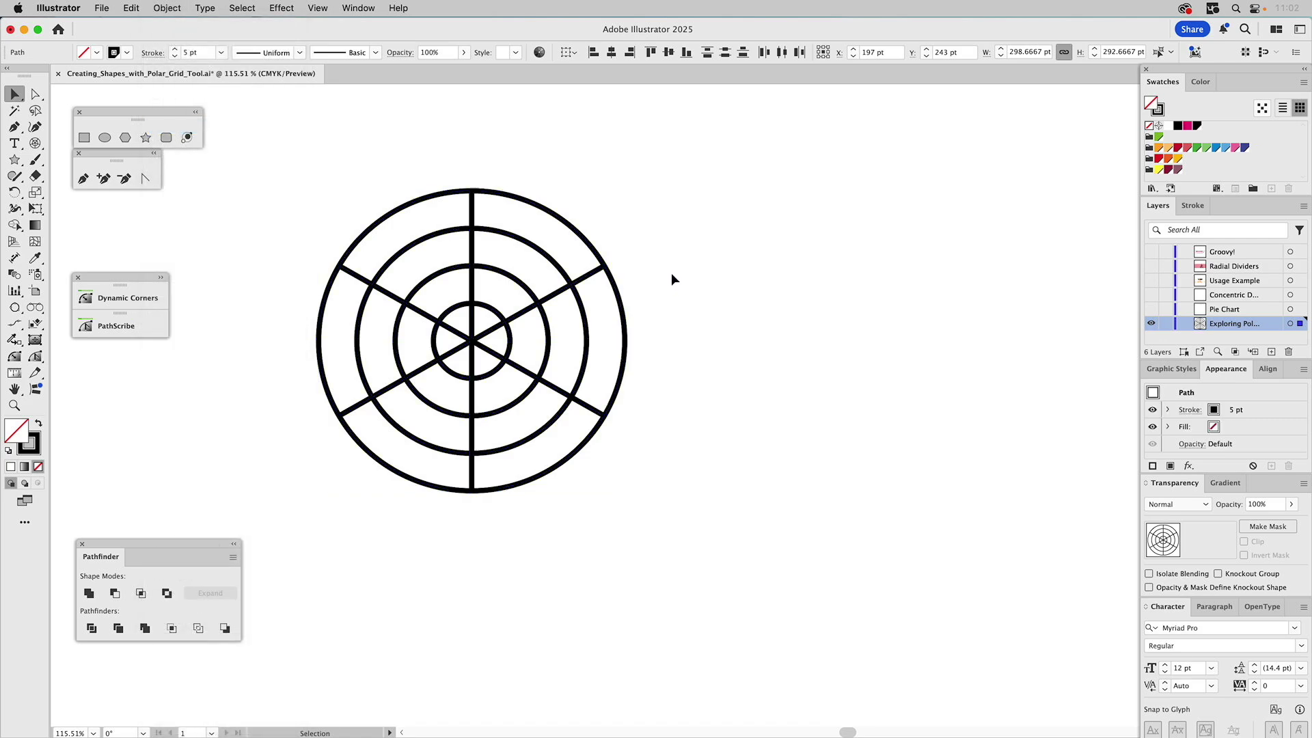
Move four of the six radial divider lines outward, away from the centre of the concentric circles
click(589, 275)
drag(595, 277, 739, 284)
drag(473, 252, 373, 168)
drag(387, 299, 302, 309)
drag(423, 371, 358, 435)
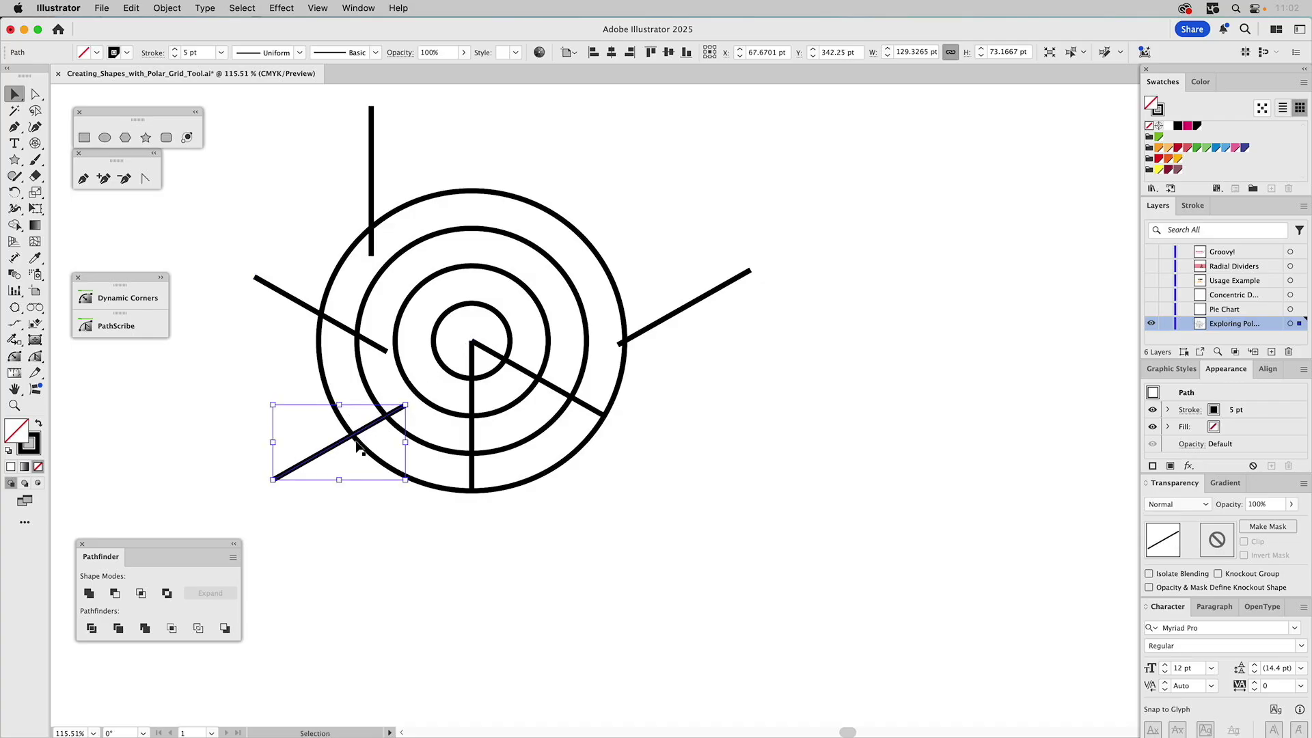
Select all the separated lines and circles of the ungrouped polar grid and delete them
click(431, 402)
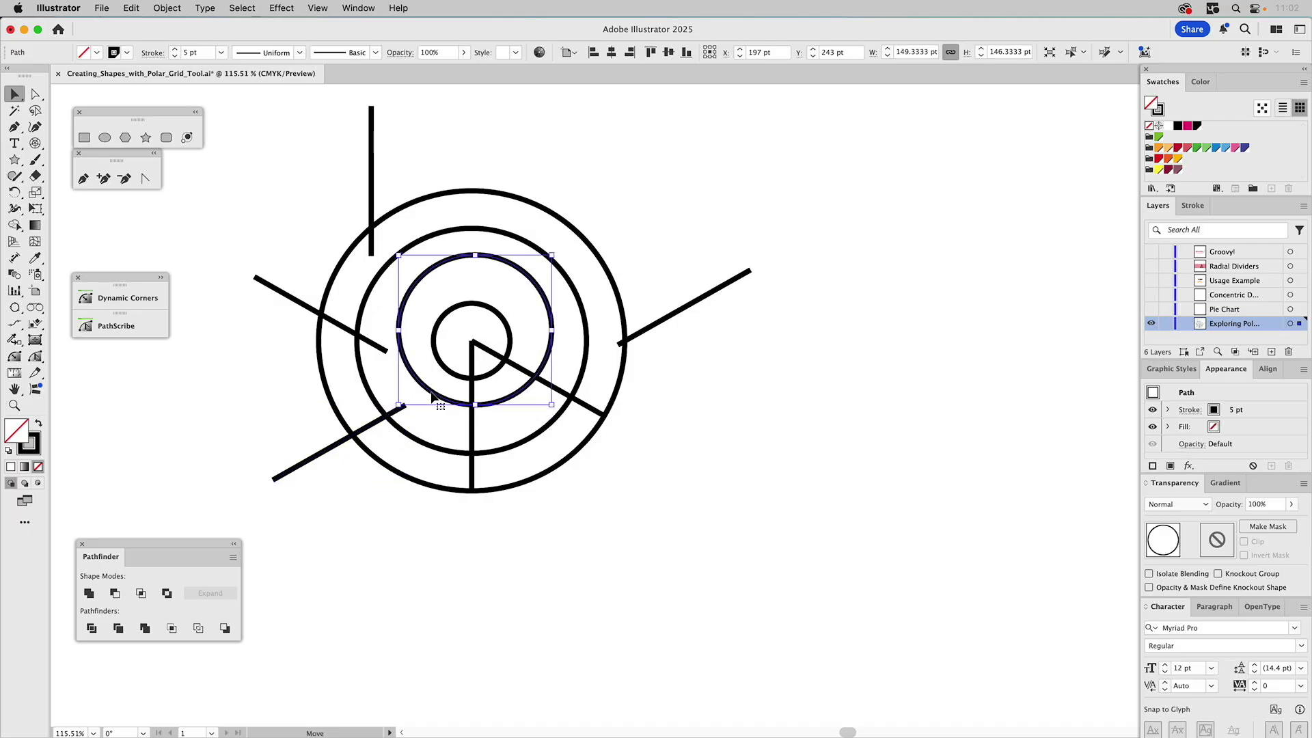
drag(296, 183, 699, 535)
key(Delete)
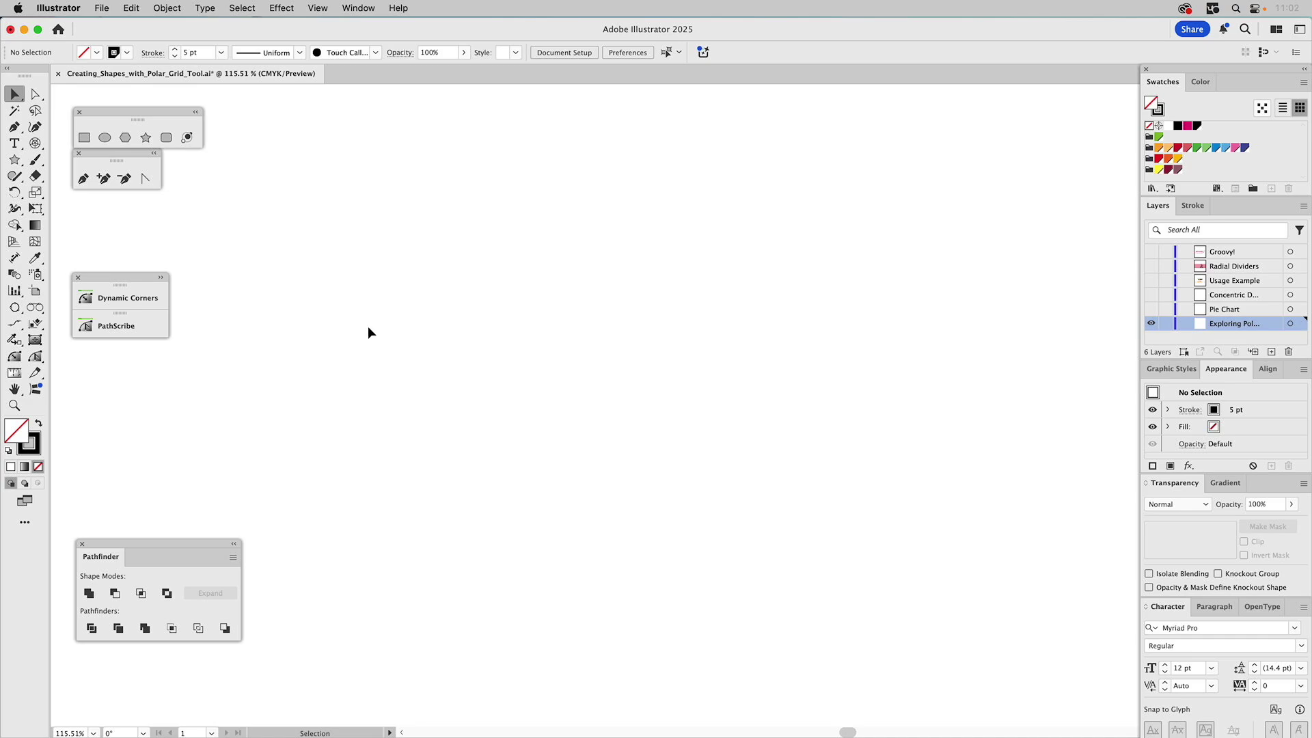
Draw a circular polar grid about 413 pt across with five concentric and six radial dividers
click(35, 143)
click(1168, 371)
drag(407, 178, 888, 626)
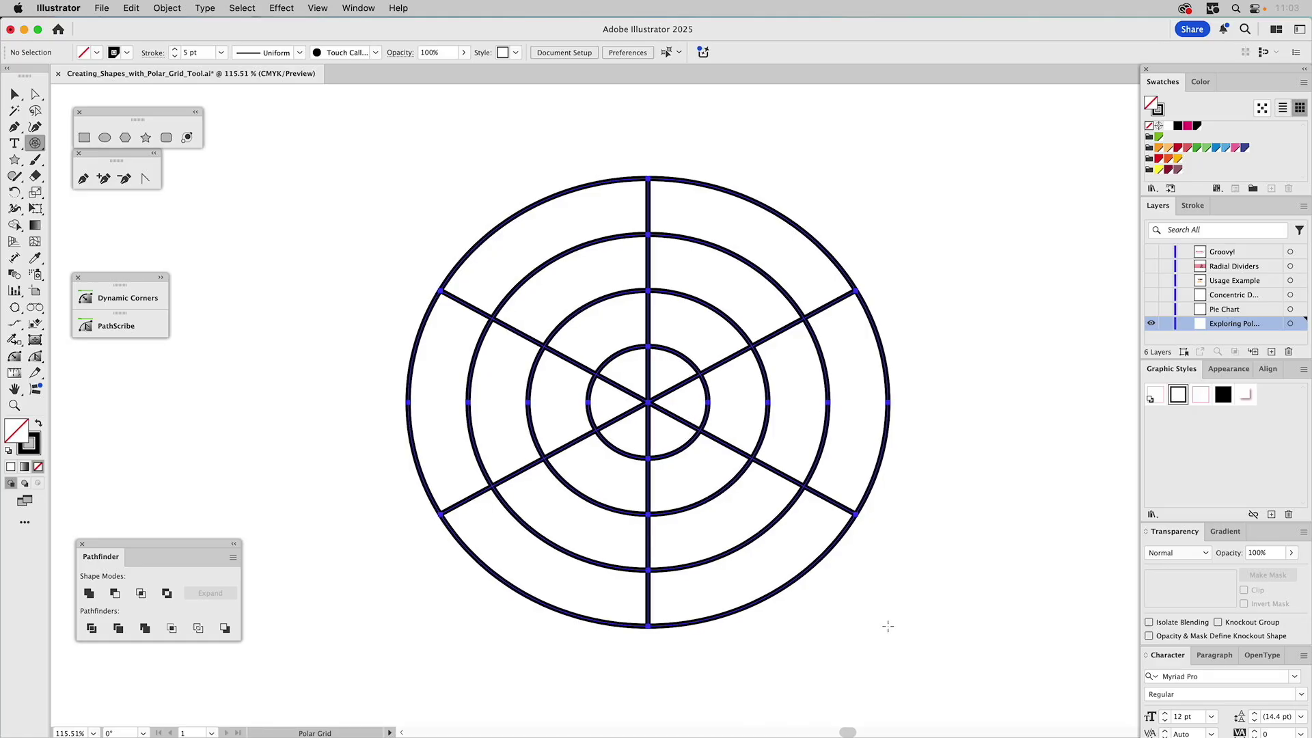
drag(888, 626, 887, 626)
key(Up)
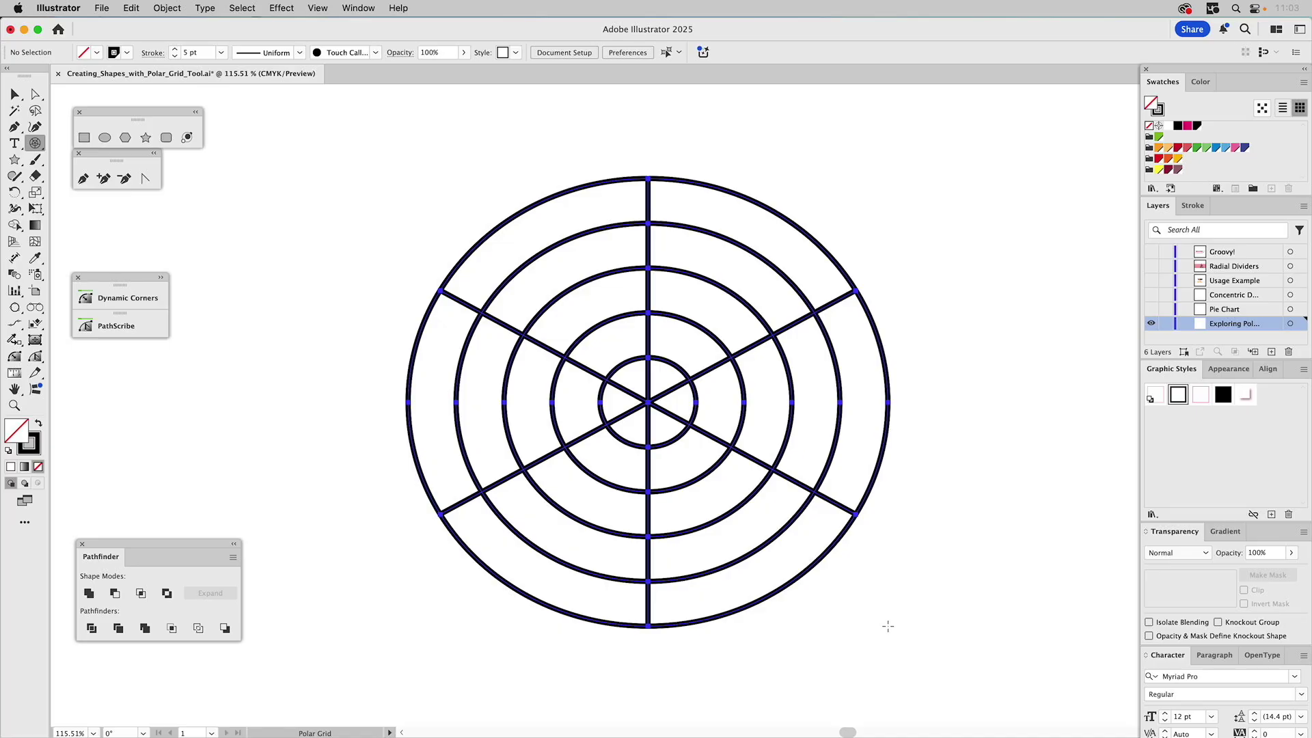
key(Up)
drag(887, 626, 831, 563)
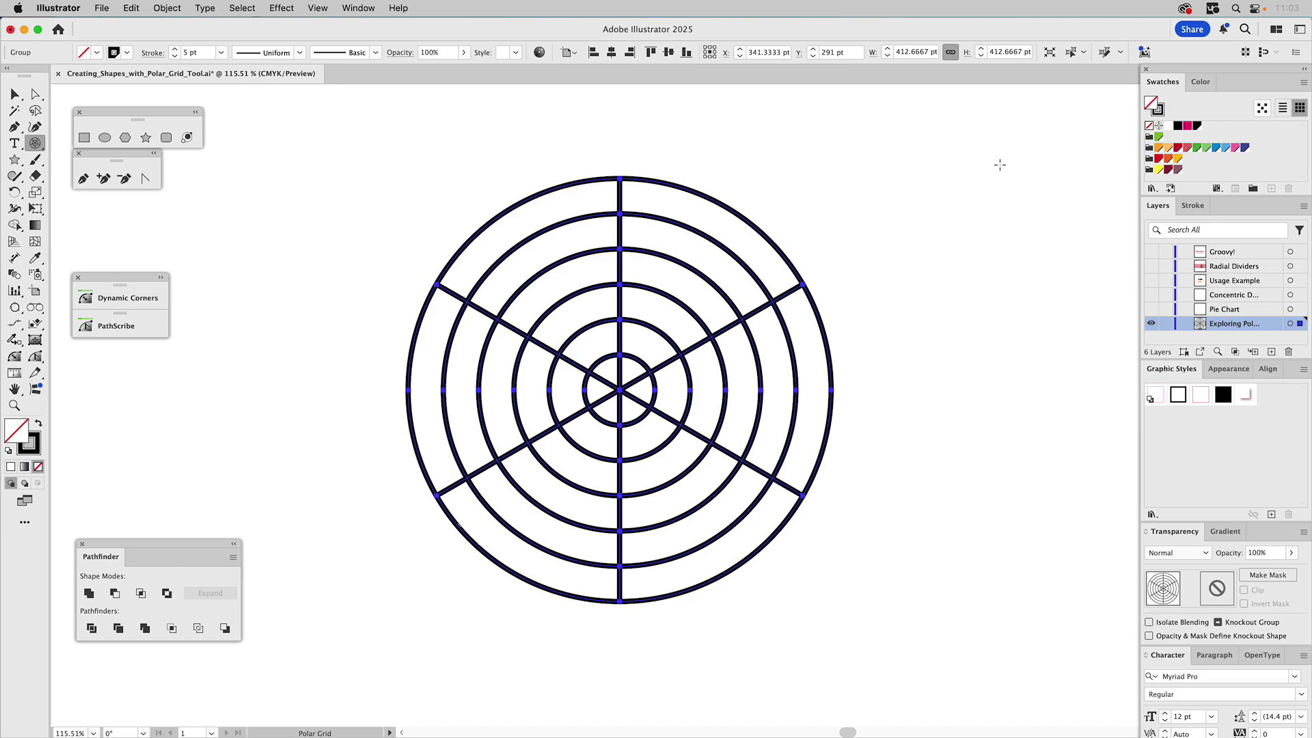
Set the polar grid's stroke to the green swatch and deselect the grid
click(1159, 137)
click(1159, 138)
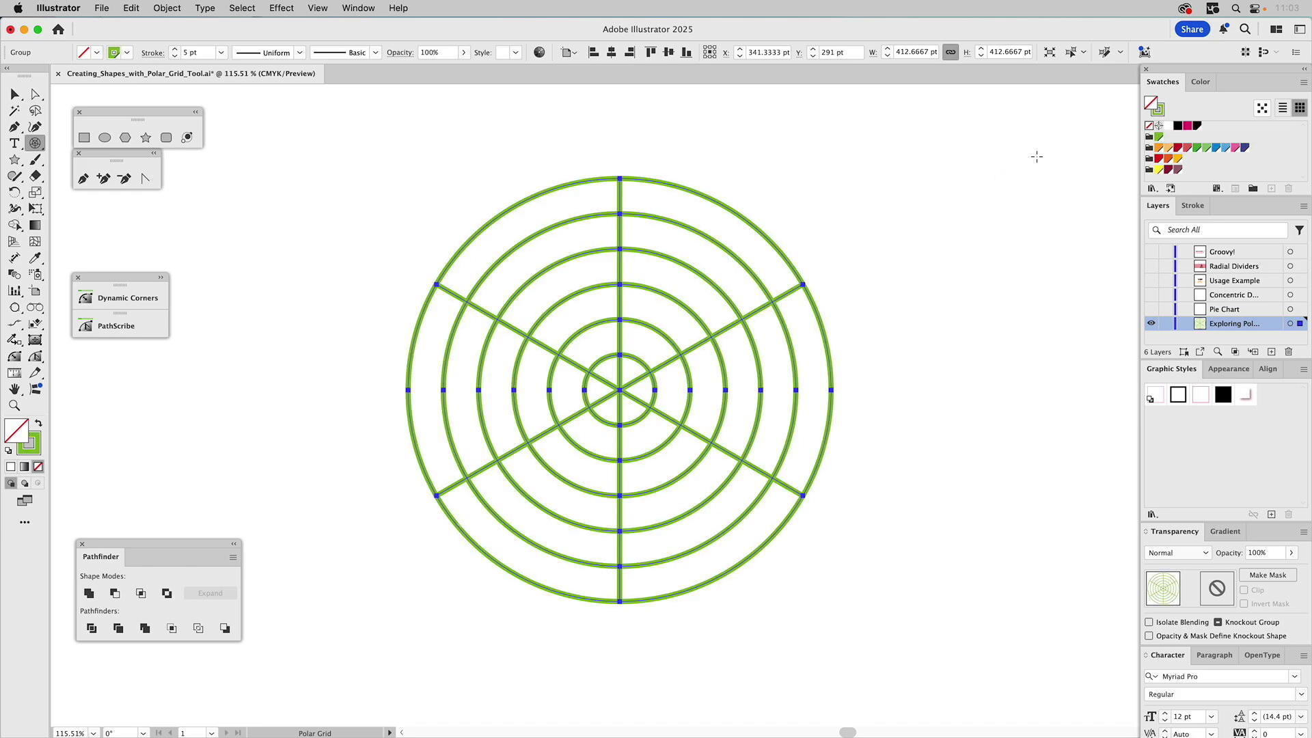
super+click(931, 176)
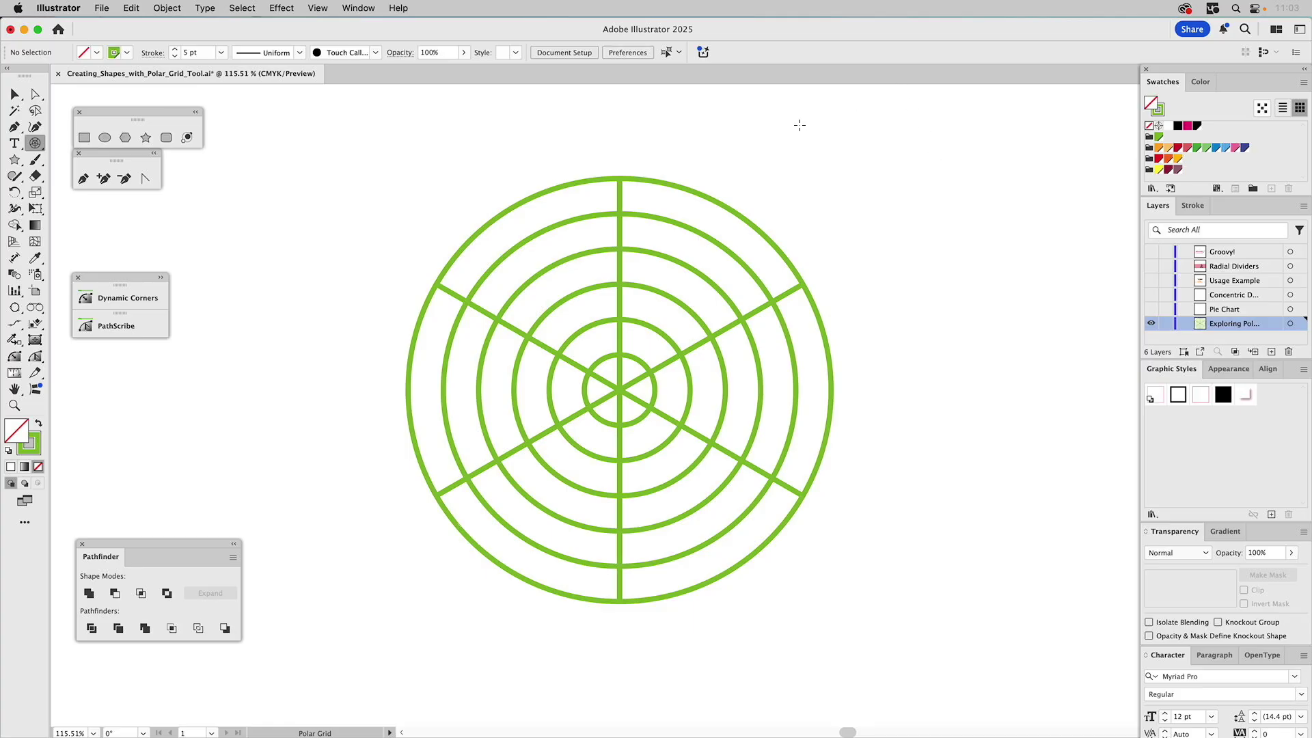
Select the polar grid, change its stroke to a blue swatch, and deselect it
key(v)
click(711, 282)
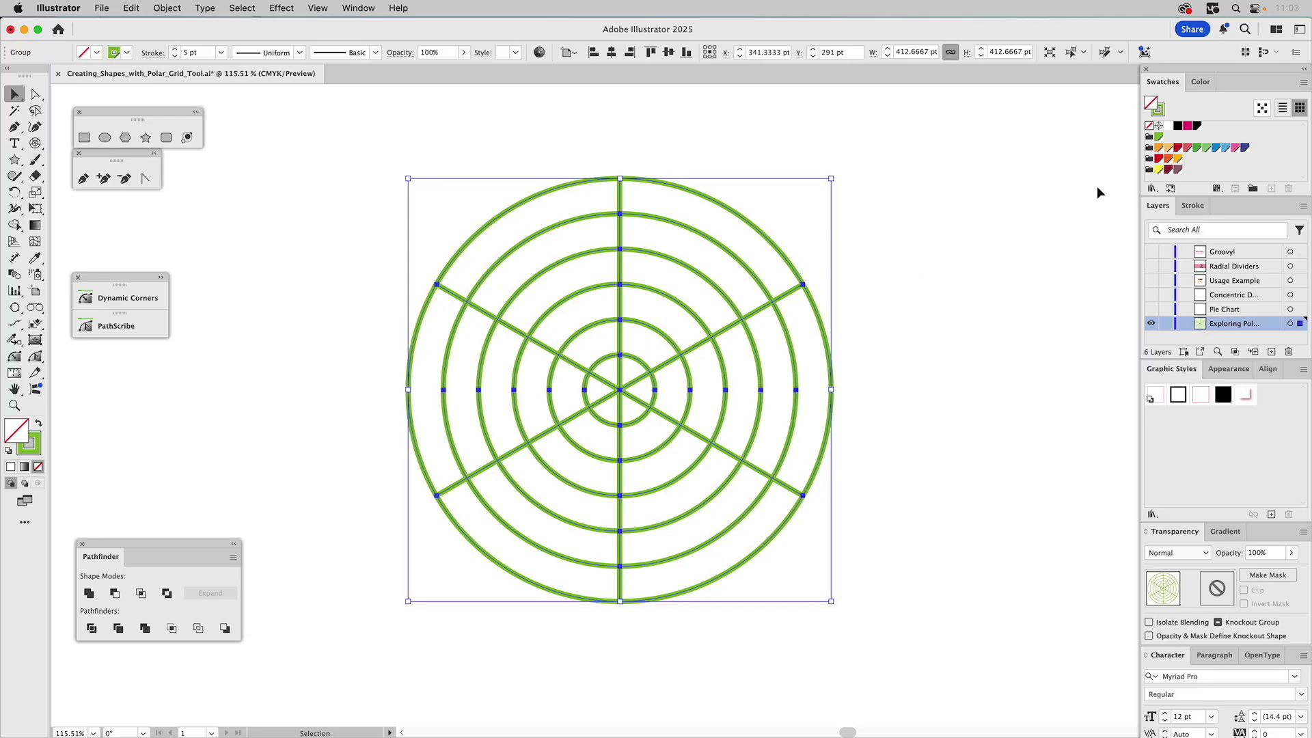
drag(1224, 150, 1162, 111)
click(963, 160)
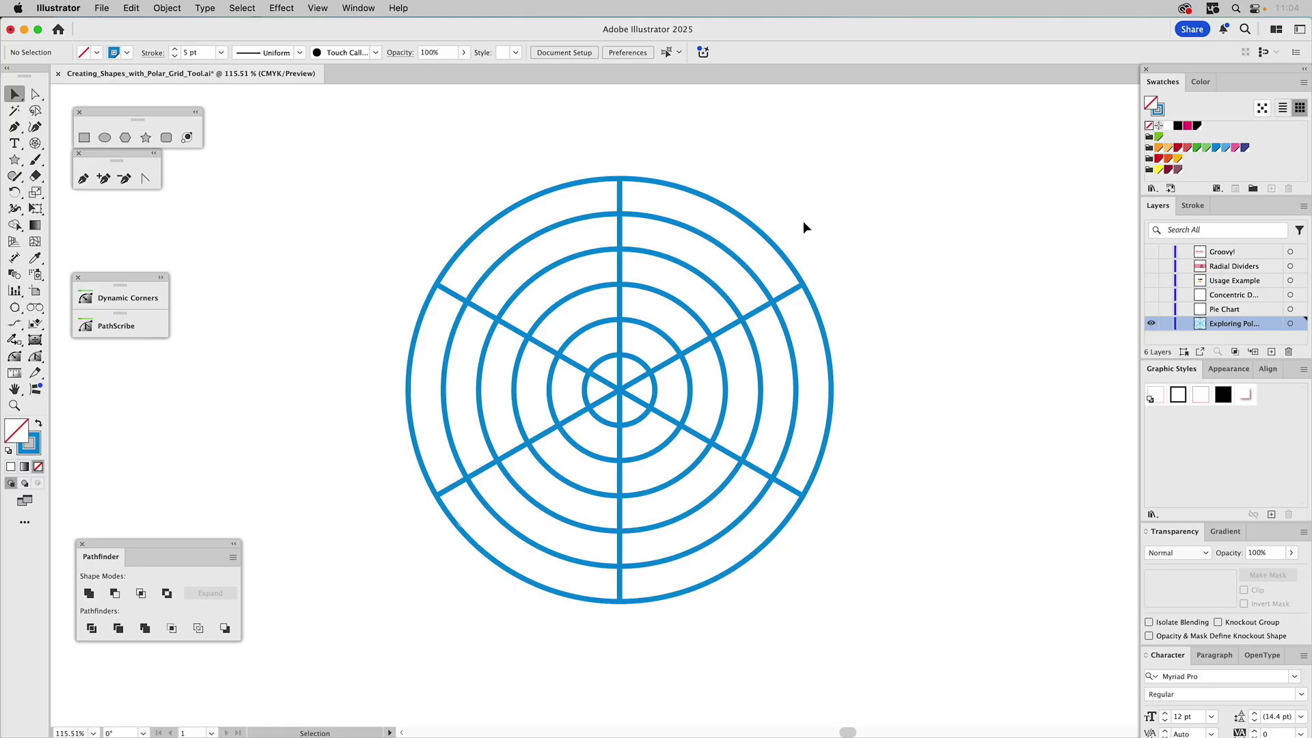
Select the blue polar grid and delete it
click(715, 301)
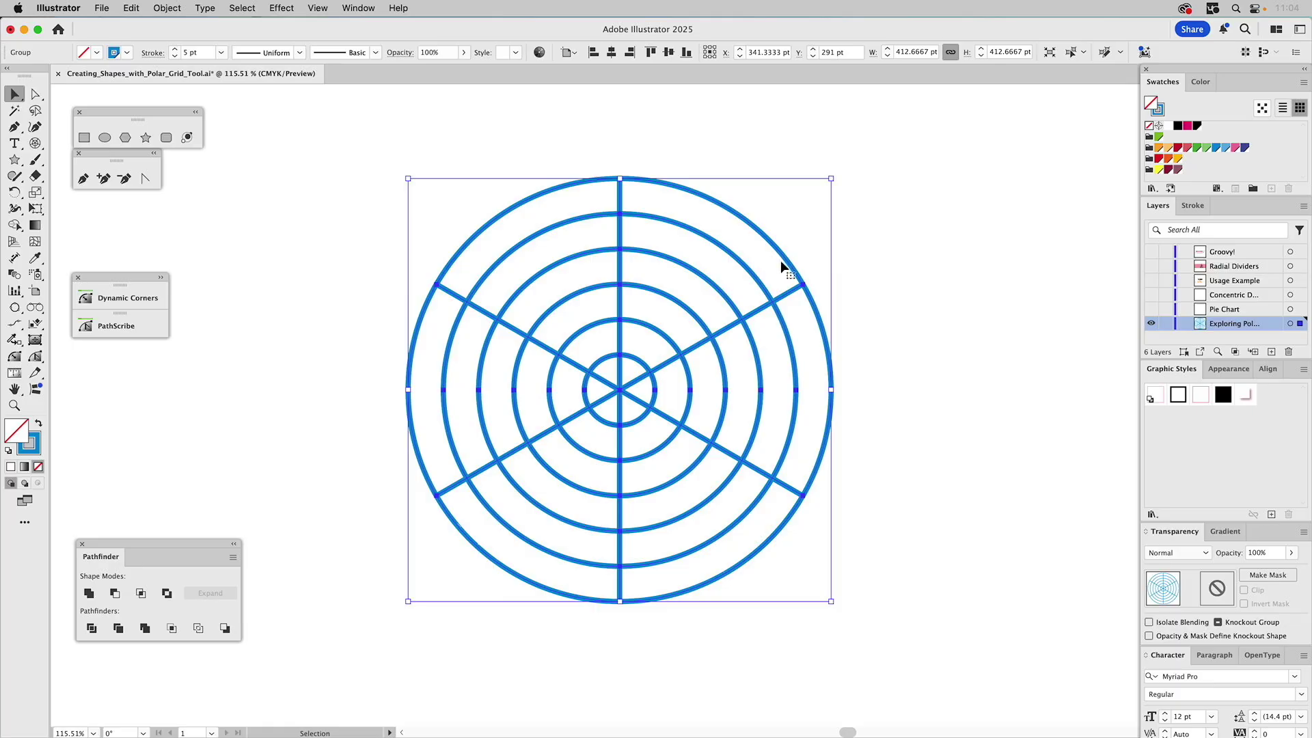
key(Delete)
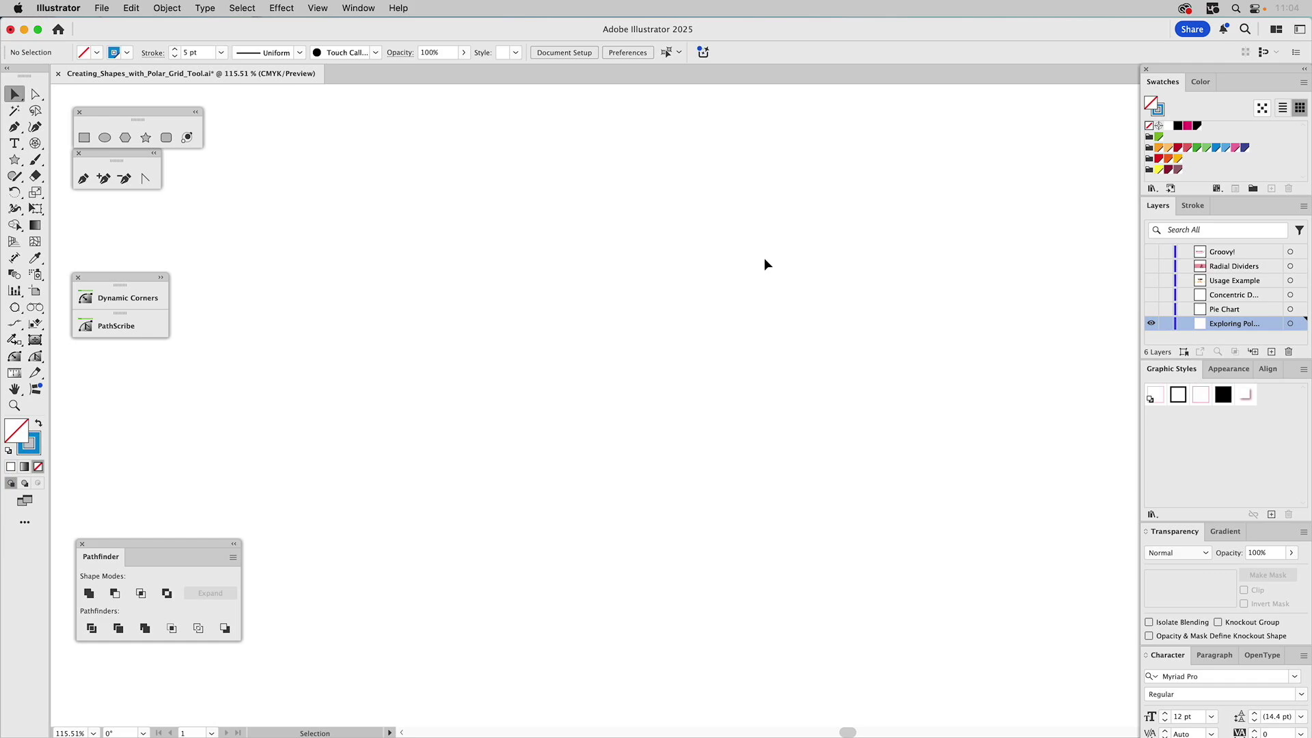
Open the Polar Grid Tool Options from the empty artboard, view the size and divider settings, and close them without changes
click(36, 143)
click(613, 396)
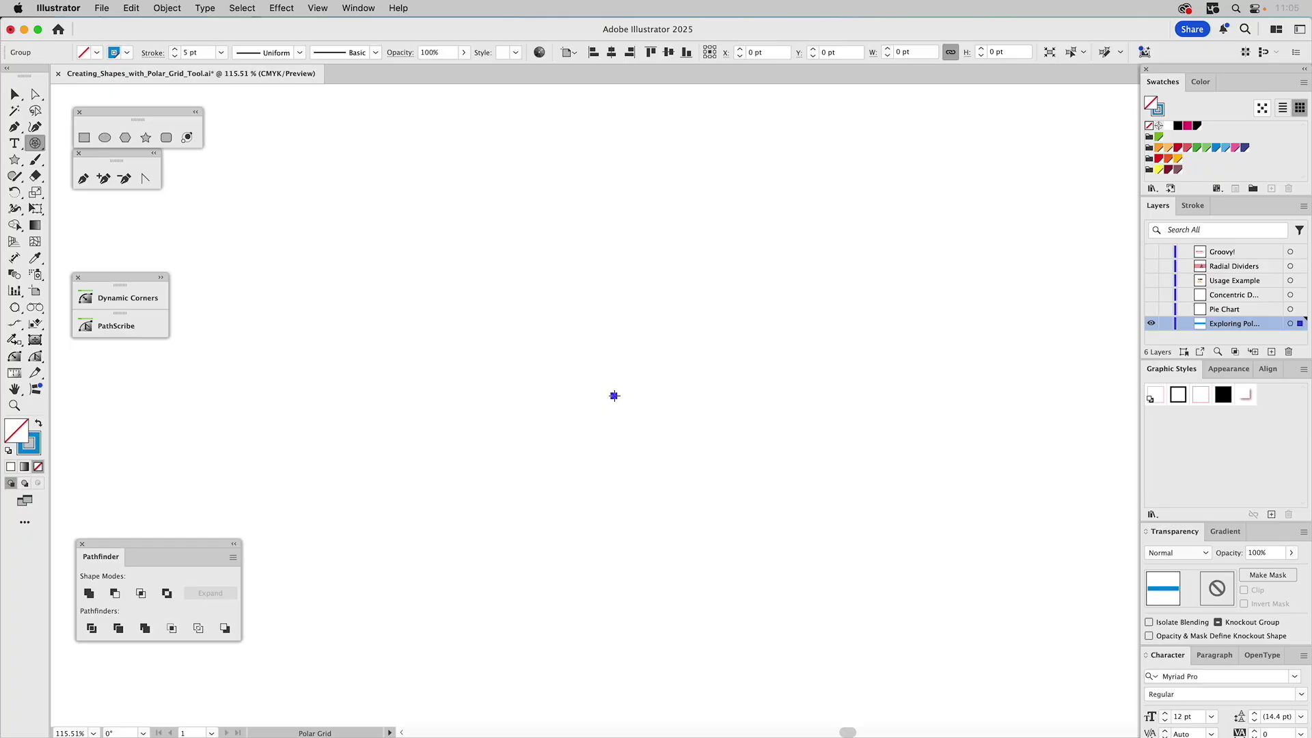
key(super+z)
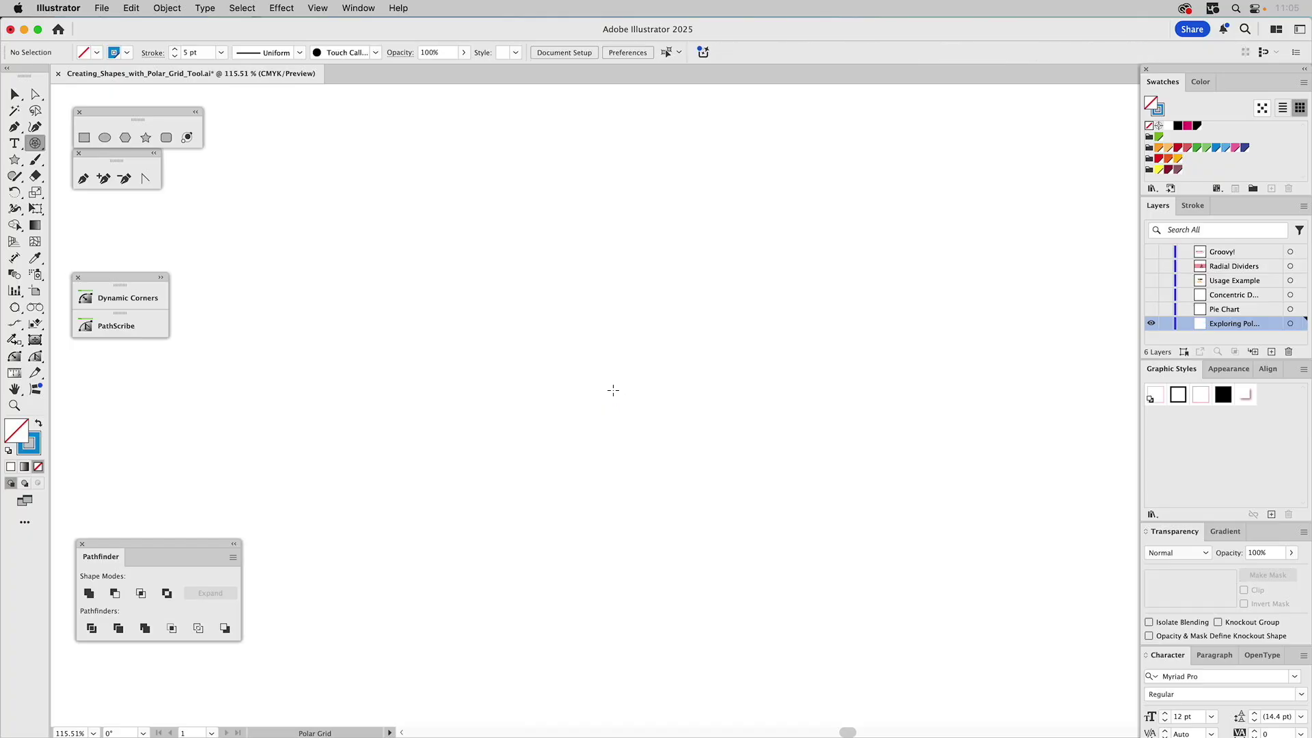
click(612, 387)
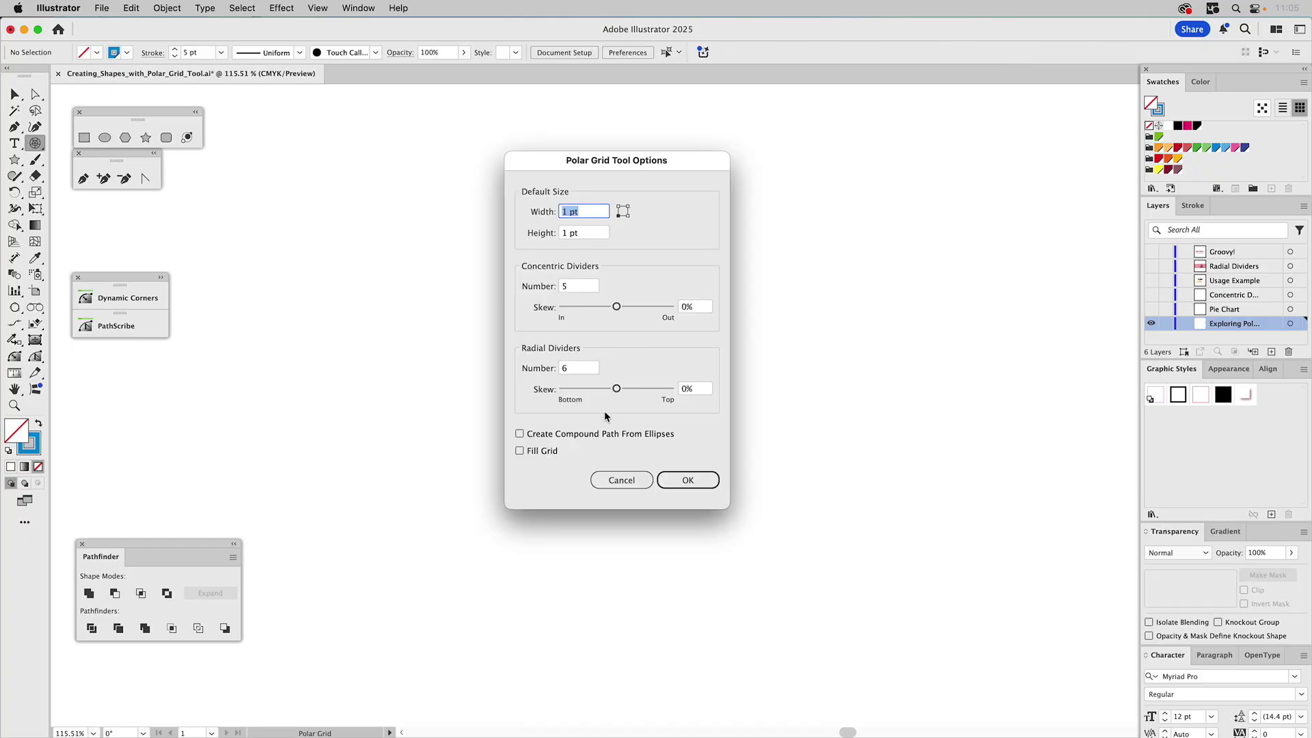
click(622, 481)
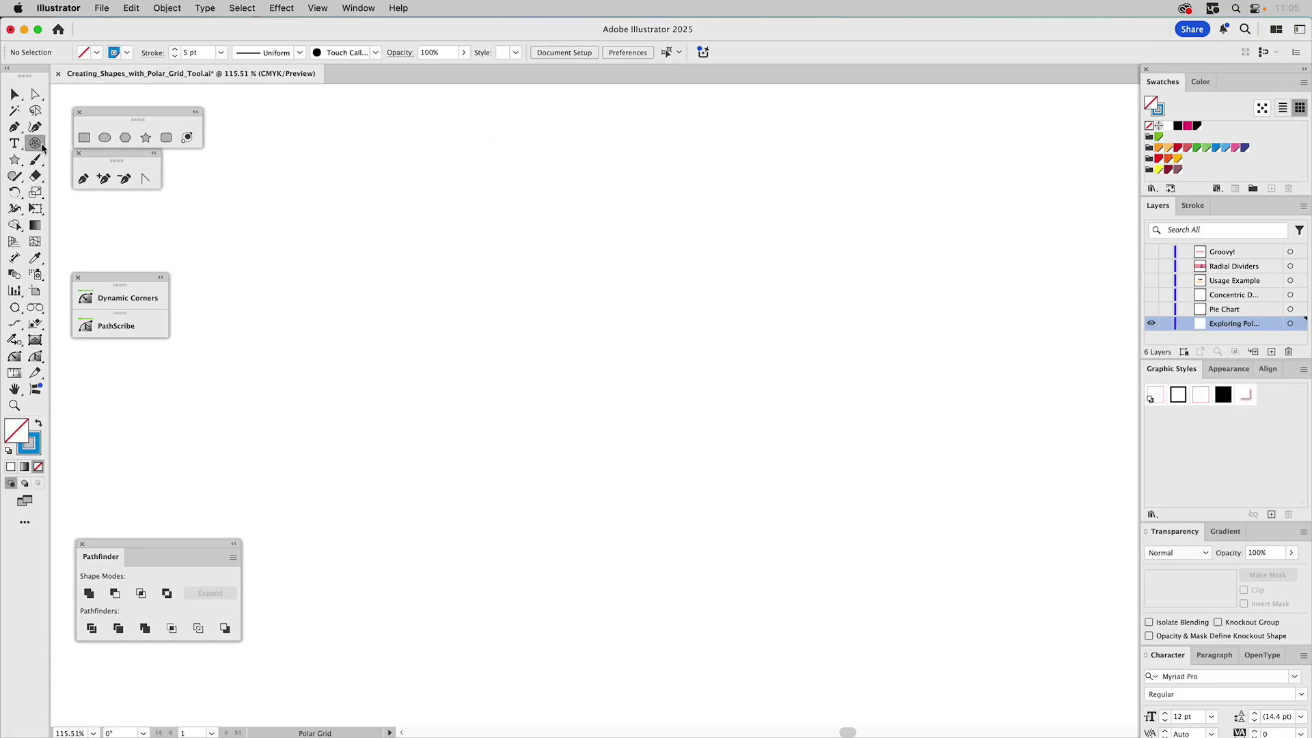
Set the Polar Grid tool to 6 concentric and 8 radial dividers and draw a circular grid about 404 pt across
double_click(36, 143)
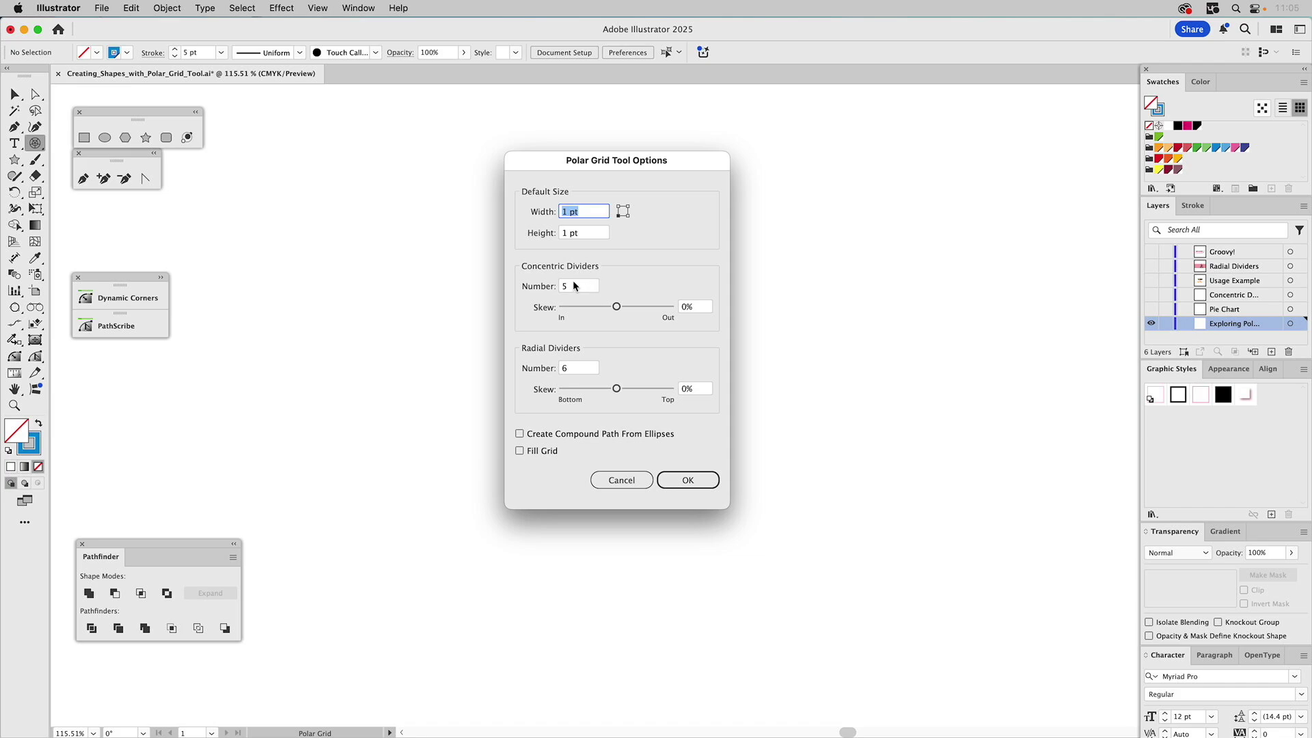
drag(578, 287, 545, 287)
text(6)
drag(579, 369, 546, 370)
text(8)
click(688, 480)
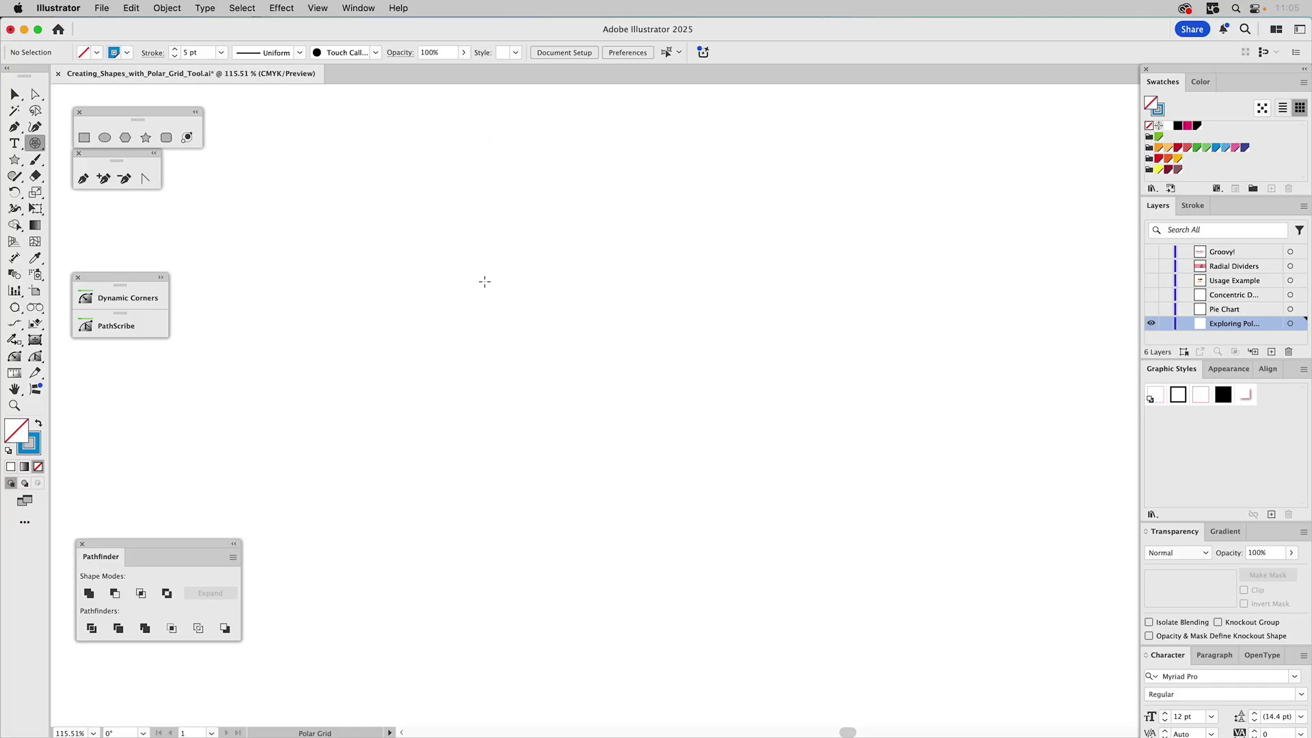
drag(401, 199, 815, 543)
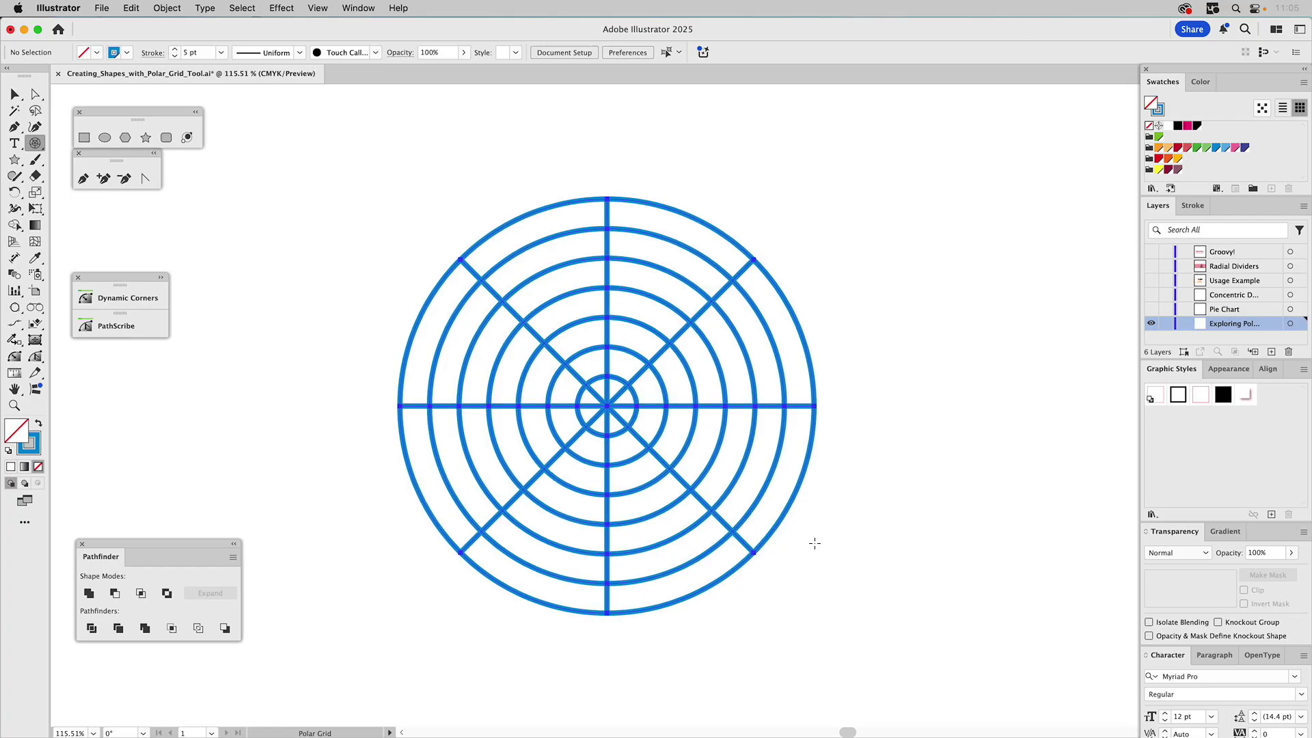
drag(814, 543, 815, 543)
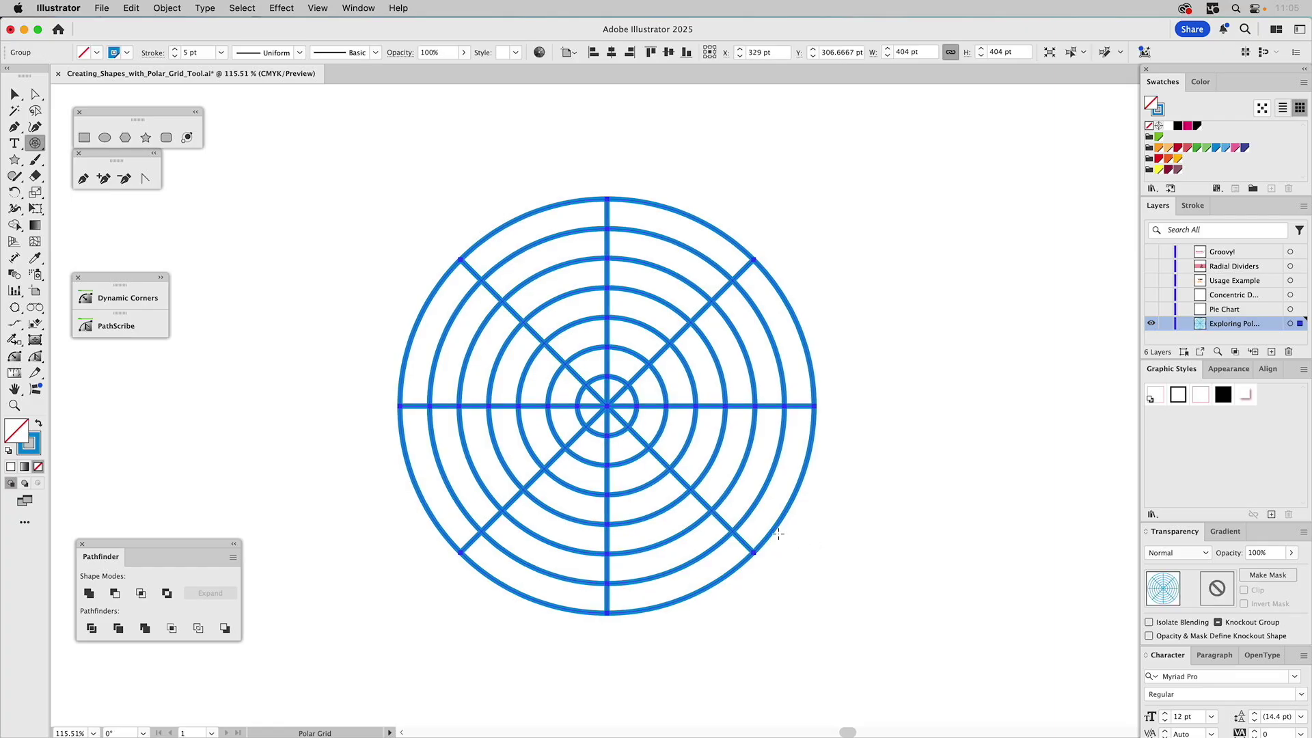
Delete the polar grid and review the stored values in the Polar Grid Tool Options without changing them
key(Delete)
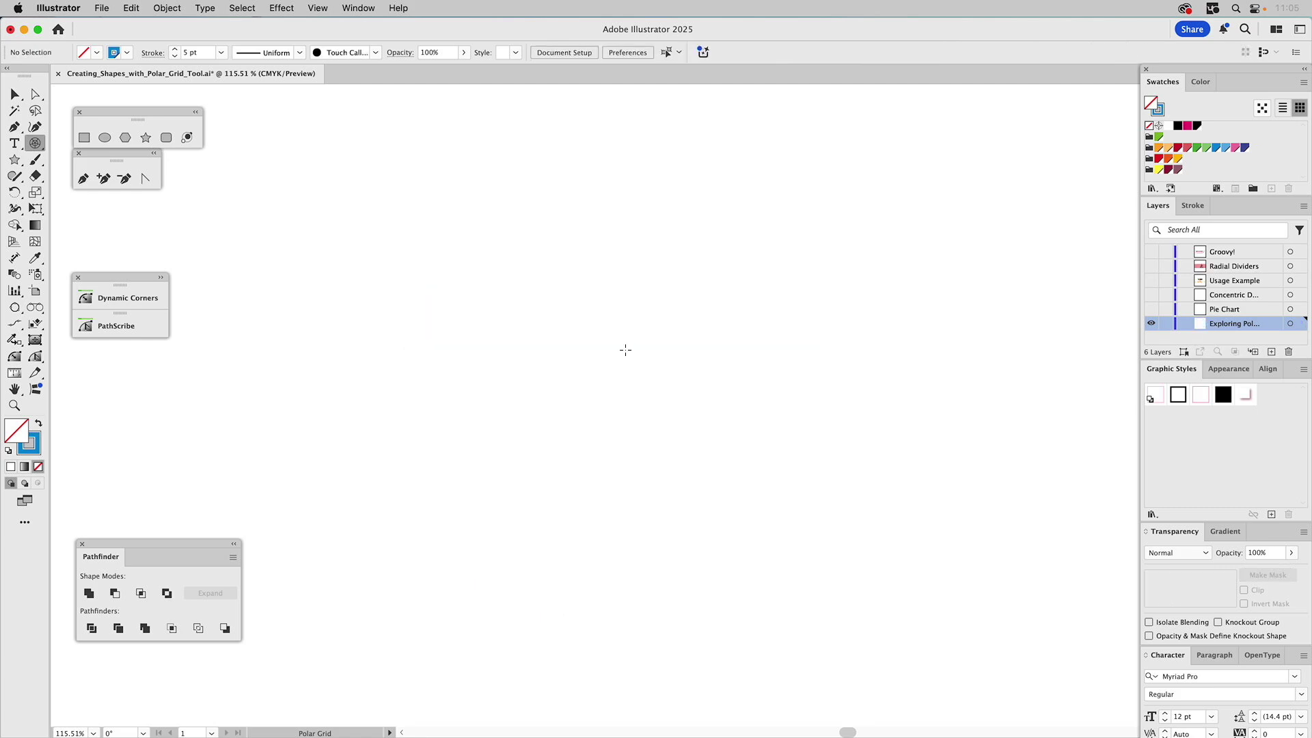
double_click(35, 143)
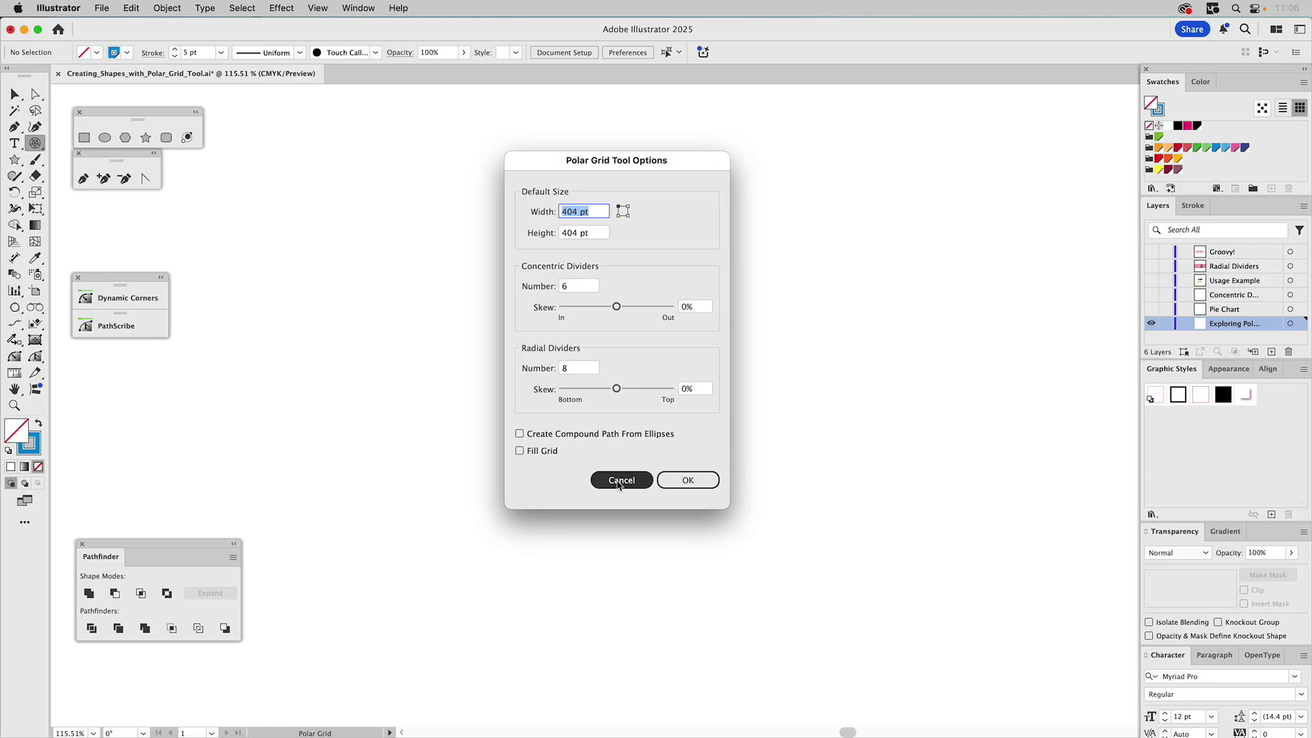
click(620, 481)
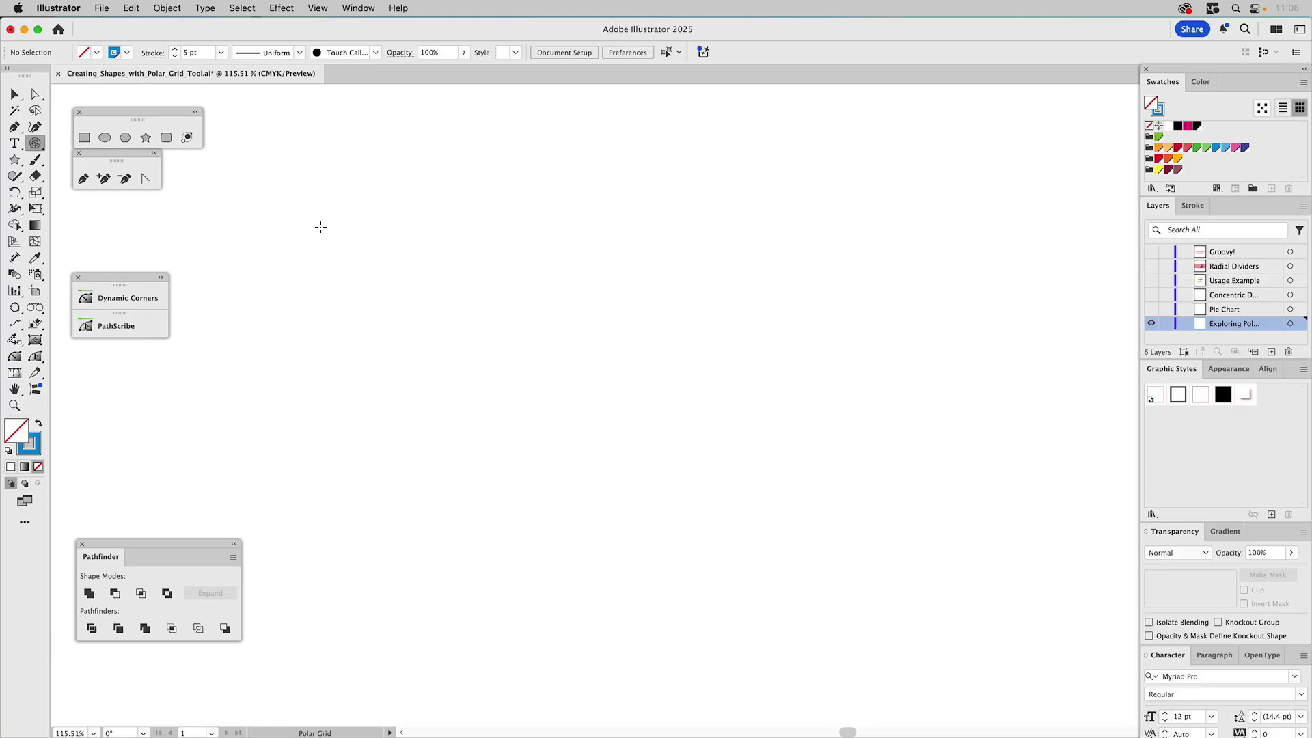
Draw a circular polar grid about 287 pt across with four concentric dividers and no radial dividers, then deselect it
drag(304, 227, 663, 539)
key(Down)
key(Down)
key(Down)
key(Up)
key(Right)
key(Right)
key(Right)
key(Right)
key(Right)
drag(664, 539, 600, 477)
key(Left)
key(Left)
key(Left)
key(Left)
key(Left)
key(Left)
key(Left)
key(Left)
key(Left)
key(Left)
key(Left)
key(Left)
key(Left)
key(Left)
key(Left)
key(Left)
key(Left)
key(shift)
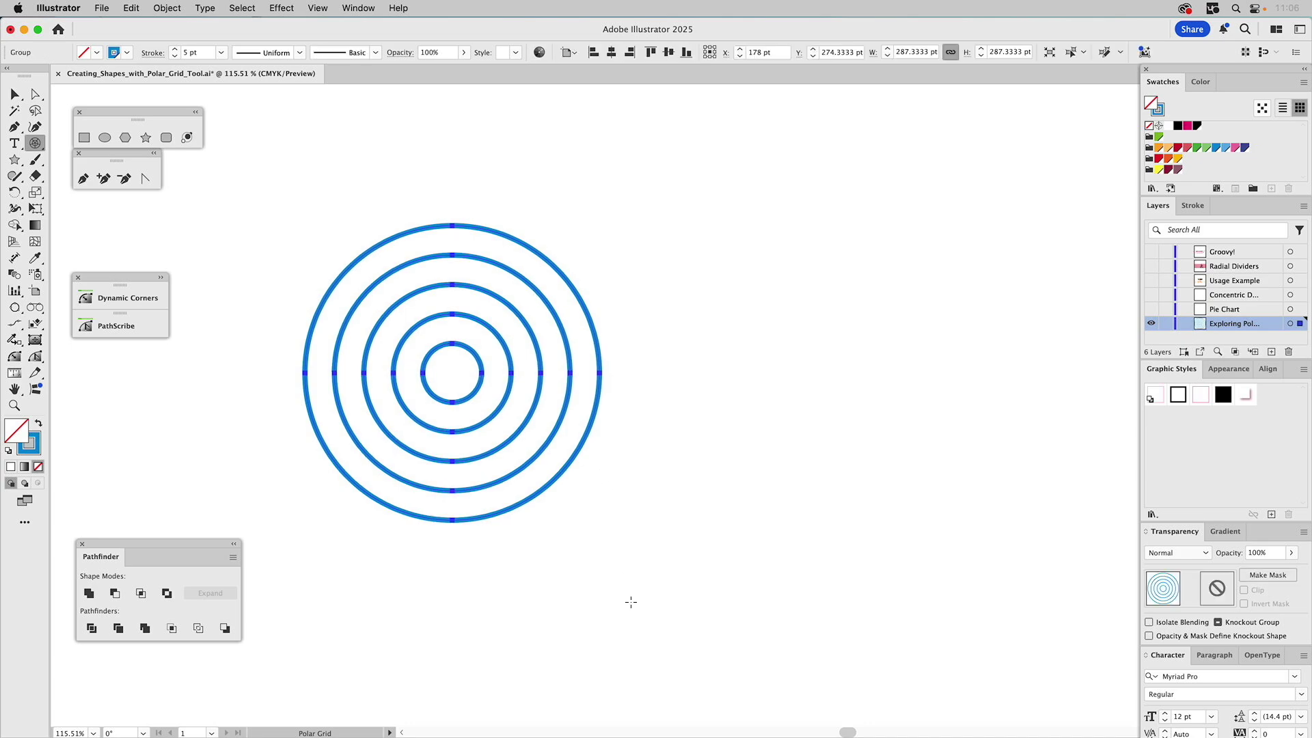
key(v)
click(671, 473)
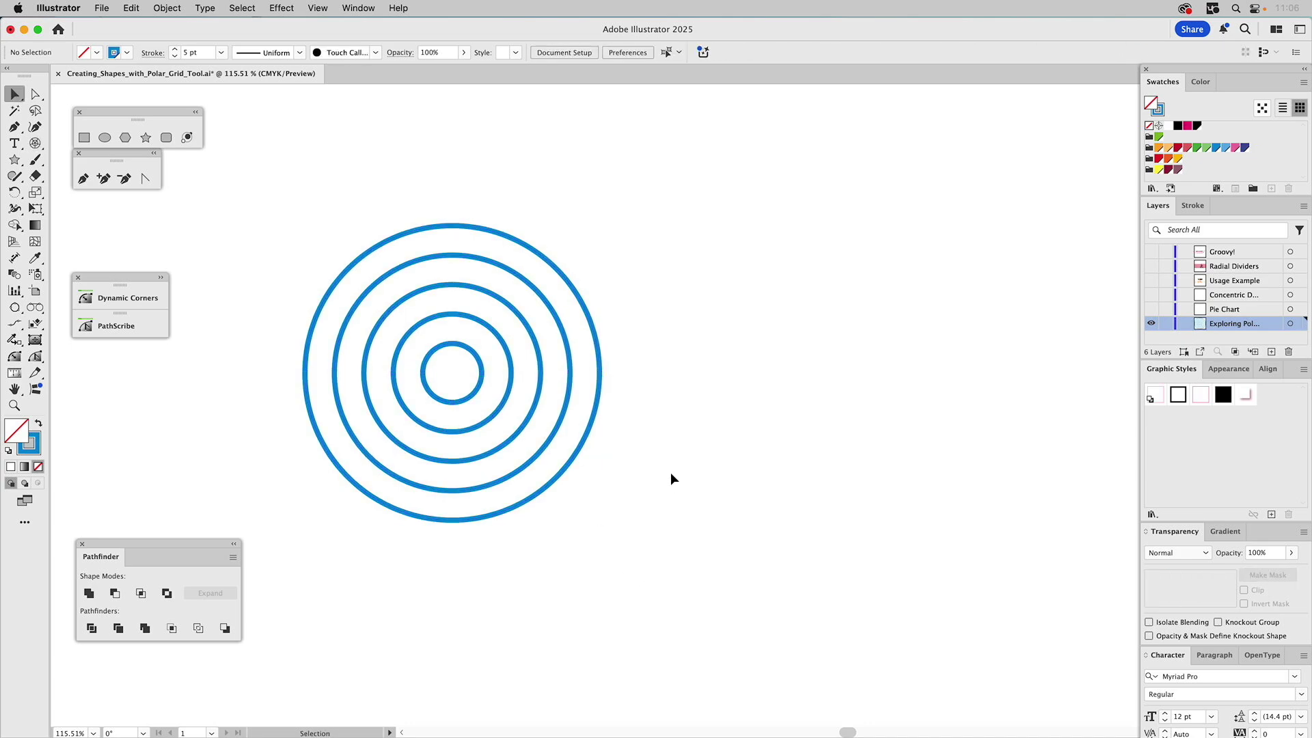
Enable Create Compound Path From Ellipses in the Polar Grid Tool Options
double_click(36, 143)
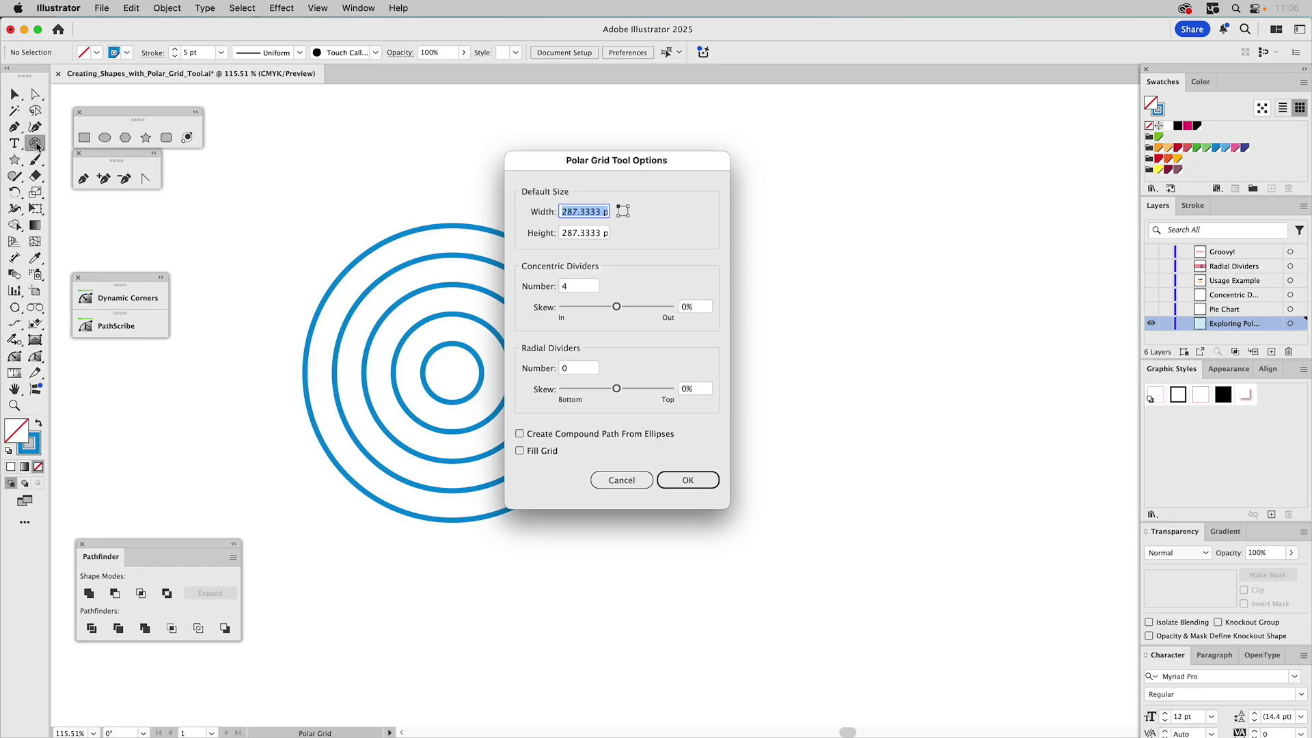
click(545, 434)
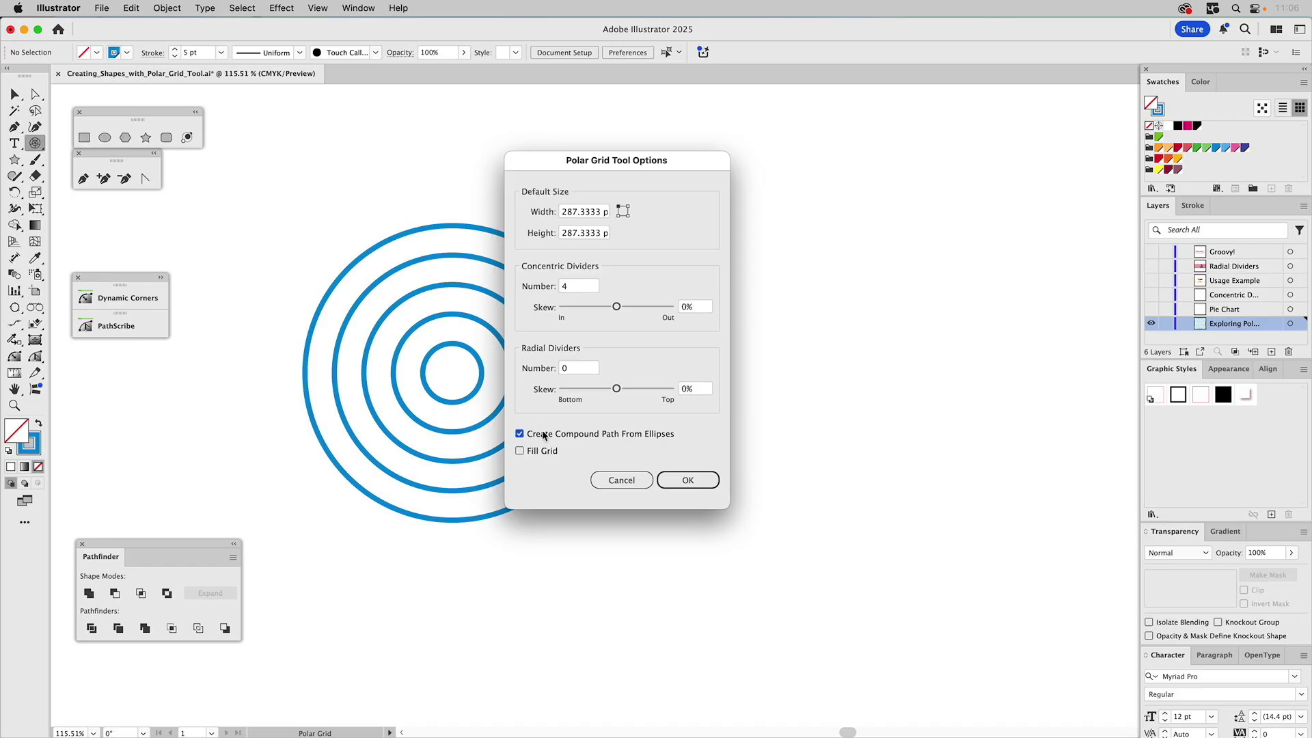
click(694, 483)
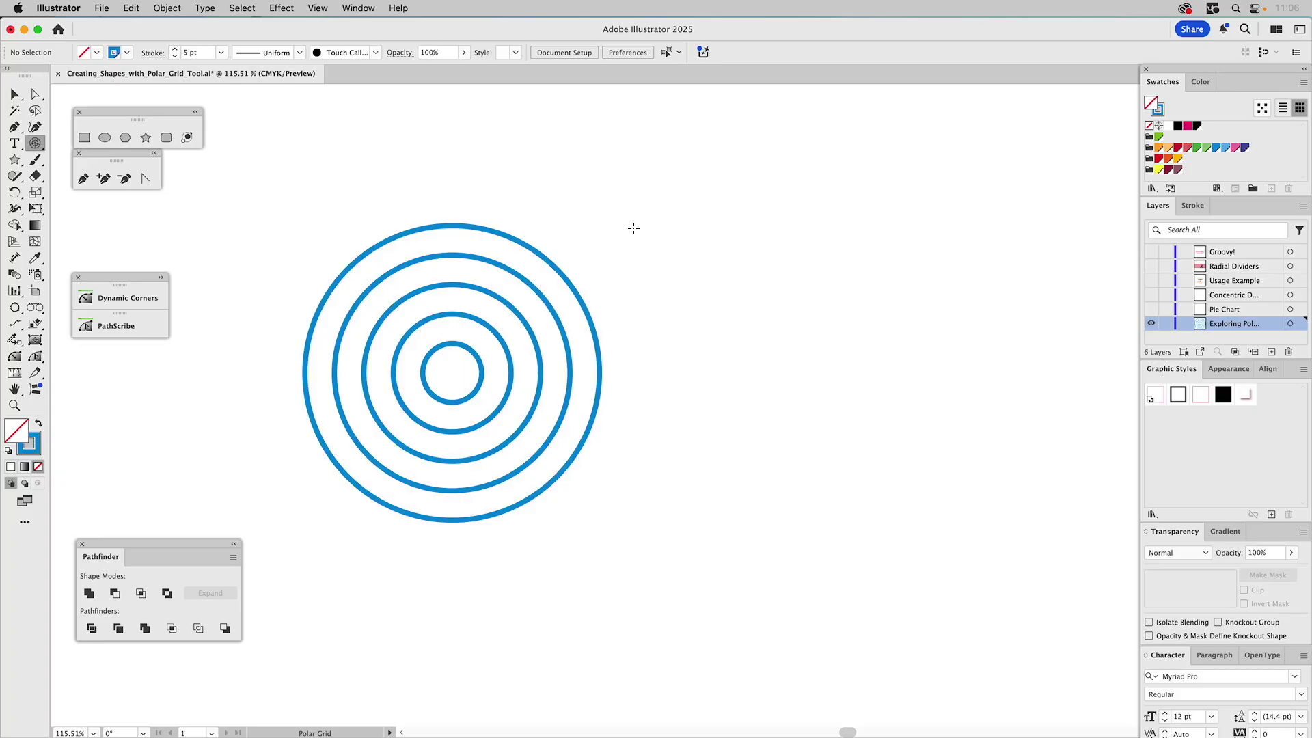
Draw a second concentric-circle grid about 299 pt across beside the first and adjust its position slightly
drag(634, 229, 936, 492)
key(v)
drag(868, 251, 874, 245)
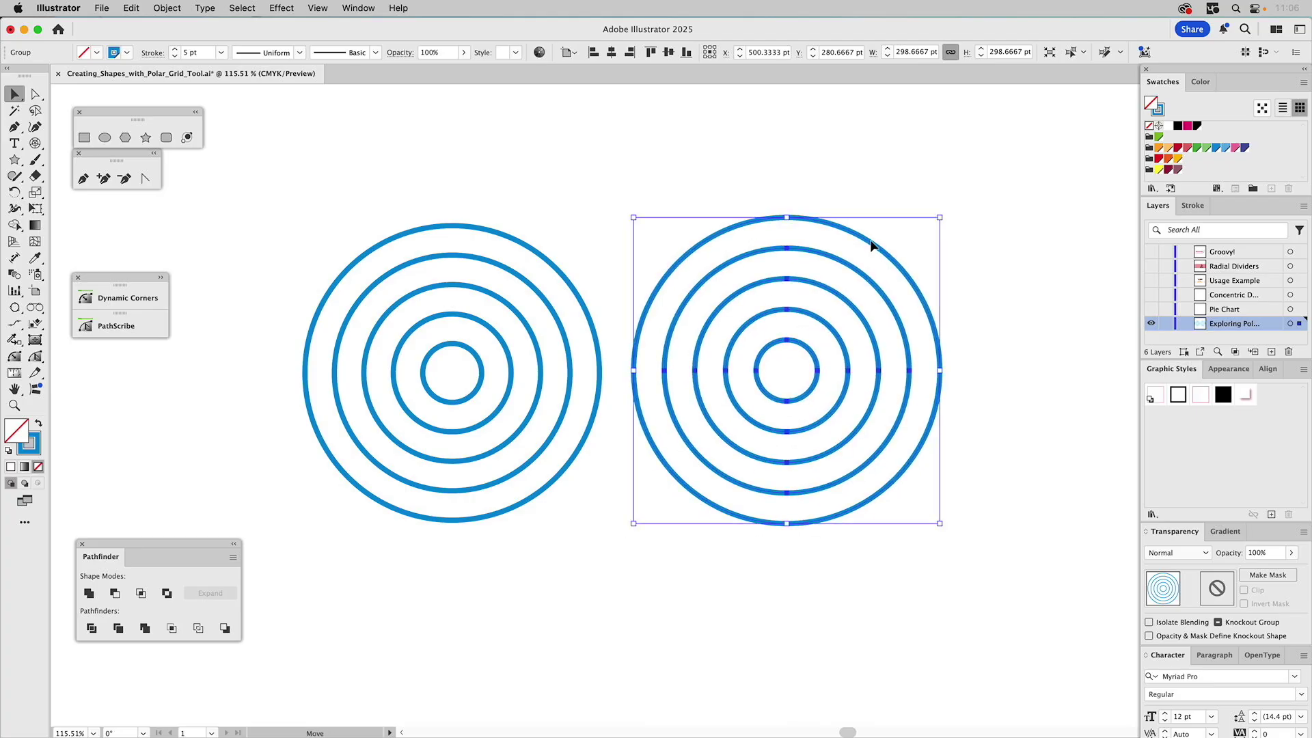
click(679, 161)
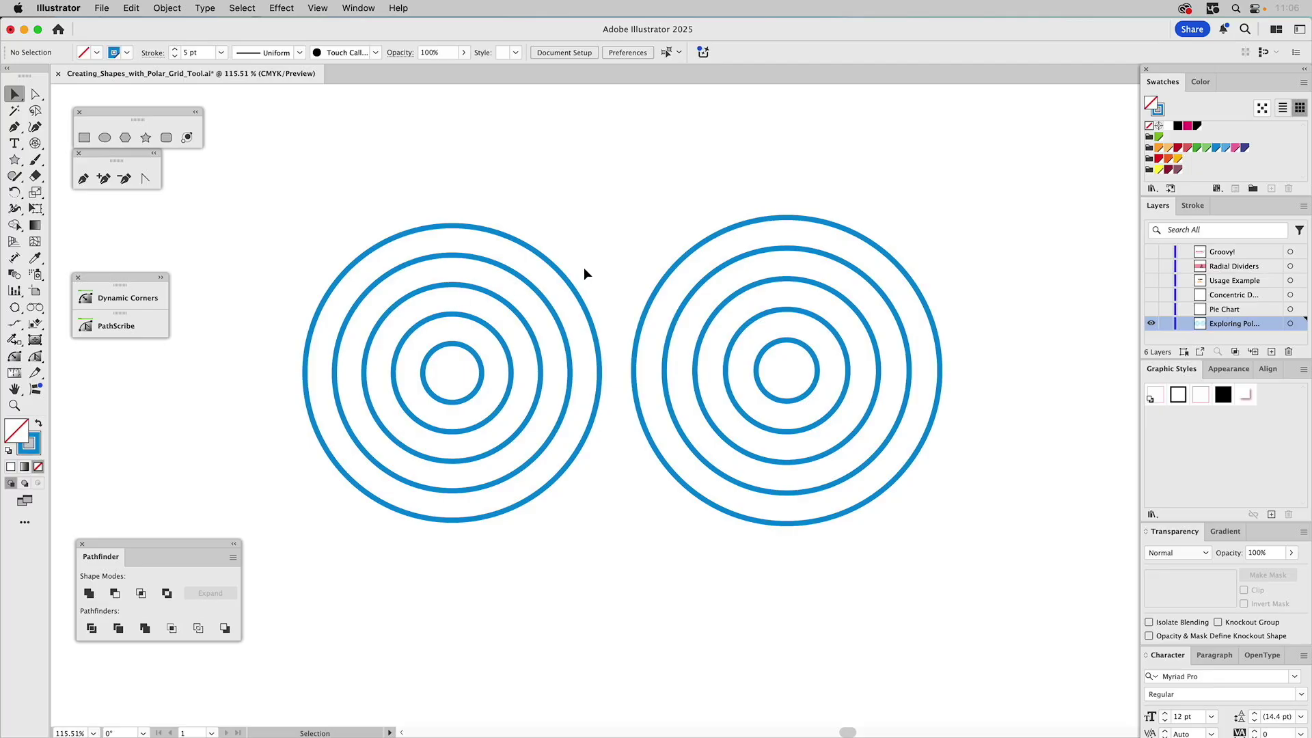
Remove the stroke from the first, non-compound circle grid and fill it with the red C=0 M=100 Y=94 K=0 swatch
click(396, 383)
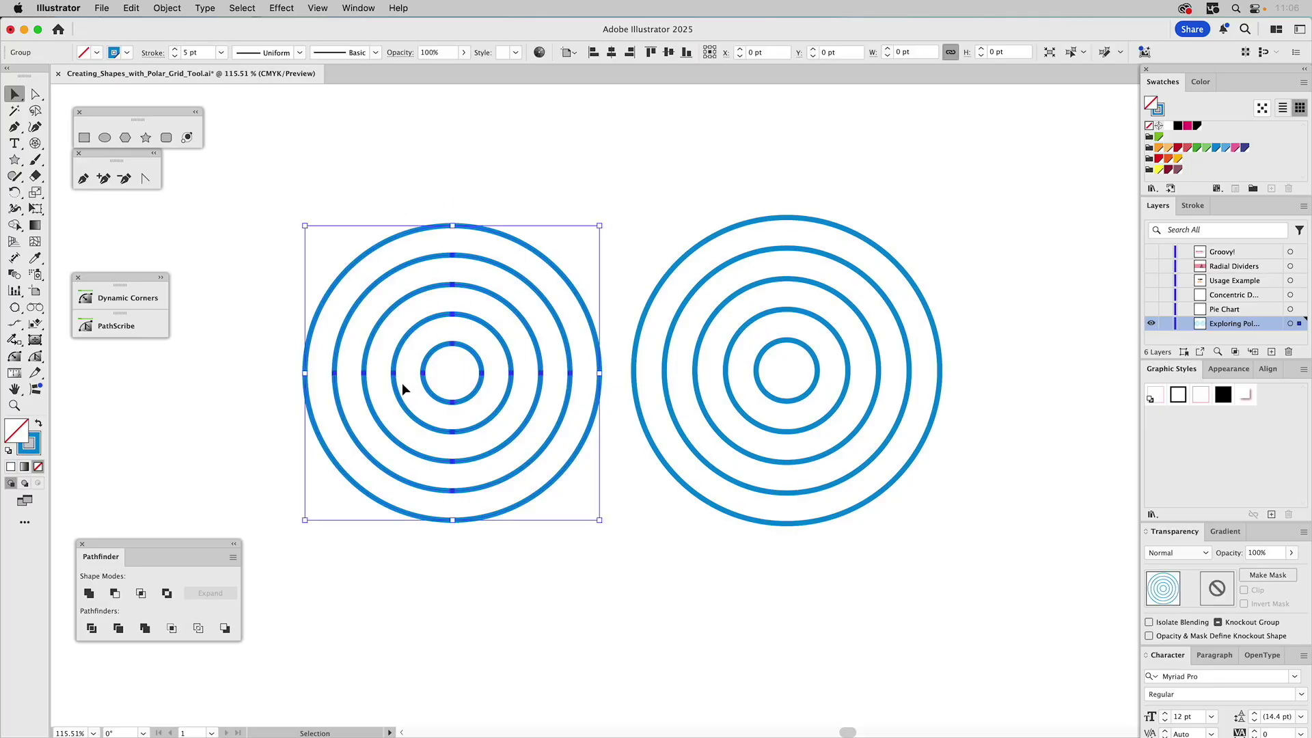
click(1157, 110)
click(1150, 129)
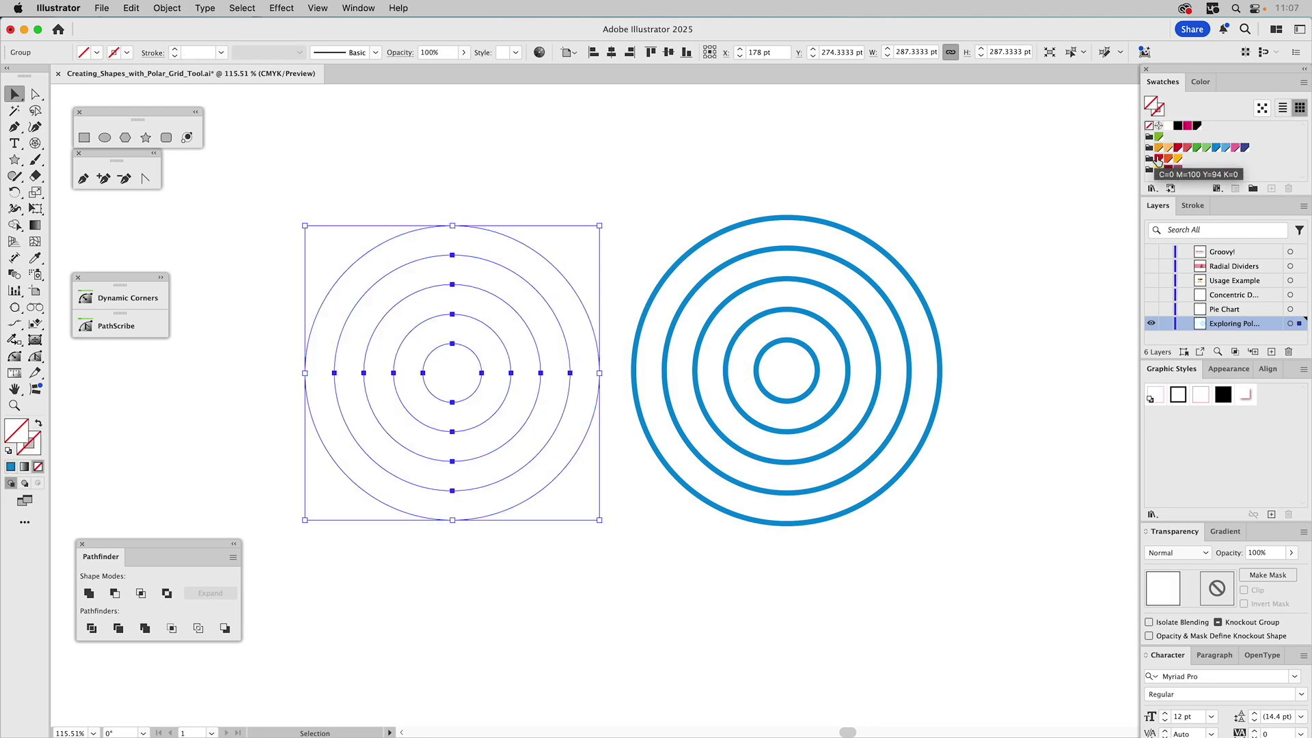
click(1158, 160)
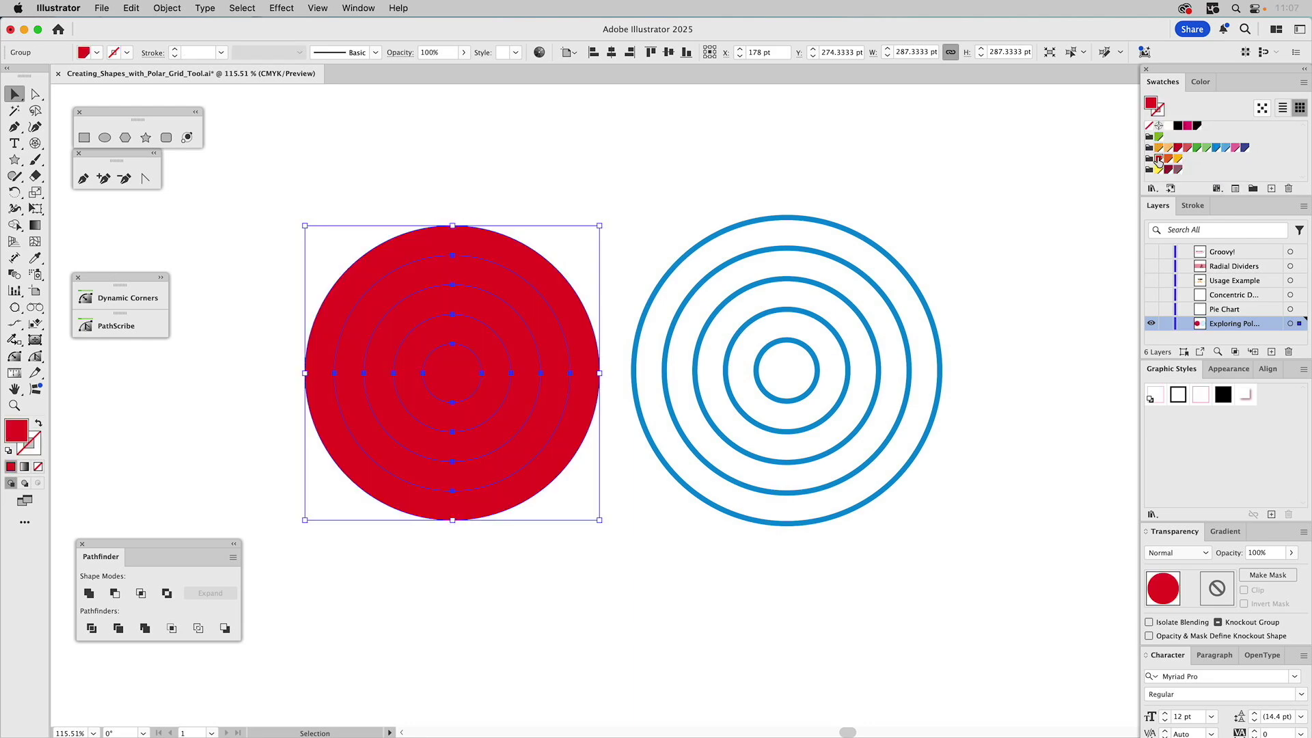
click(772, 168)
Remove the stroke from the compound-path circle grid and fill it with the same red swatch
drag(707, 132, 837, 341)
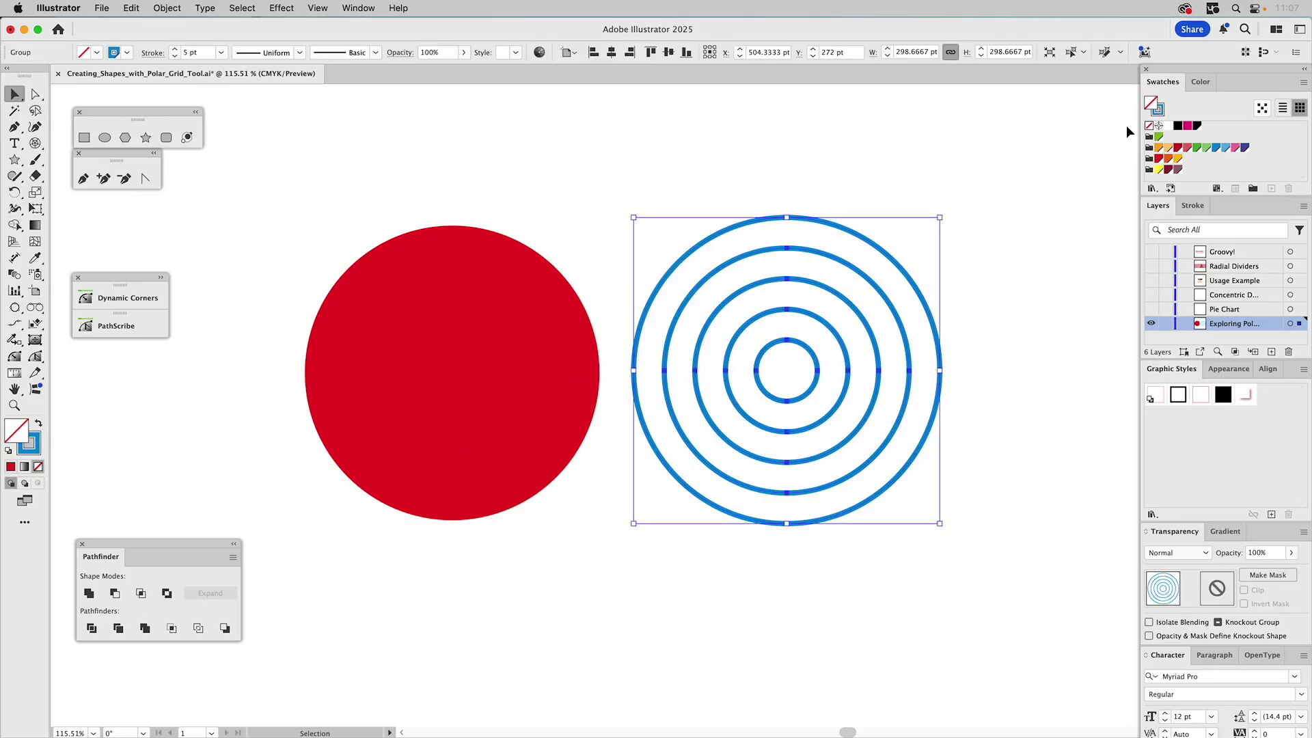
drag(1158, 111, 1156, 110)
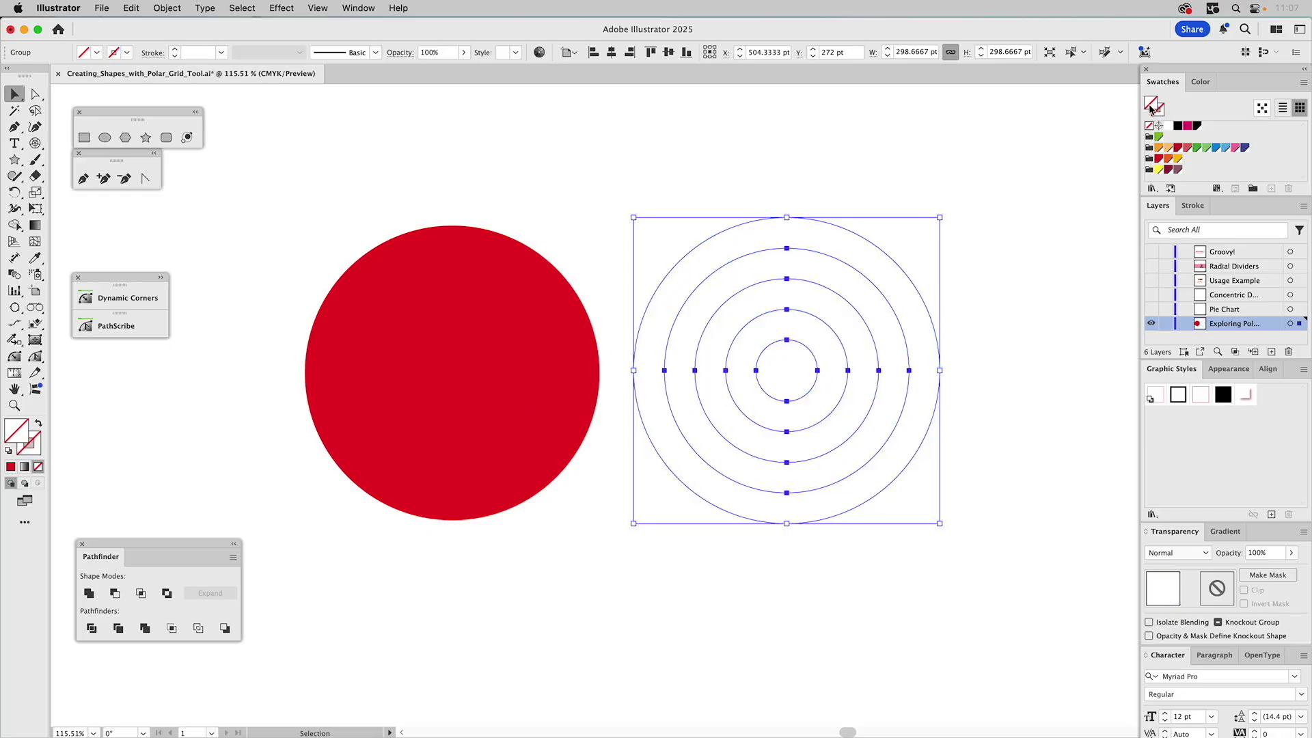
click(1159, 159)
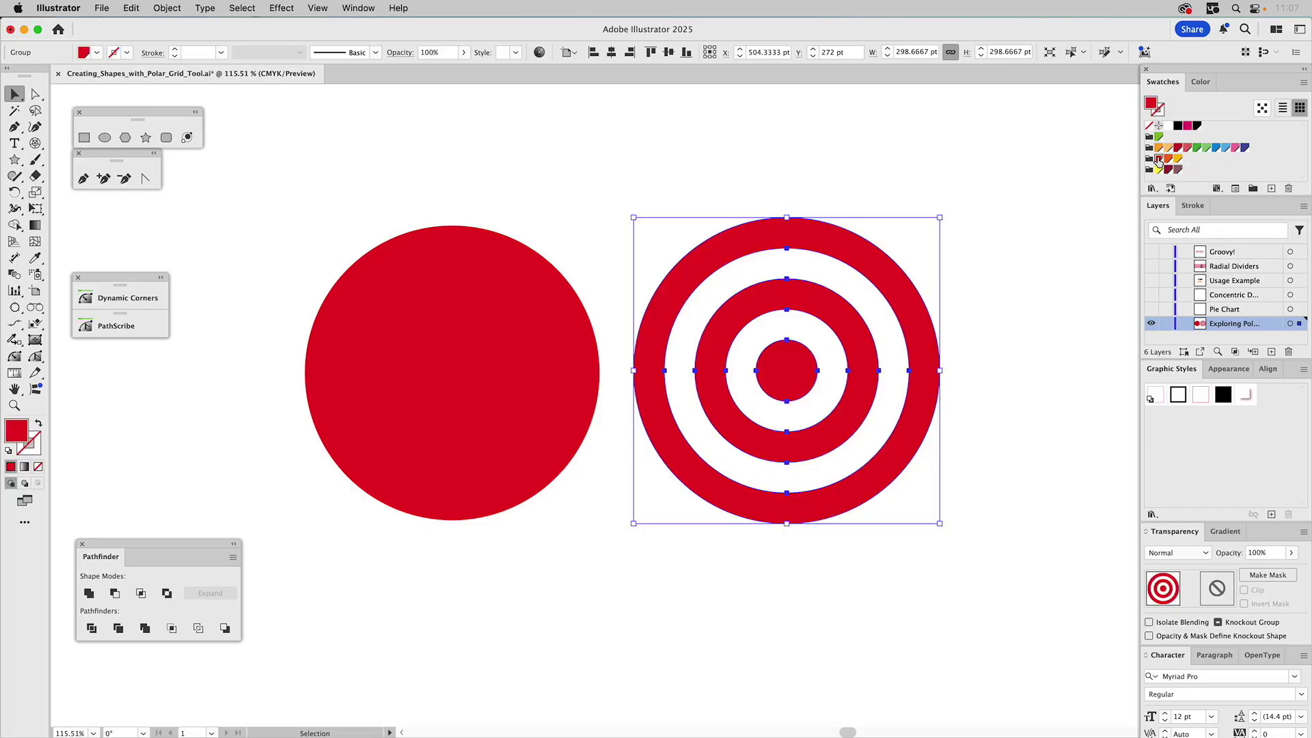
click(813, 170)
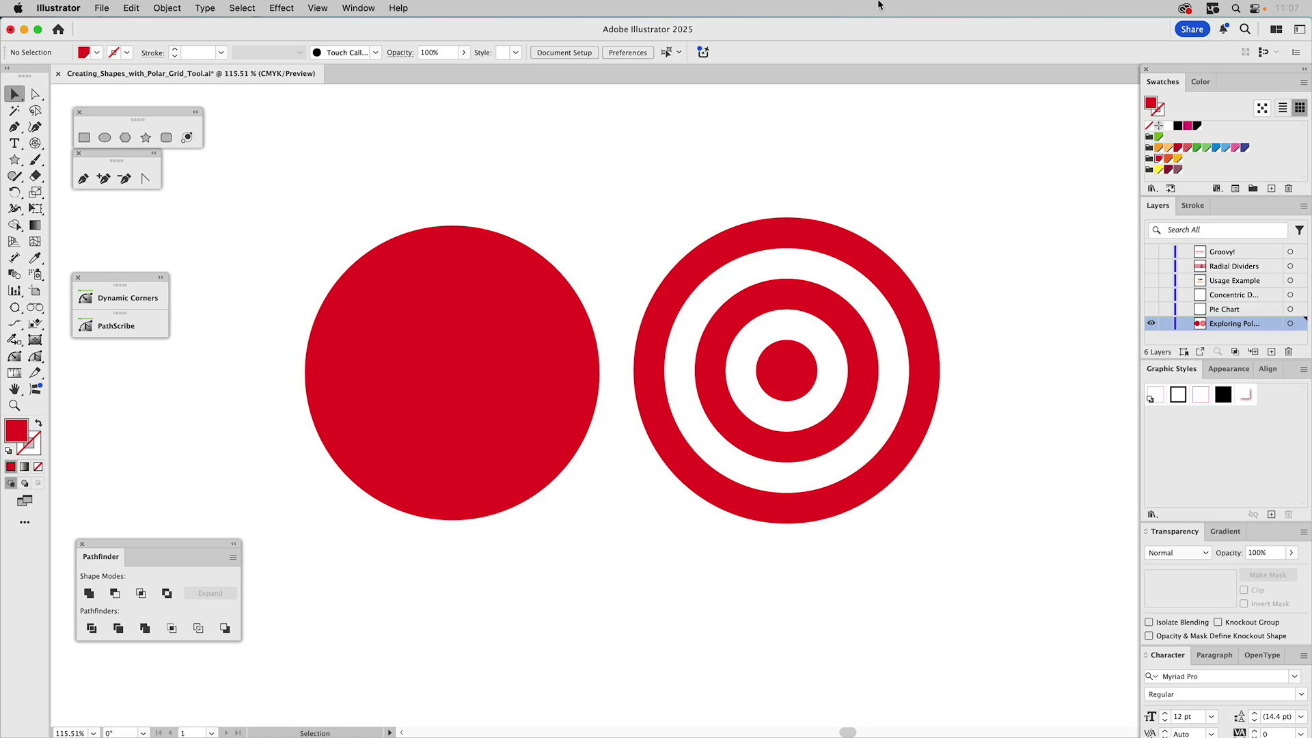
click(803, 236)
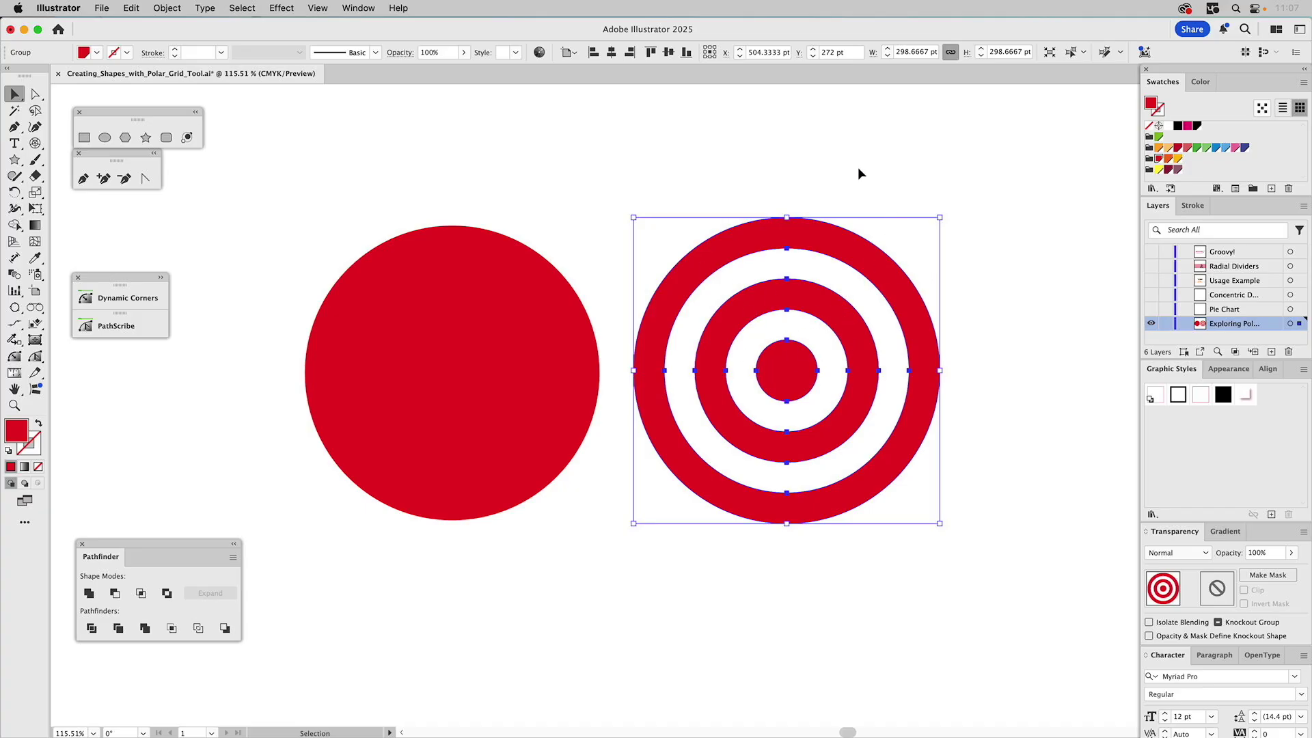
click(841, 177)
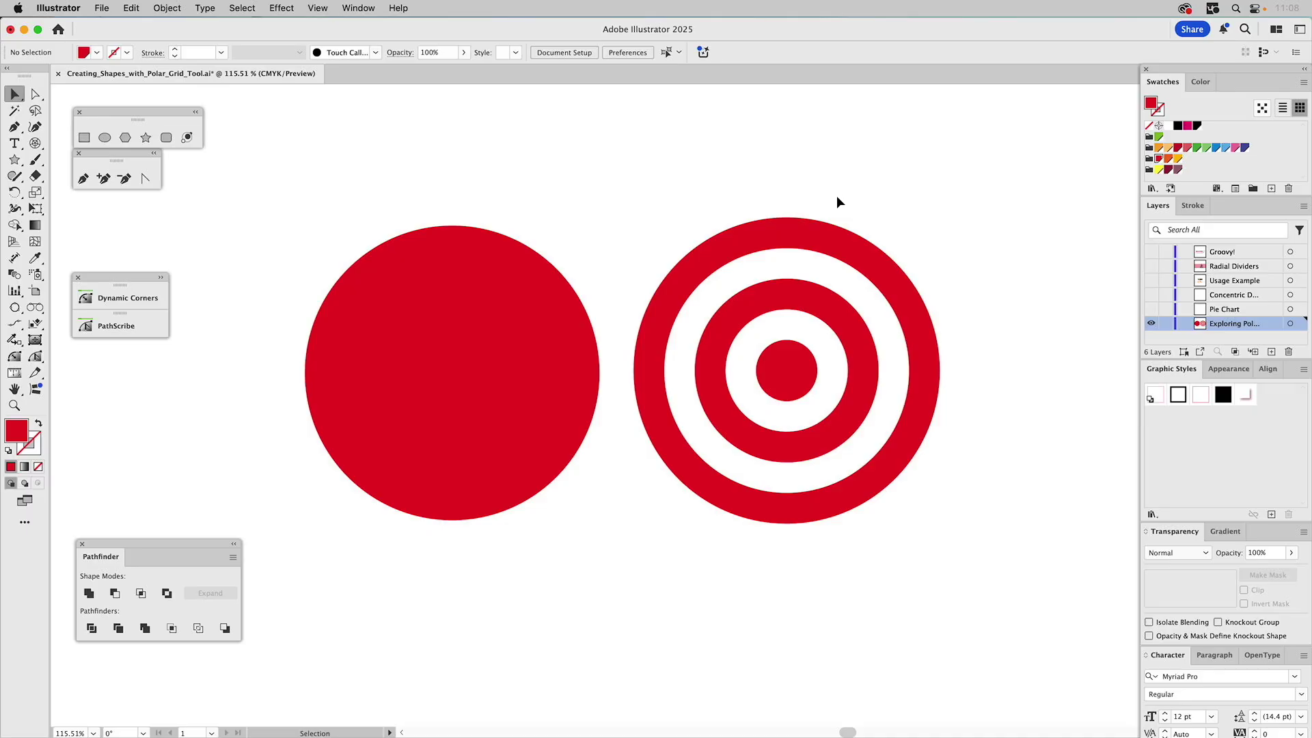
Turn off Create Compound Path From Ellipses in the Polar Grid Tool Options
double_click(36, 143)
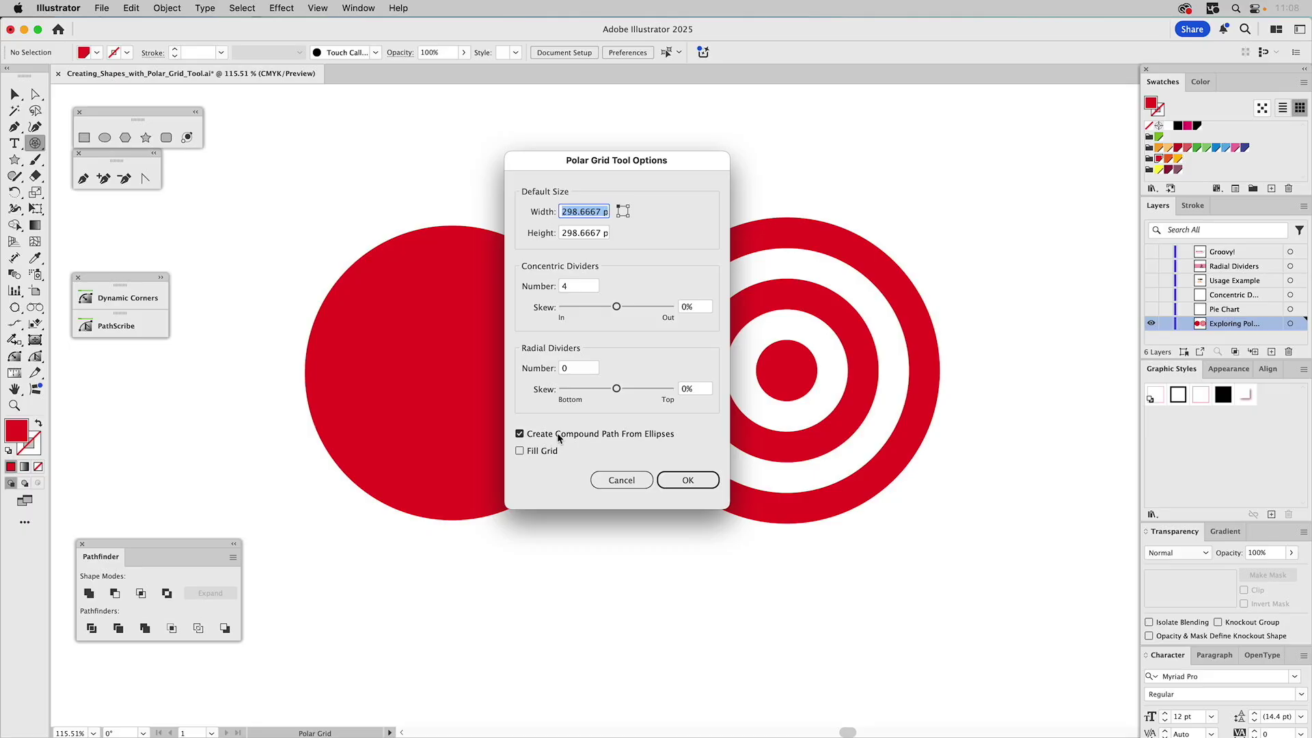
click(520, 434)
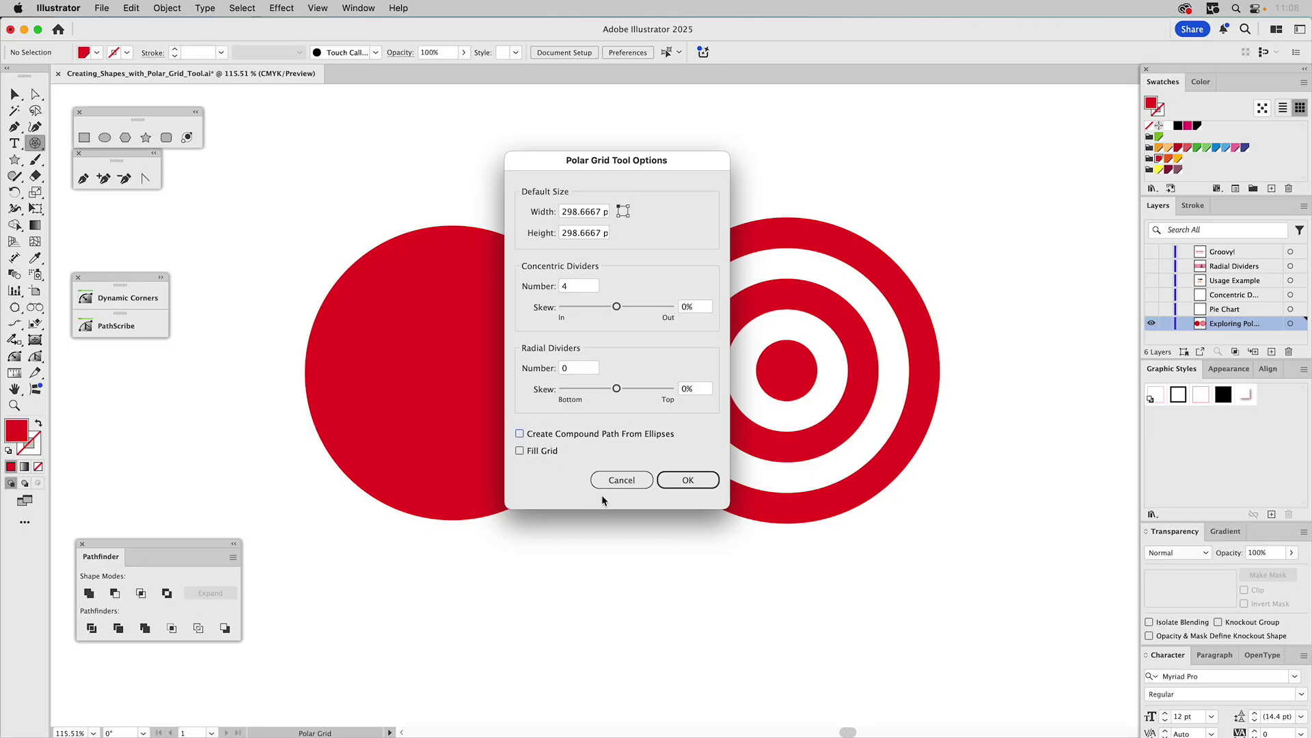
click(687, 480)
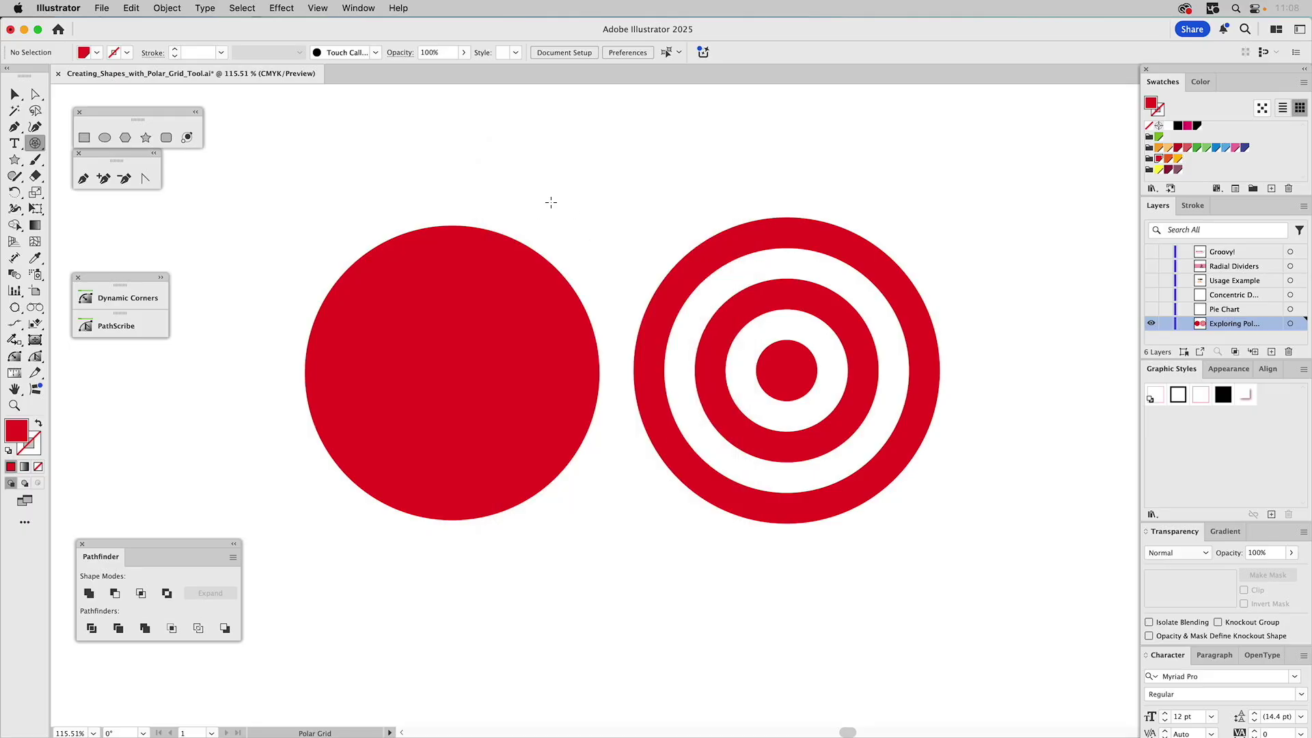
key(v)
Delete the solid red non-compound circle grid, keeping the ringed compound-path grid
click(790, 251)
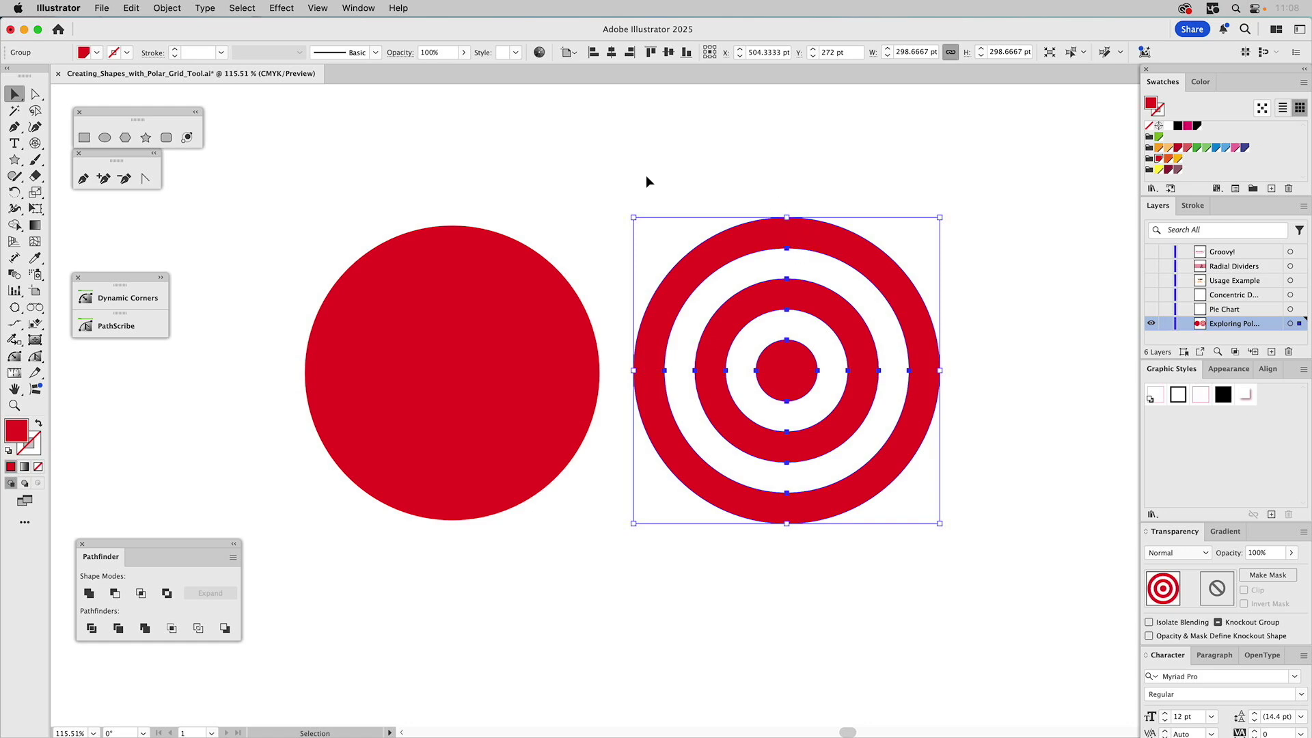
click(400, 473)
key(Delete)
Draw a concentric-circle grid about 311 pt across beside the red rings, with nine concentric dividers and no radial dividers
click(35, 143)
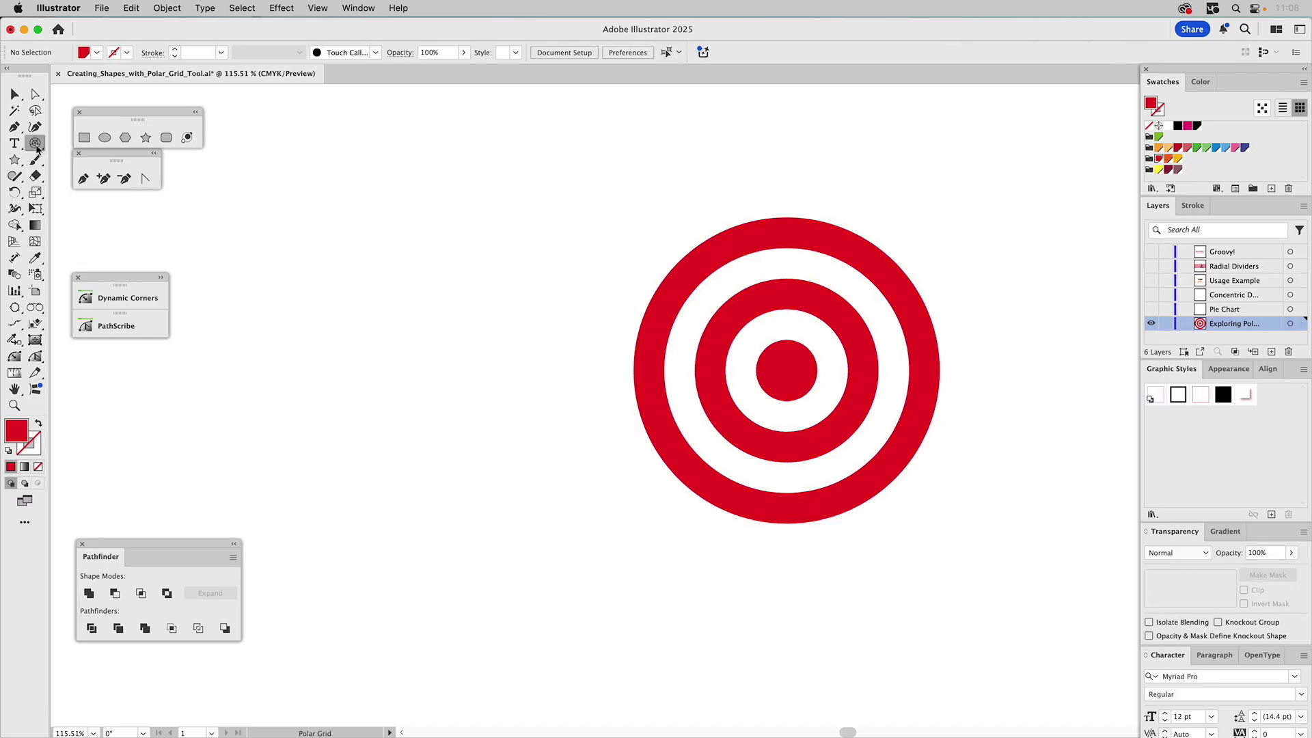
drag(285, 210, 604, 531)
key(Up)
key(Up)
key(Up)
key(Up)
key(Up)
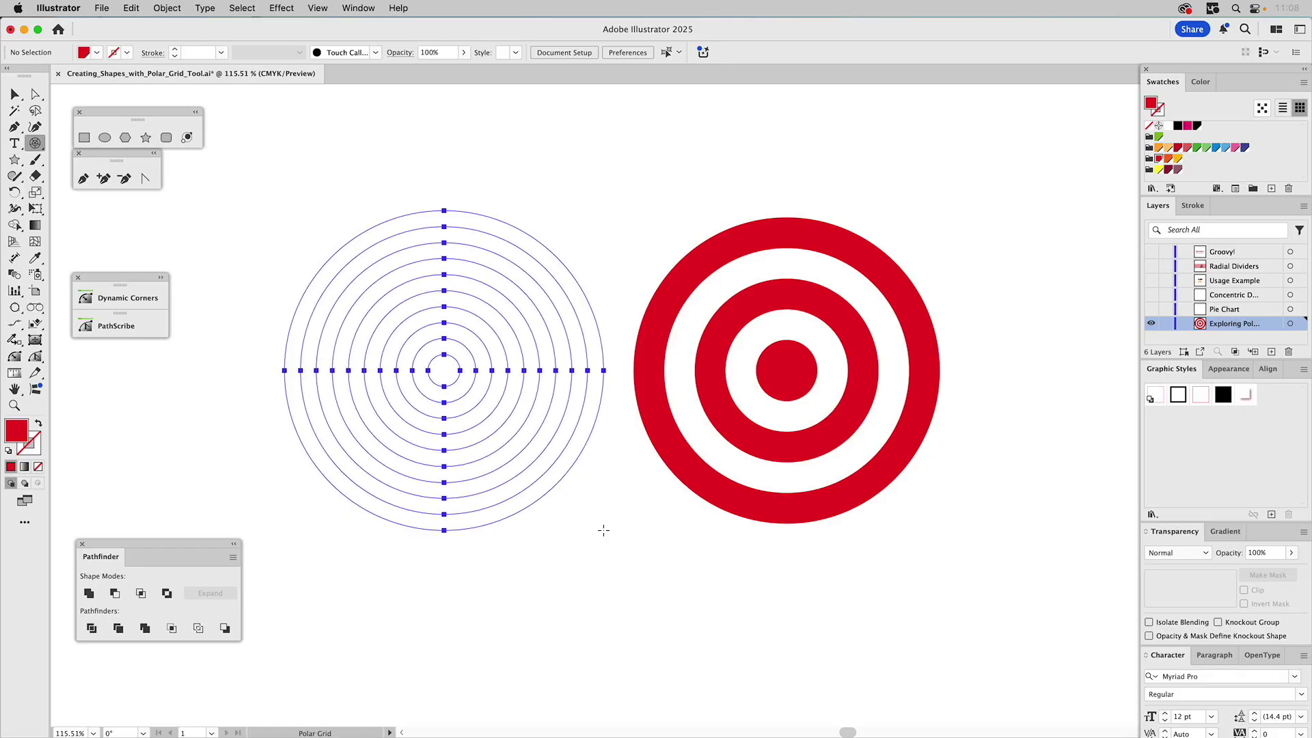
drag(604, 530, 604, 530)
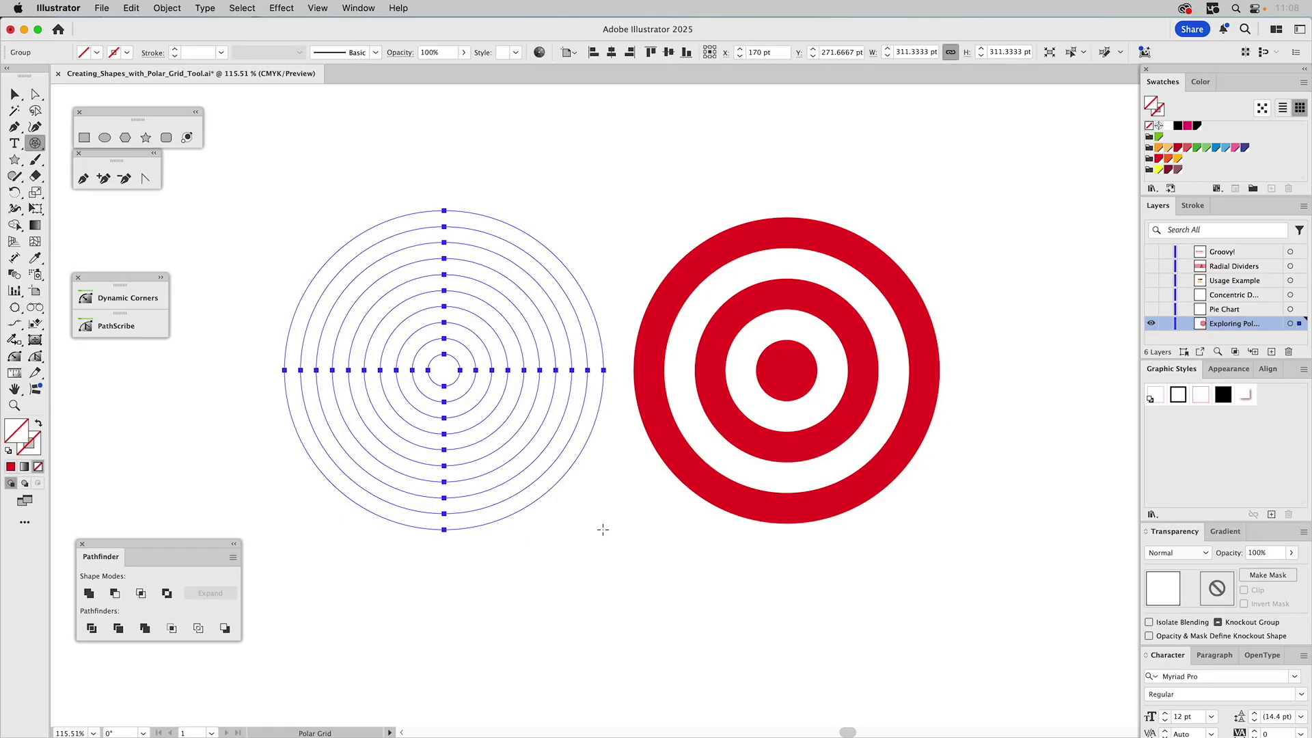
Delete the new unfilled circle grid and enable Create Compound Path From Ellipses in the Polar Grid Tool Options
key(Delete)
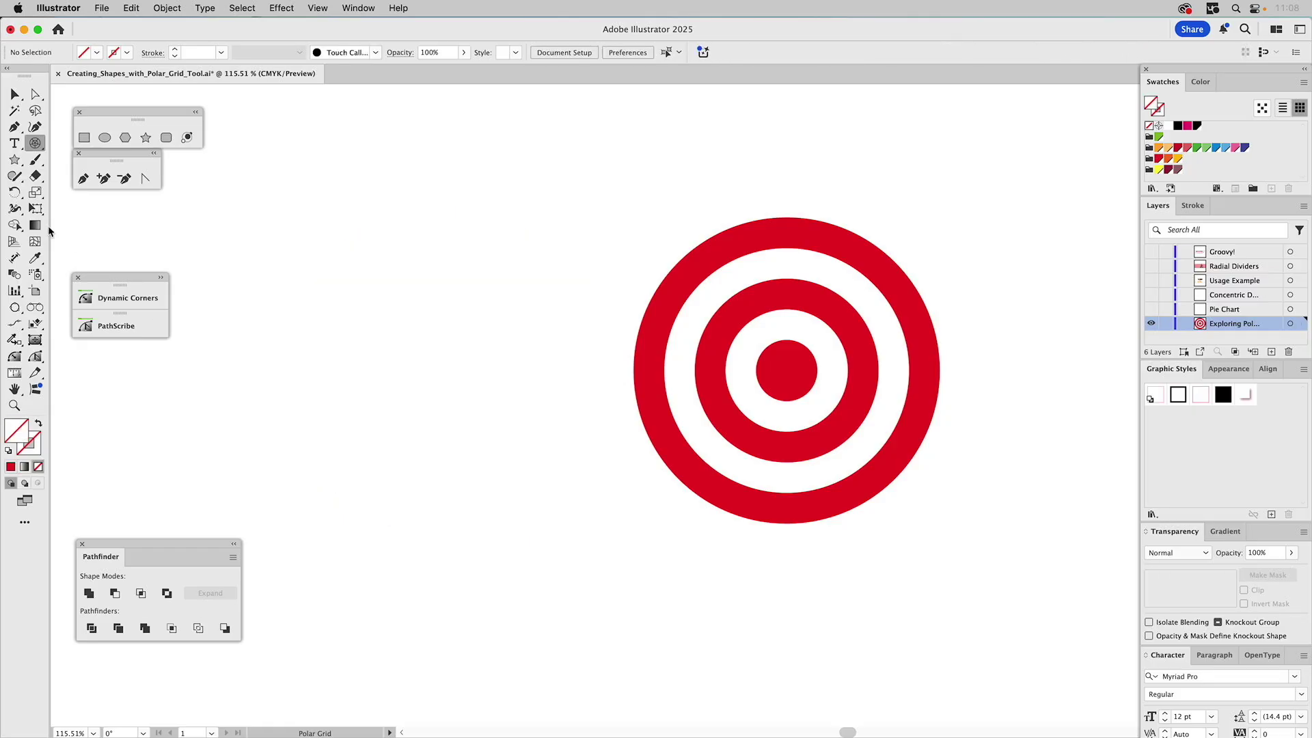
double_click(36, 143)
click(541, 435)
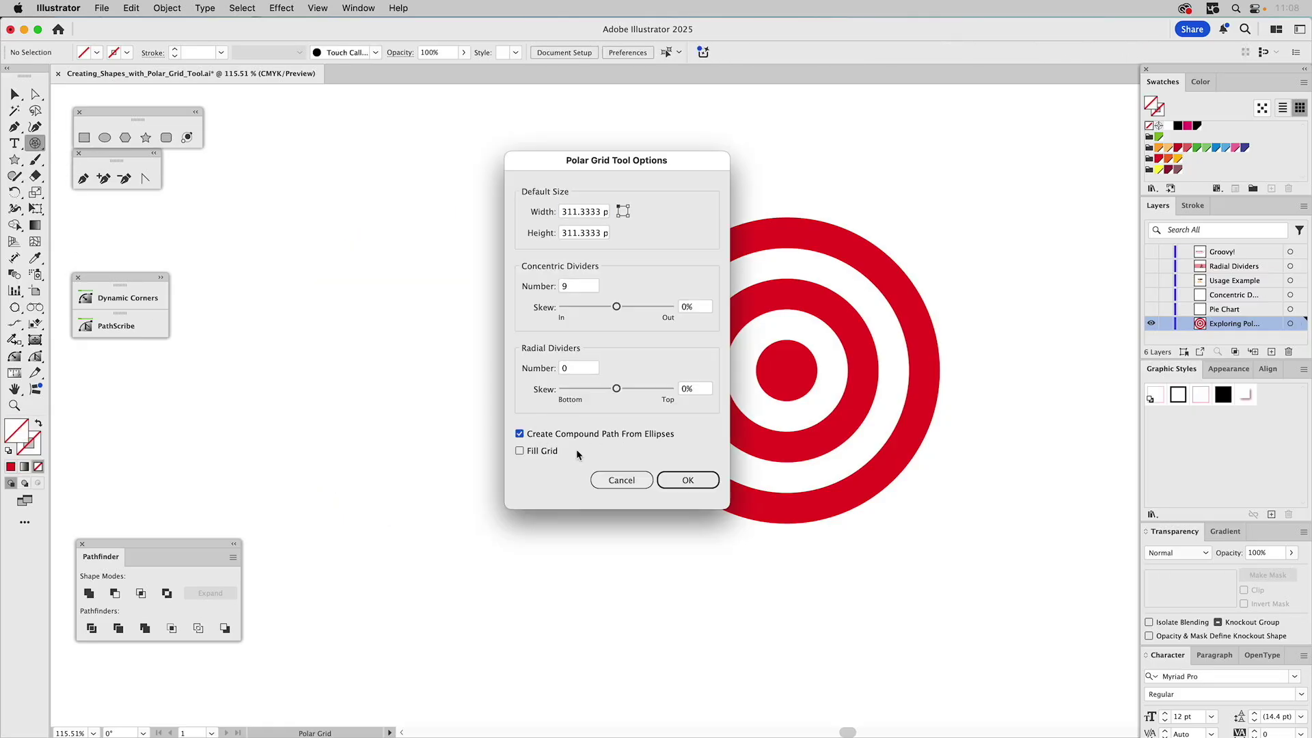
click(678, 488)
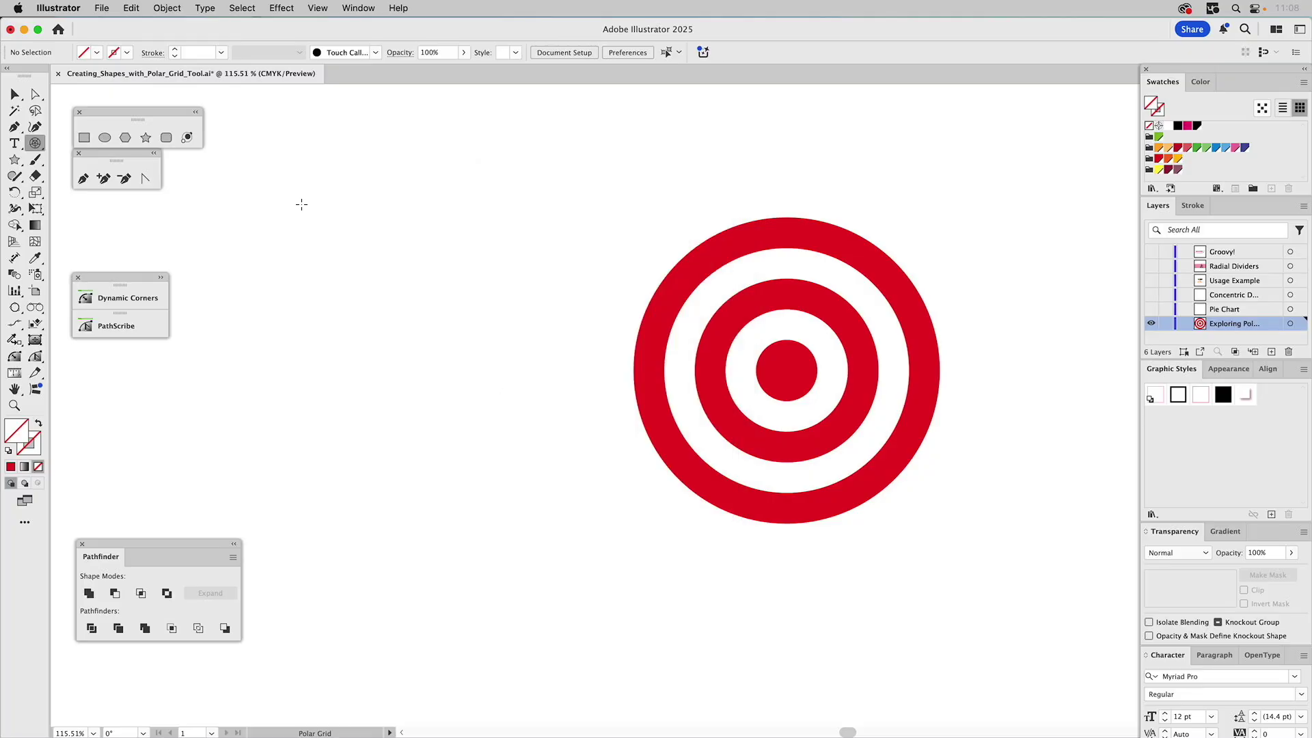
Draw a nine-divider compound-path circle grid about 299 pt across beside the existing rings and fill it with the red swatch
drag(303, 214, 610, 517)
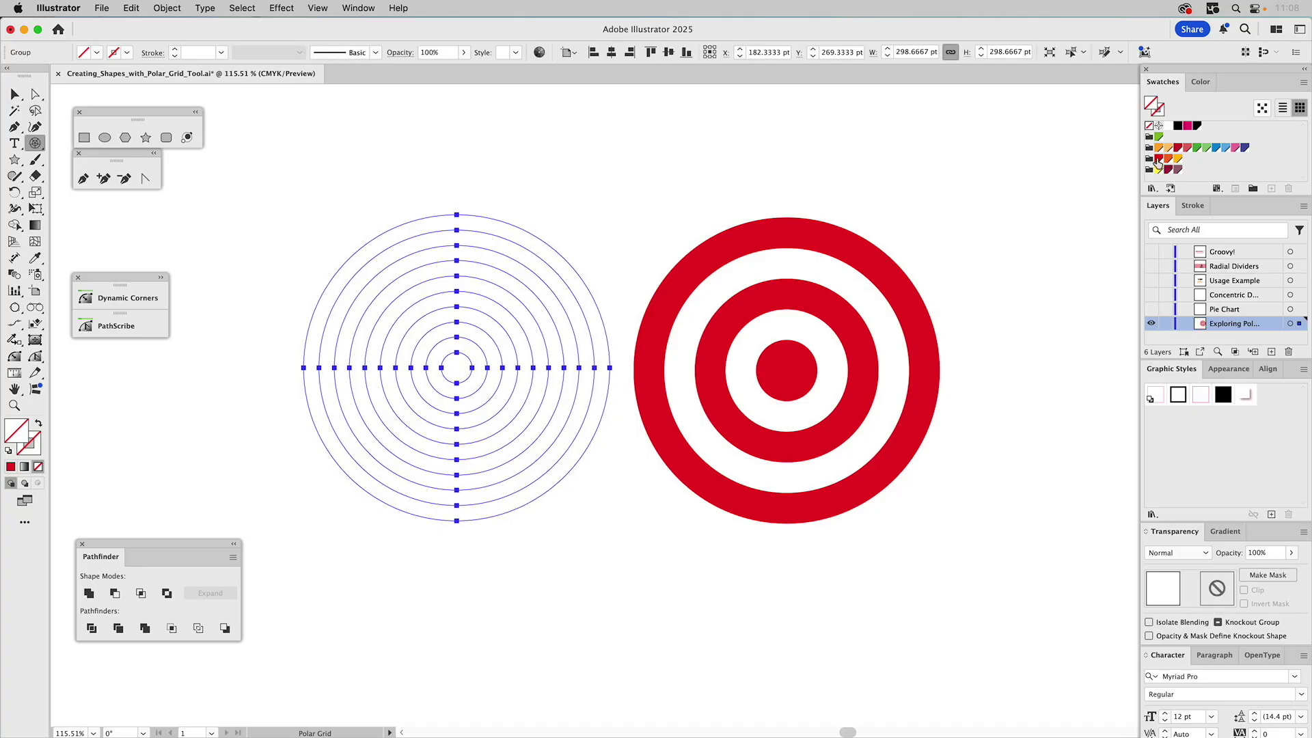
click(1159, 159)
key(v)
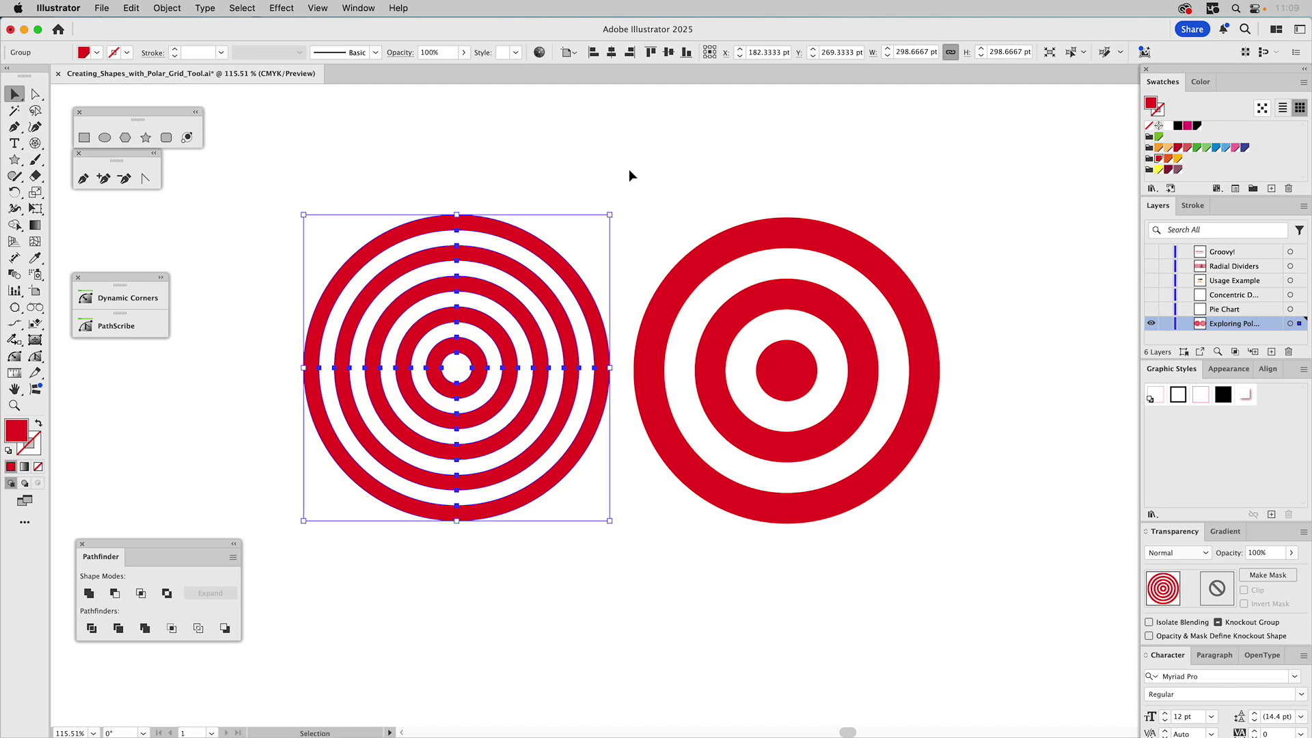
click(630, 170)
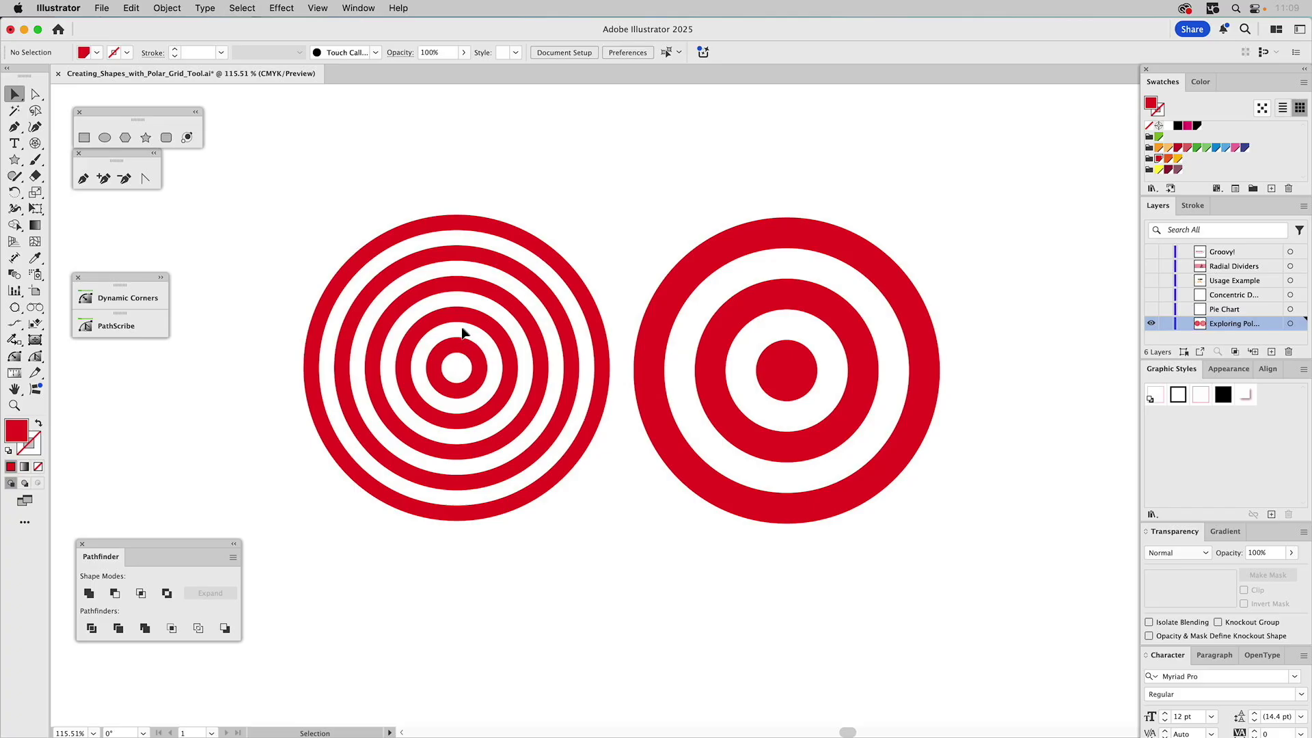
Draw a small red circle about 47 pt across beside the nine-divider grid with the Ellipse tool
click(495, 231)
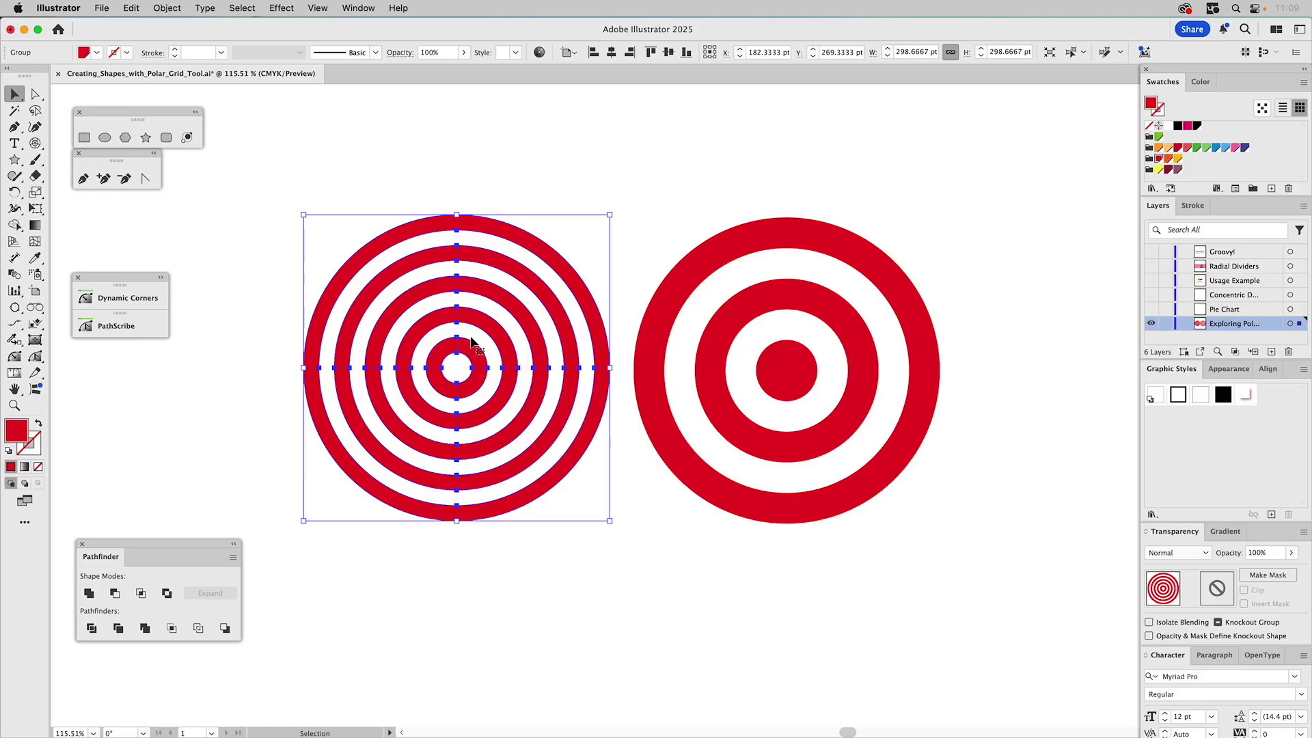
click(104, 138)
drag(216, 398, 265, 446)
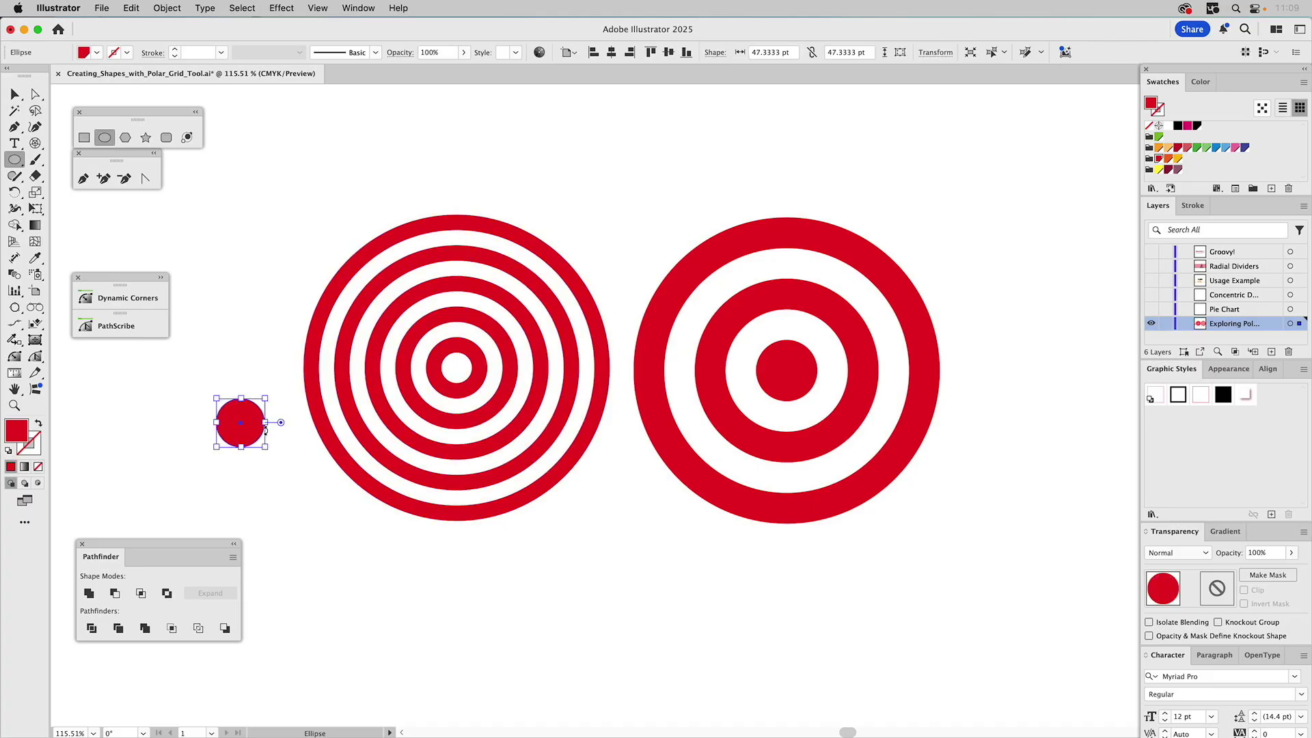
Offset the small circle's path by 20 pt and fill the larger offset circle with the light orange swatch
click(167, 7)
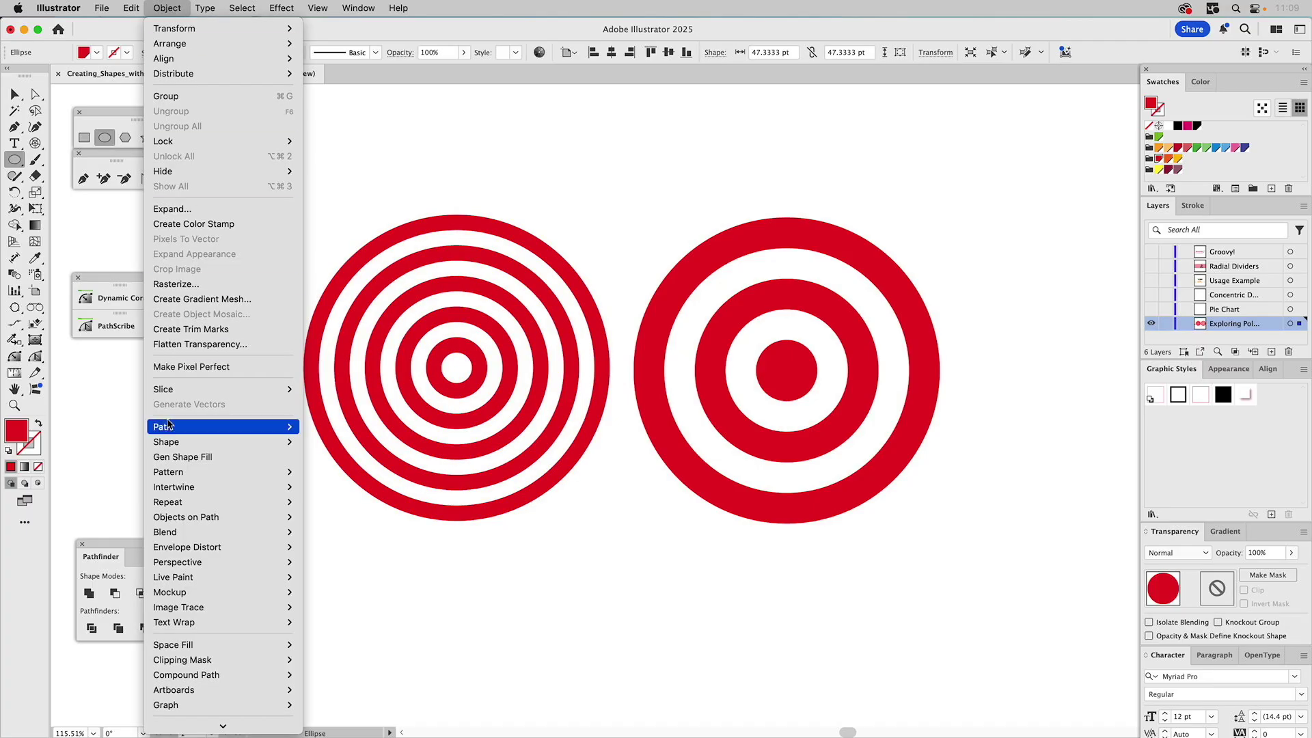
mouse_move(167, 425)
click(322, 492)
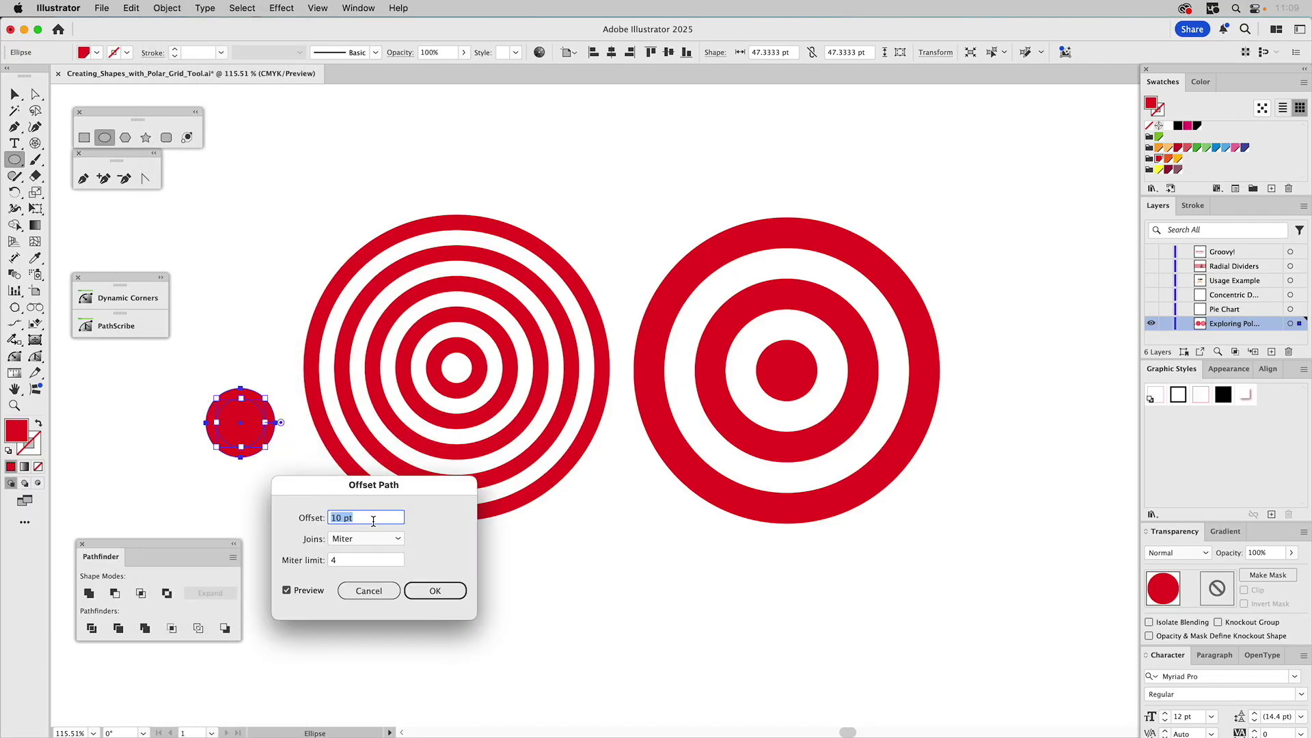
text(20)
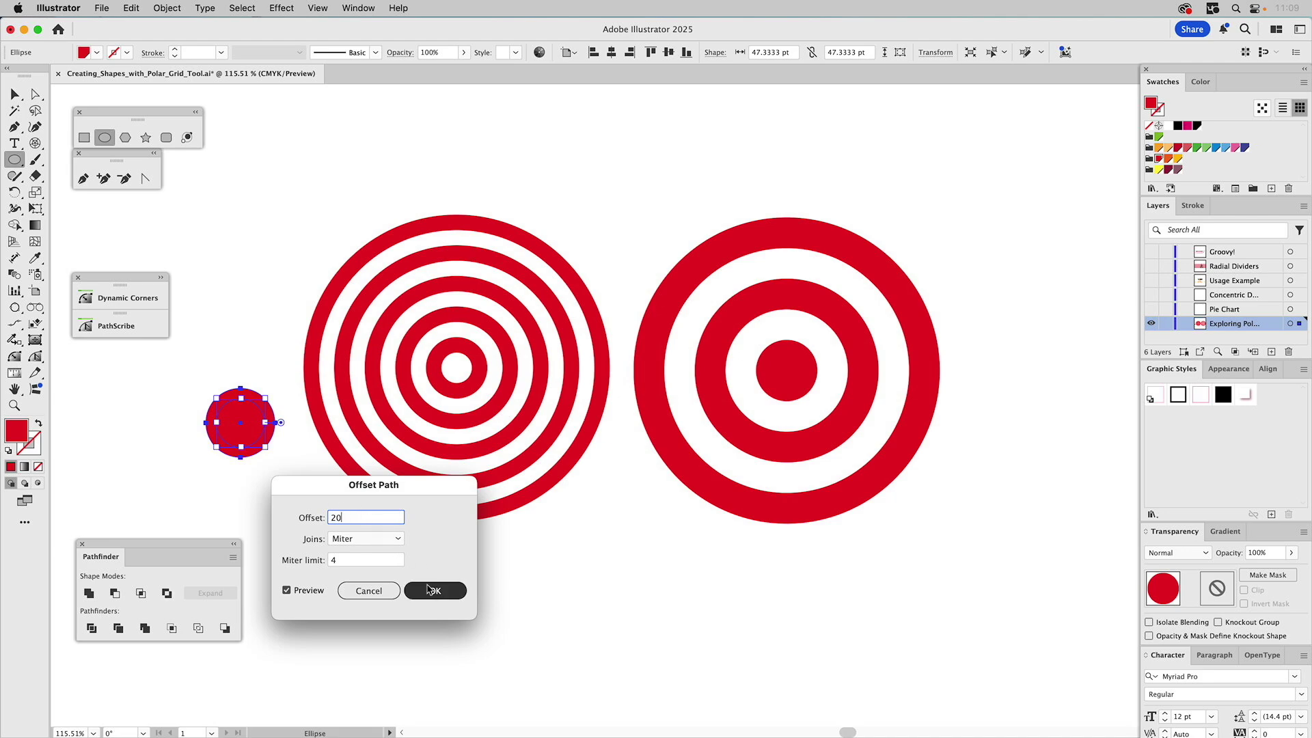
click(428, 590)
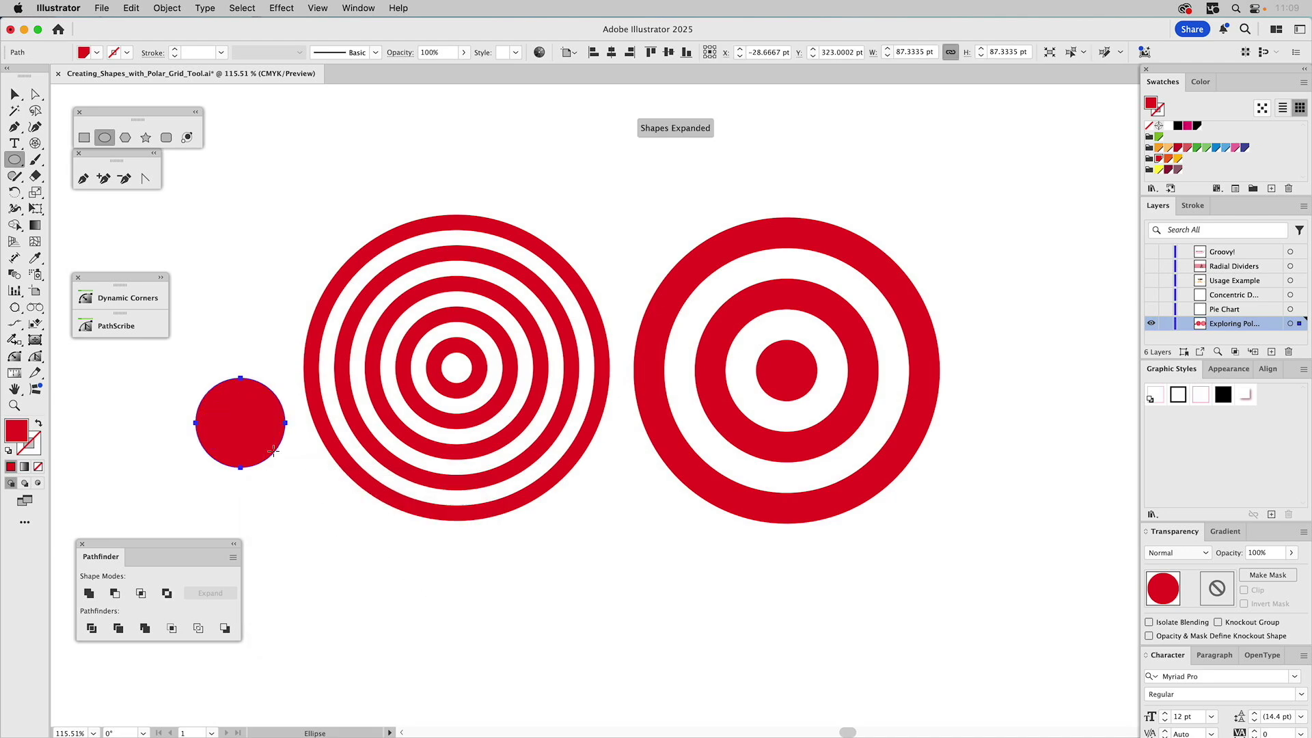
click(1161, 149)
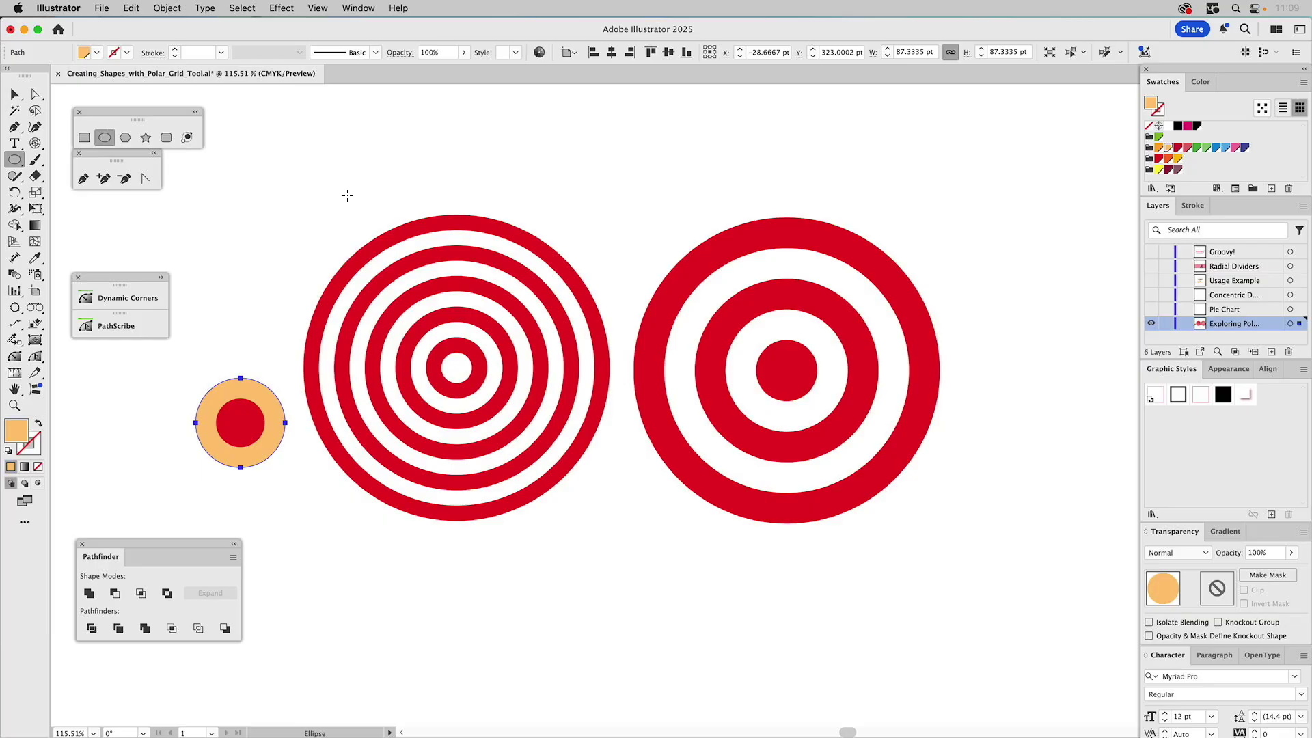
key(v)
click(258, 281)
Select both circle grids and the small offset circles, and delete them all
click(424, 349)
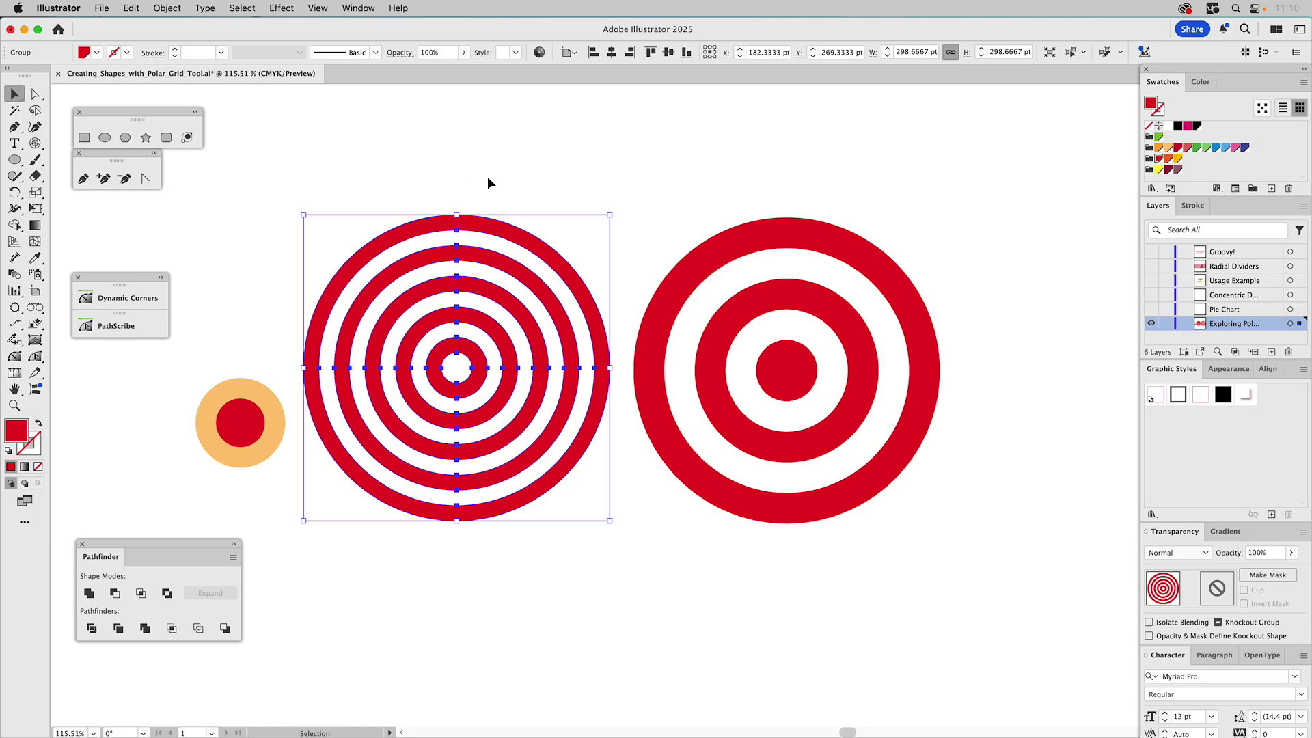
drag(235, 183, 954, 503)
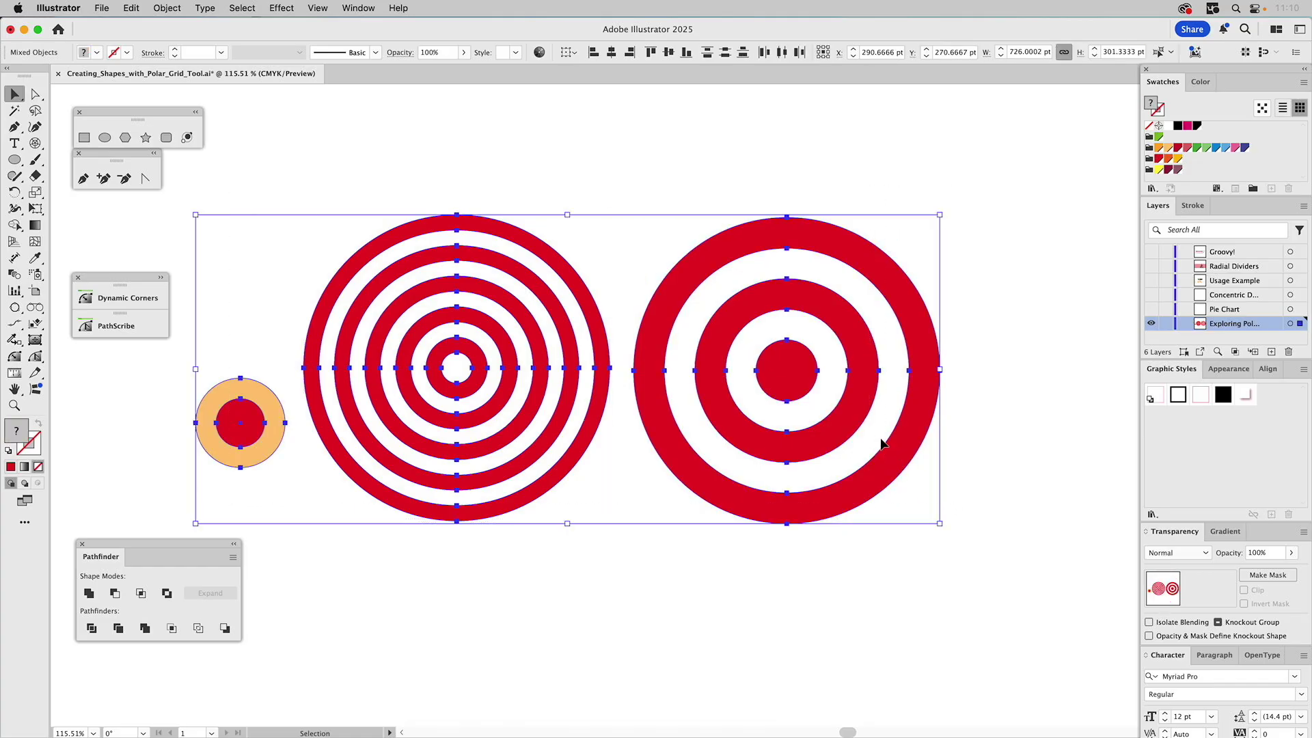
key(Delete)
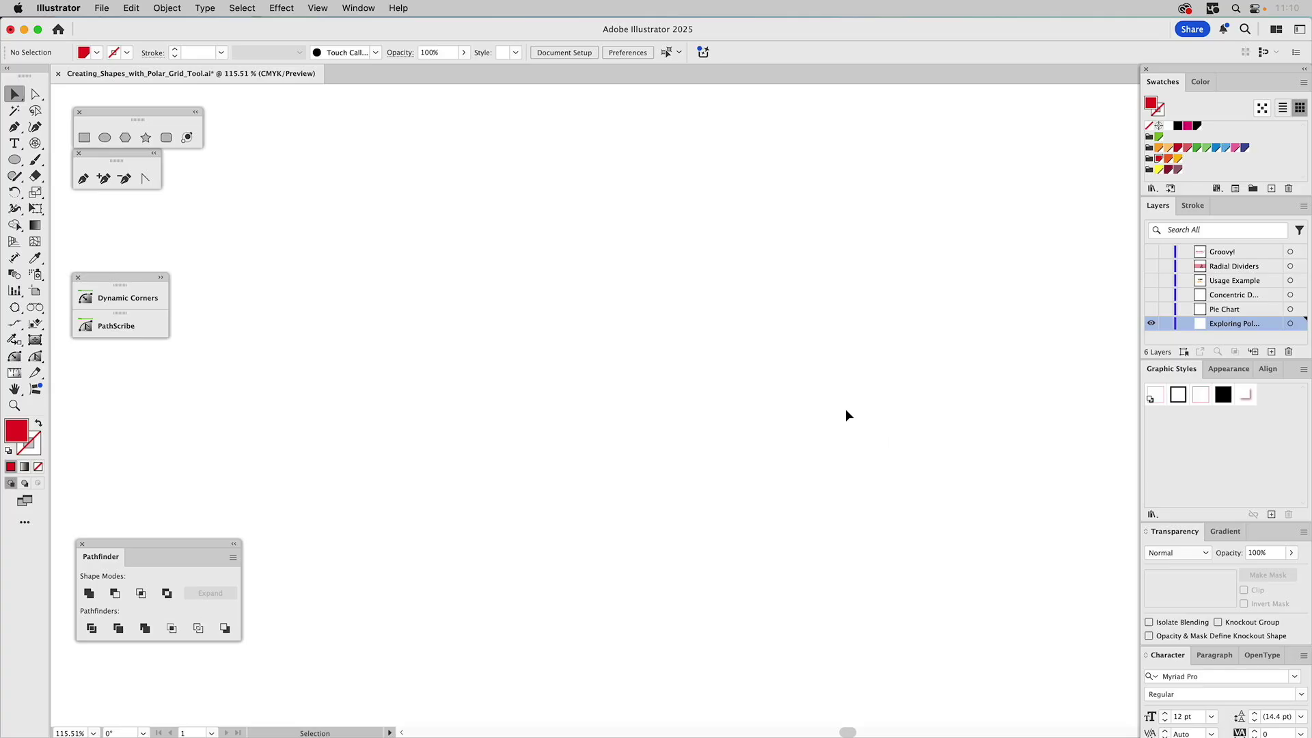
Apply the 5 pt black-outline graphic style to the Polar Grid tool, try a grid and accept the tool's options
click(34, 143)
click(1177, 396)
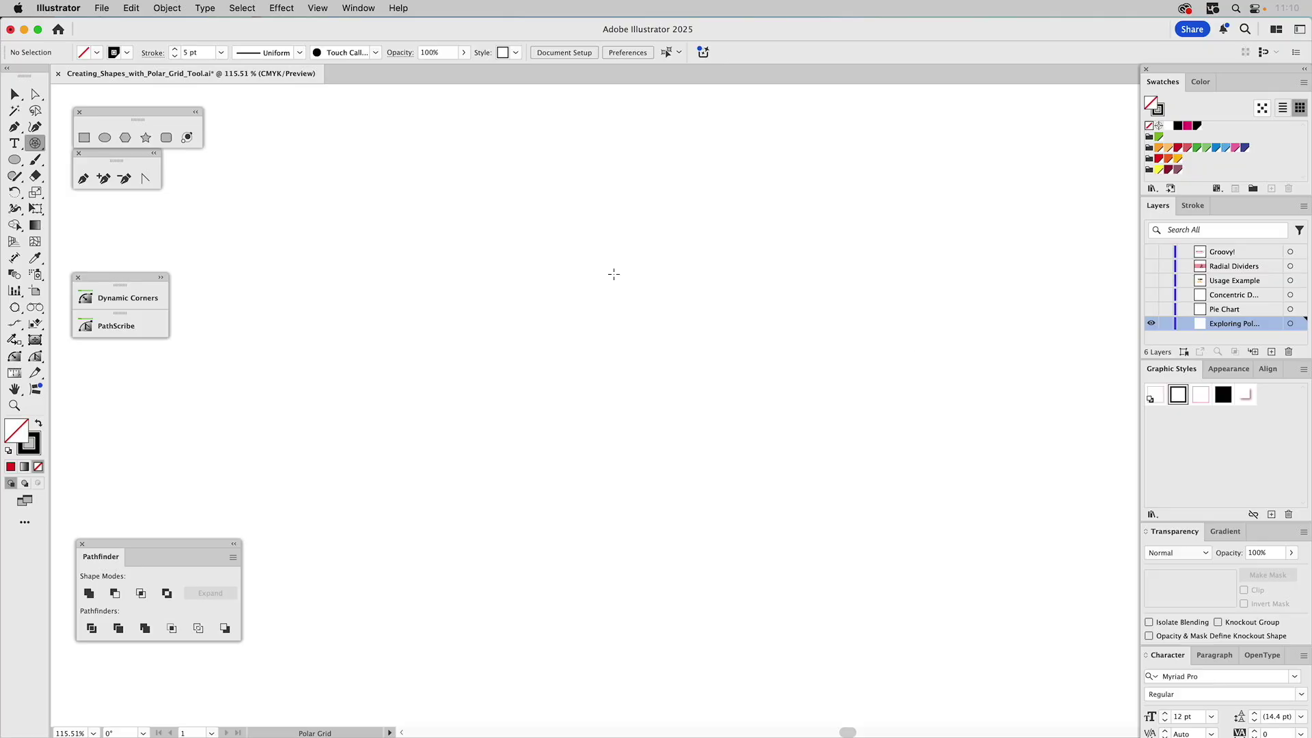
drag(448, 239, 853, 635)
double_click(34, 143)
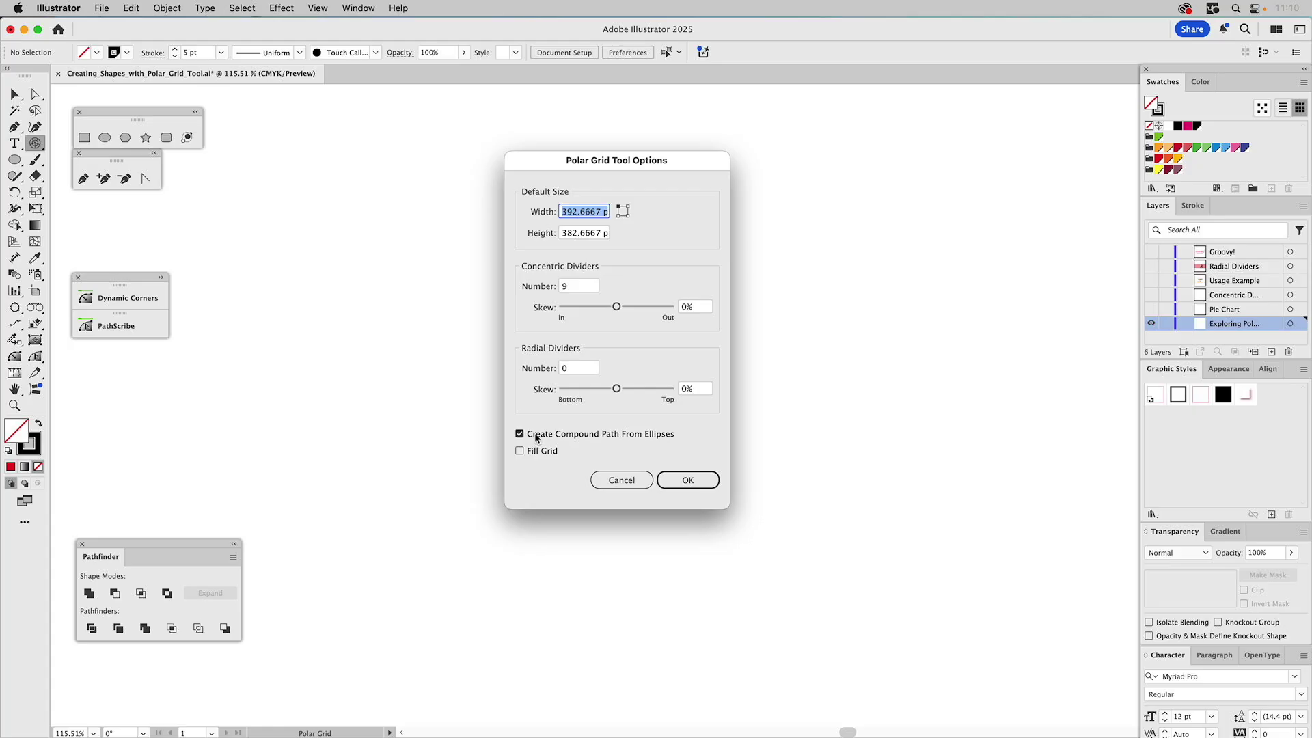
click(686, 480)
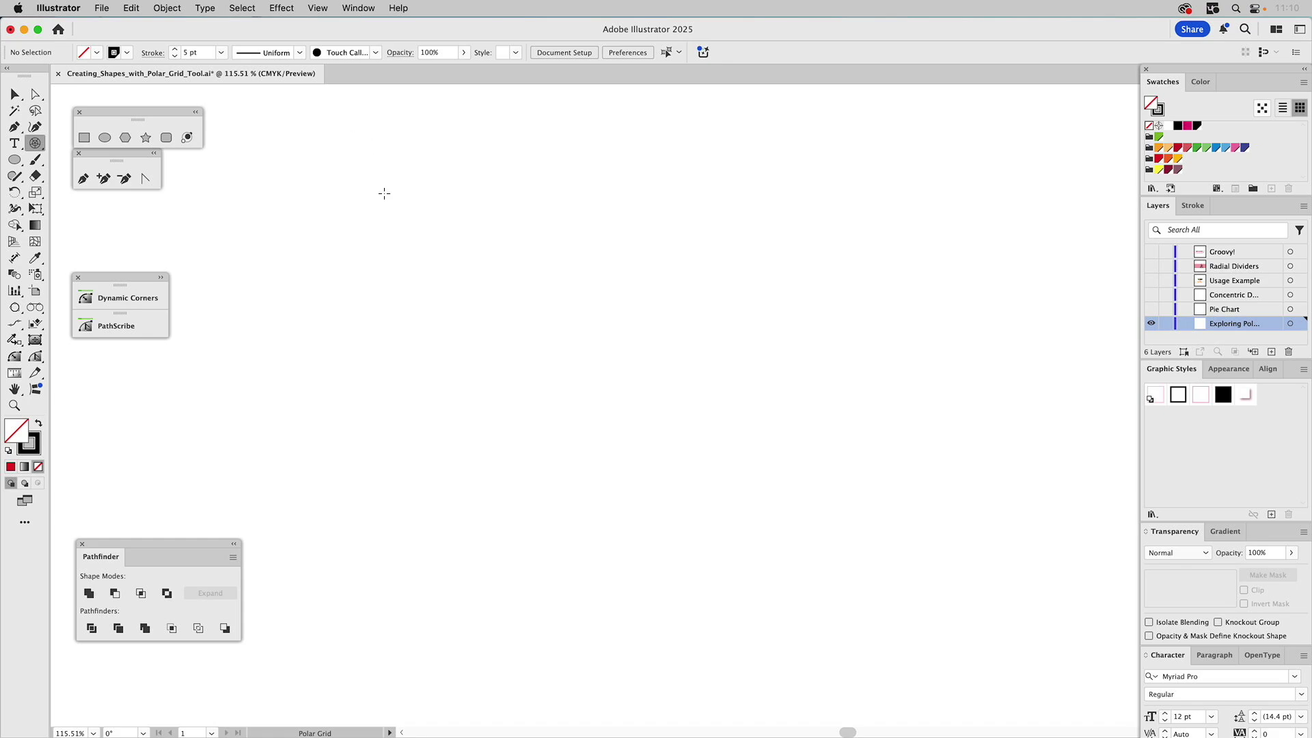
Draw a large black-outlined polar grid, varying the number of concentric dividers up and down and settling on four
mouse_move(389, 220)
mouse_down()
mouse_move(630, 408)
mouse_move(774, 592)
mouse_move(809, 617)
mouse_up()
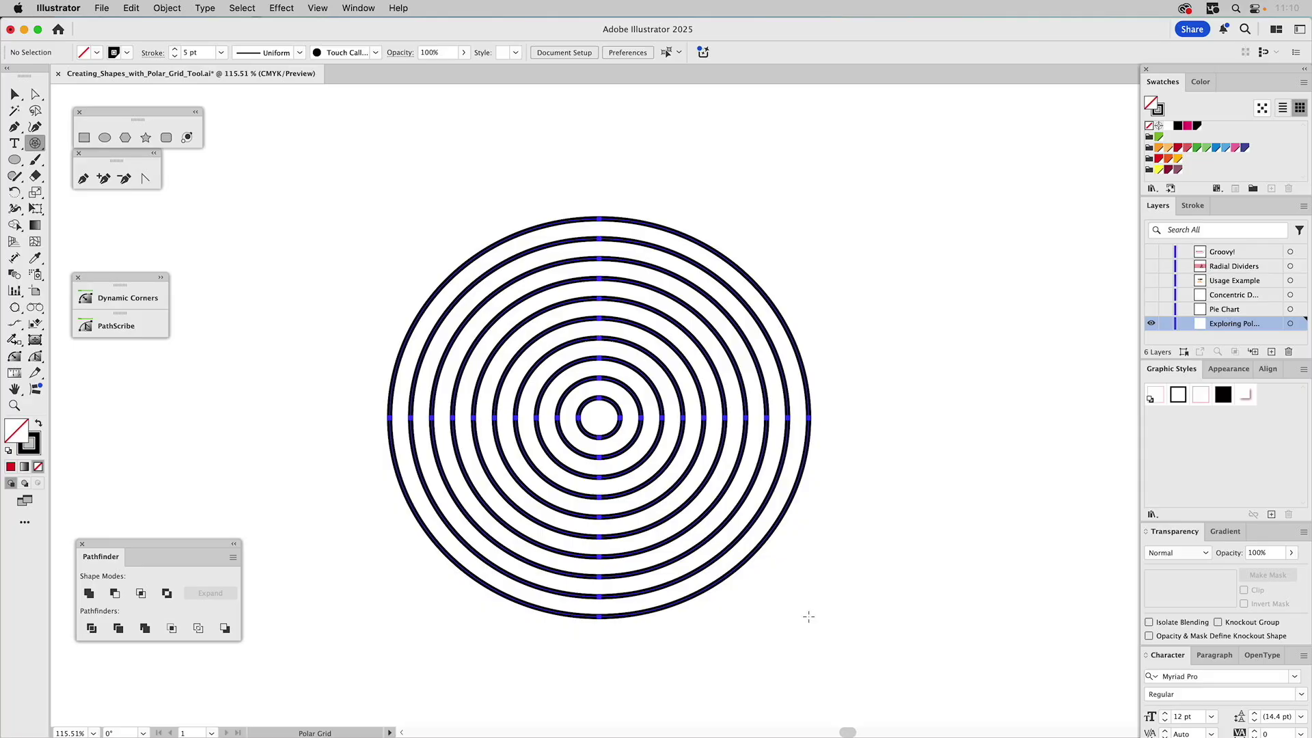
drag(809, 616, 808, 621)
key(Up)
key(Up)
key(Up)
key(Up)
key(Up)
key(Down)
key(Down)
key(Down)
key(Down)
key(Down)
key(Down)
key(Down)
key(Down)
key(Down)
key(Down)
key(Down)
key(Down)
key(Down)
key(Down)
key(Up)
key(Up)
key(Up)
key(Up)
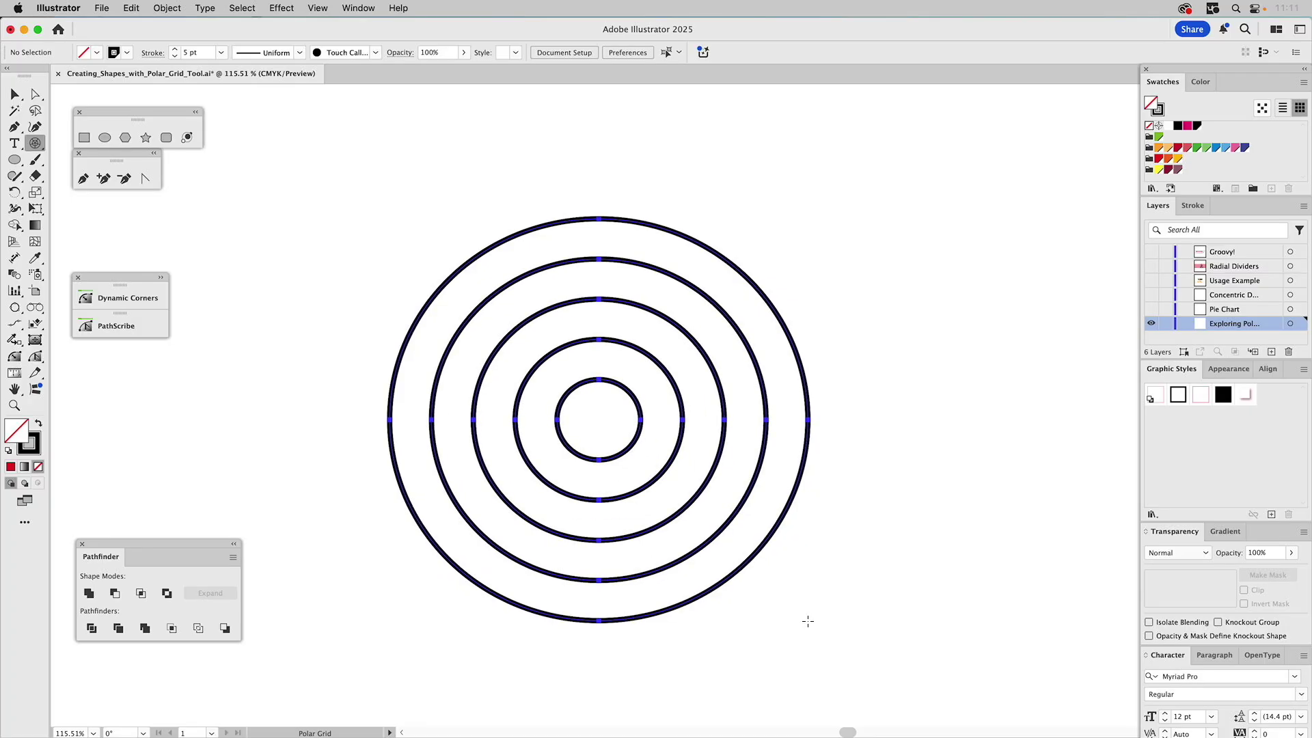
Add six radial dividers to the polar grid and finish it at about 407 by 389 pt
drag(807, 622, 807, 620)
key(Right)
key(Right)
key(Right)
key(Right)
key(Right)
key(Right)
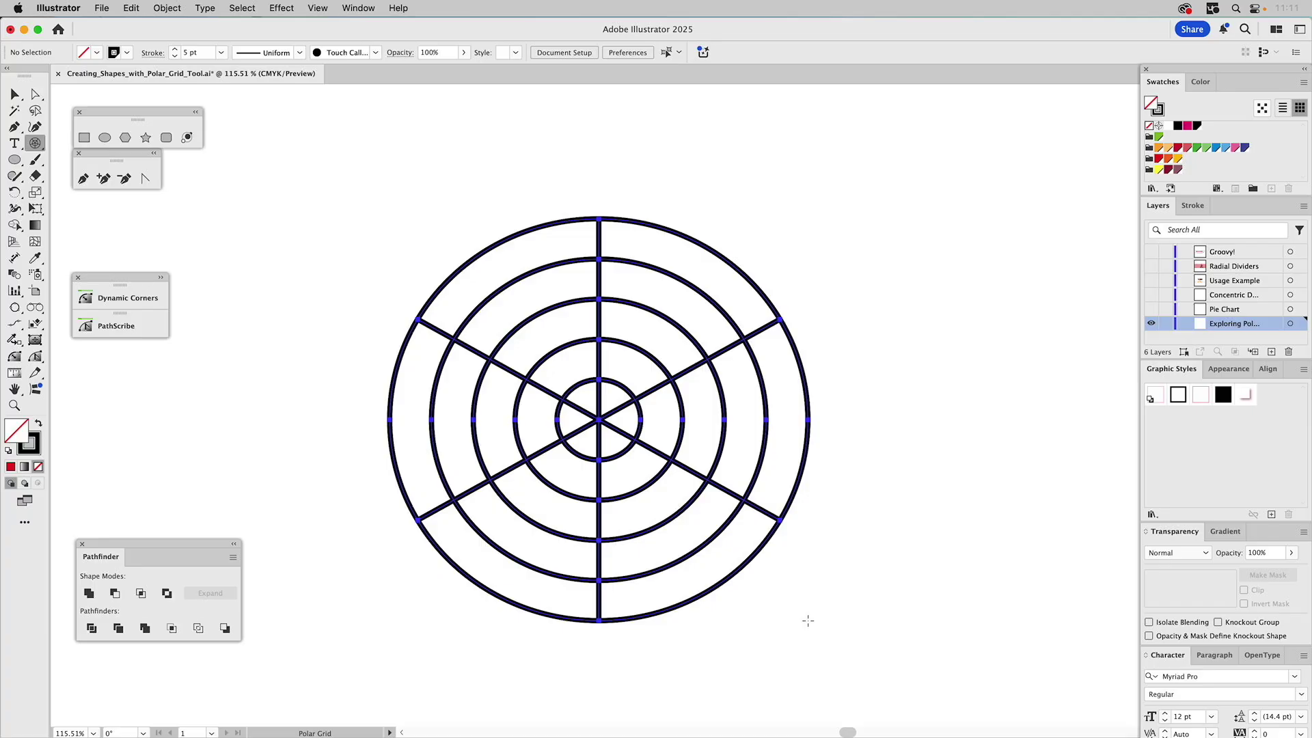
drag(808, 620, 807, 618)
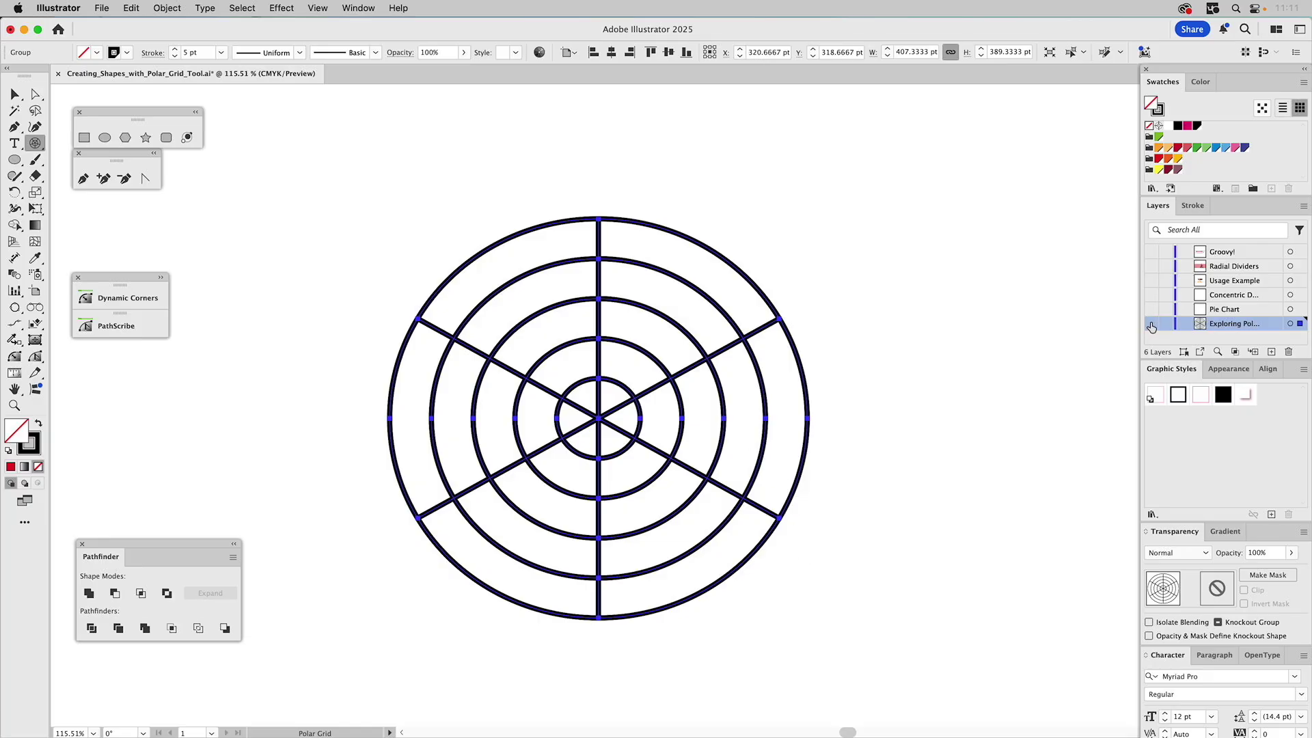
Hide the Exploring layer, then show the Pie Chart layer and make it active
click(1151, 323)
click(1150, 309)
click(1221, 313)
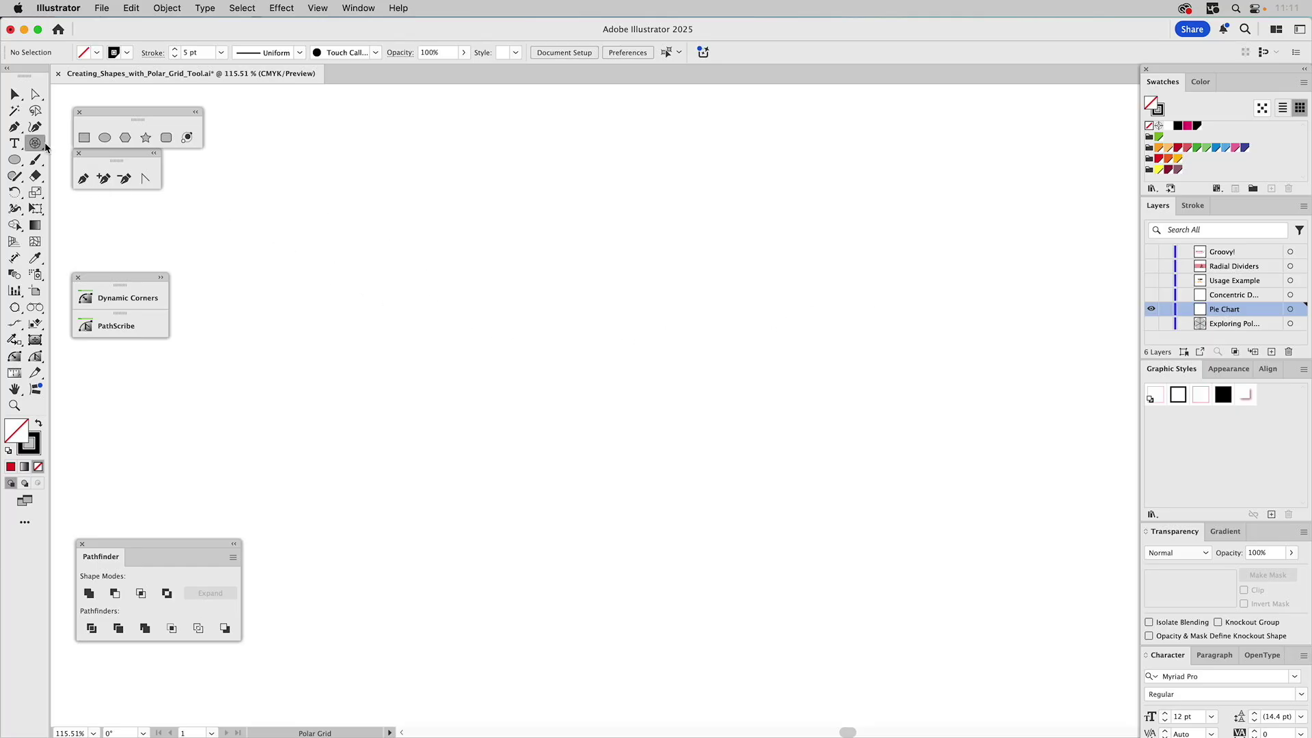
Draw a flattened elliptical polar grid about 535 by 177 pt on the Pie Chart layer, with six radial and no concentric dividers
drag(670, 382, 809, 530)
key(super+z)
drag(363, 179, 910, 361)
key(shift)
key(Down)
key(Down)
key(Down)
key(Down)
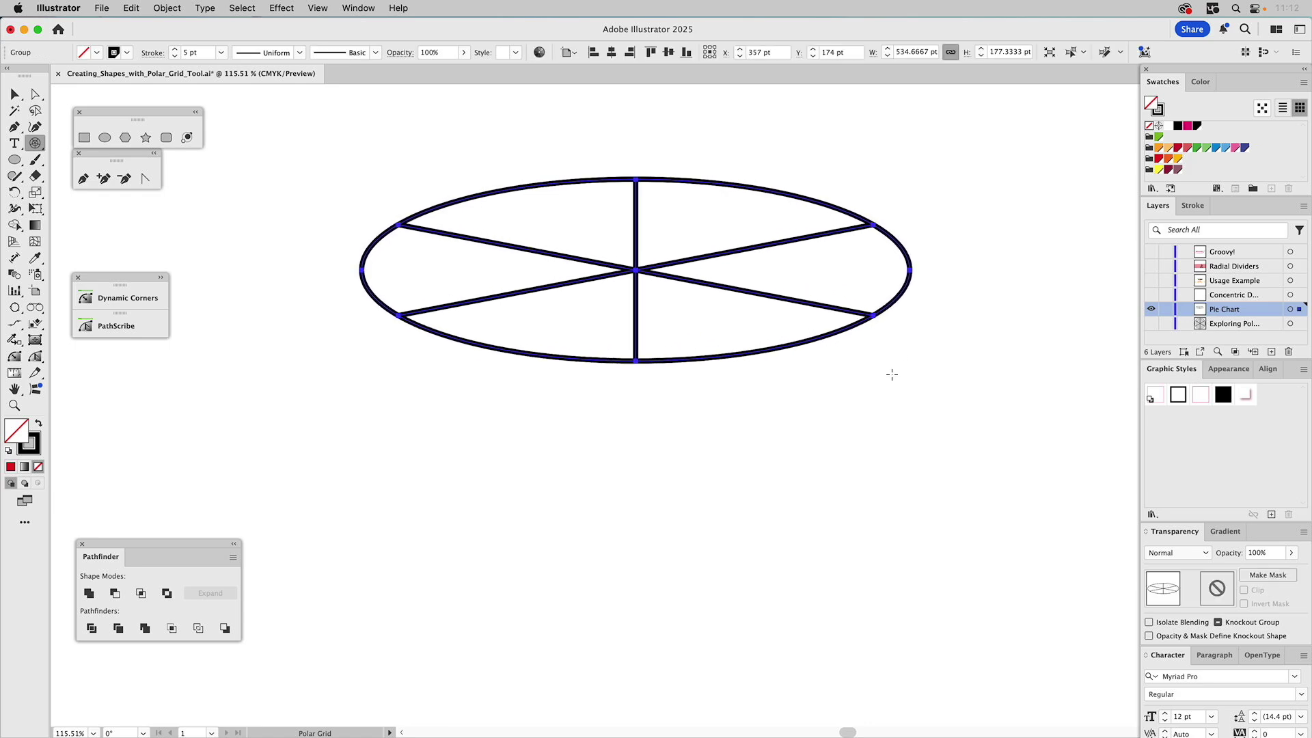
key(b)
key(super+shift+a)
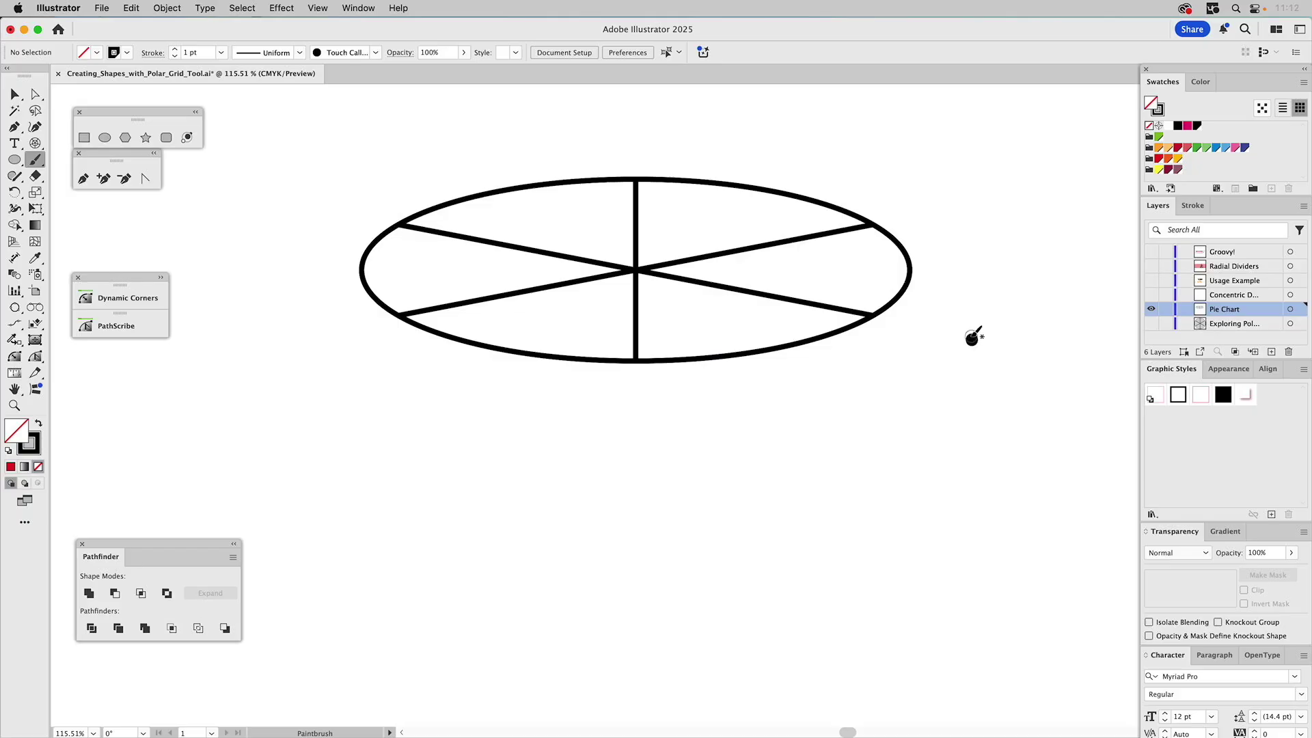
click(972, 340)
key(v)
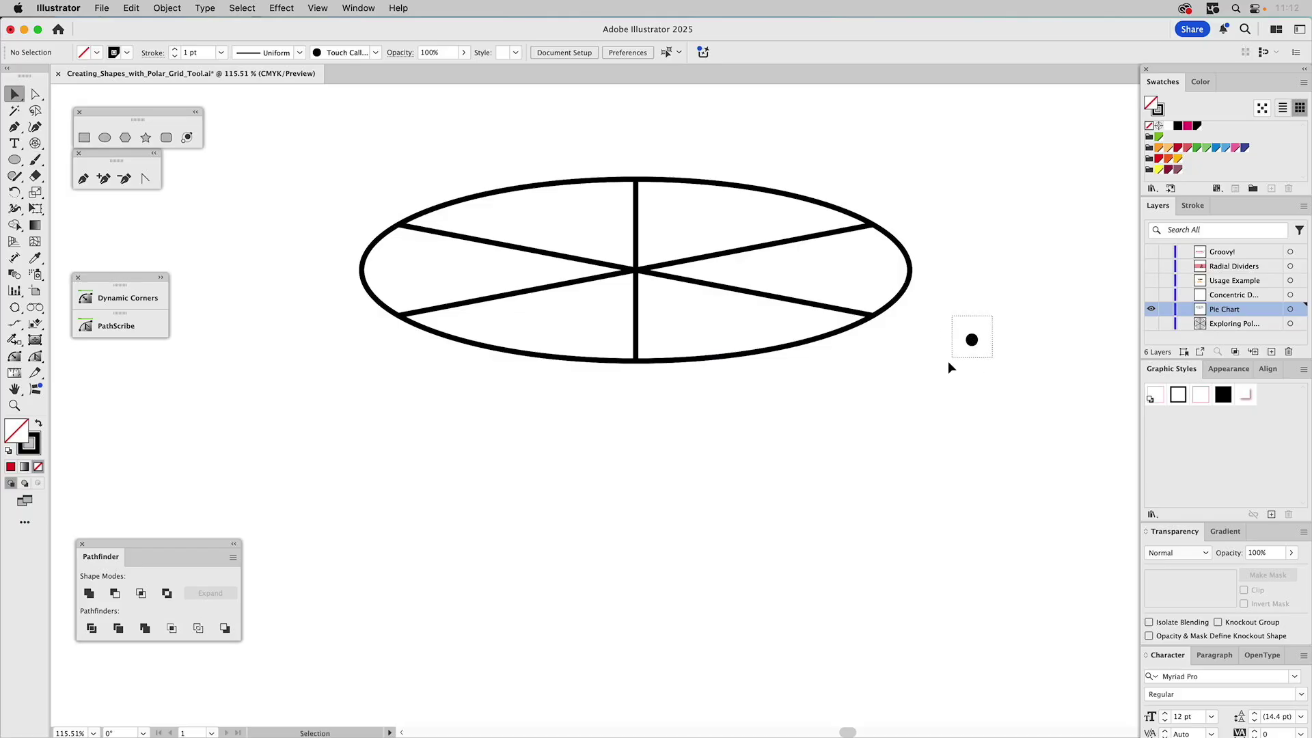
key(Delete)
Inspect the polar grid's appearance and isolate the group to check how its outer ellipse is structured
click(890, 241)
click(1239, 370)
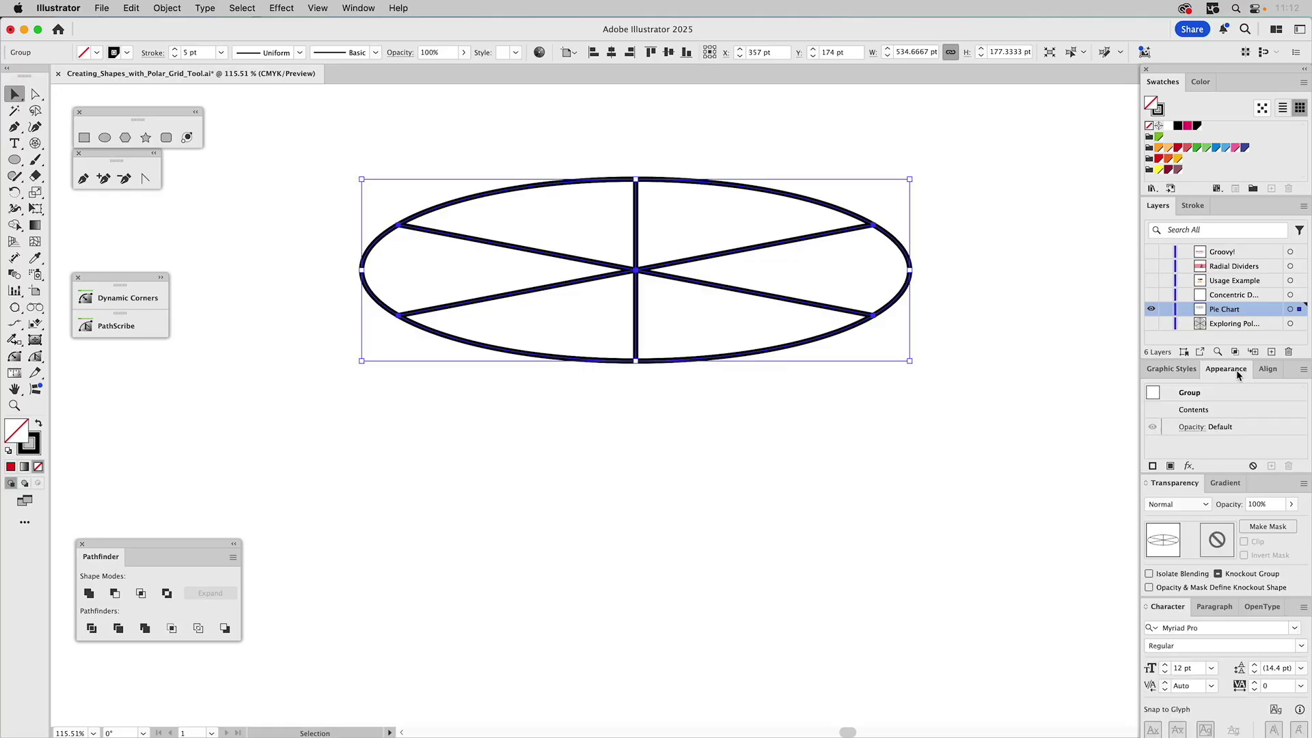
double_click(887, 234)
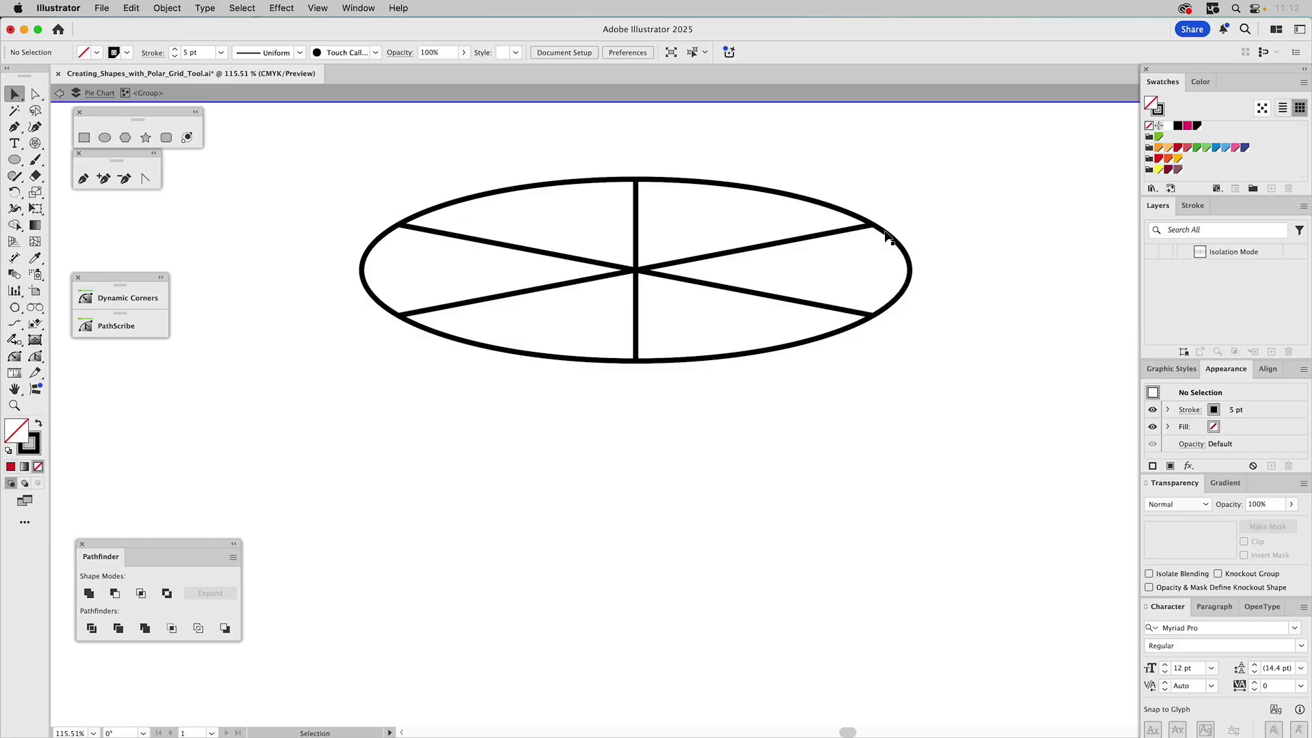
click(886, 236)
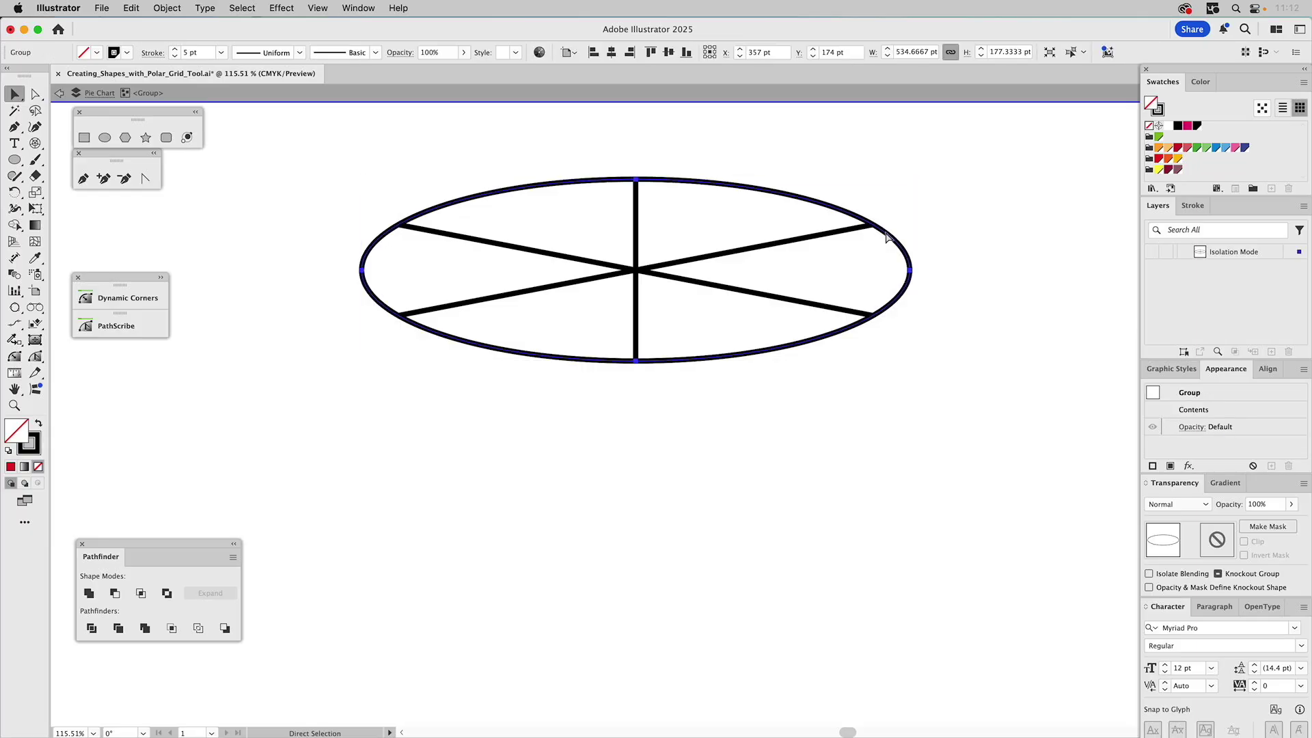
double_click(942, 255)
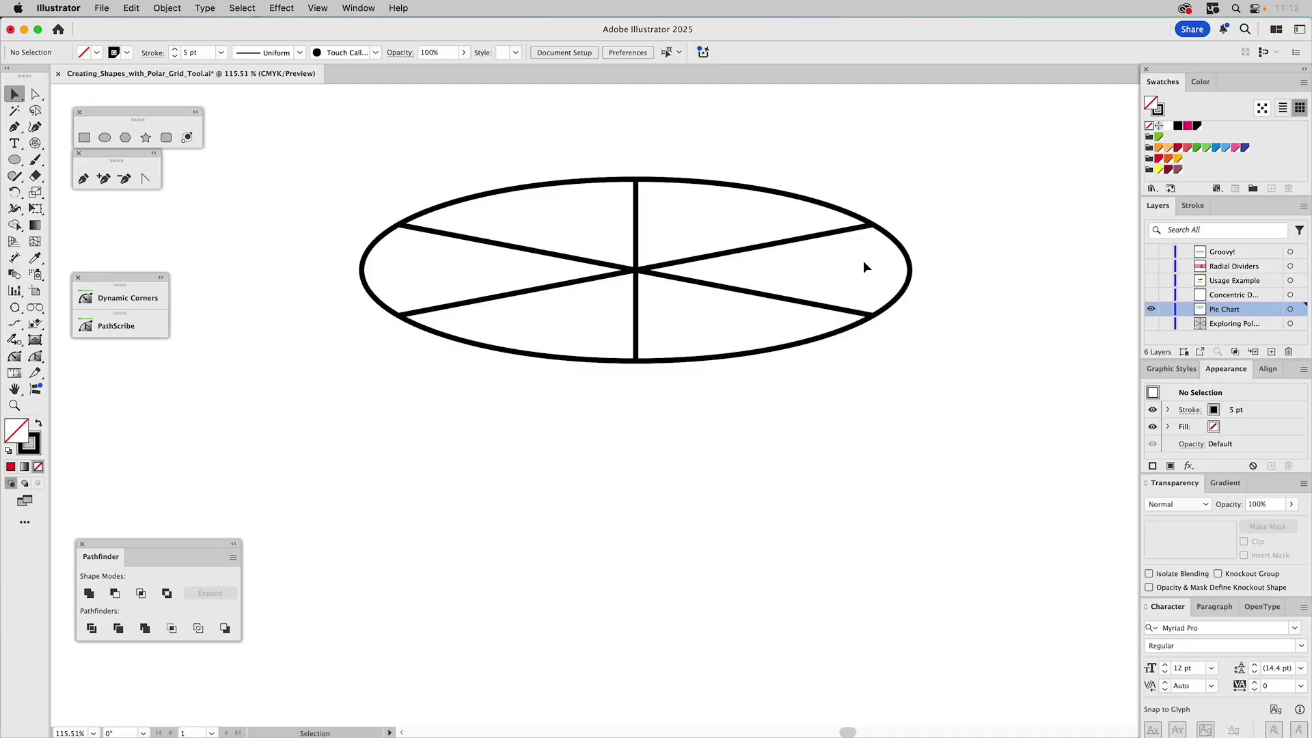
Duplicate only the grid's outer ellipse about 165 pt straight down to form the base of the pie
key(super+a)
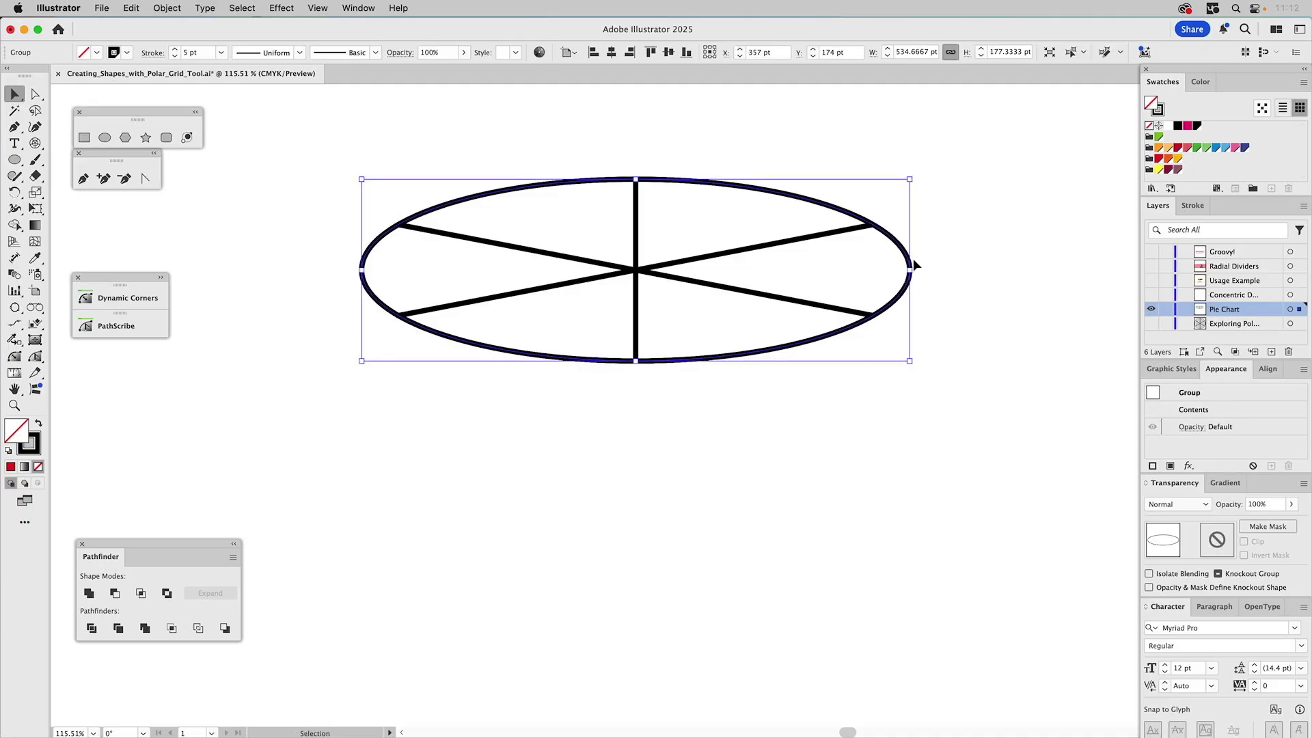
drag(909, 270, 913, 411)
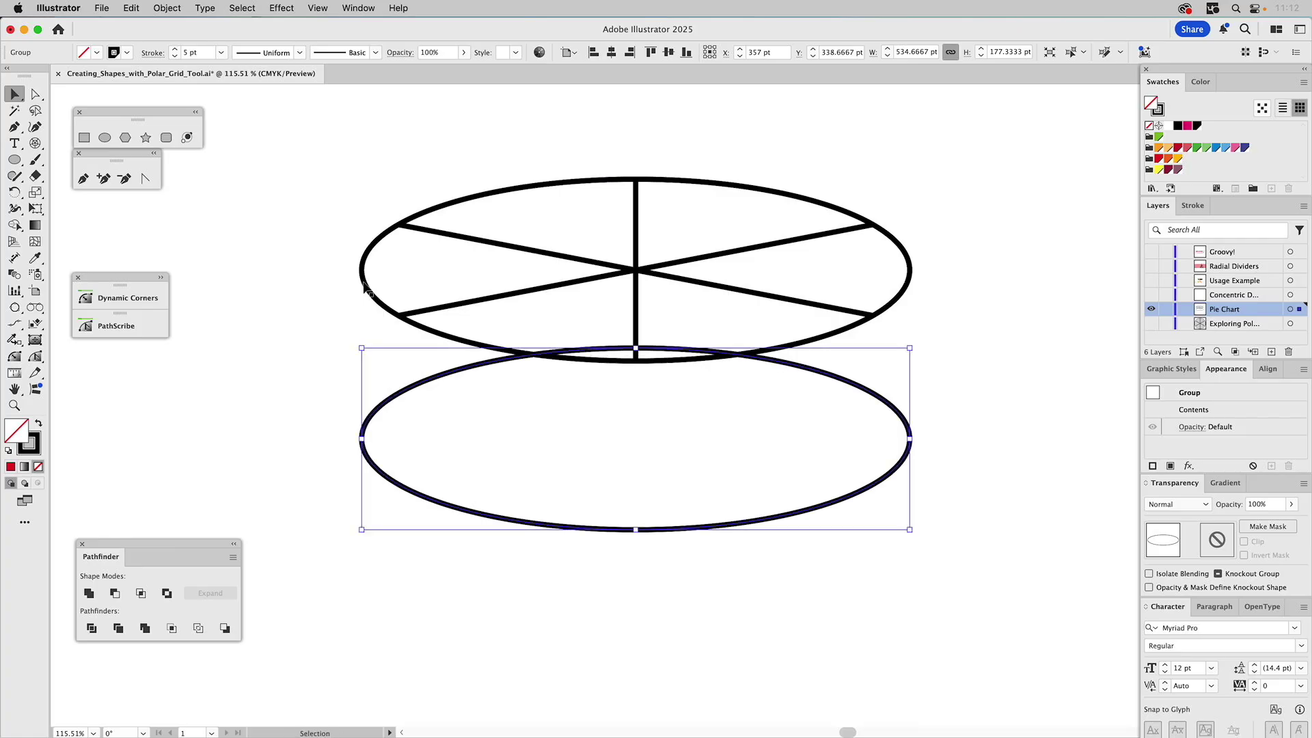
Draw a closed rectangle with the Pen tool through the side anchor points of the upper and lower ellipses, about 535 by 165 pt
click(15, 128)
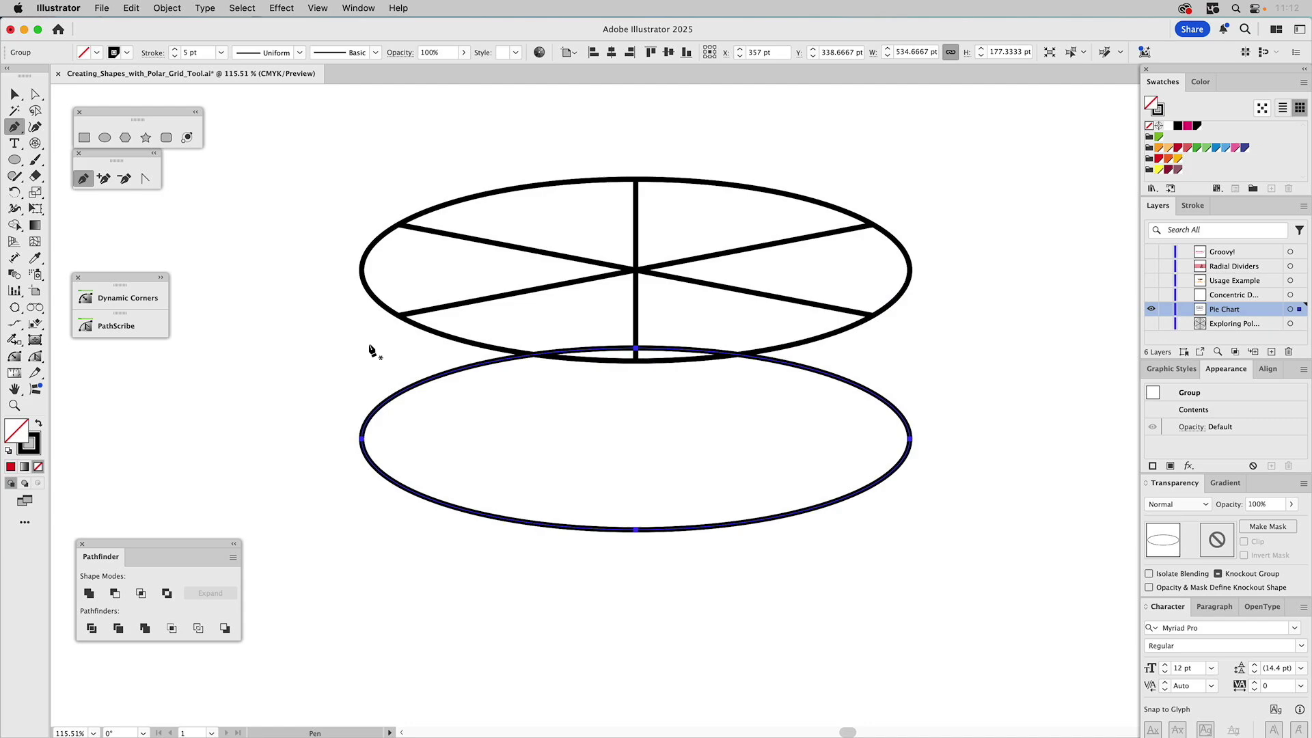
super+click(382, 432)
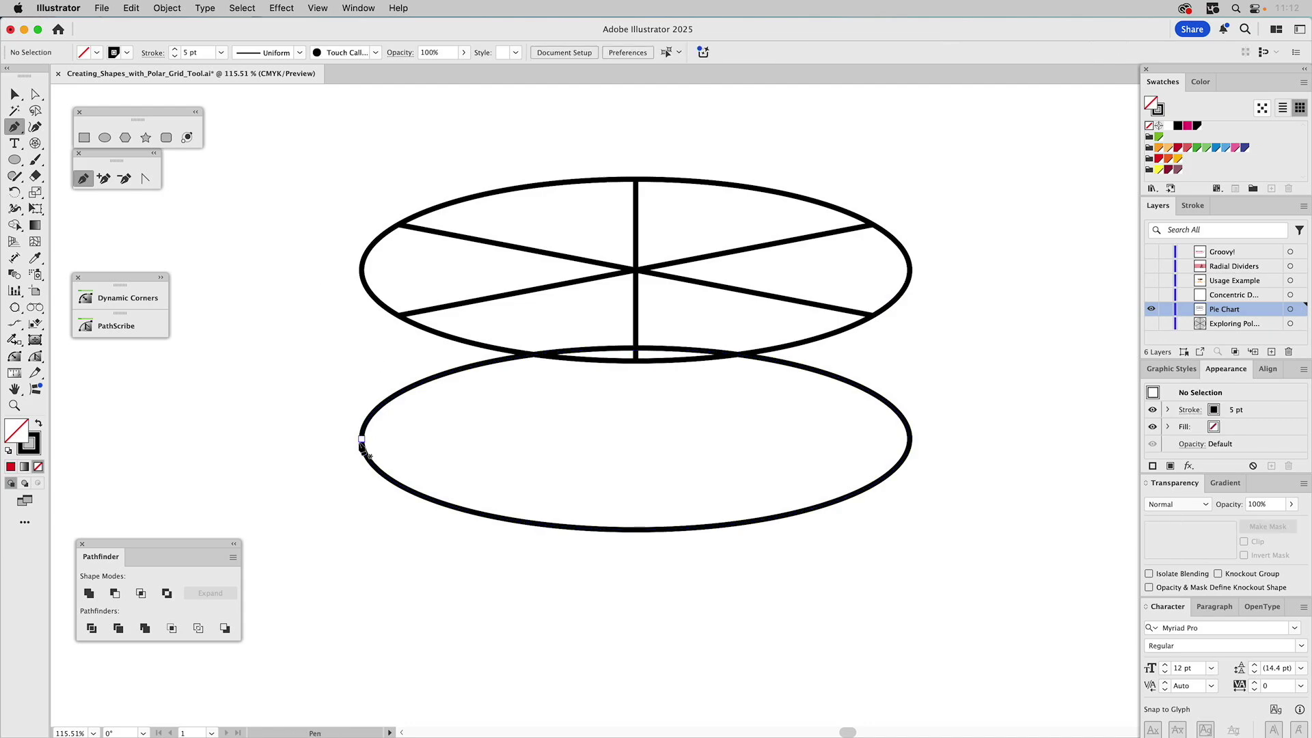
click(362, 439)
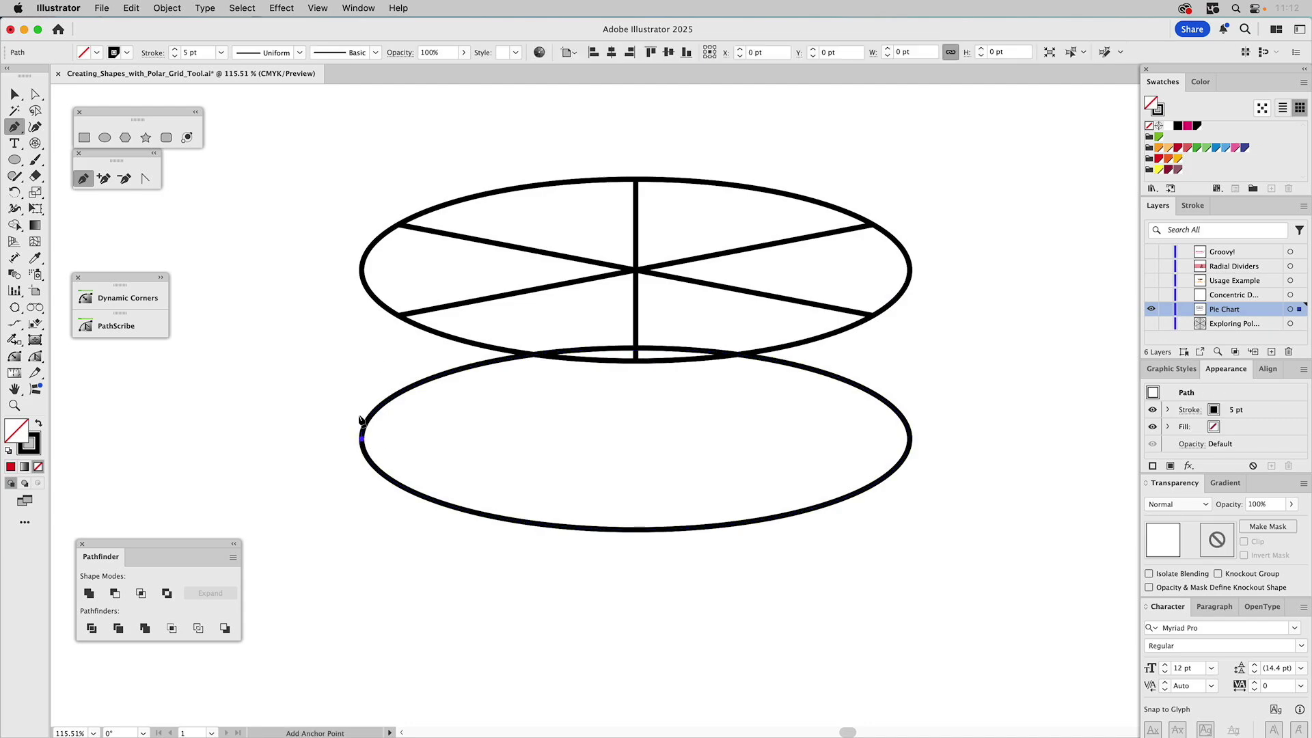
click(362, 271)
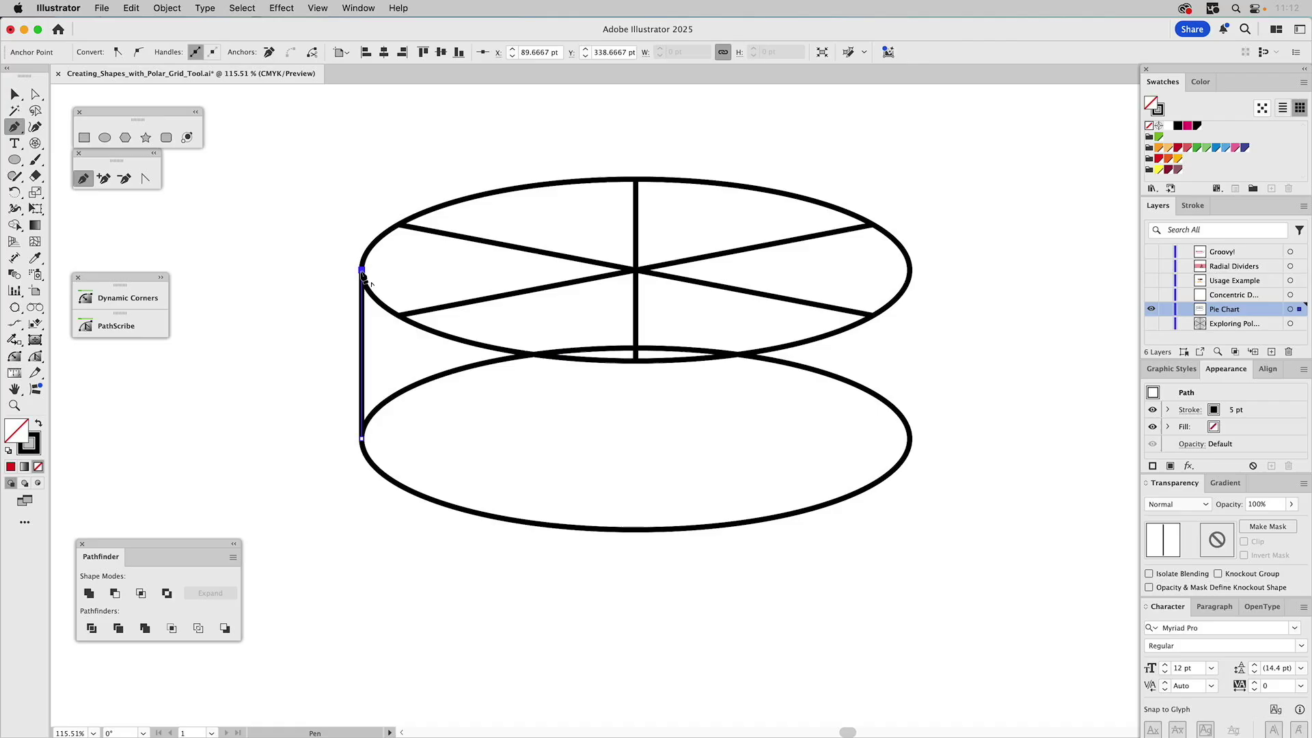
click(910, 271)
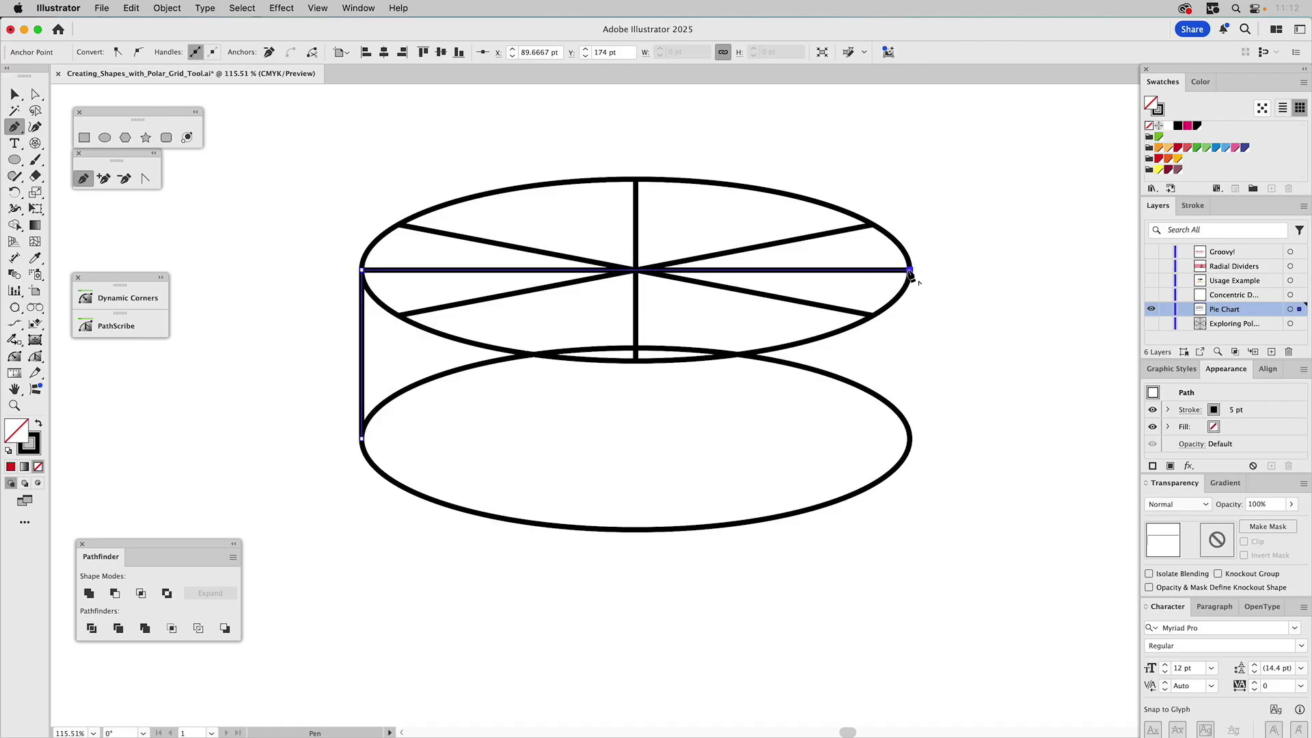
click(909, 438)
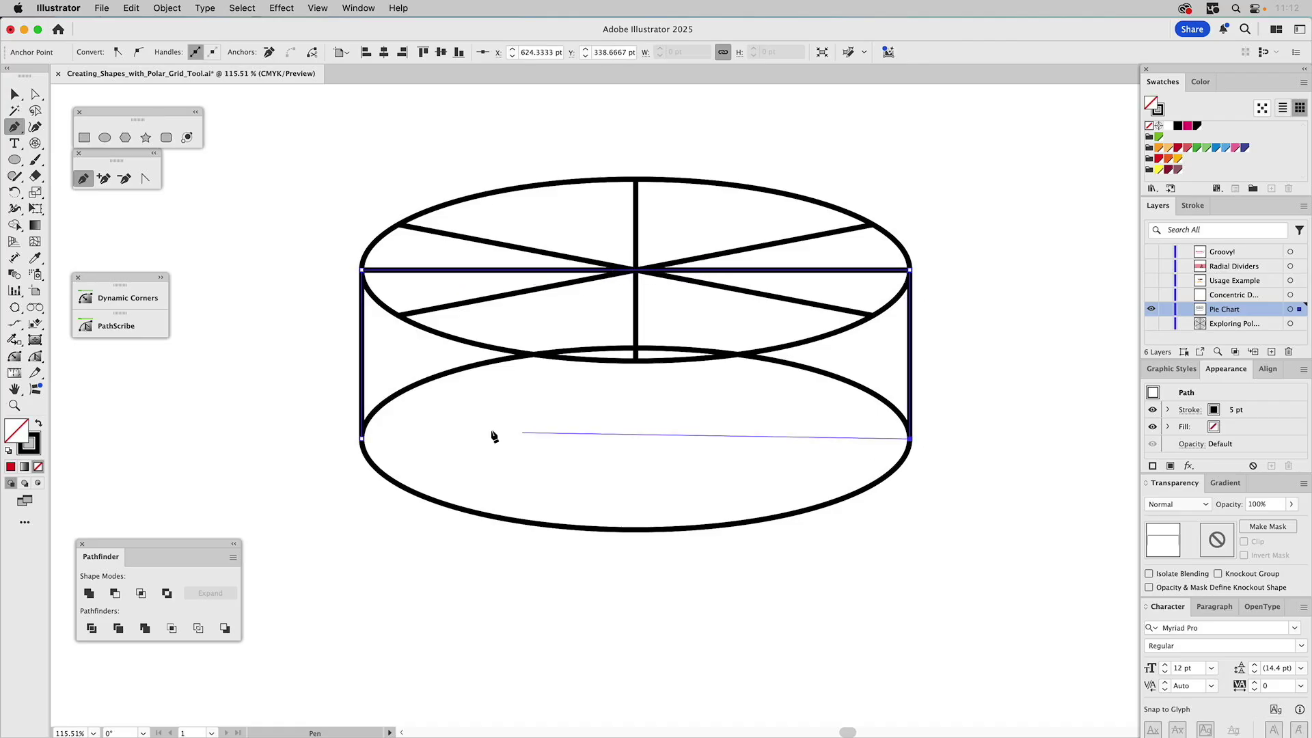
click(363, 439)
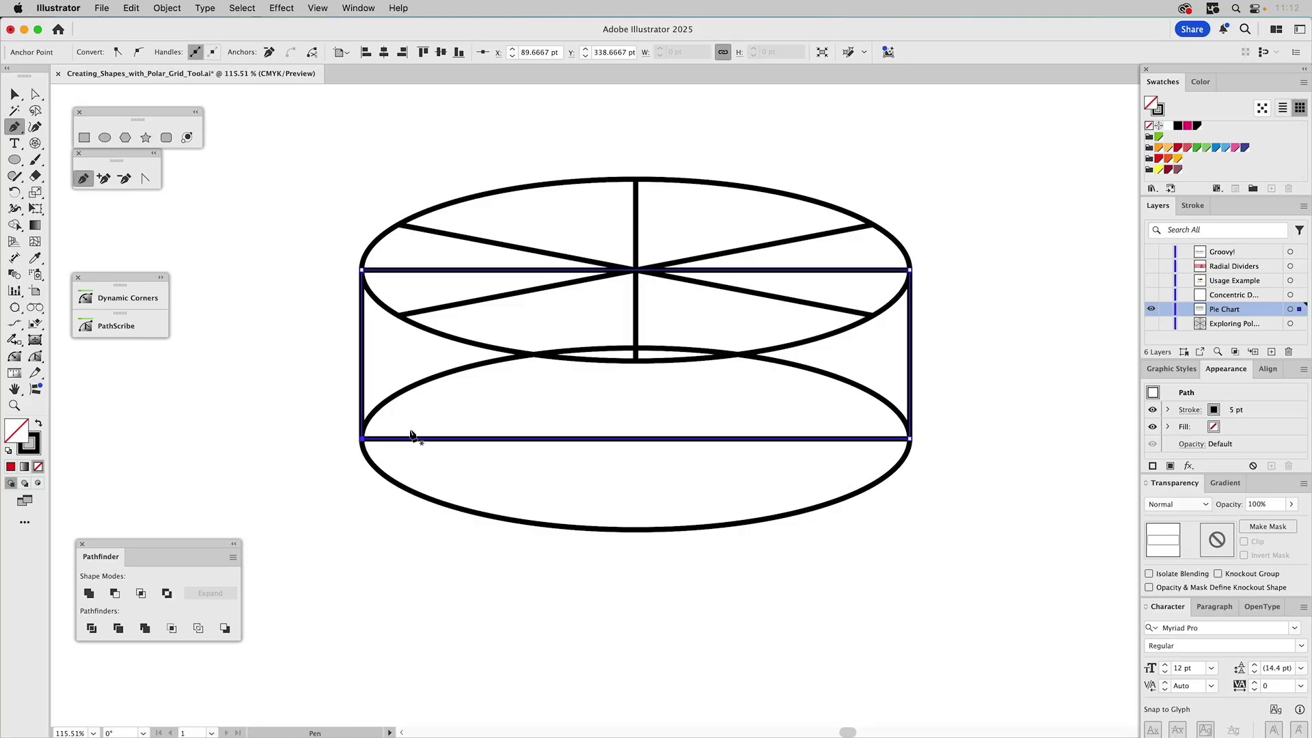
Unite the rectangle with the lower ellipse into a single side-wall shape
key(v)
drag(424, 432, 316, 473)
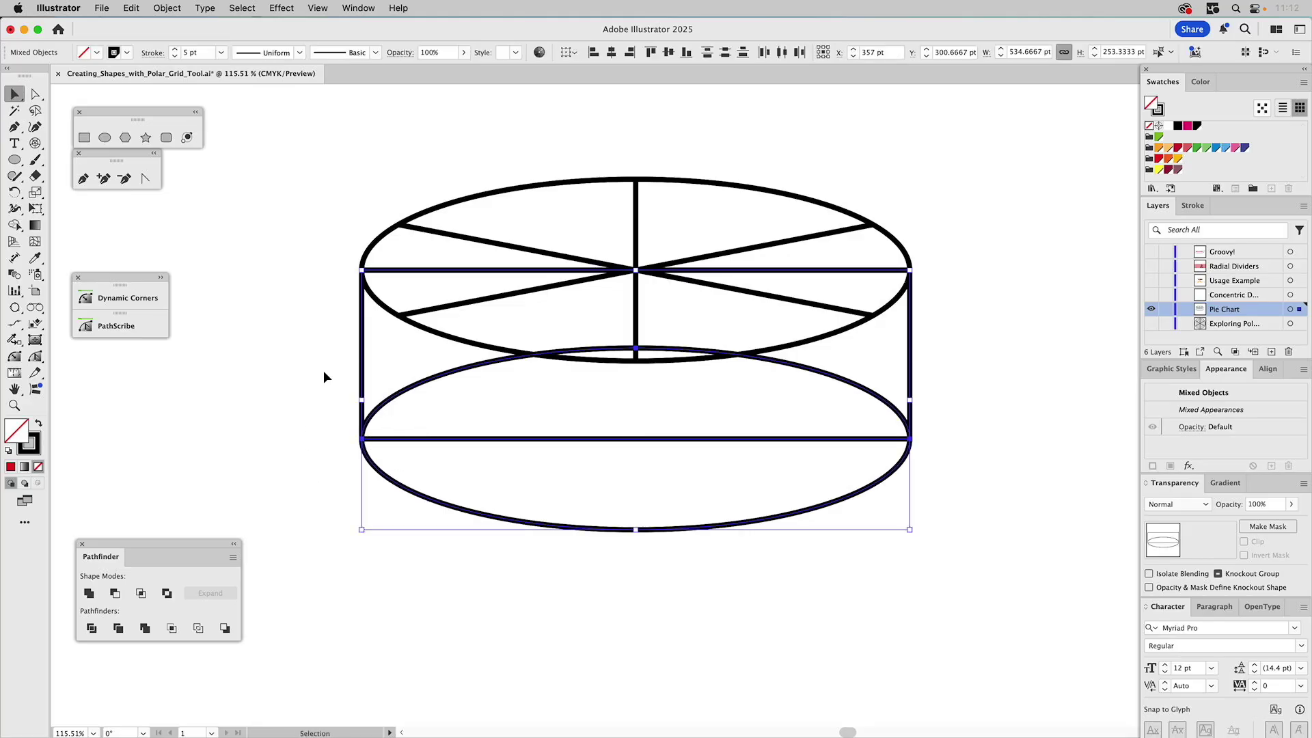
click(89, 594)
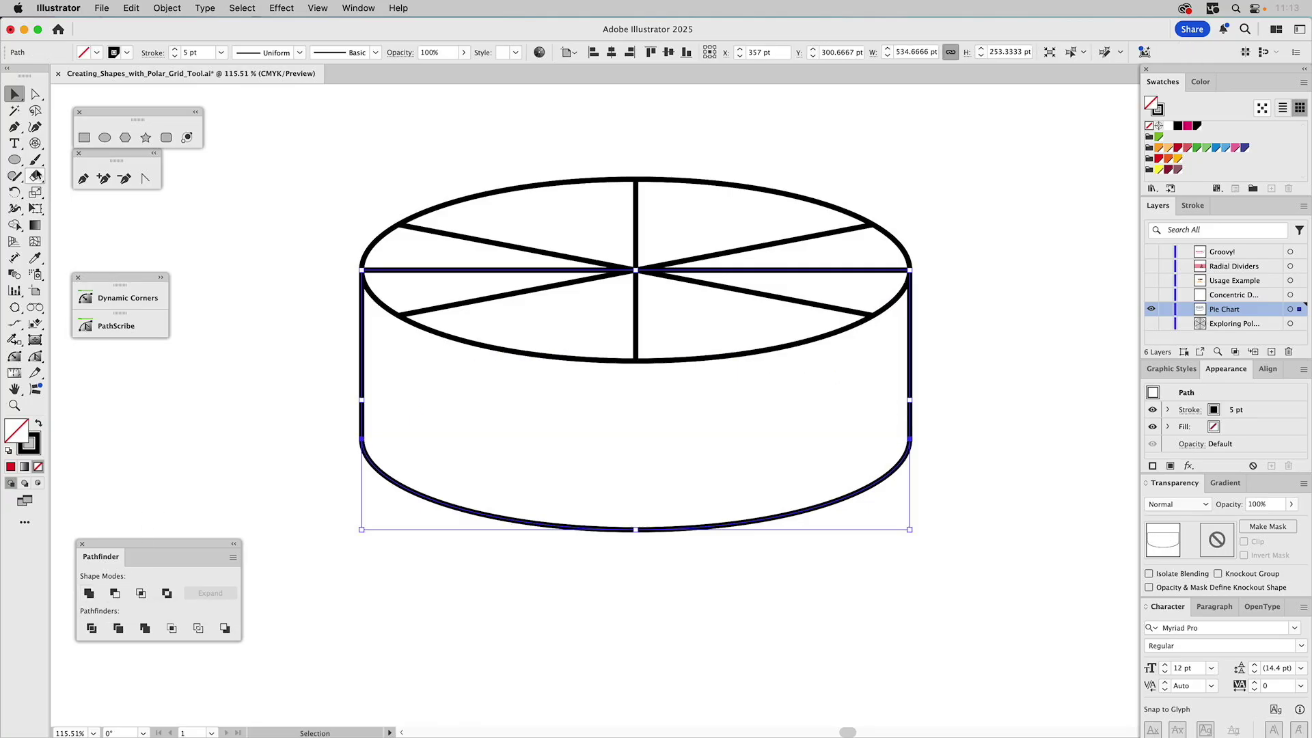
Cut the side-wall shape at its two upper corners with the Scissors tool and delete the straight edge crossing the top ellipse
drag(36, 176, 86, 195)
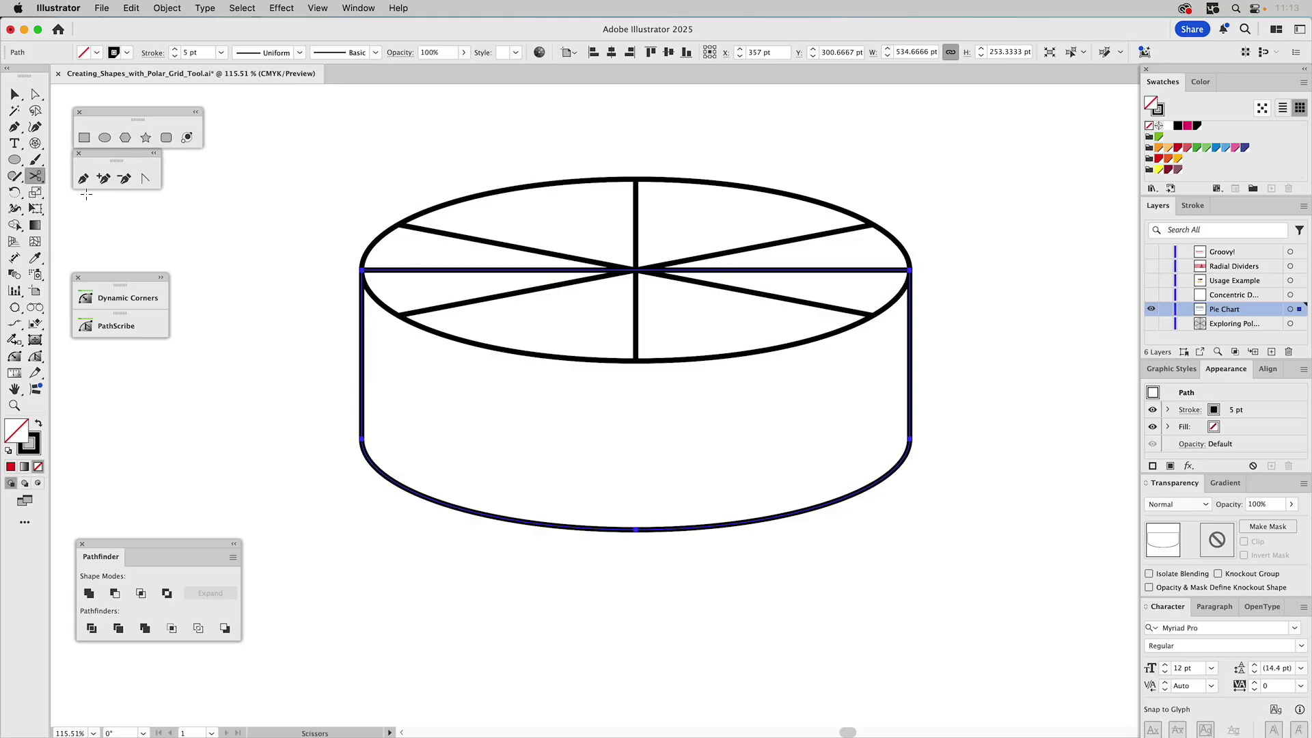
click(361, 270)
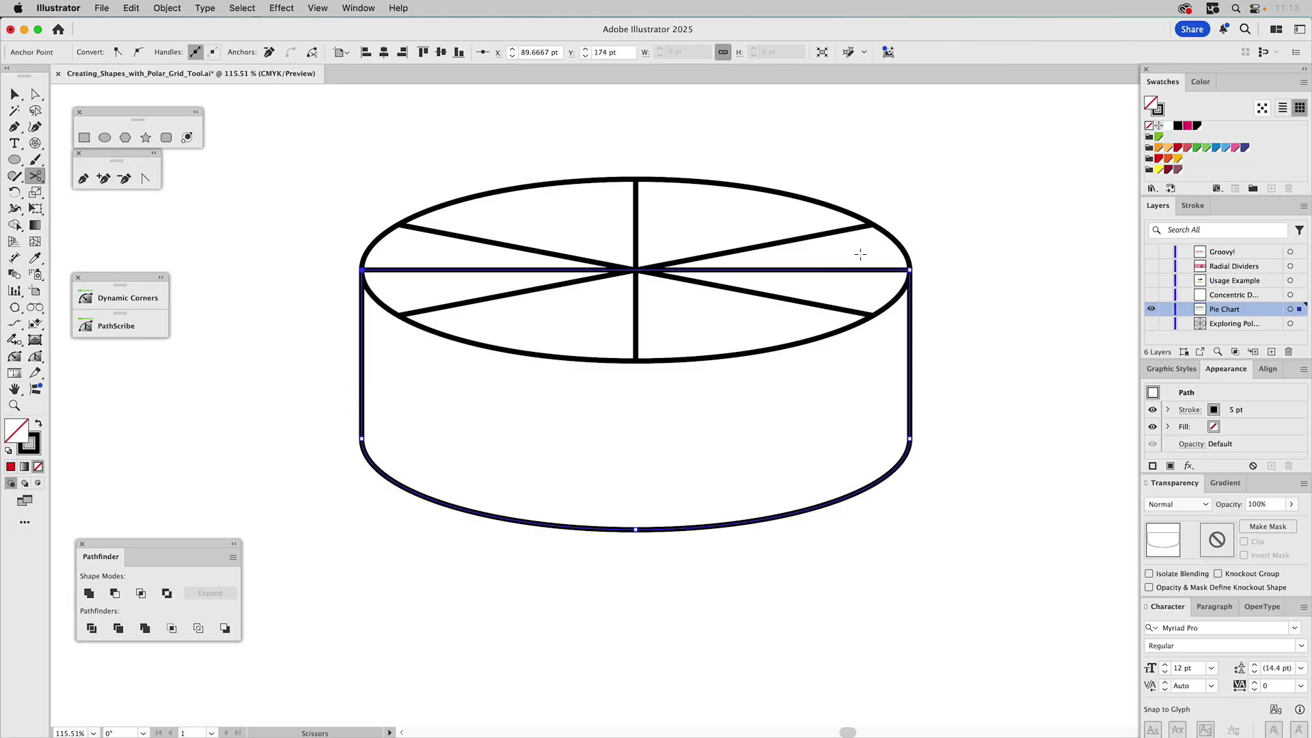
click(910, 270)
key(a)
key(super+shift+a)
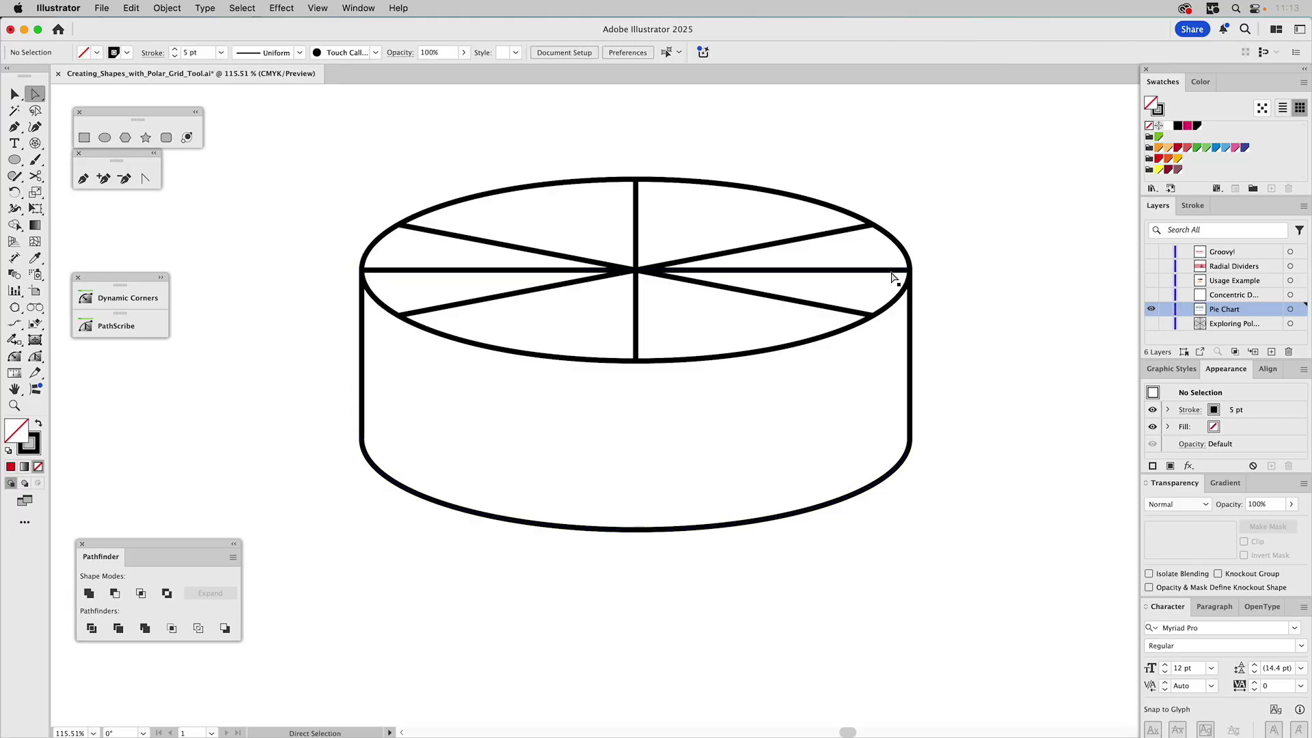
click(882, 270)
key(Delete)
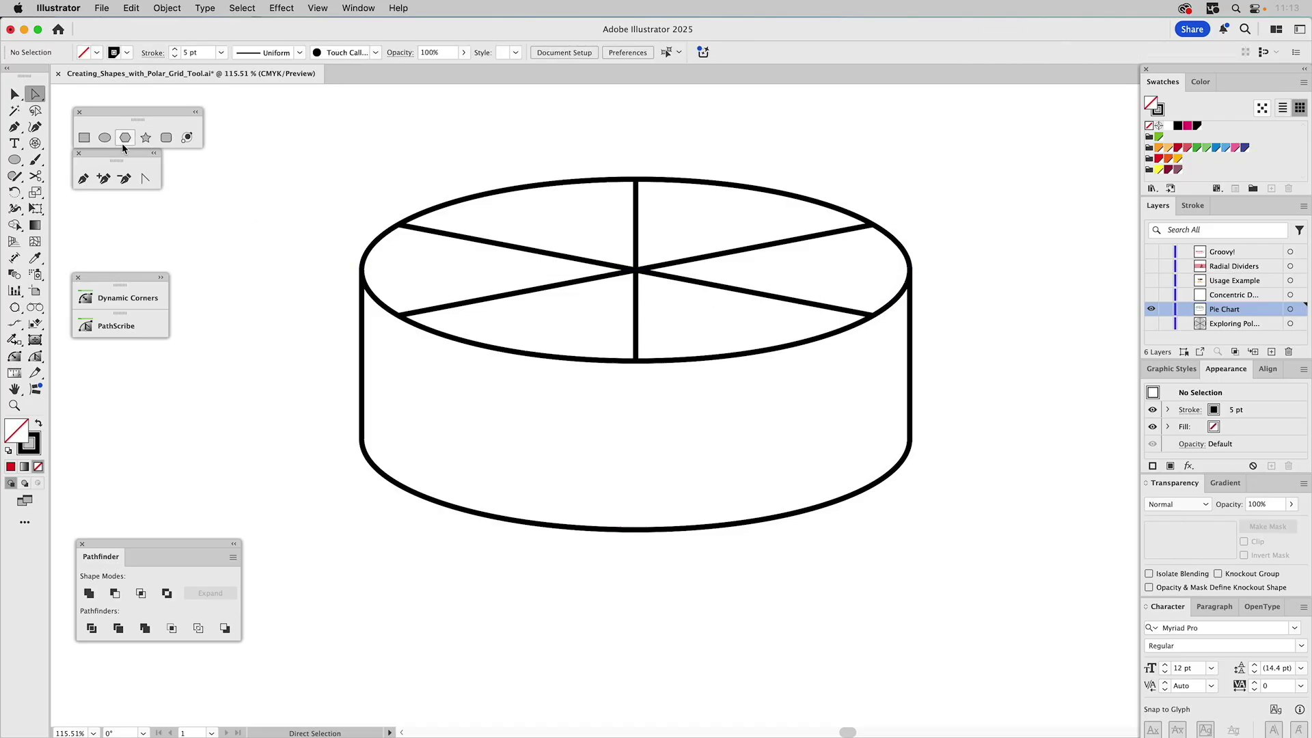
Draw vertical line segments from the outer ends of the two slanted front dividers down to the base edge
drag(35, 143, 72, 142)
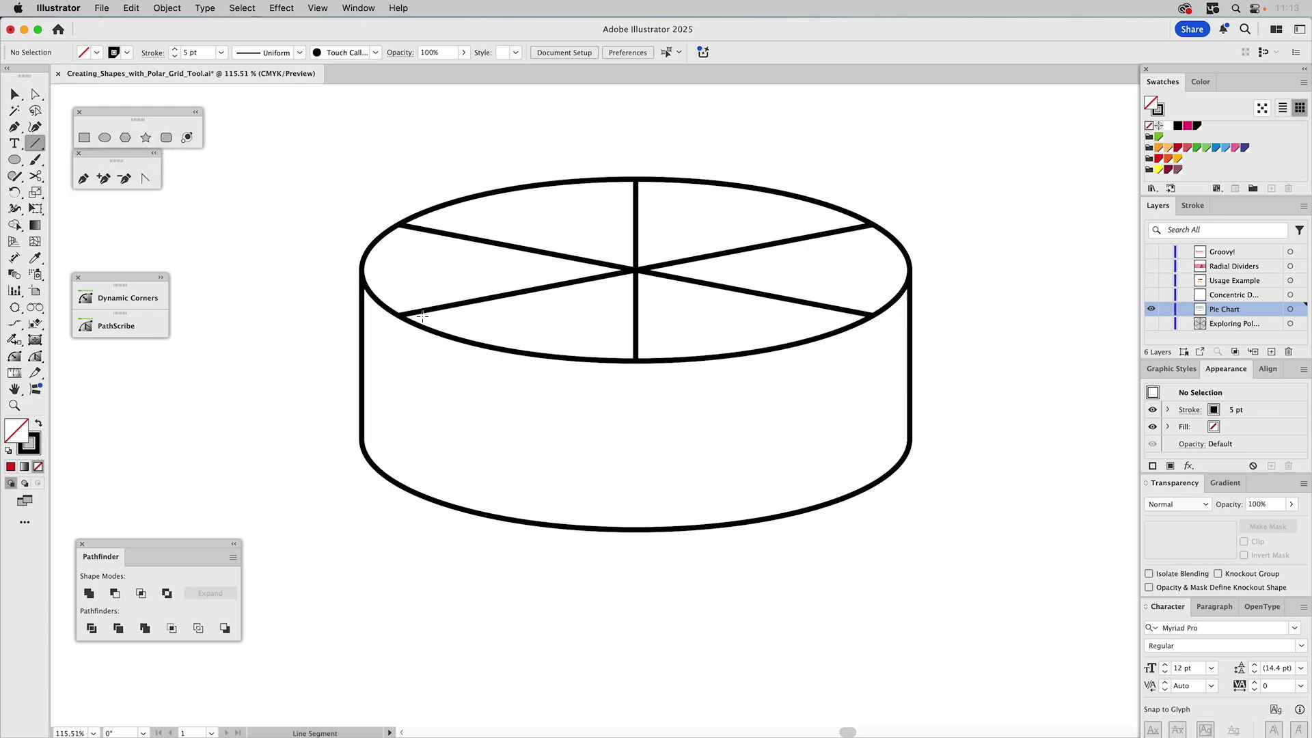
drag(399, 315, 398, 485)
super+click(591, 466)
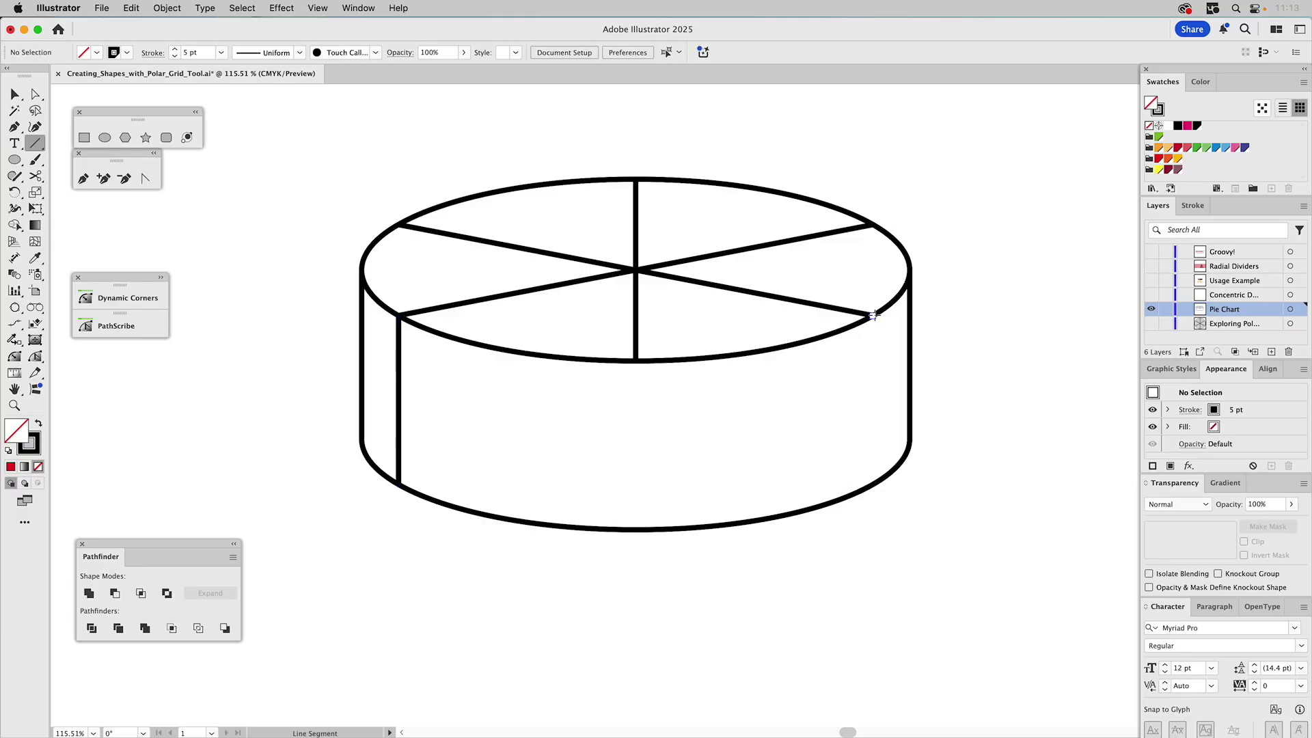
drag(873, 315, 873, 484)
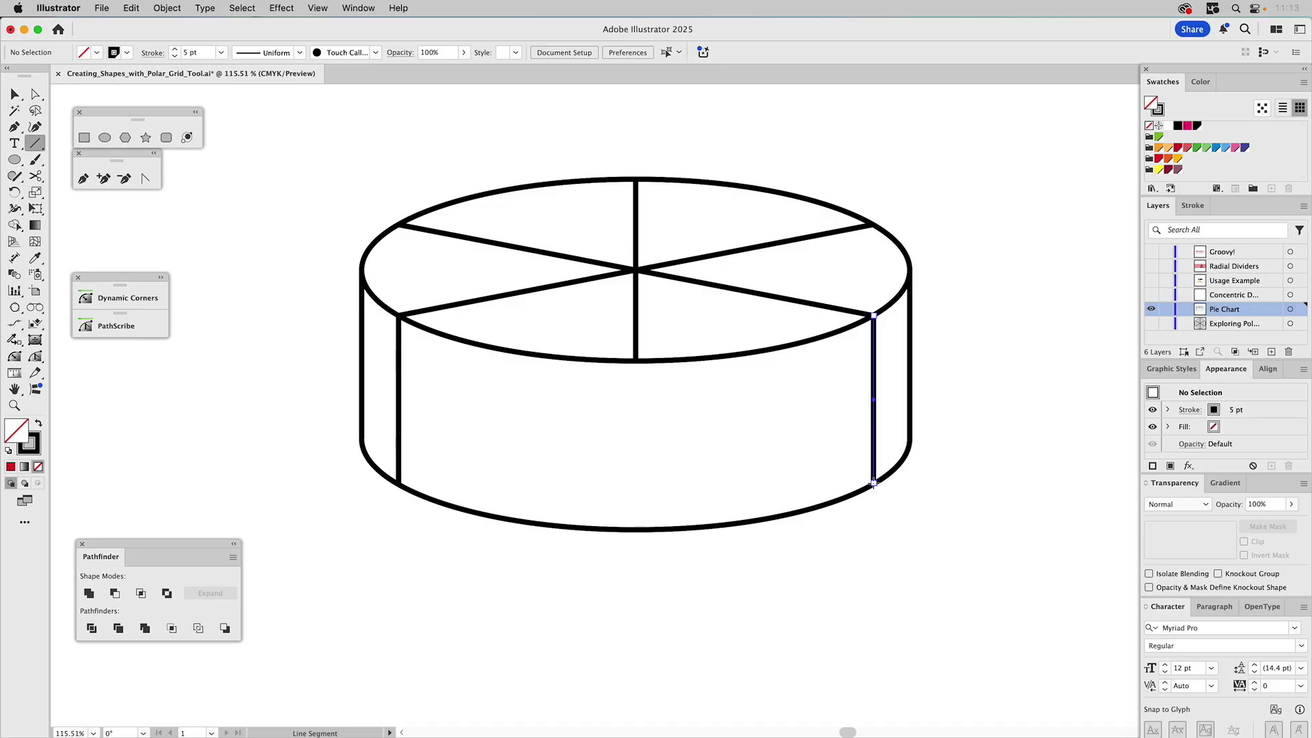
drag(872, 483, 873, 483)
Extend the front centre divider straight down by moving its lower end point to the bottom of the base
key(a)
click(637, 349)
drag(637, 363, 637, 364)
drag(635, 505, 635, 527)
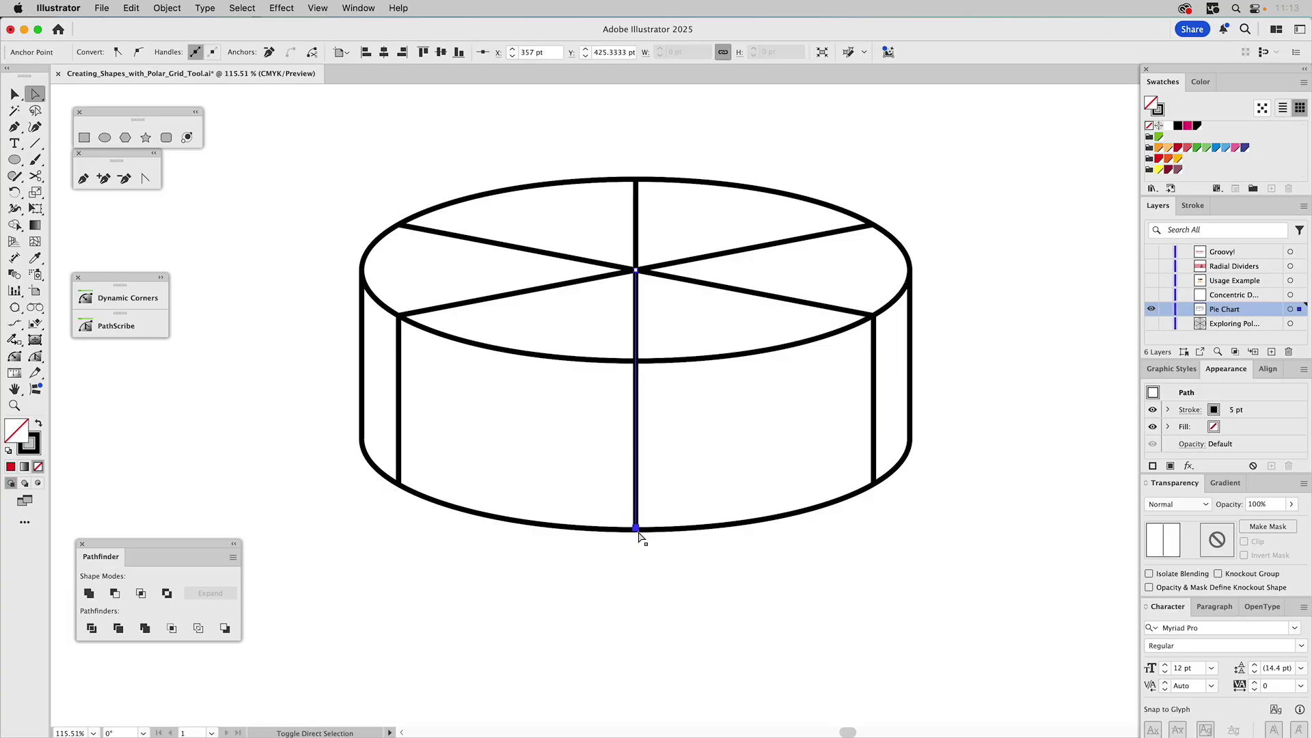
key(Down)
click(663, 569)
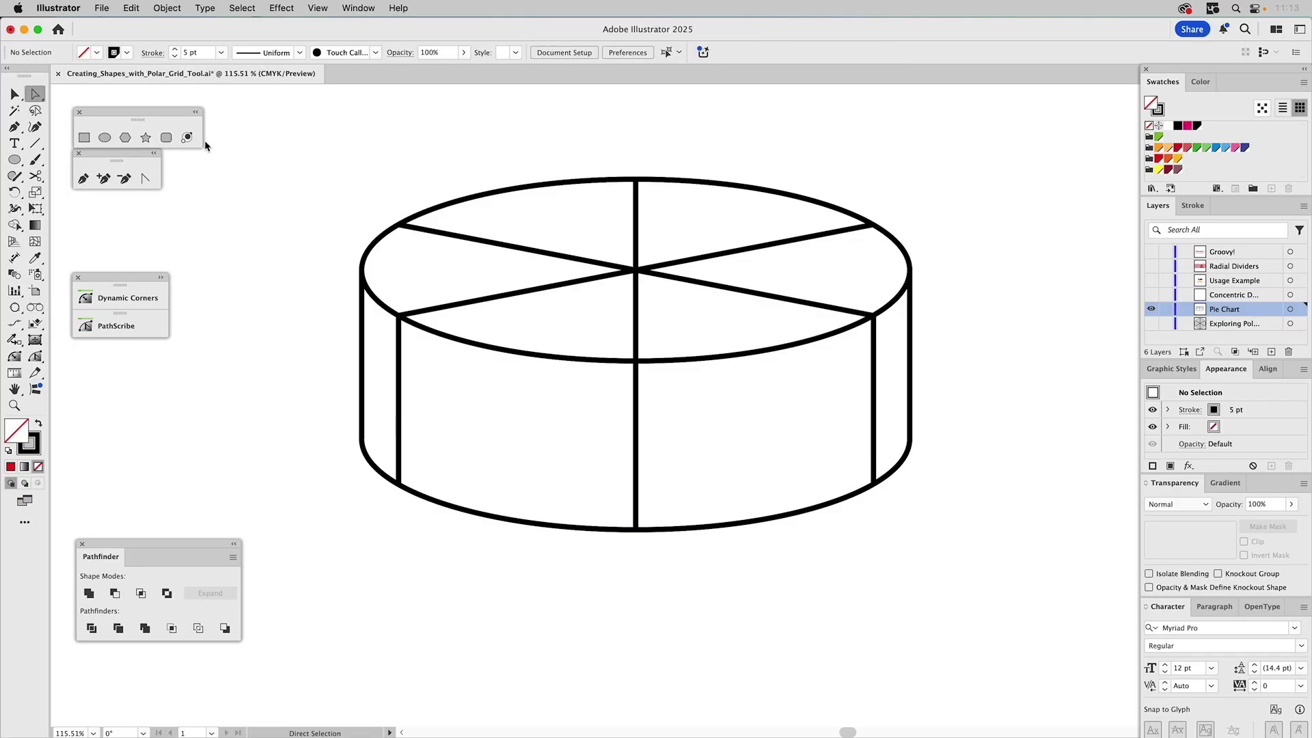
Select the whole pie drawing and ungroup all of its nested groups
key(v)
drag(309, 137, 930, 524)
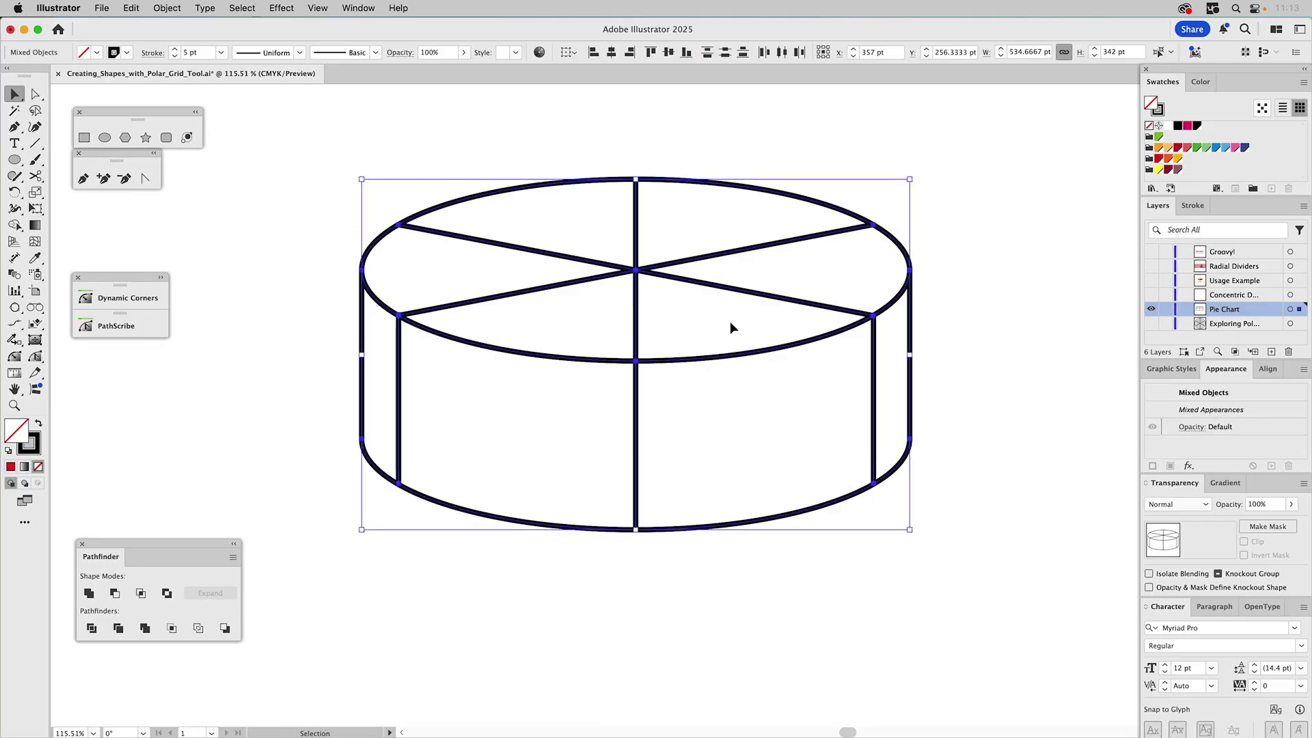
click(165, 7)
click(177, 127)
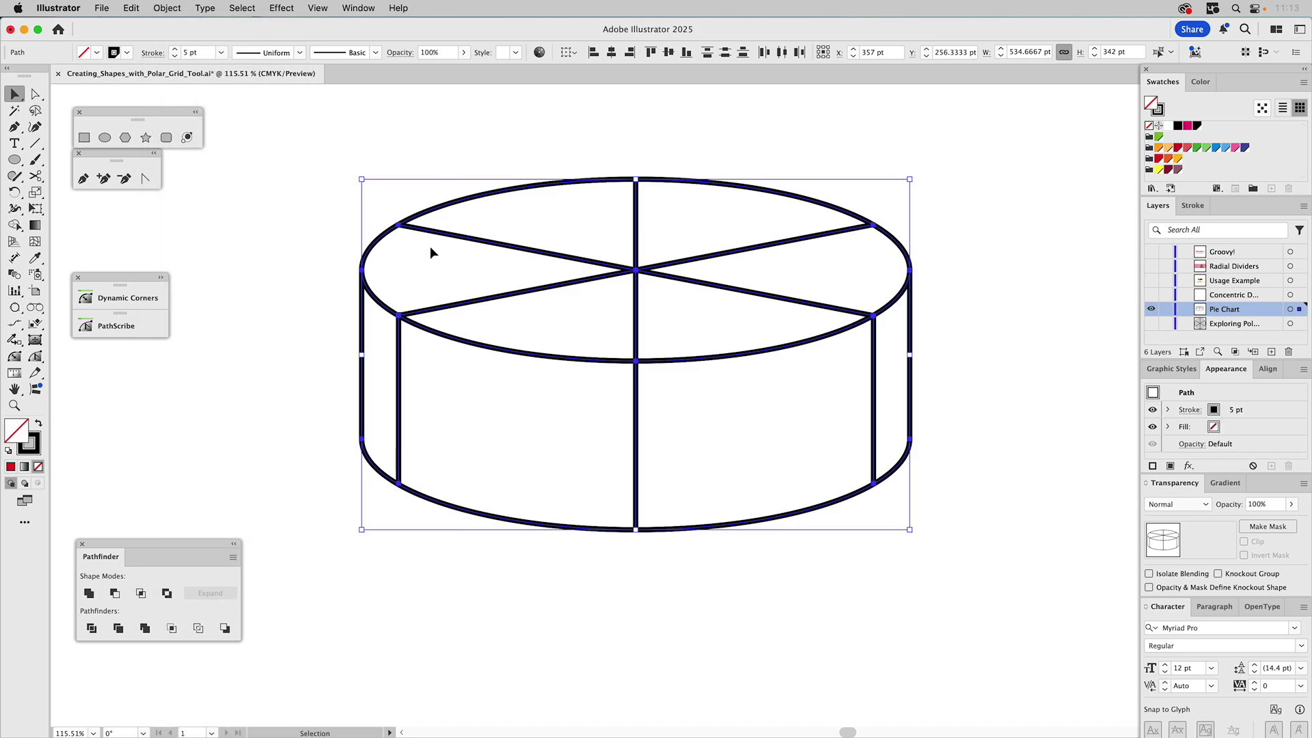
Outline the strokes of all the pie's paths and unite them into one compound shape
click(168, 8)
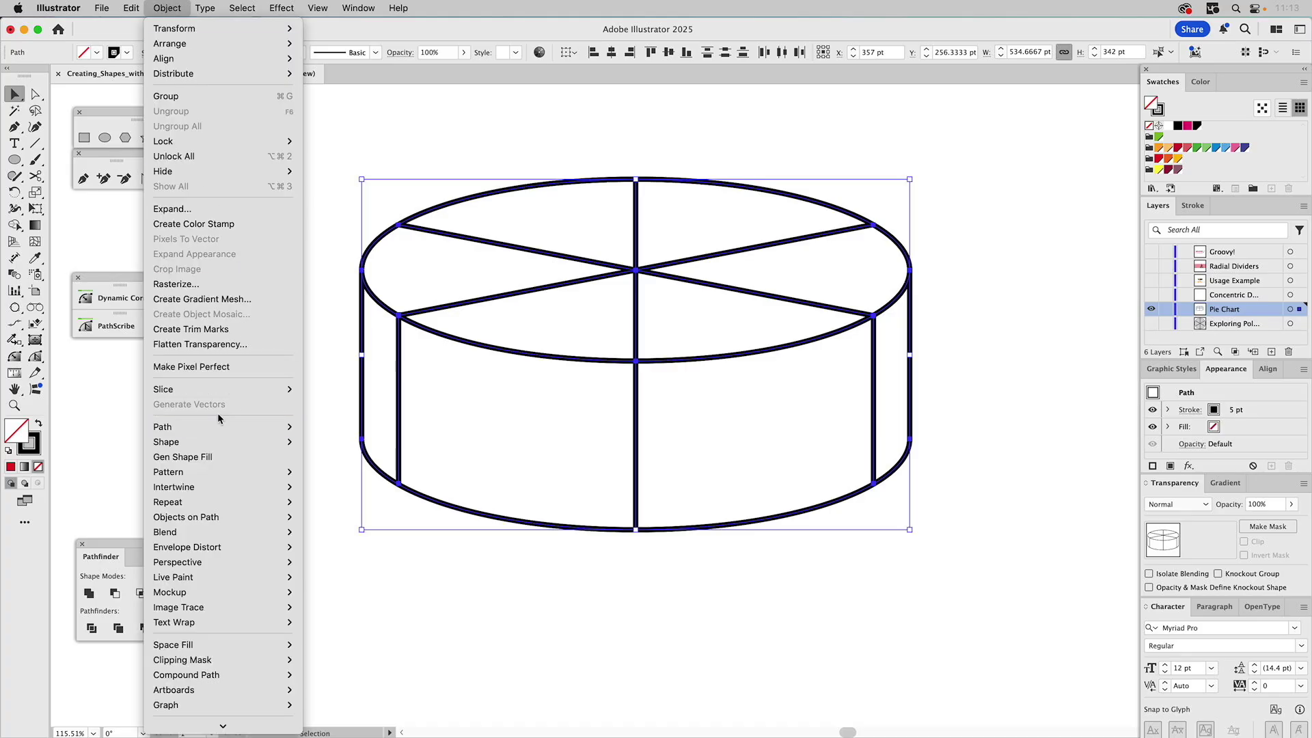
mouse_move(219, 426)
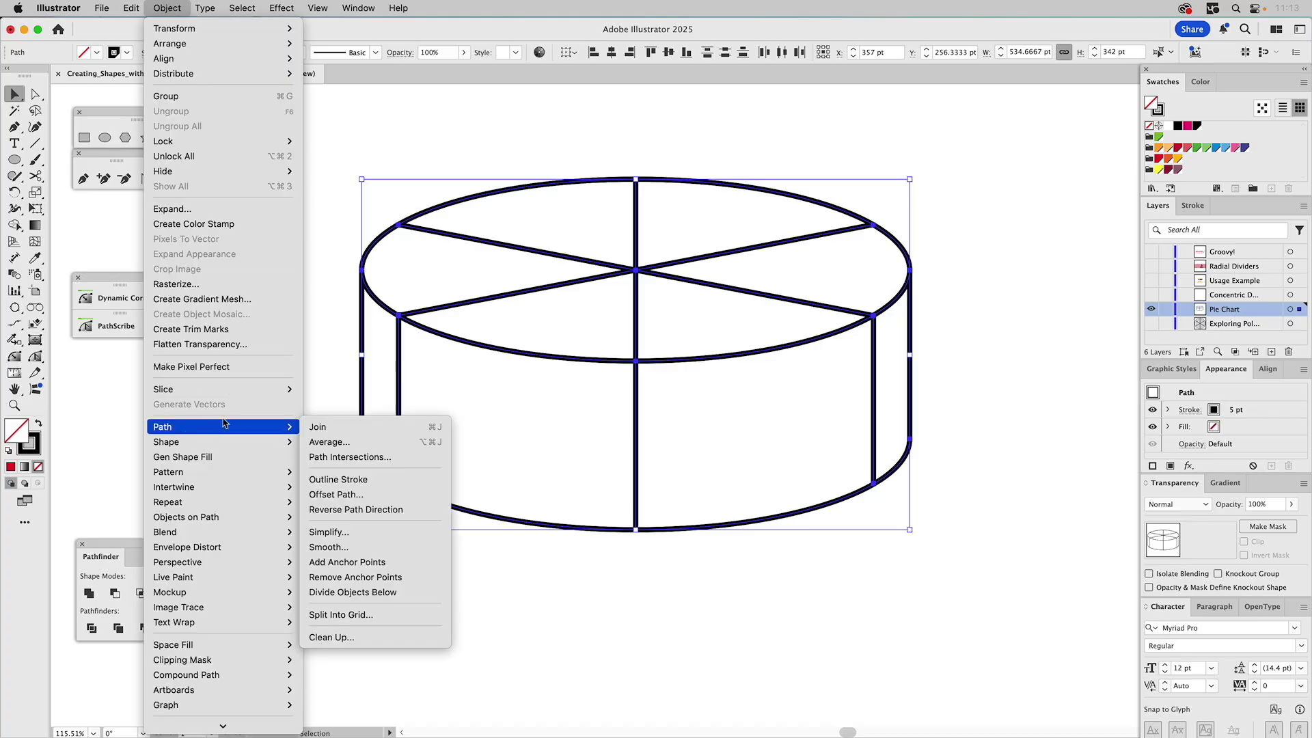
click(351, 482)
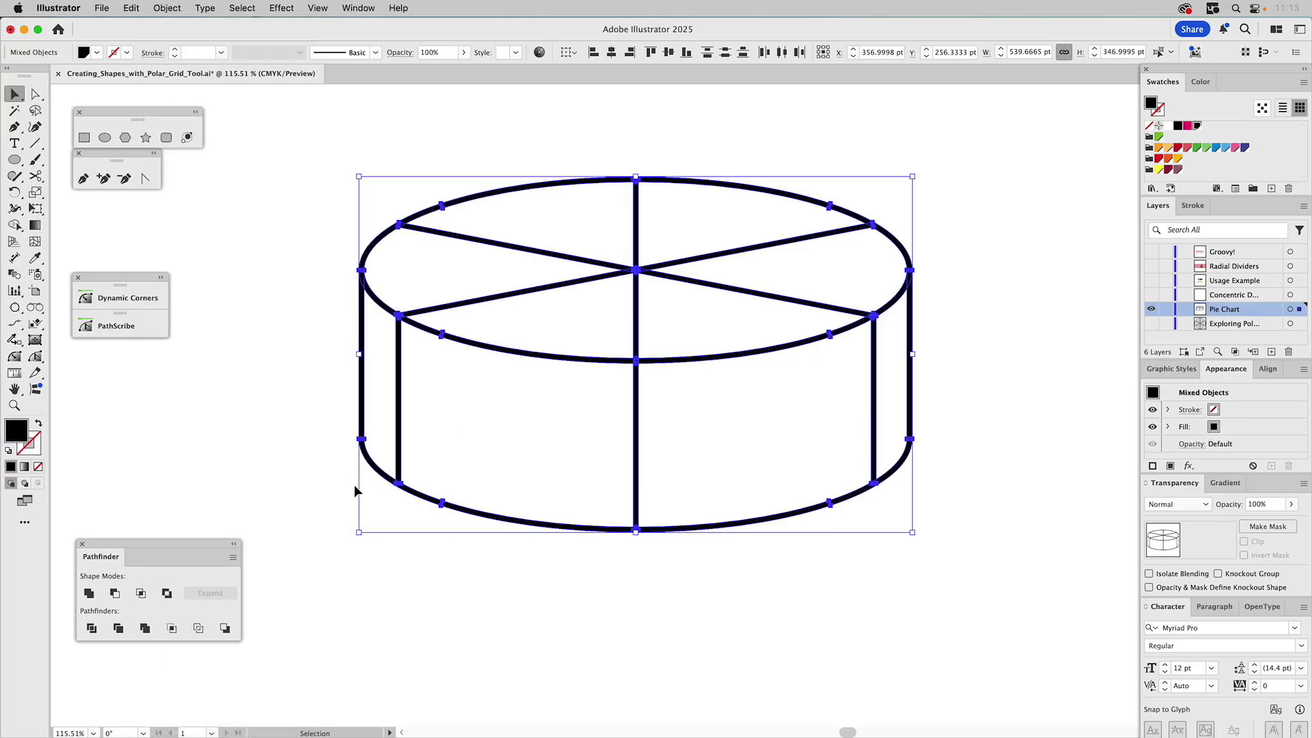
click(90, 593)
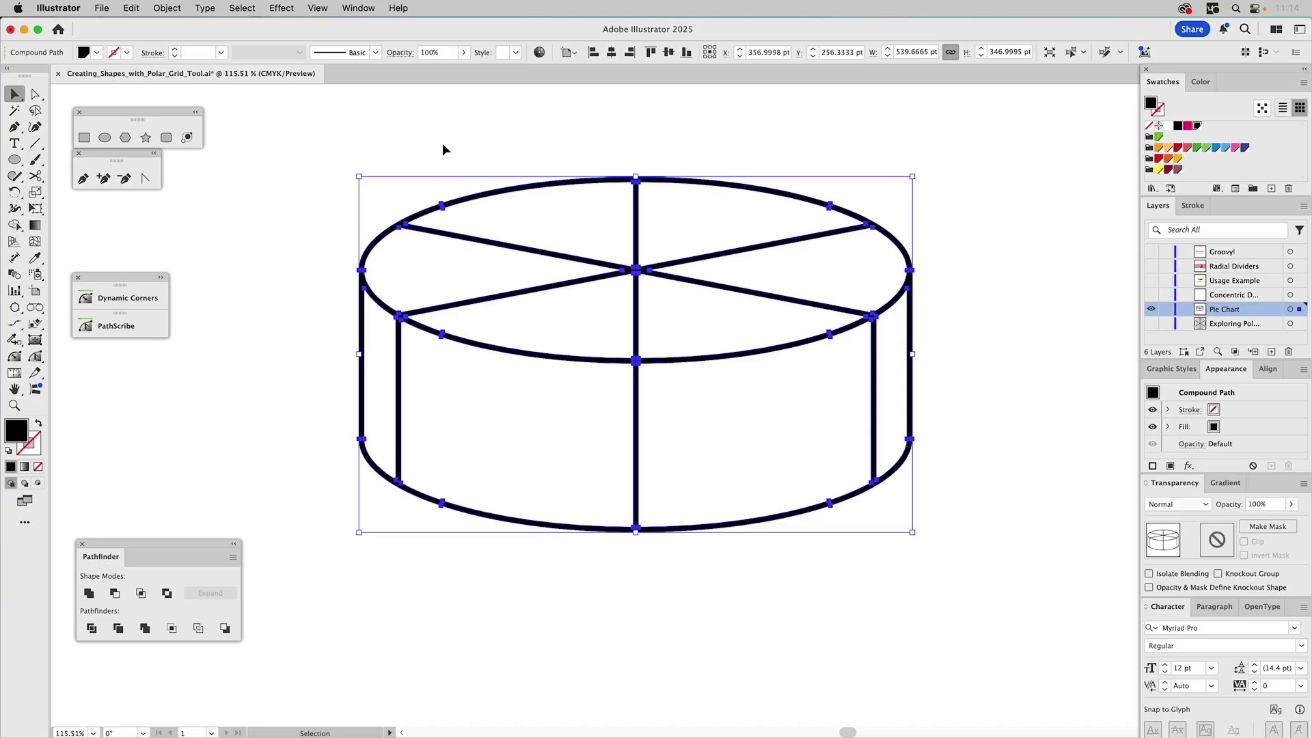
Release the united pie's compound path into separate paths
click(159, 8)
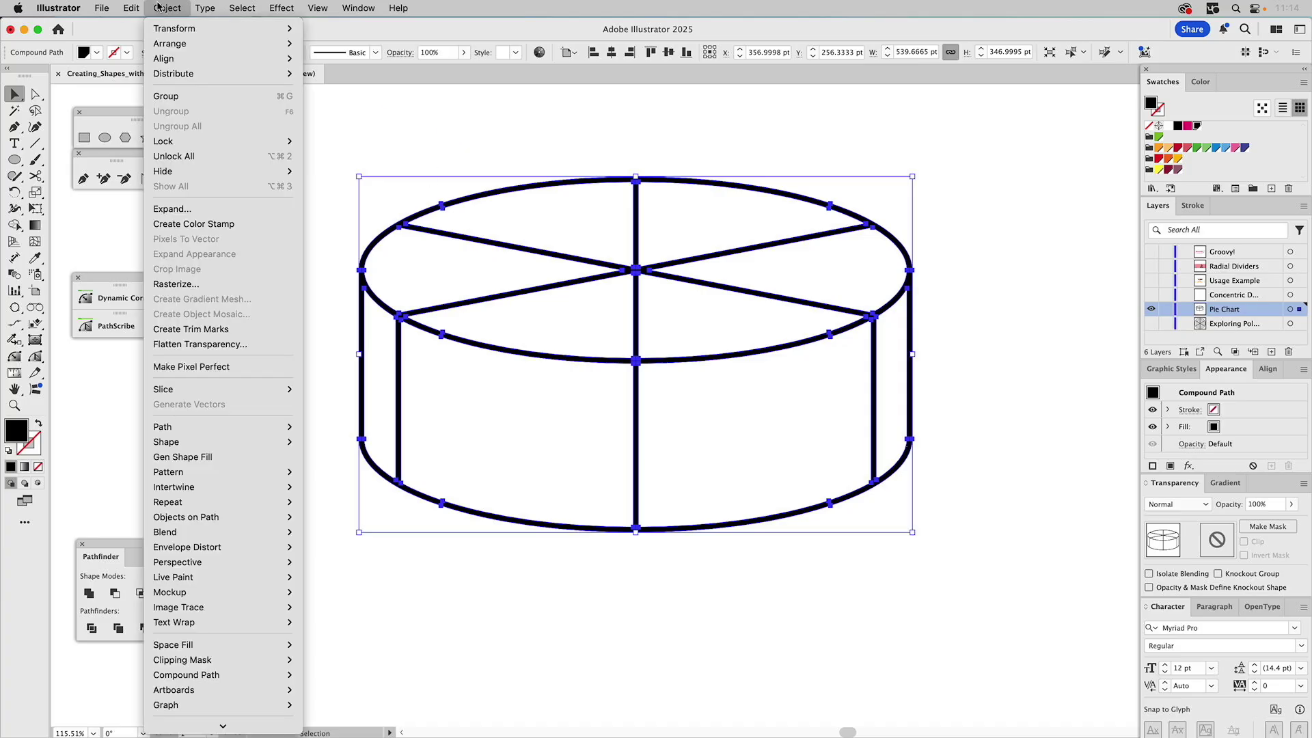
mouse_move(199, 675)
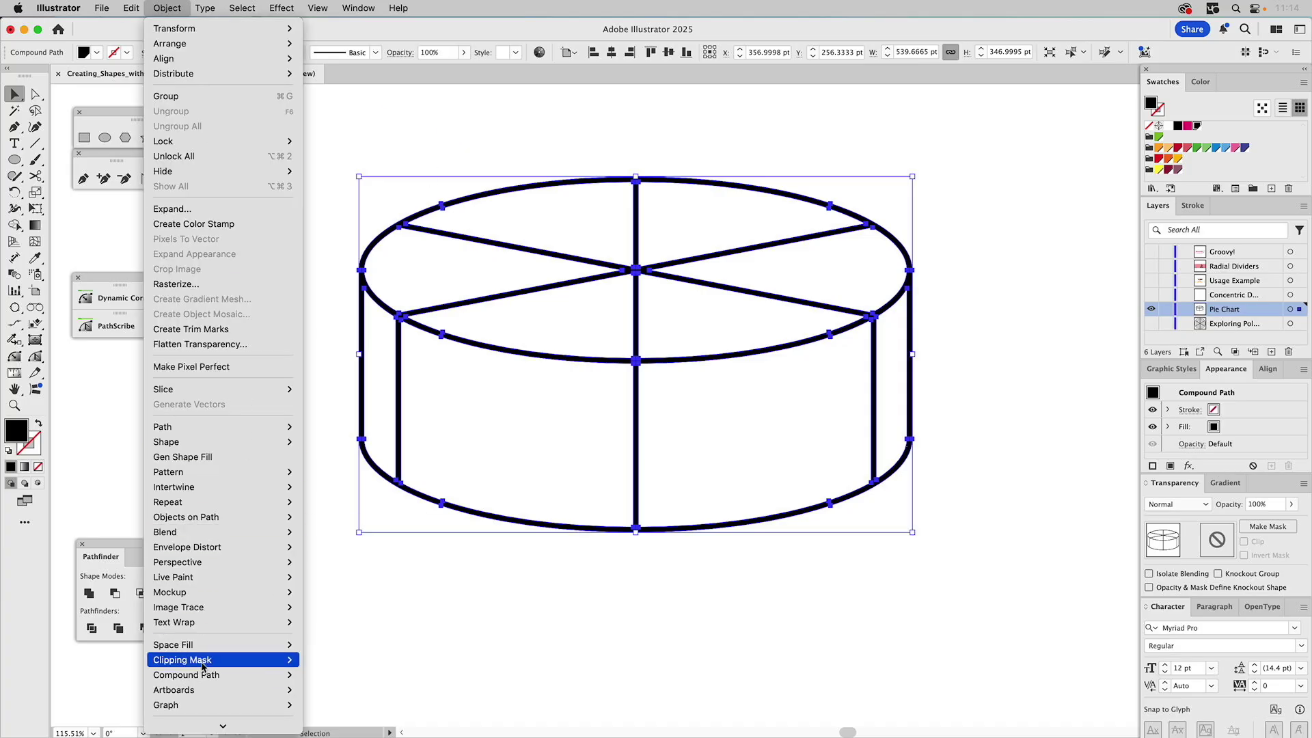
click(333, 692)
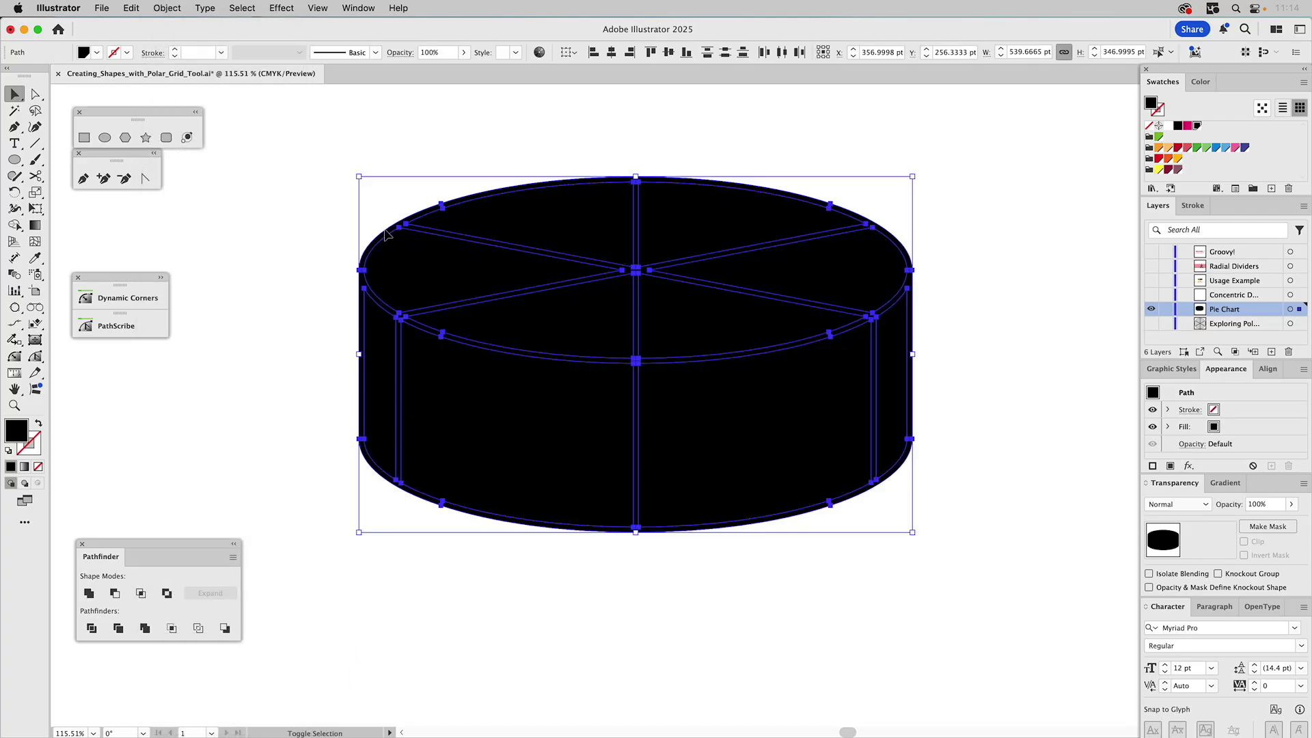
Exclude the outer silhouette from the selection and fill all the inner pie shapes with white
shift+click(386, 235)
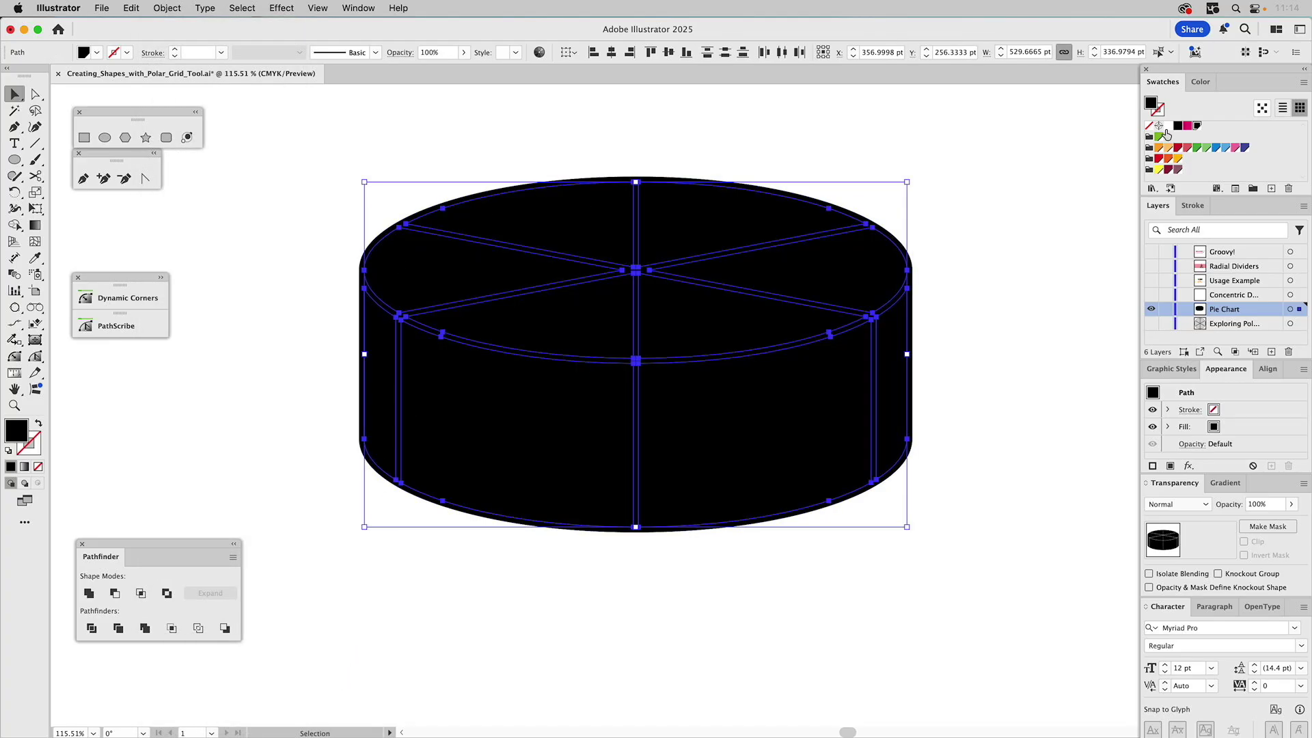
click(1166, 127)
click(1047, 181)
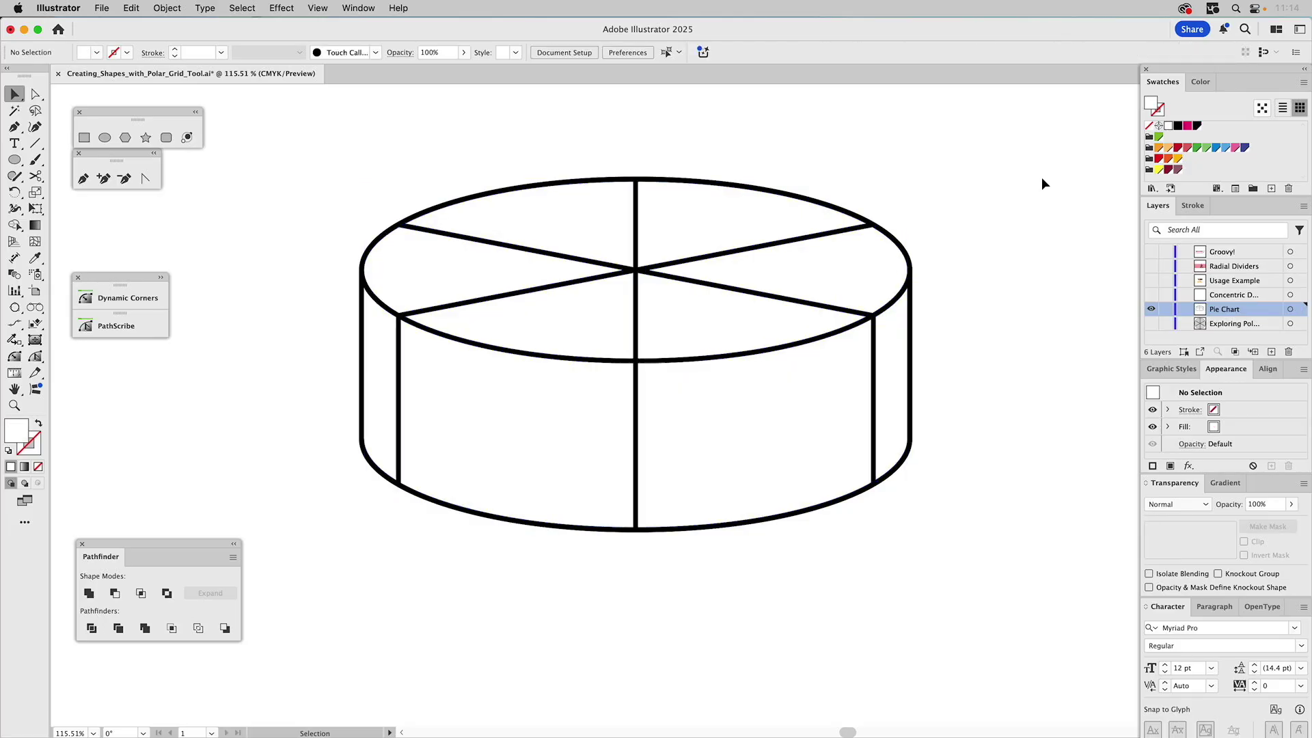
Apply the solid black graphic style with a 10 pt stroke to the pie's outer silhouette
click(869, 220)
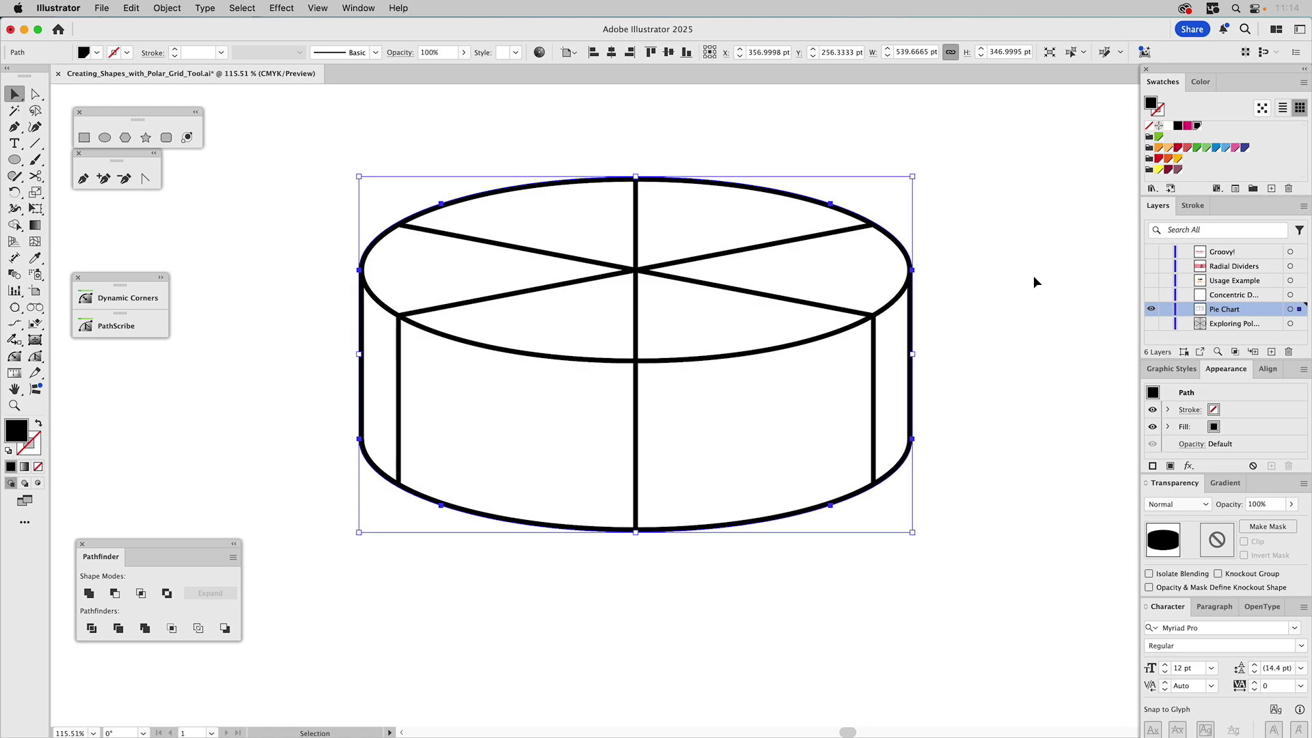
click(1181, 370)
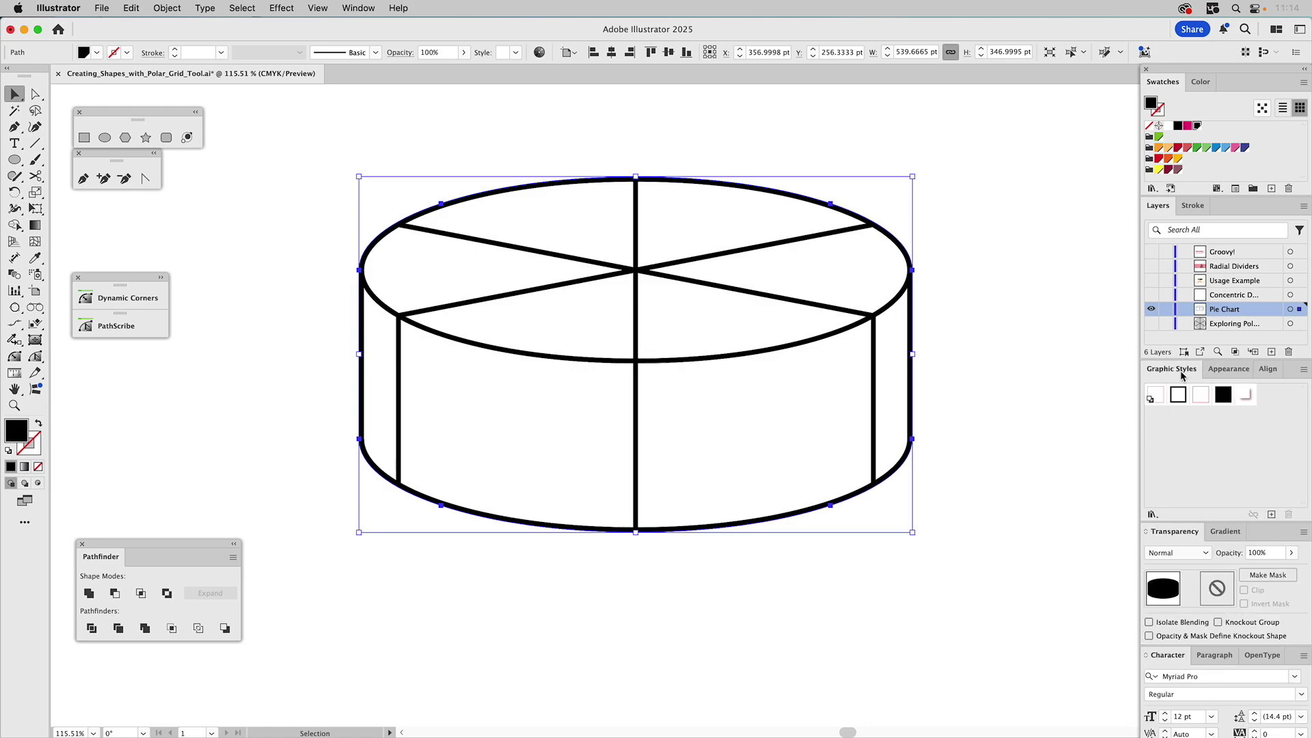
click(1222, 394)
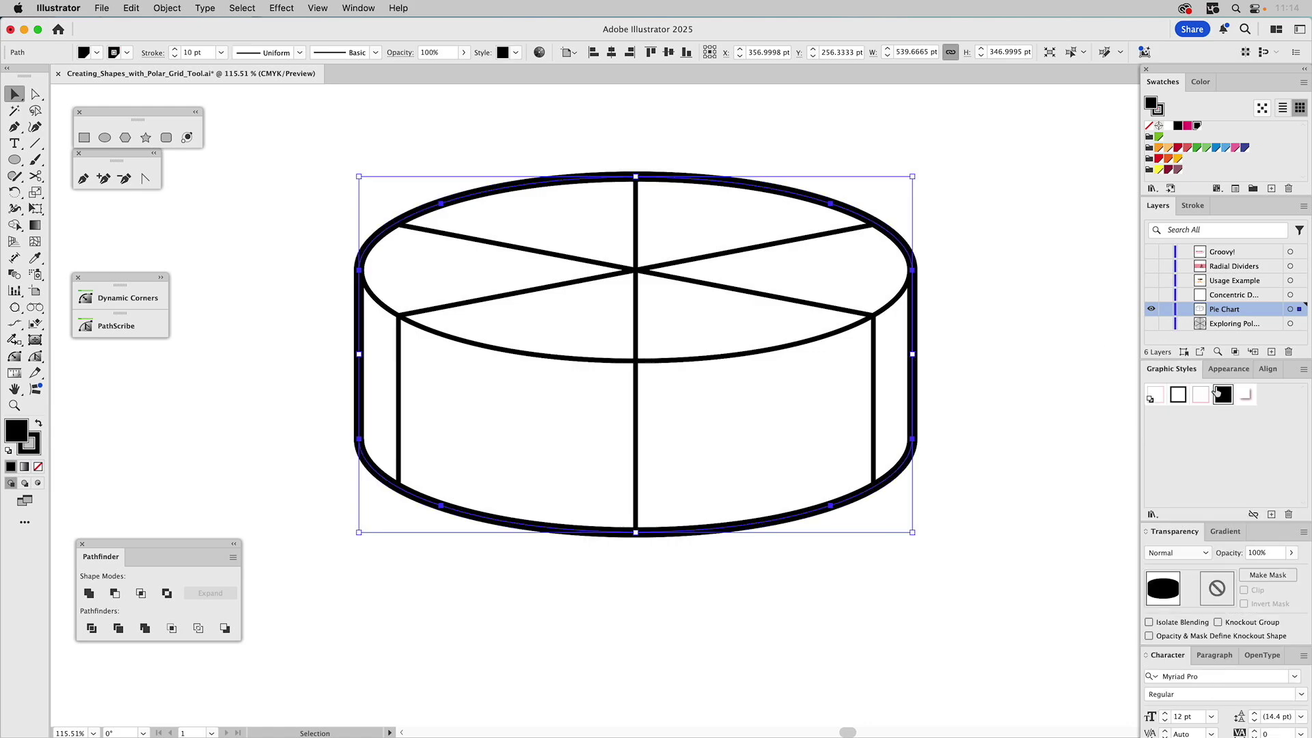
click(1005, 279)
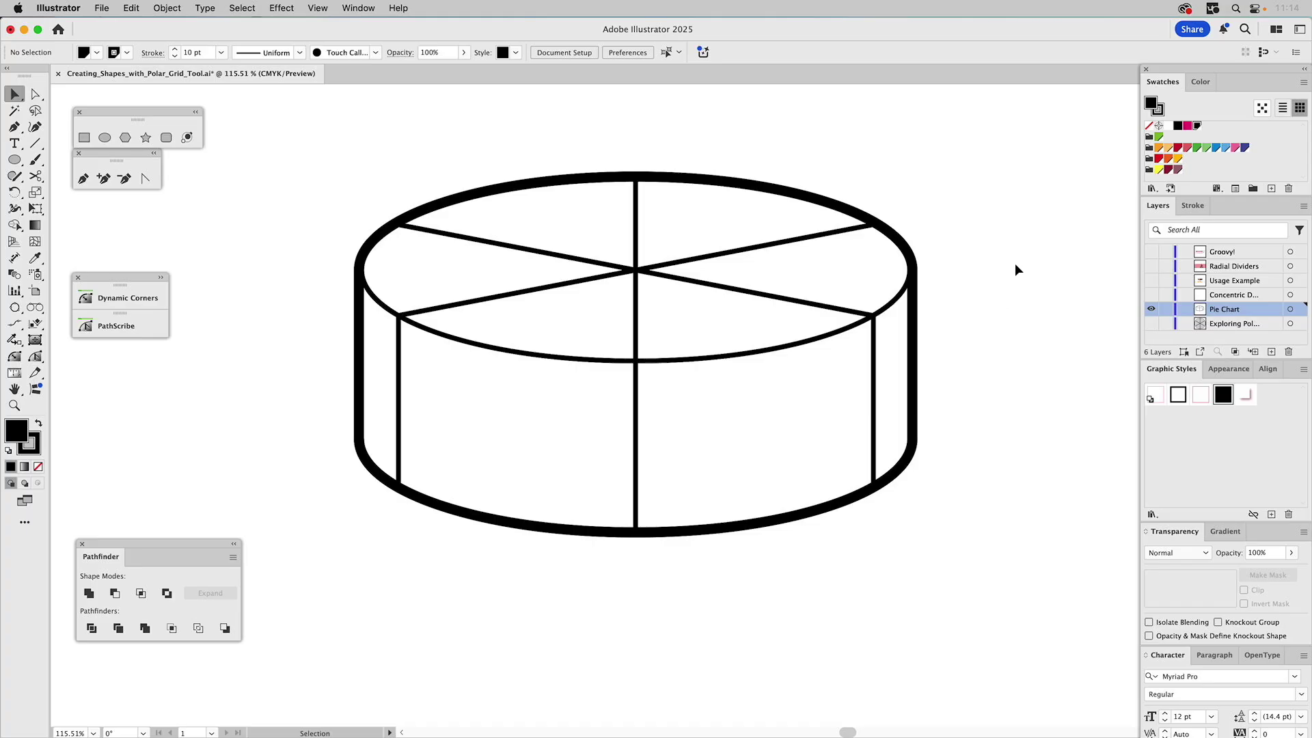
Fill the right-hand top slice with orange and the side panel below it with light orange
click(816, 257)
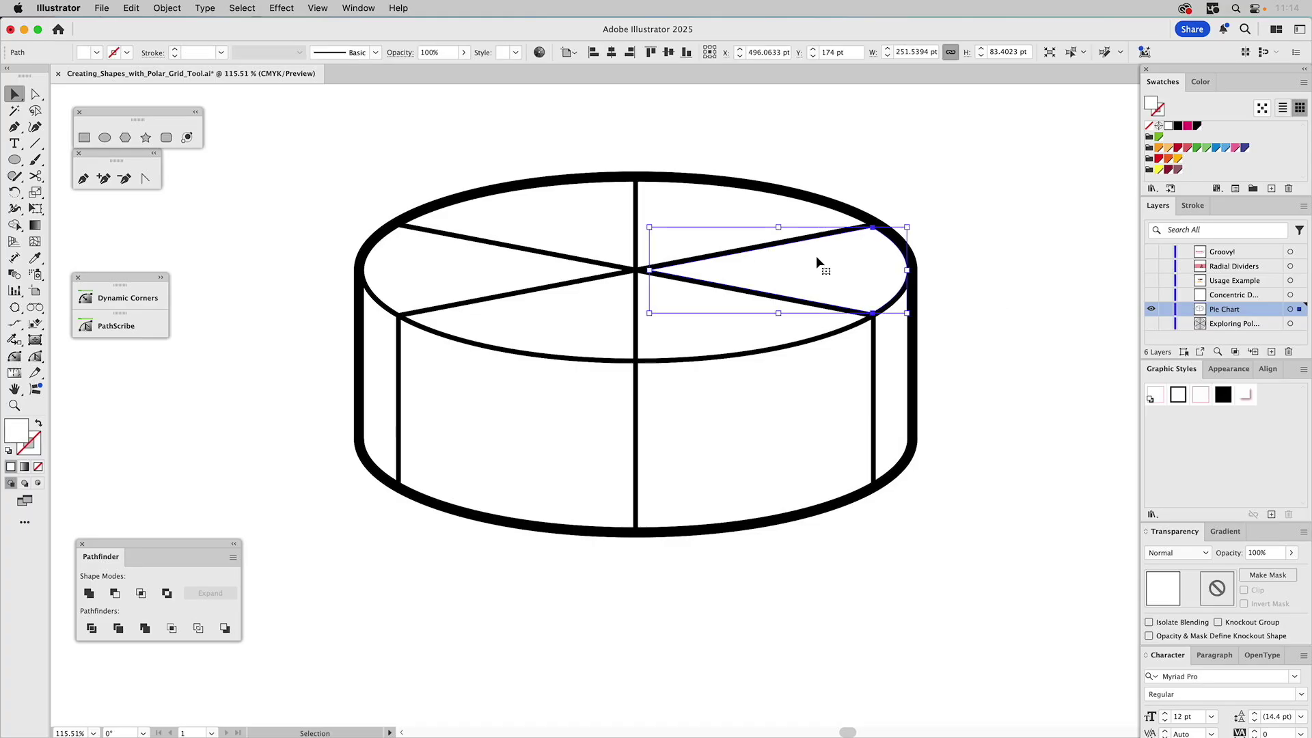
click(1159, 148)
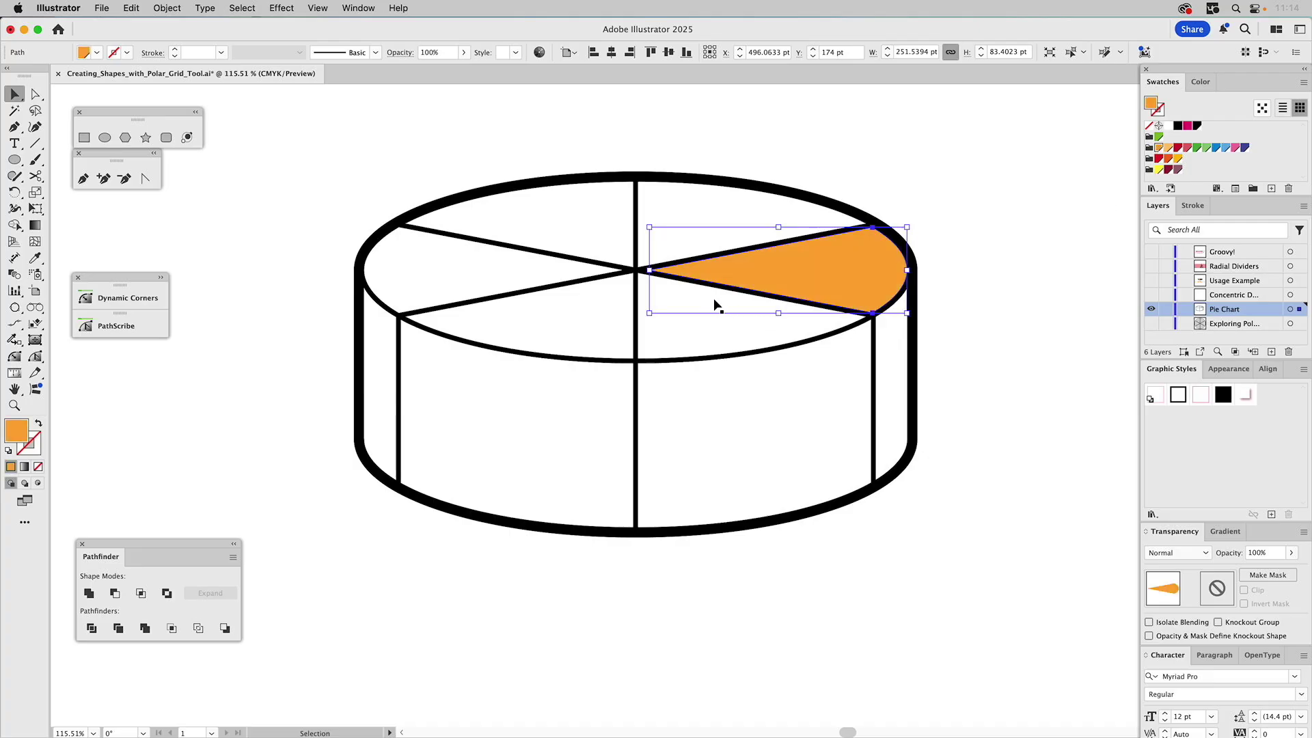
click(899, 333)
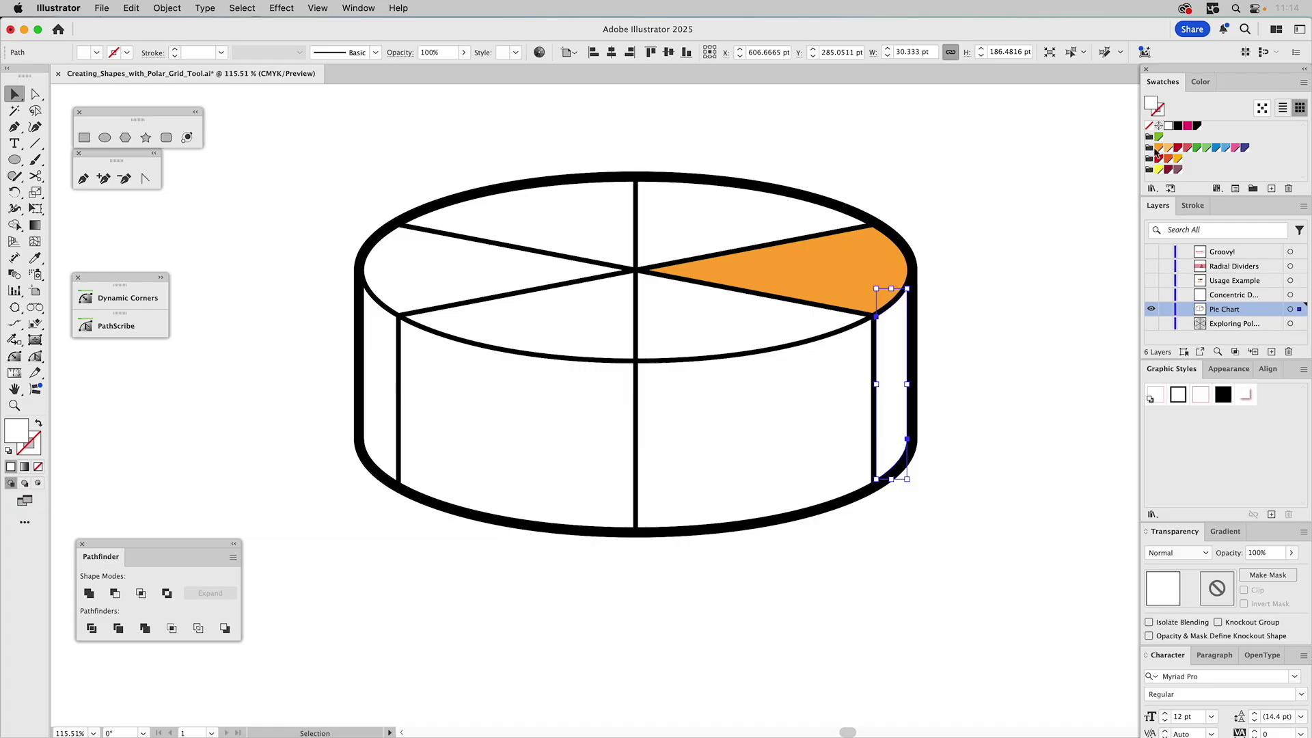
click(1170, 149)
Fill the front-right top slice with dark red and its side panel with the lighter red
click(723, 305)
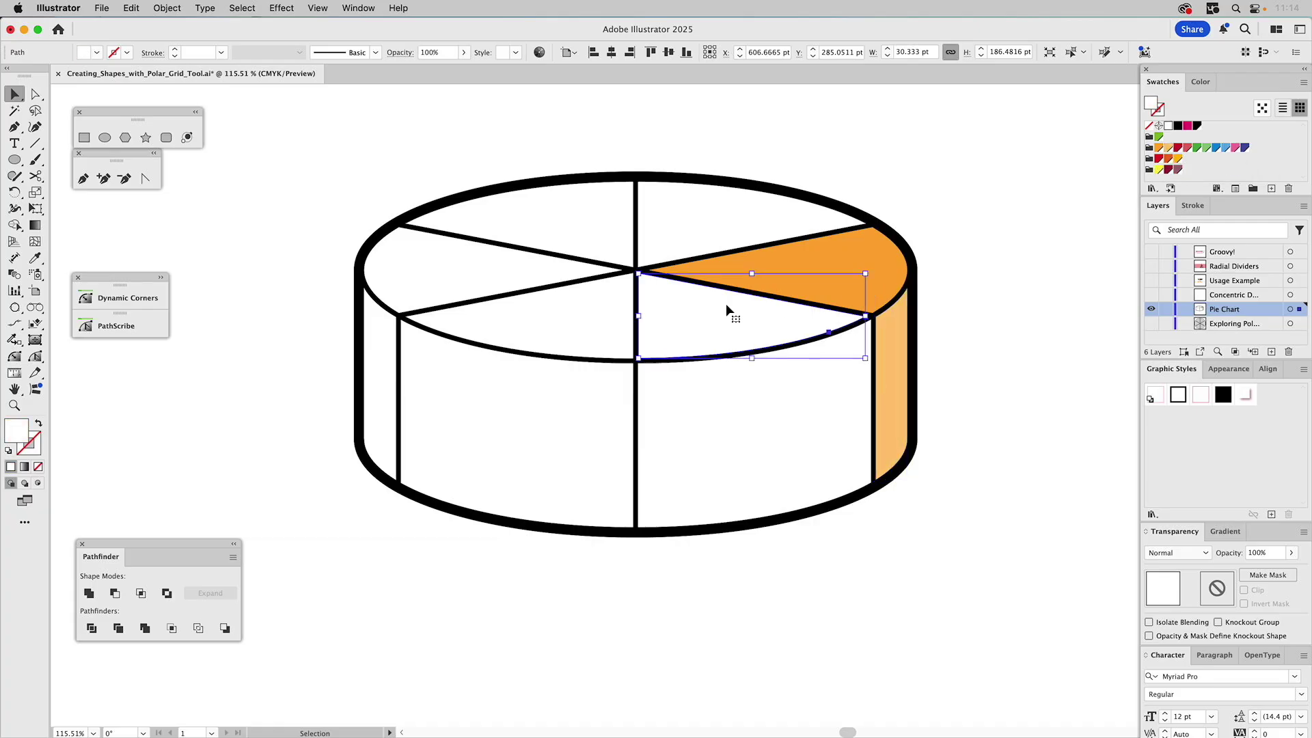
click(1179, 149)
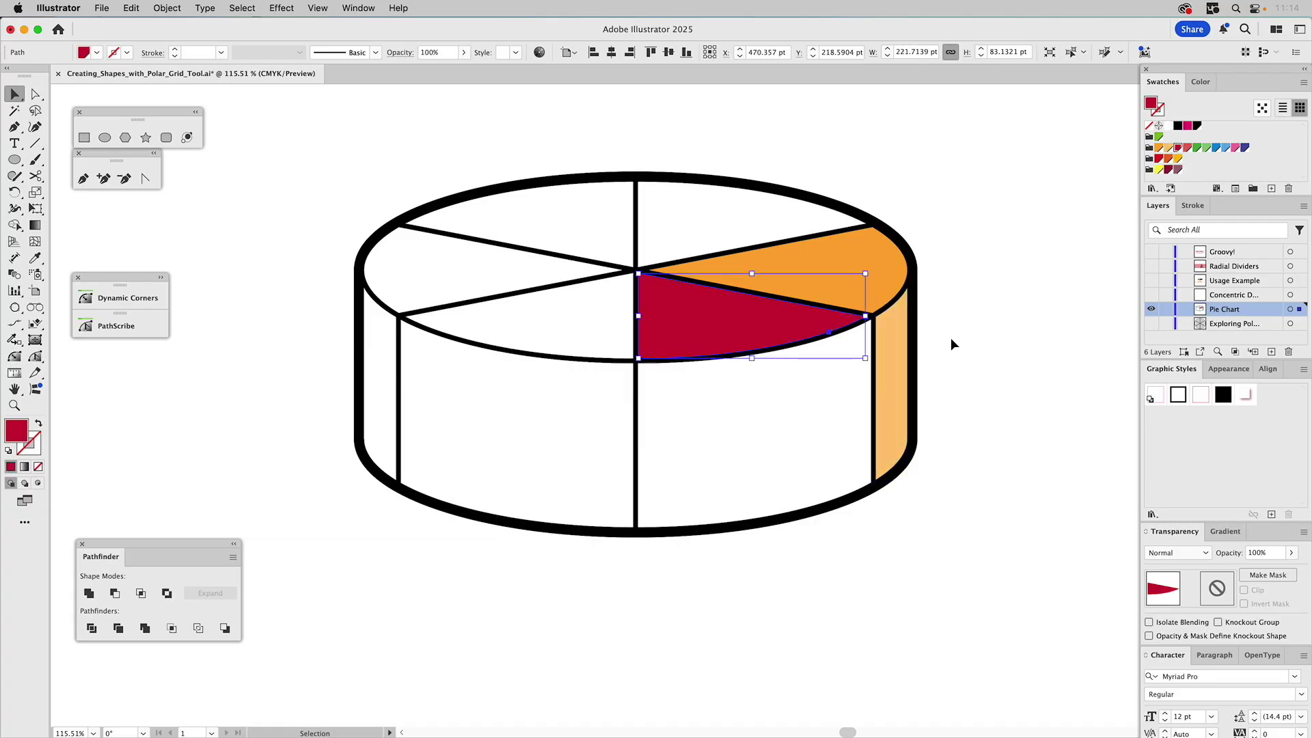
click(801, 404)
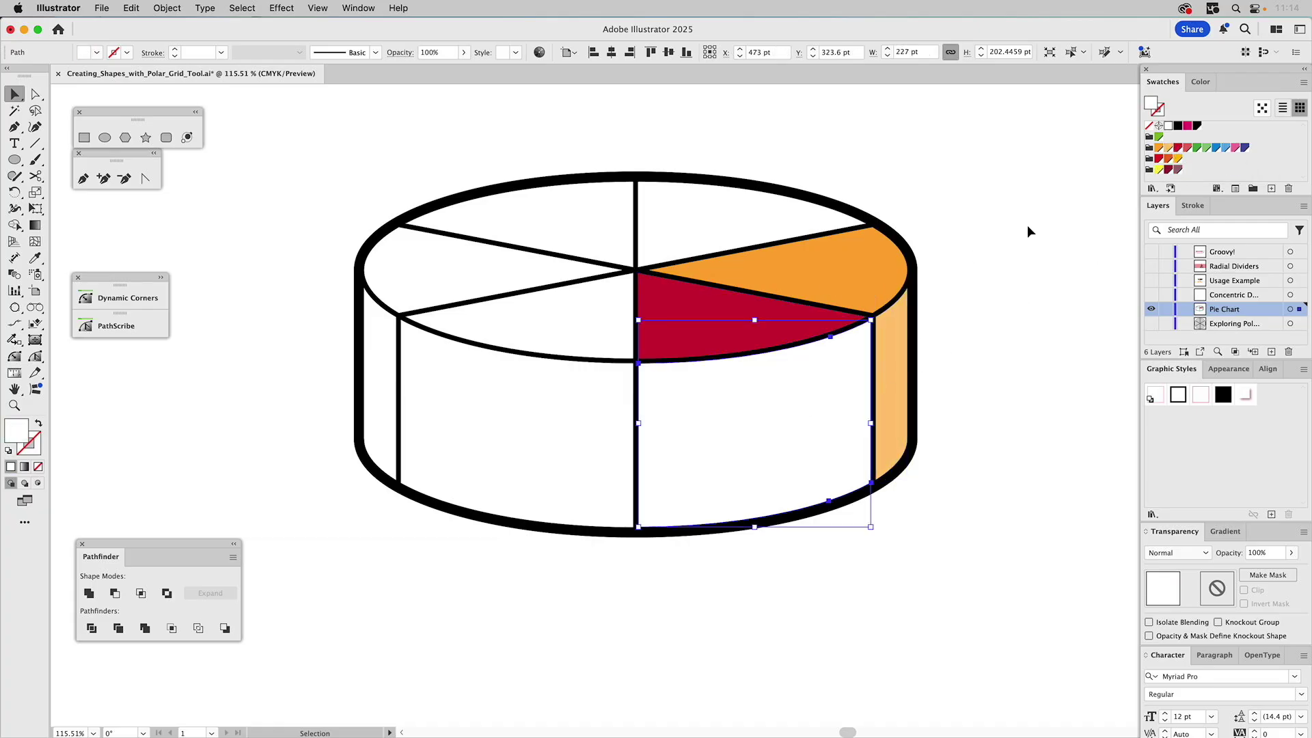
click(1188, 147)
Fill the front-left top slice with green and its side panel with light green
click(583, 314)
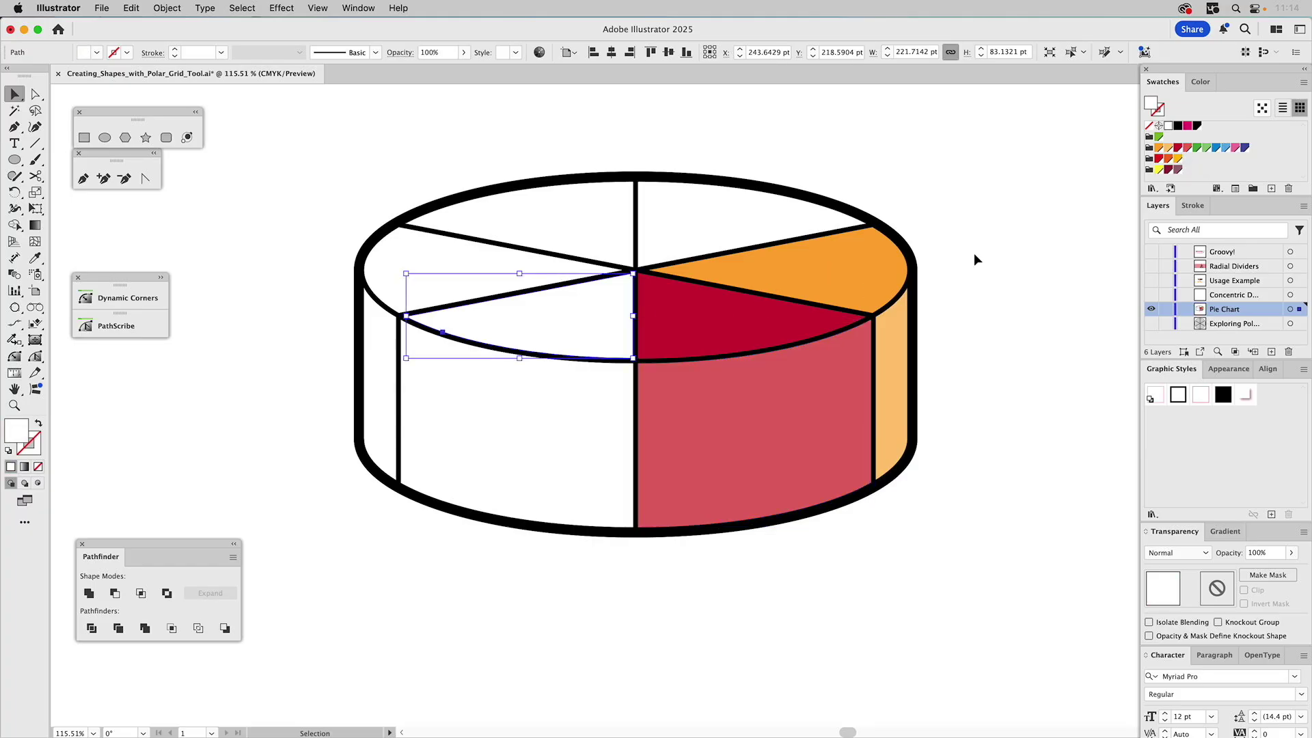
click(1196, 148)
click(563, 456)
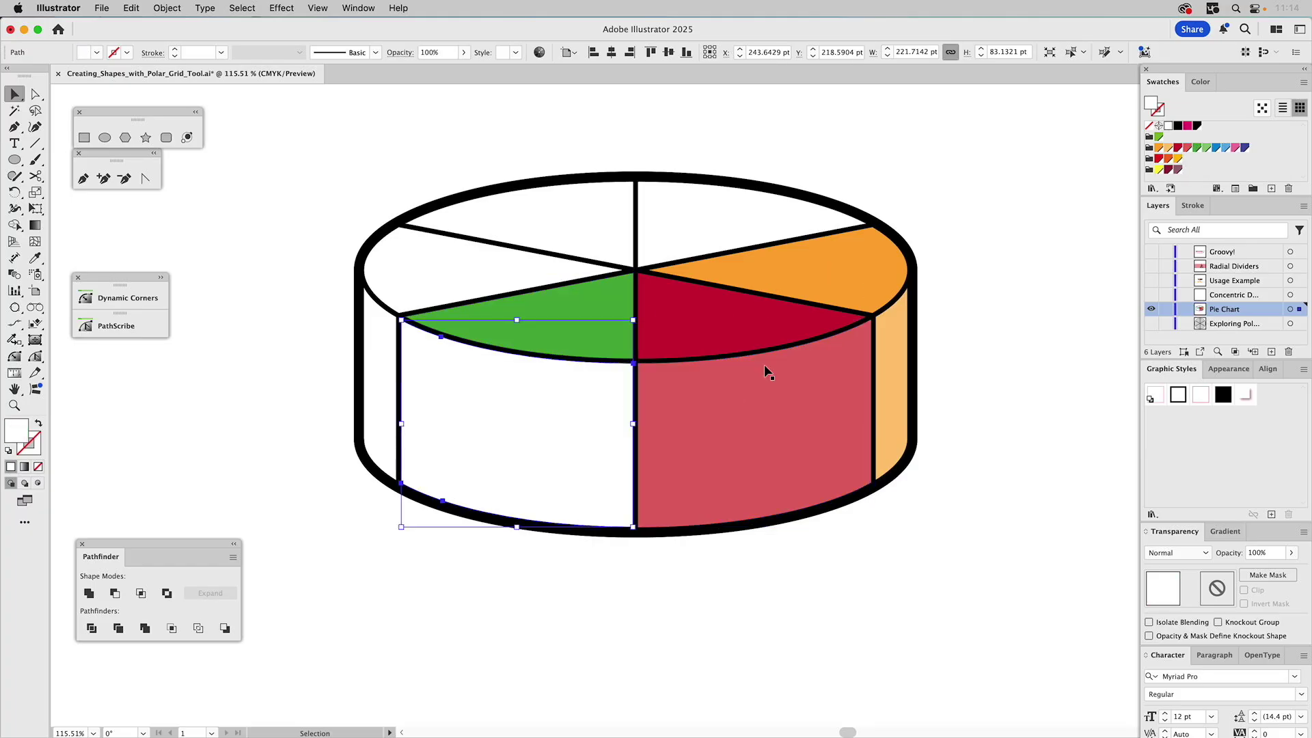
click(1207, 149)
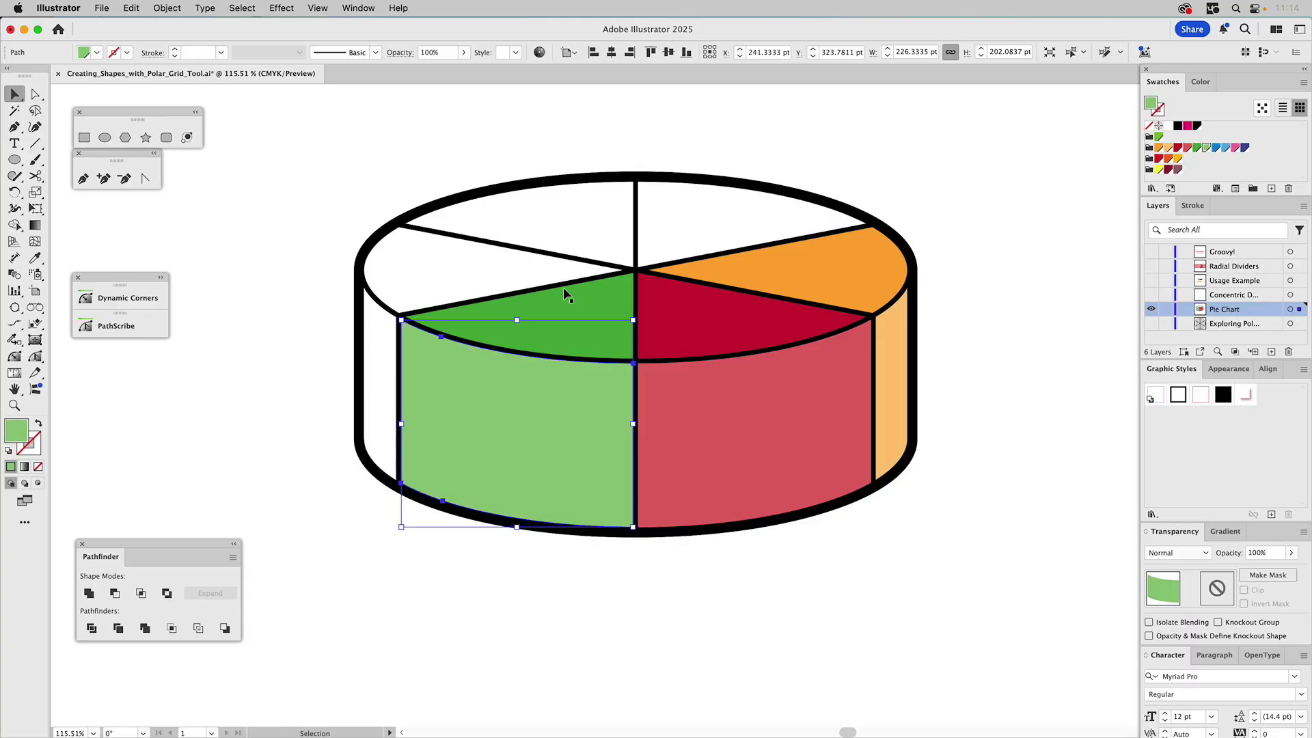
Fill the left-hand top slice with blue and its side panel with light blue
click(499, 266)
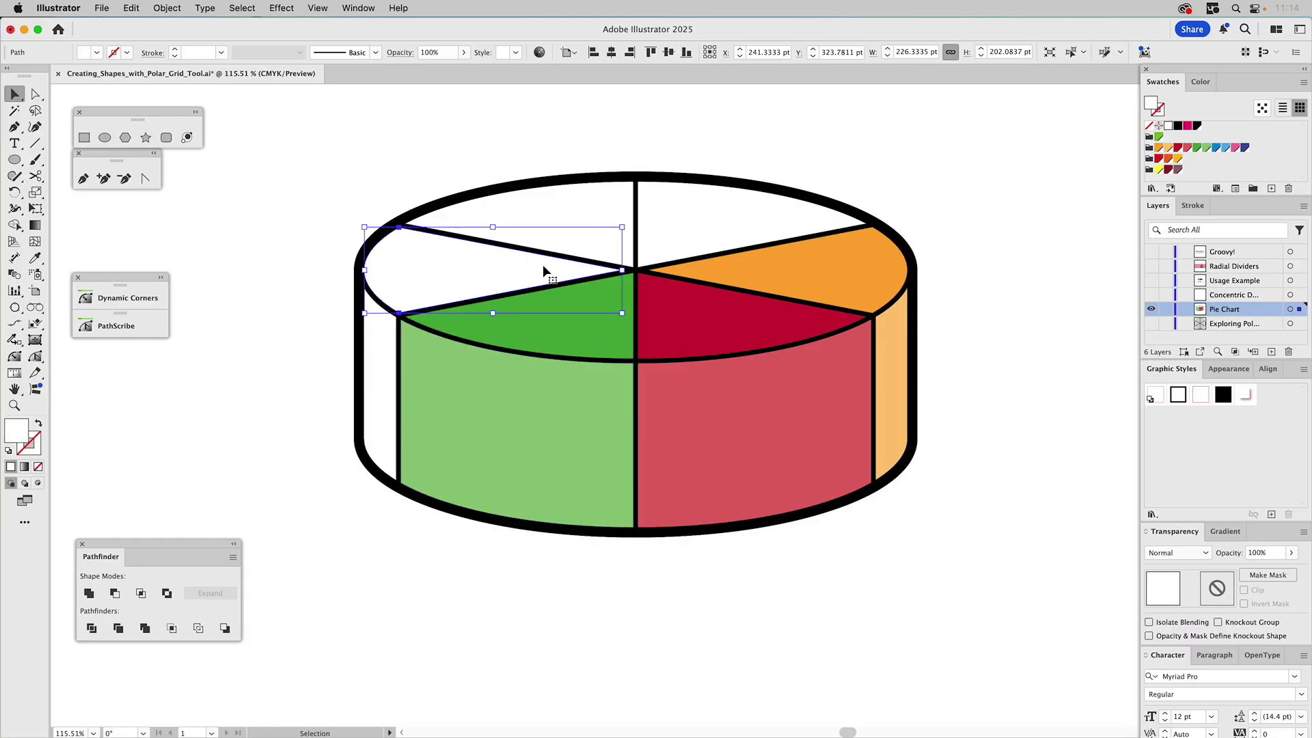
click(1216, 147)
click(380, 345)
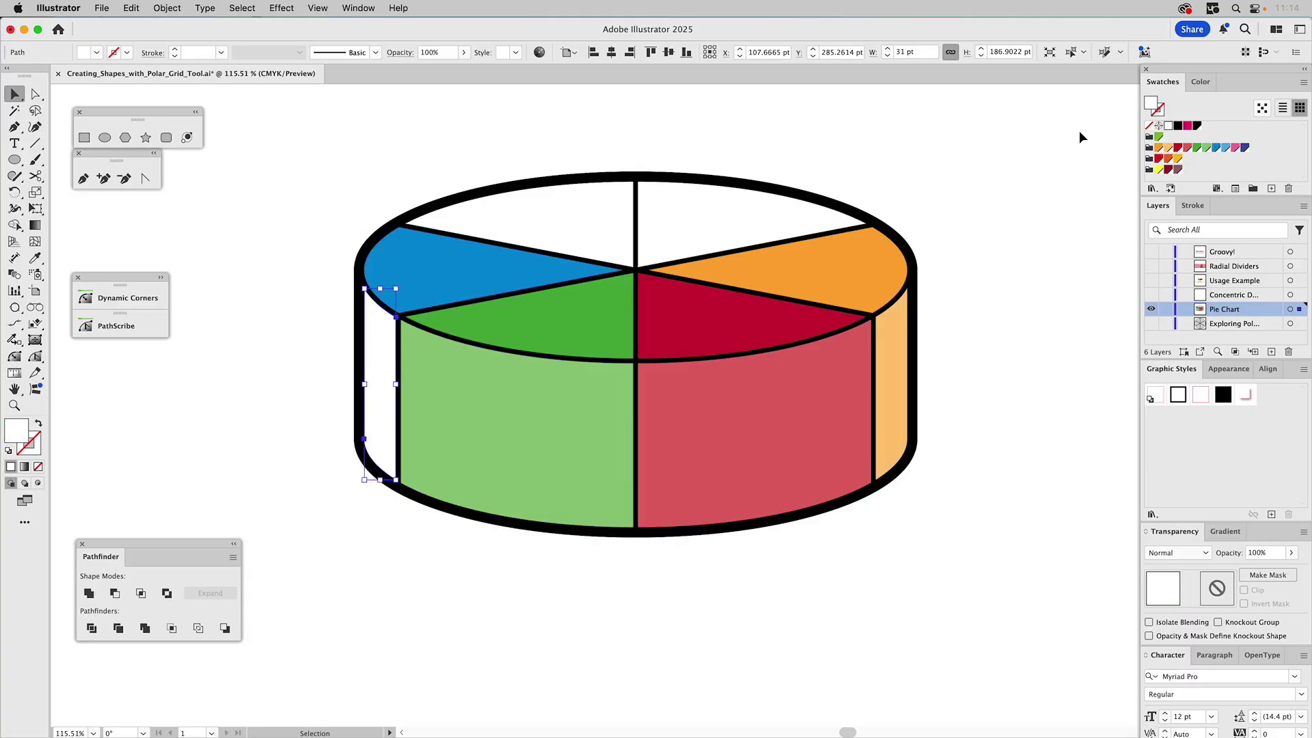
click(1227, 148)
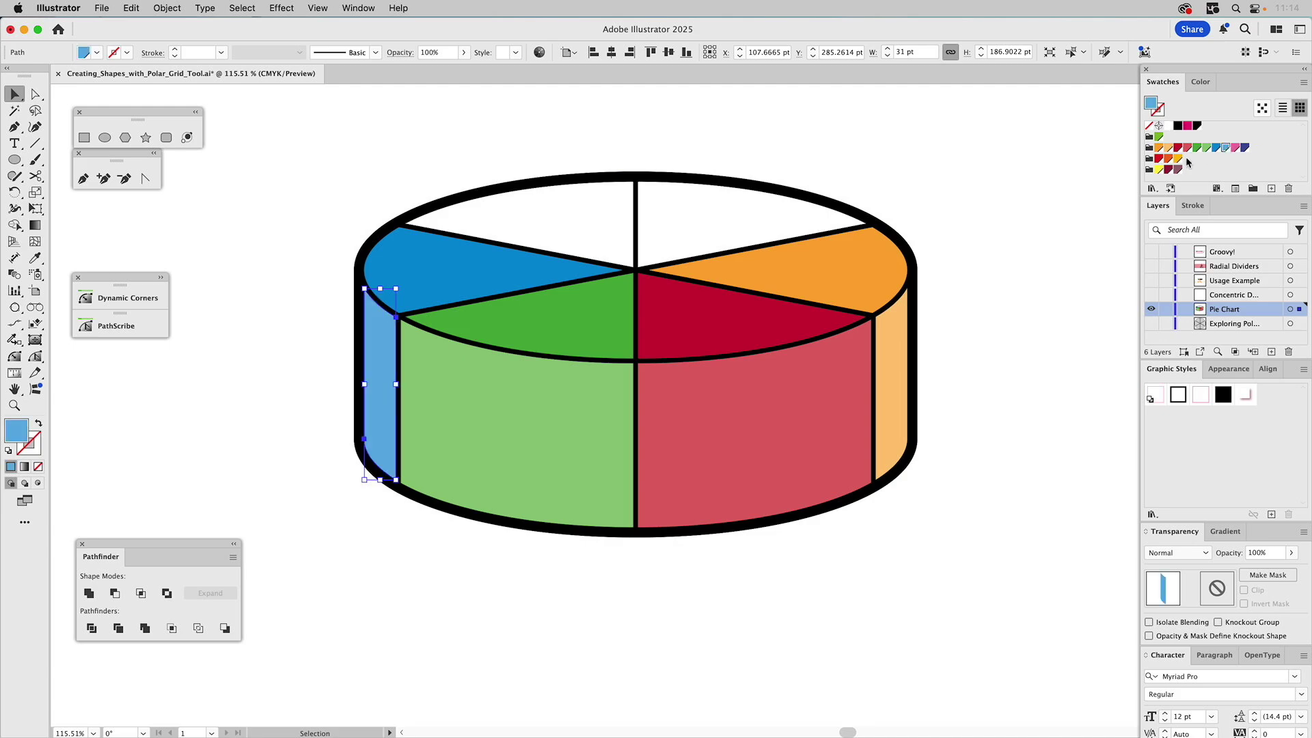
Fill the back-left top slice with pink and the back-right slice with indigo, and deselect everything
click(585, 224)
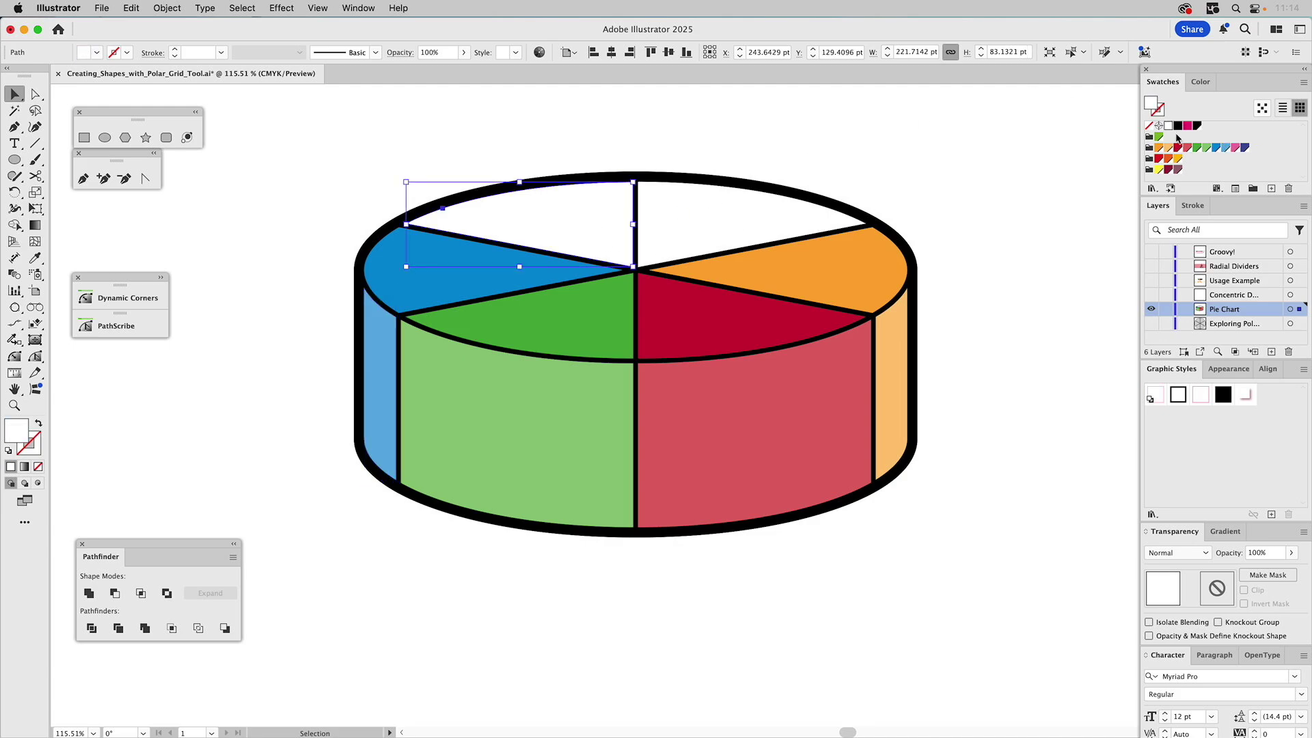
click(1235, 148)
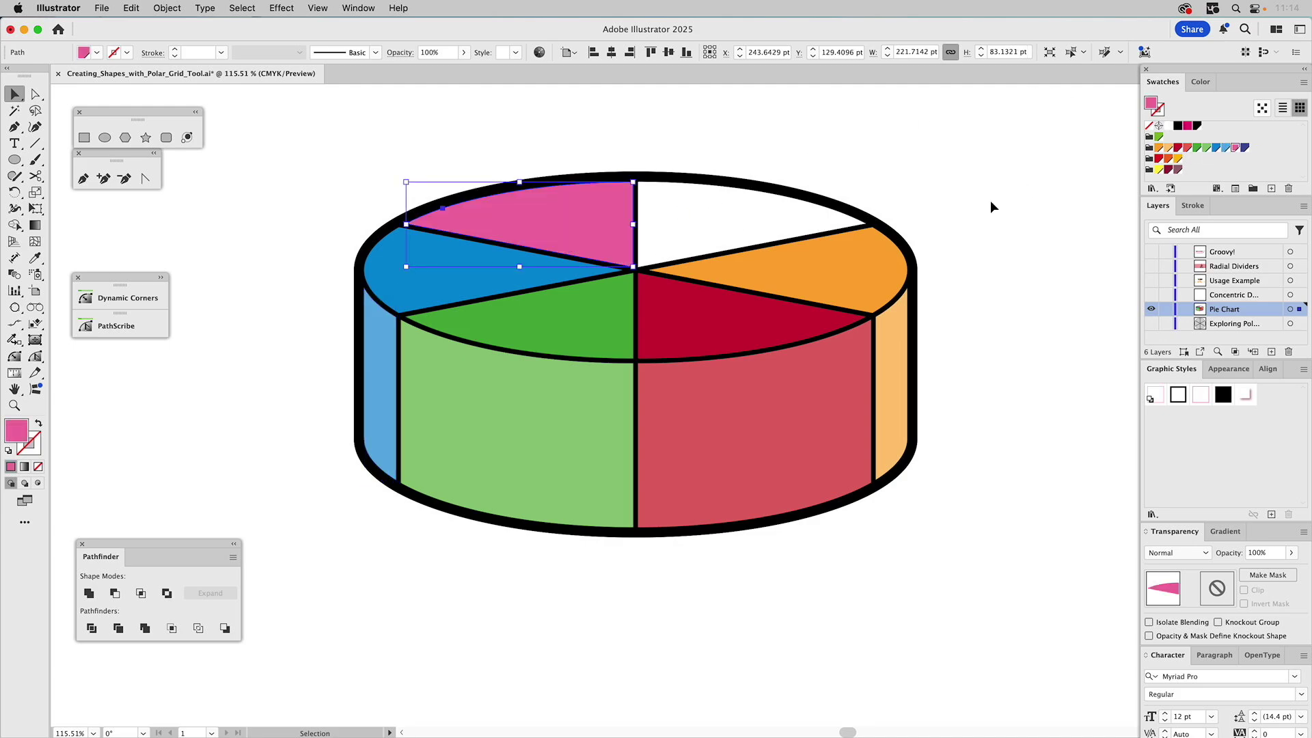
click(689, 217)
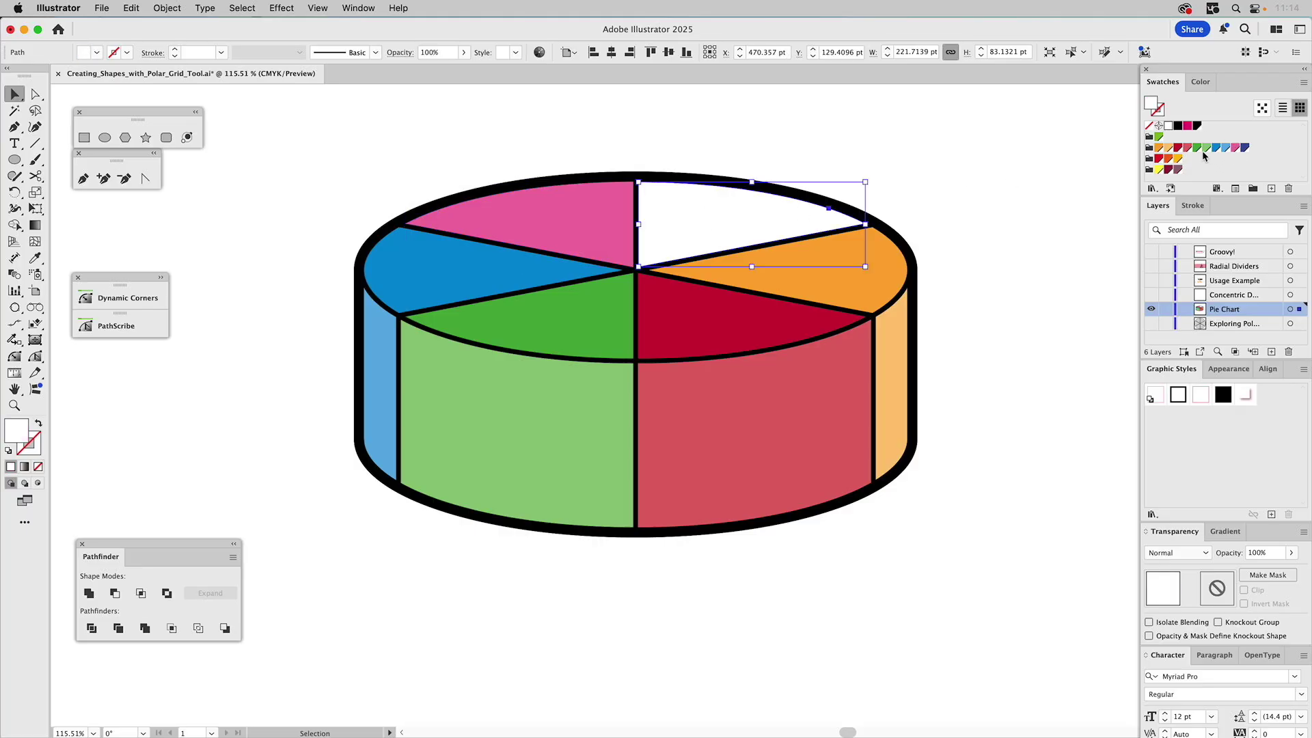
click(1245, 152)
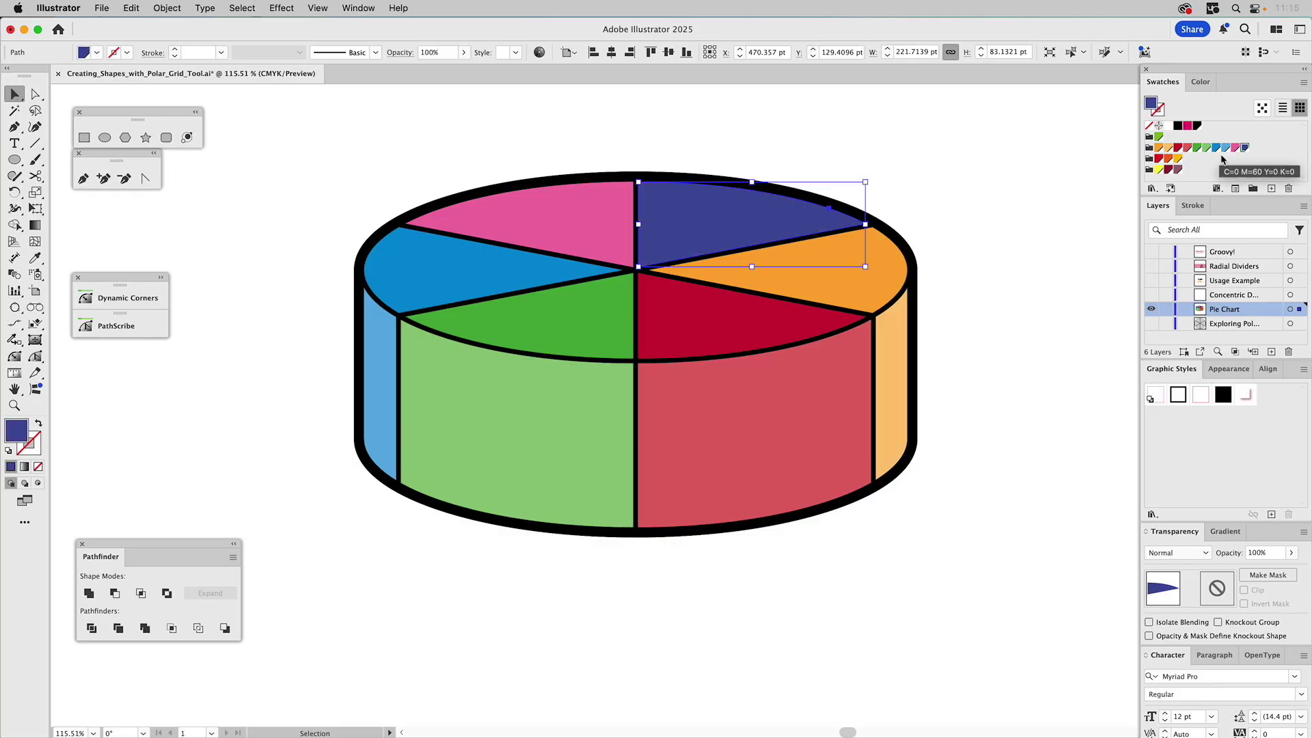
click(1008, 182)
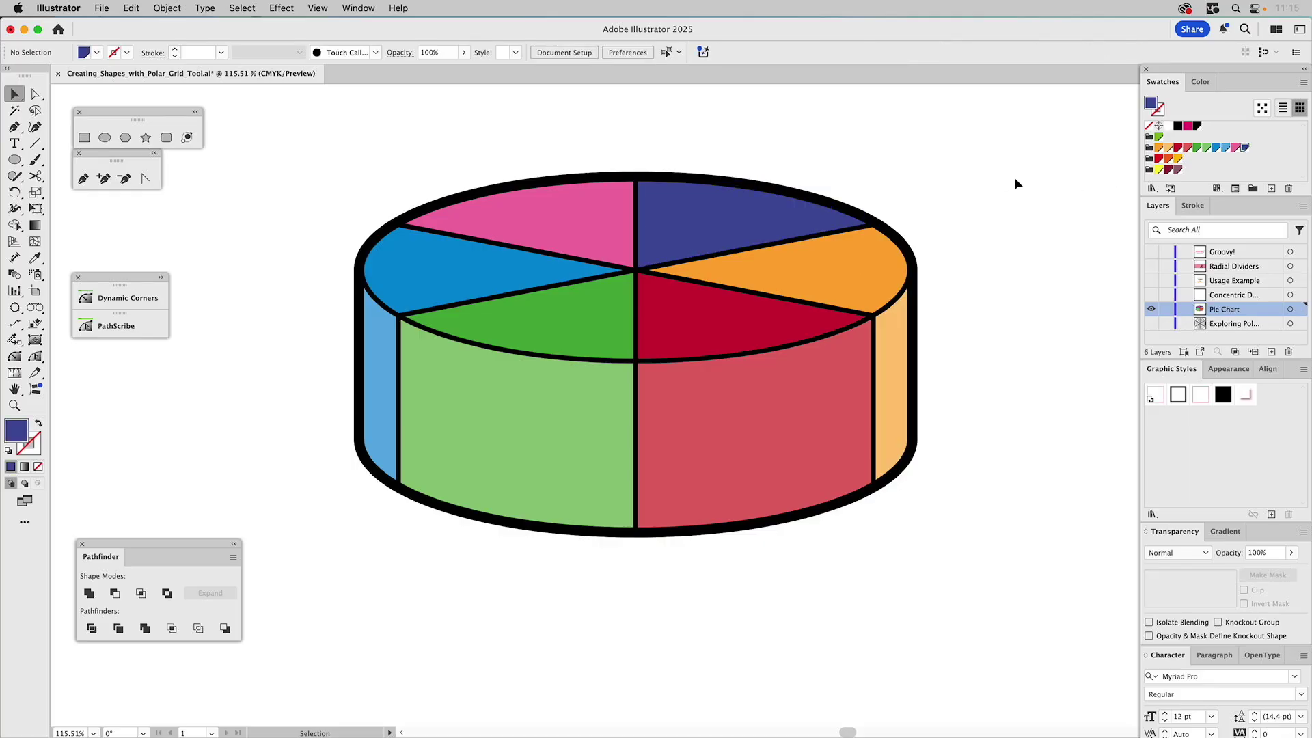
Examine the indigo swatch's options, including its Global setting, and leave them without changes
double_click(1245, 152)
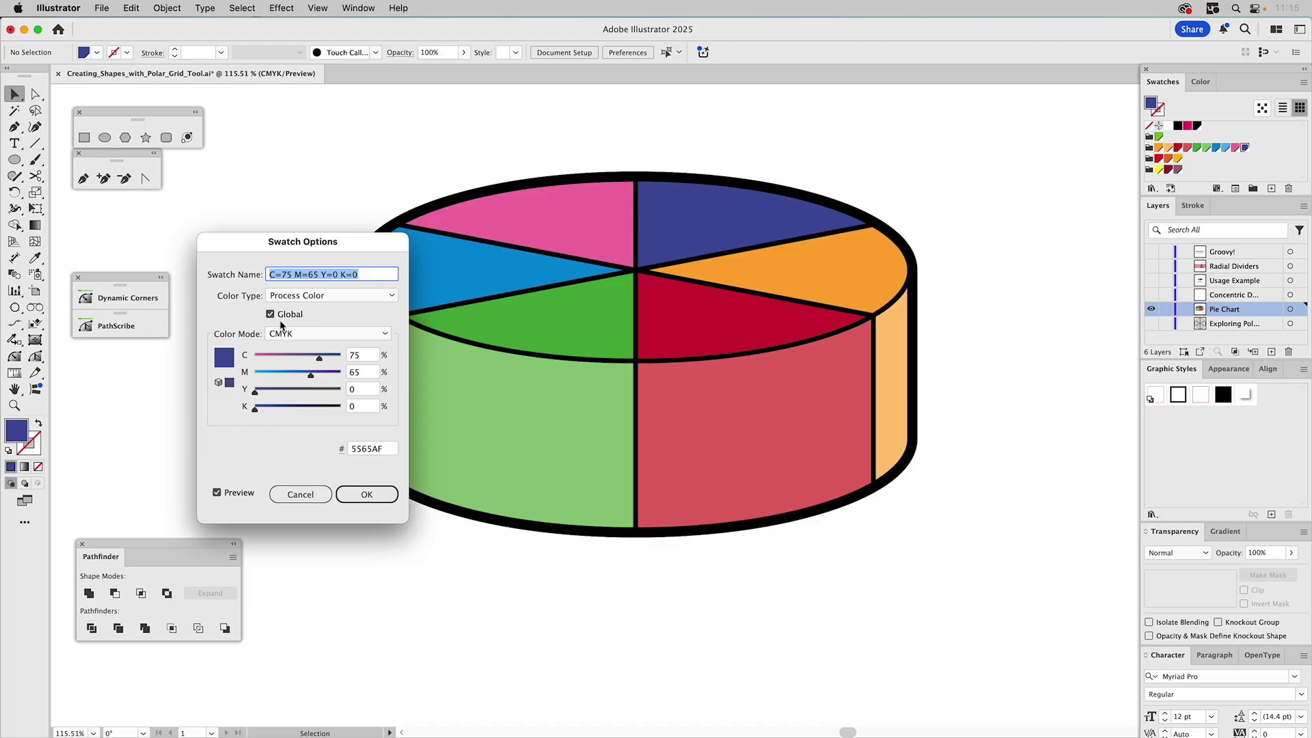
click(300, 493)
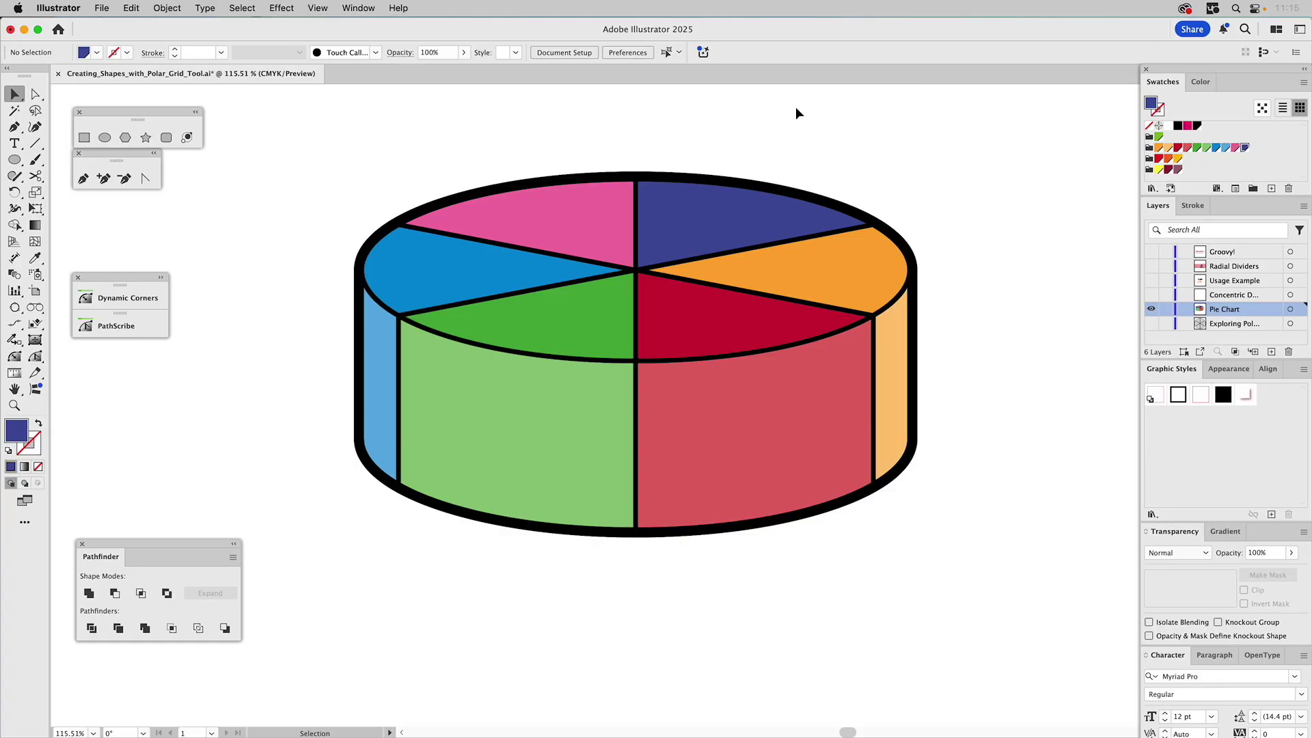
Move the complete pie chart about 38 pt right and 56 pt down, and select all its shapes again
drag(308, 138, 1006, 570)
drag(848, 272, 888, 330)
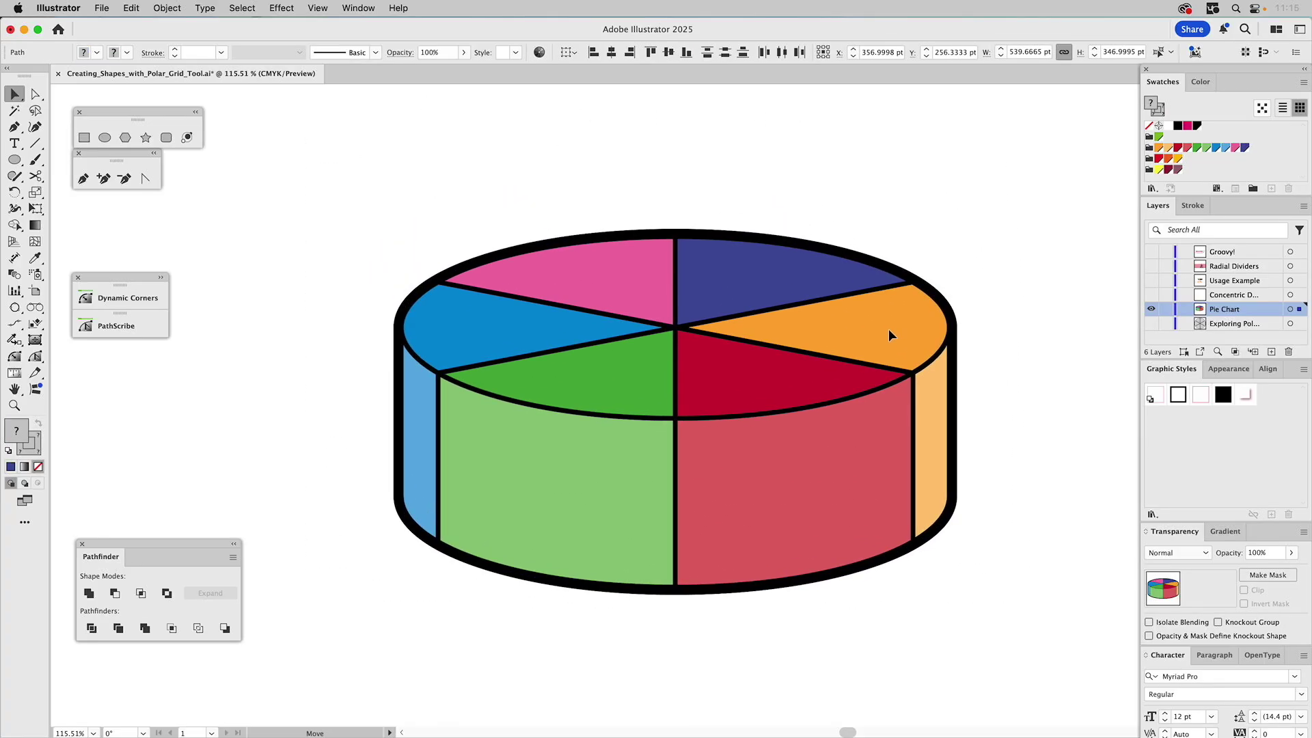
click(1013, 326)
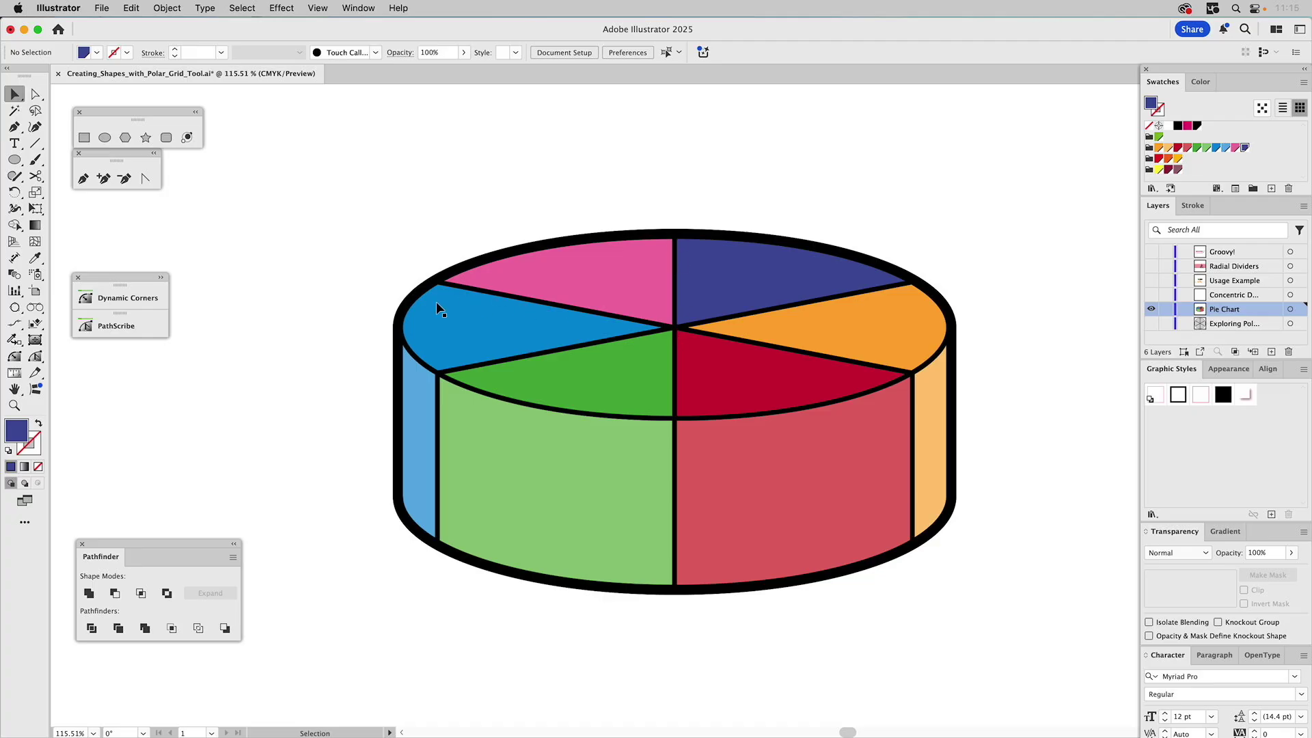
drag(350, 205, 998, 625)
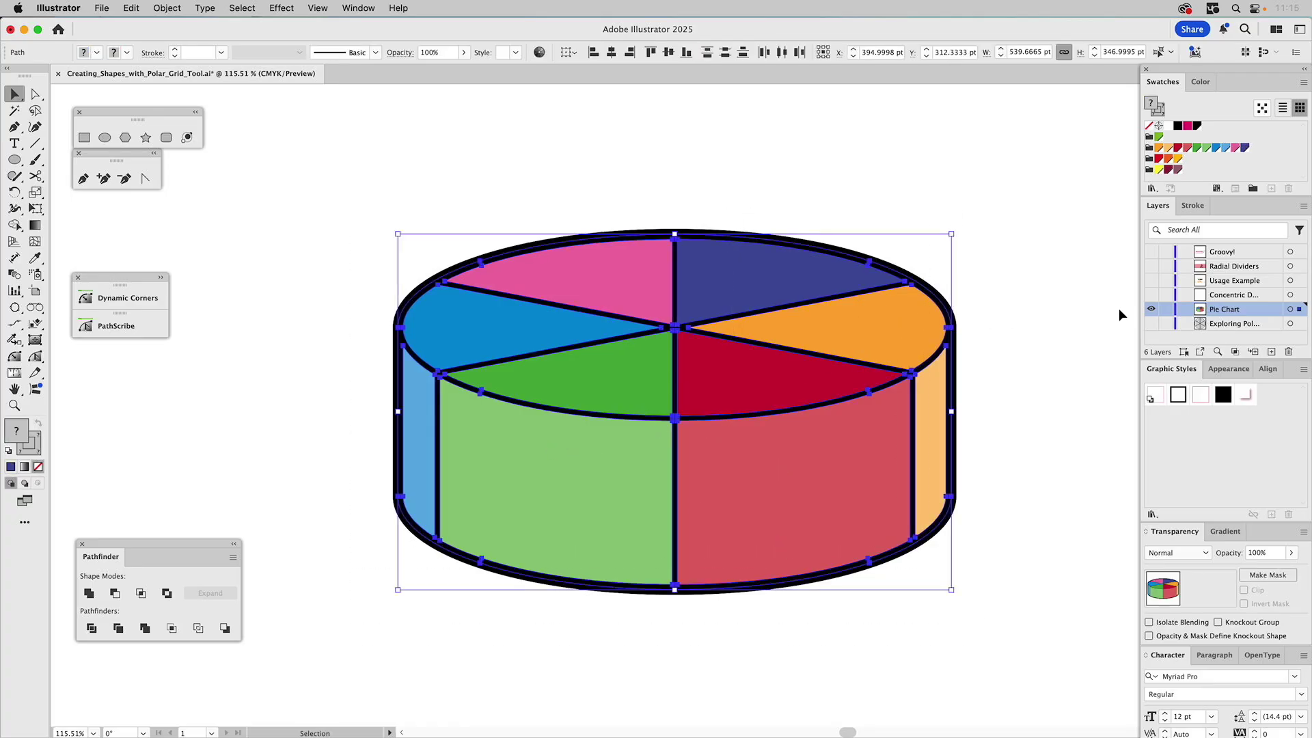
Hide the Pie Chart layer, show the bottom polar grid exploration layer, and delete the grid on it
click(1152, 309)
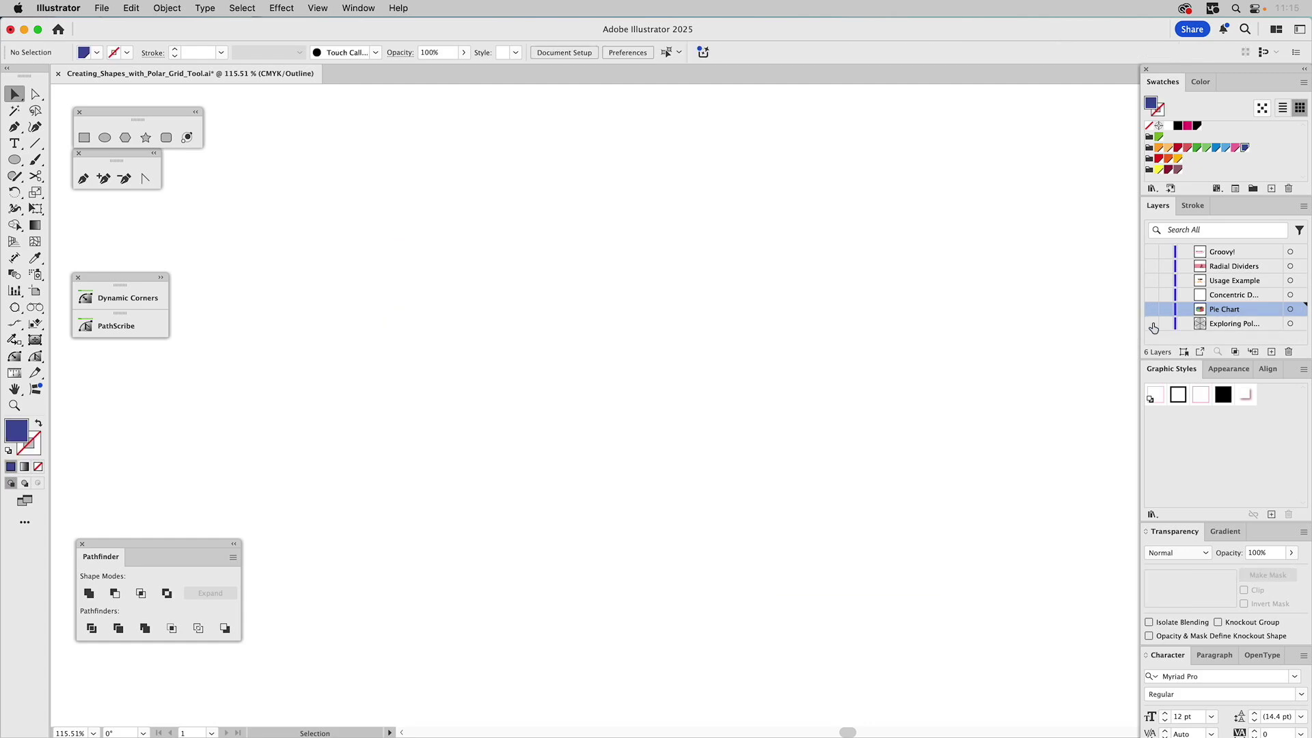
click(1152, 324)
drag(760, 252, 380, 457)
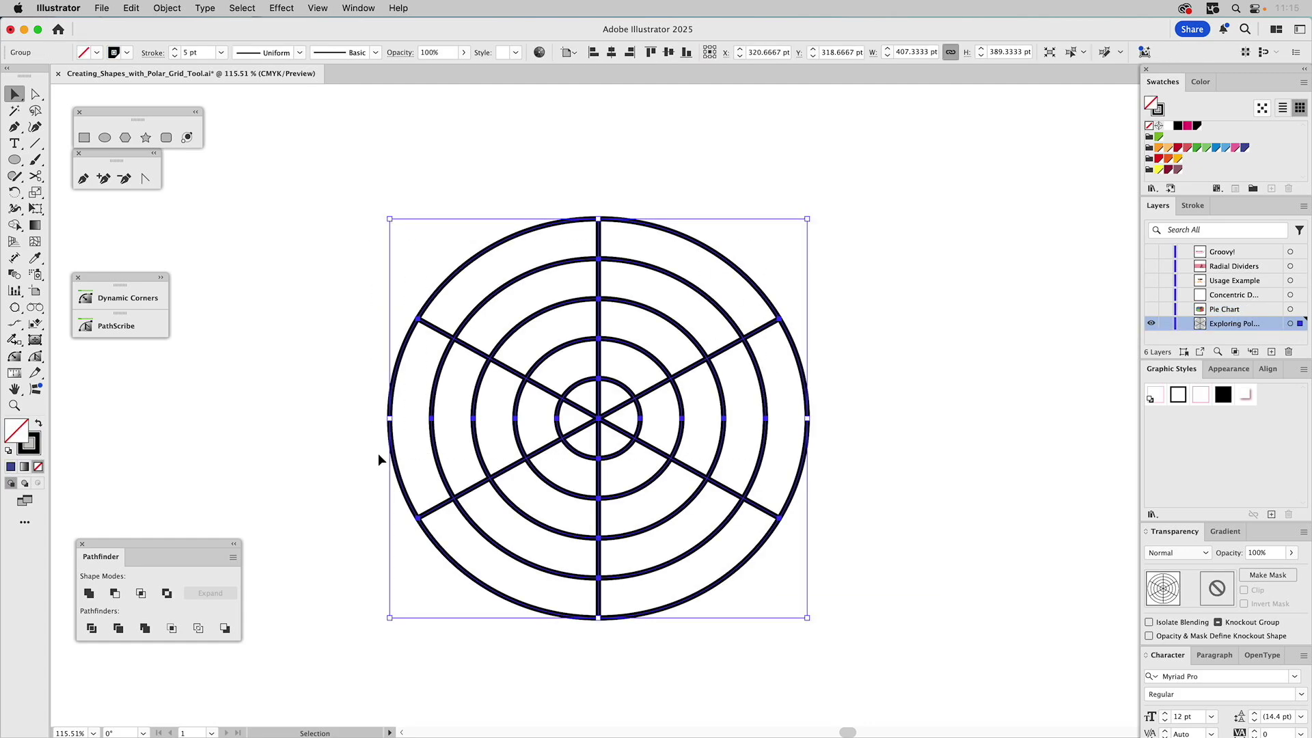
key(Delete)
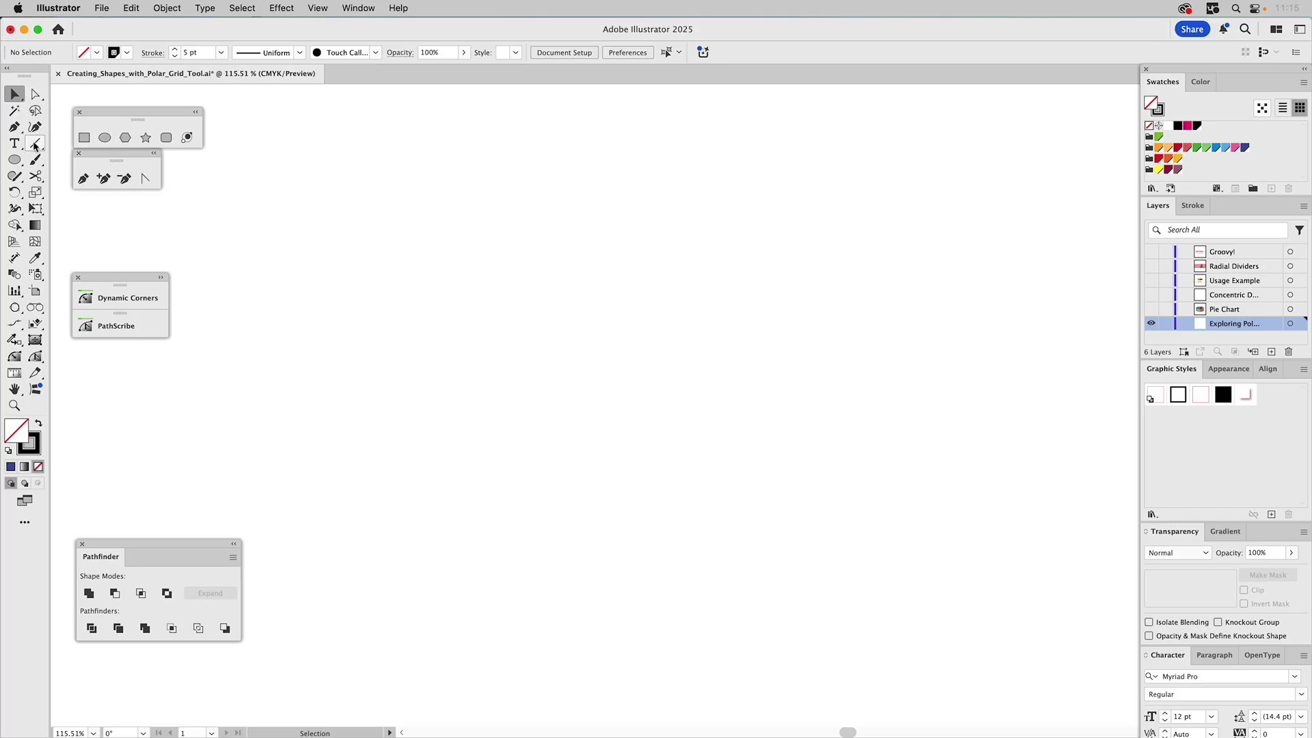
Draw a trial flattened polar grid about 277 pt wide and 140 pt tall with six radial dividers, and delete it
drag(35, 143, 81, 209)
drag(617, 328, 904, 477)
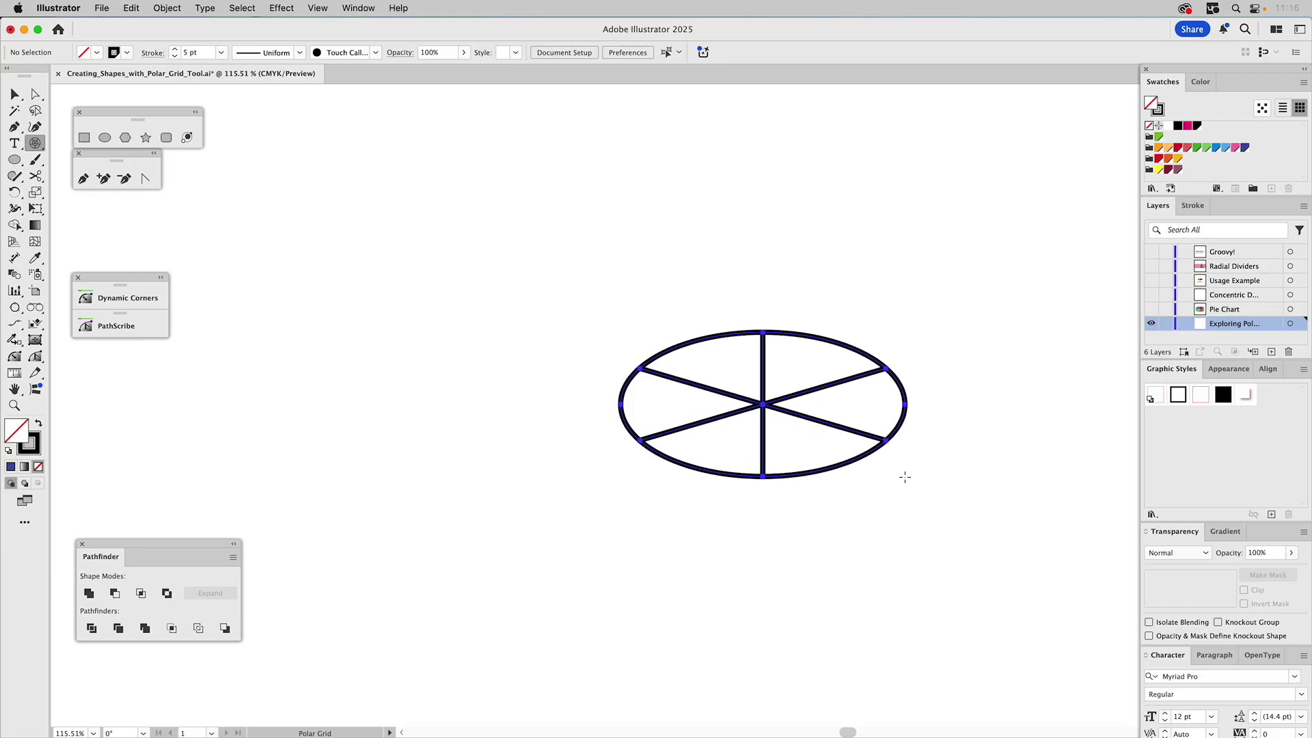
drag(905, 477, 904, 477)
key(Delete)
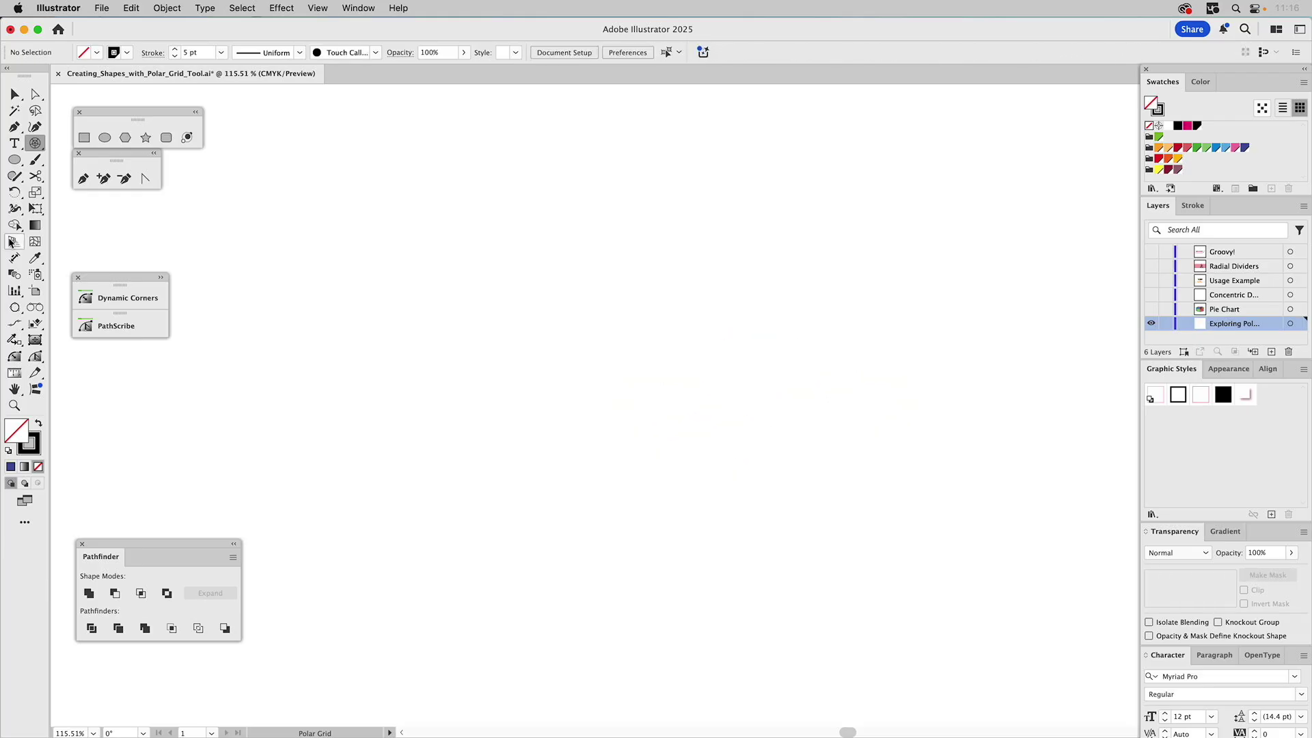
Enable Create Compound Path From Ellipses in the Polar Grid tool's options
double_click(35, 142)
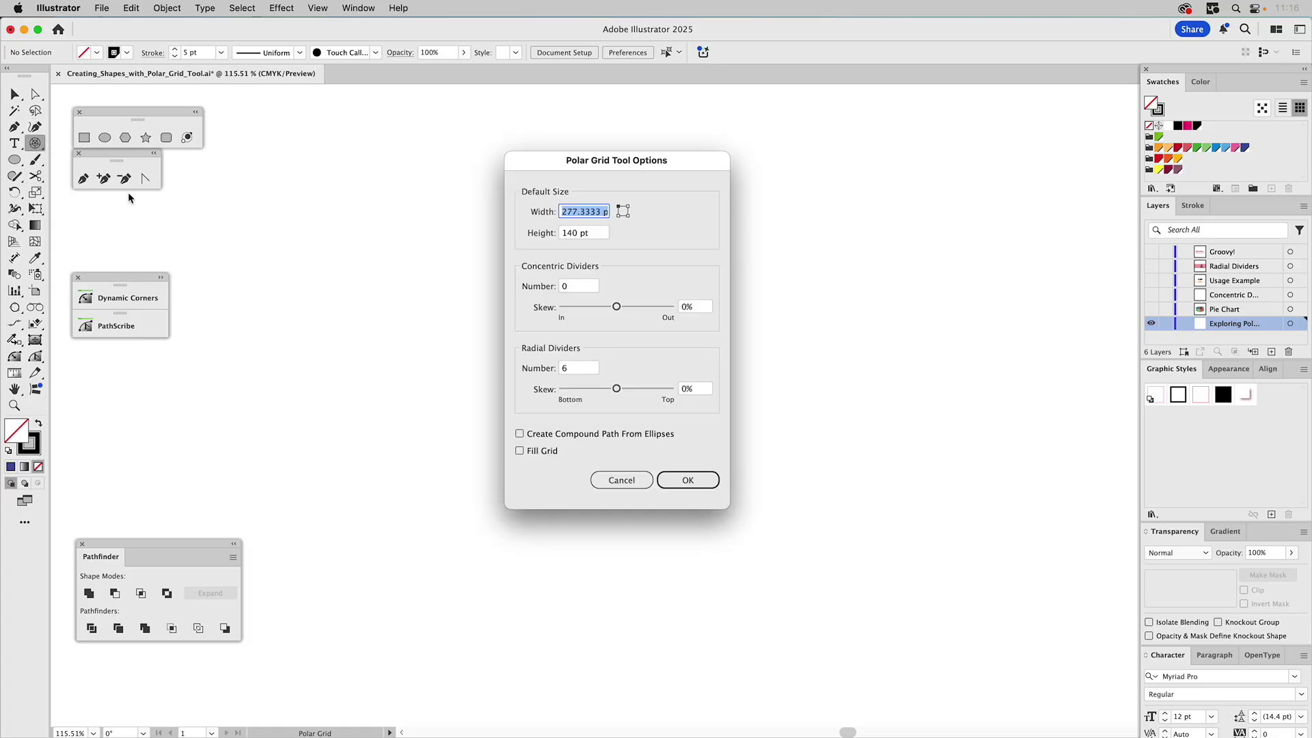
click(548, 435)
click(685, 485)
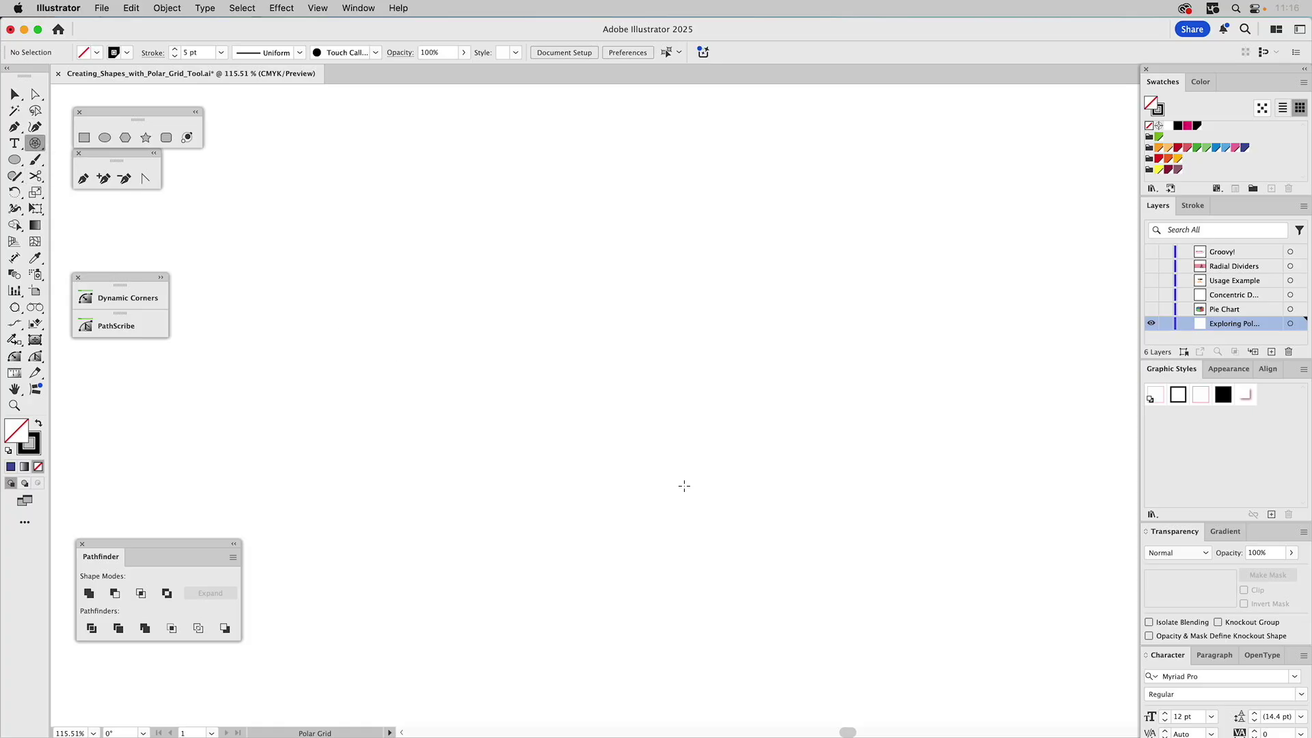
Draw a trial flattened polar grid about 326 pt wide and 180 pt tall with six radial dividers, and ungroup it
drag(527, 287, 861, 472)
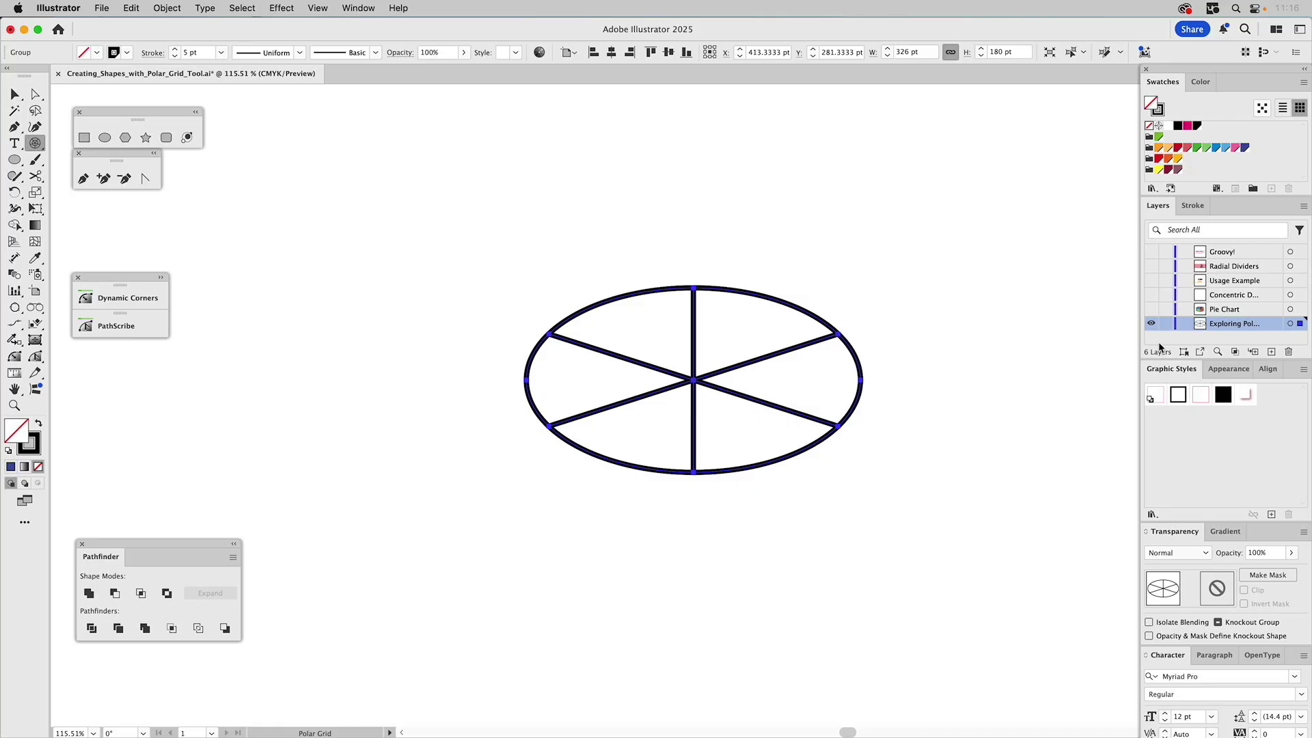
click(1227, 368)
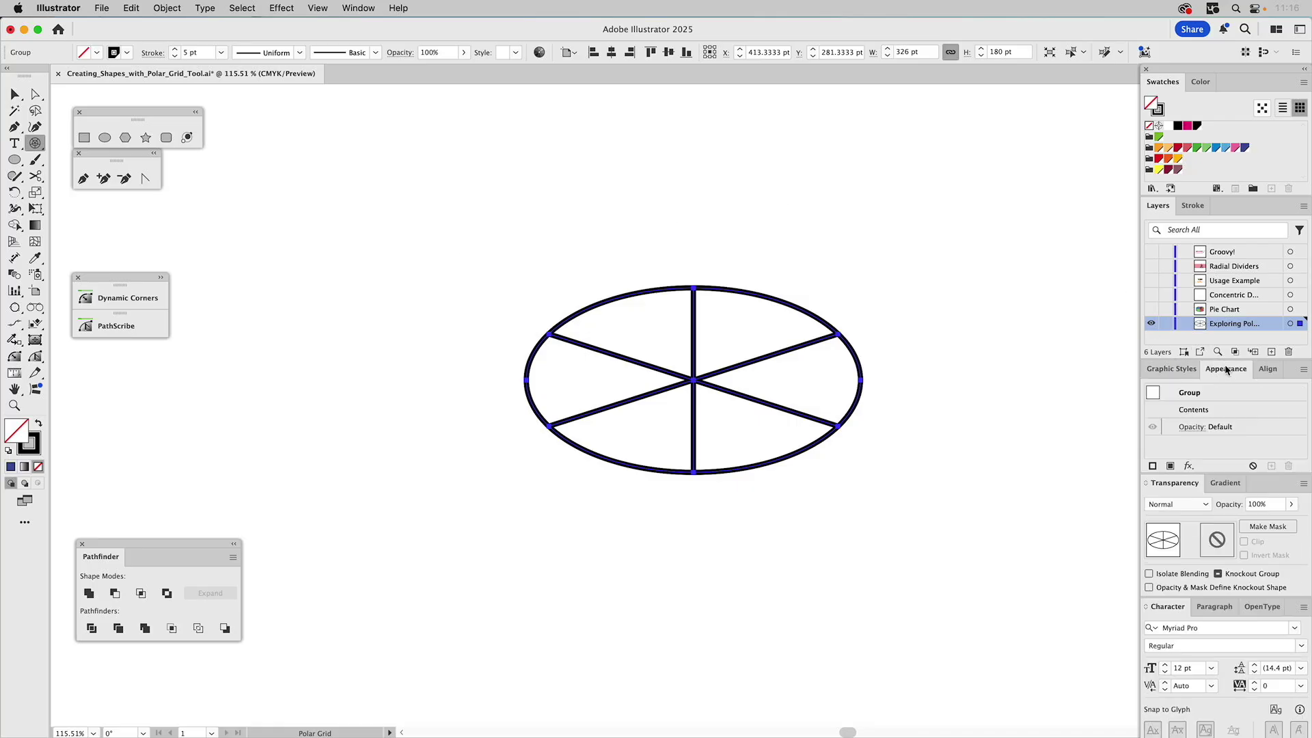
click(1181, 395)
key(shift+super+g)
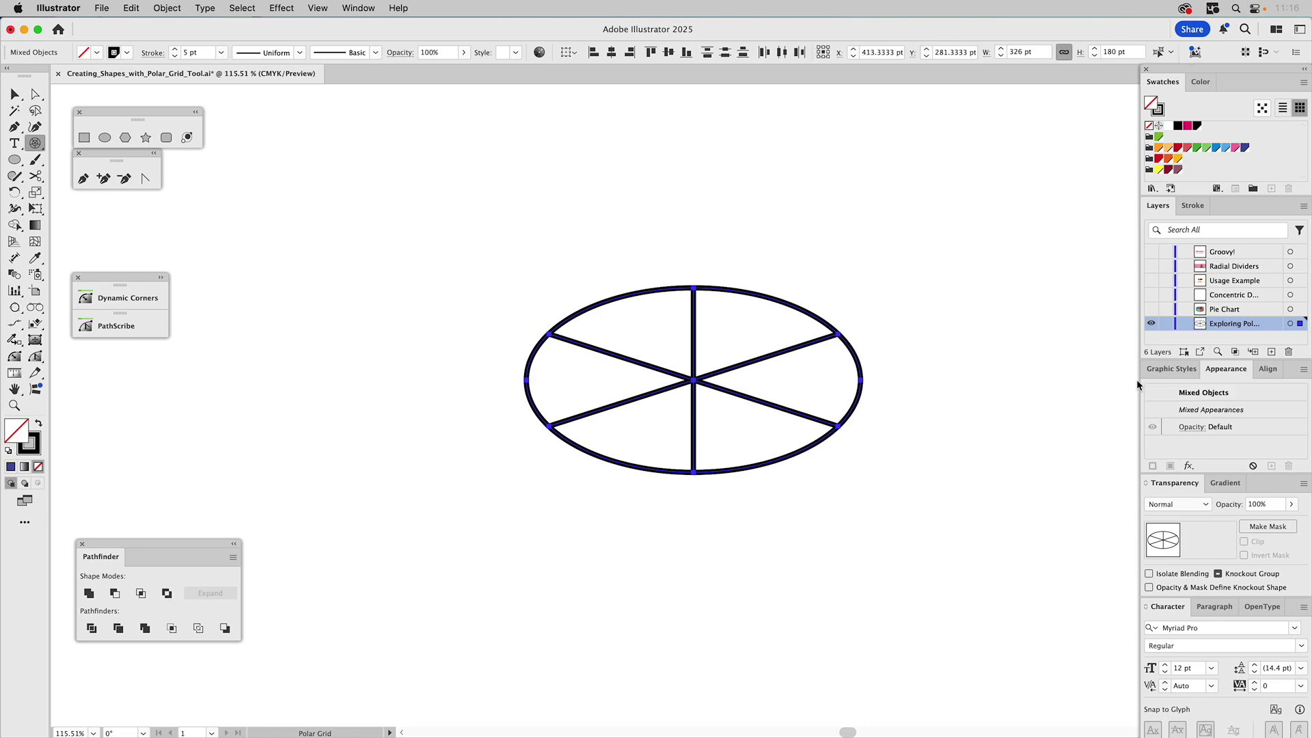
key(v)
click(815, 261)
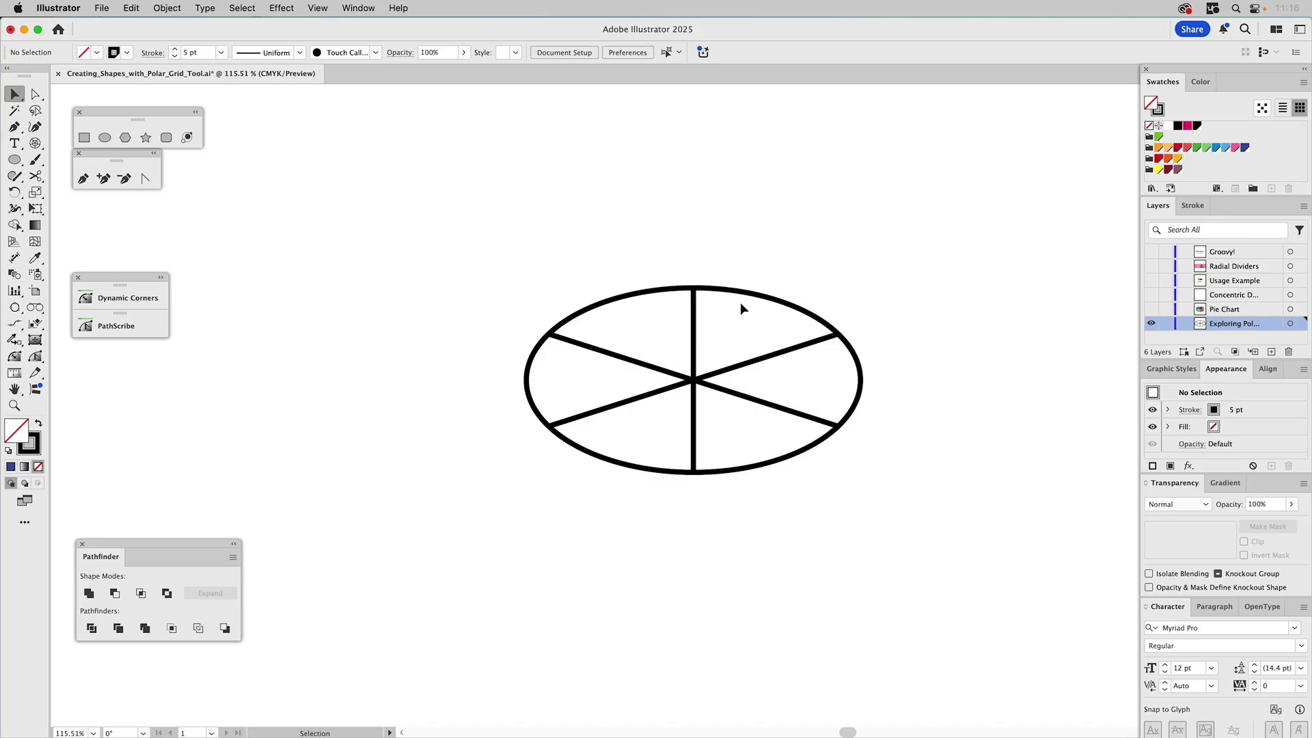
Pull the trial grid's ellipse and dividers apart to test how they separate, and delete all the pieces
drag(746, 294, 698, 301)
double_click(677, 295)
double_click(671, 244)
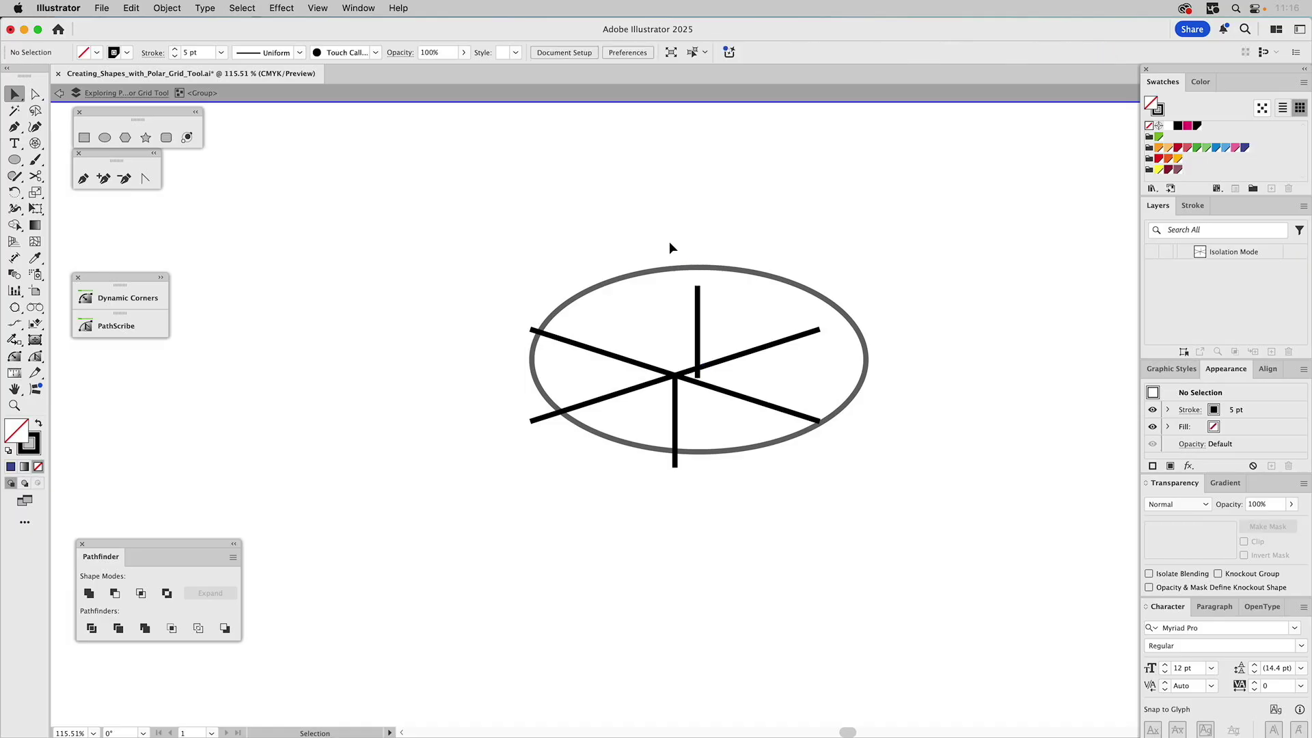
drag(545, 249, 834, 510)
key(Delete)
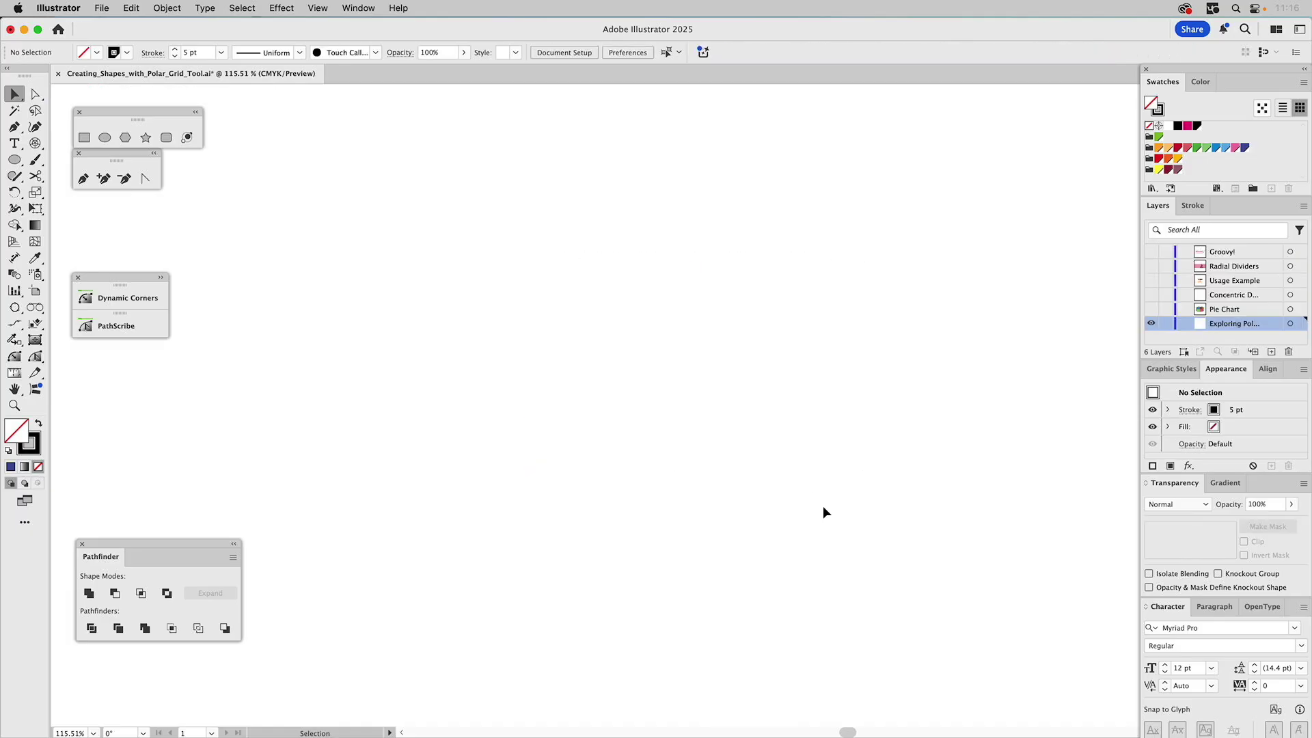
Hide the polar grid exploration layer, view and hide the Pie Chart layer, and make the concentric dividers layer visible and active
click(1152, 323)
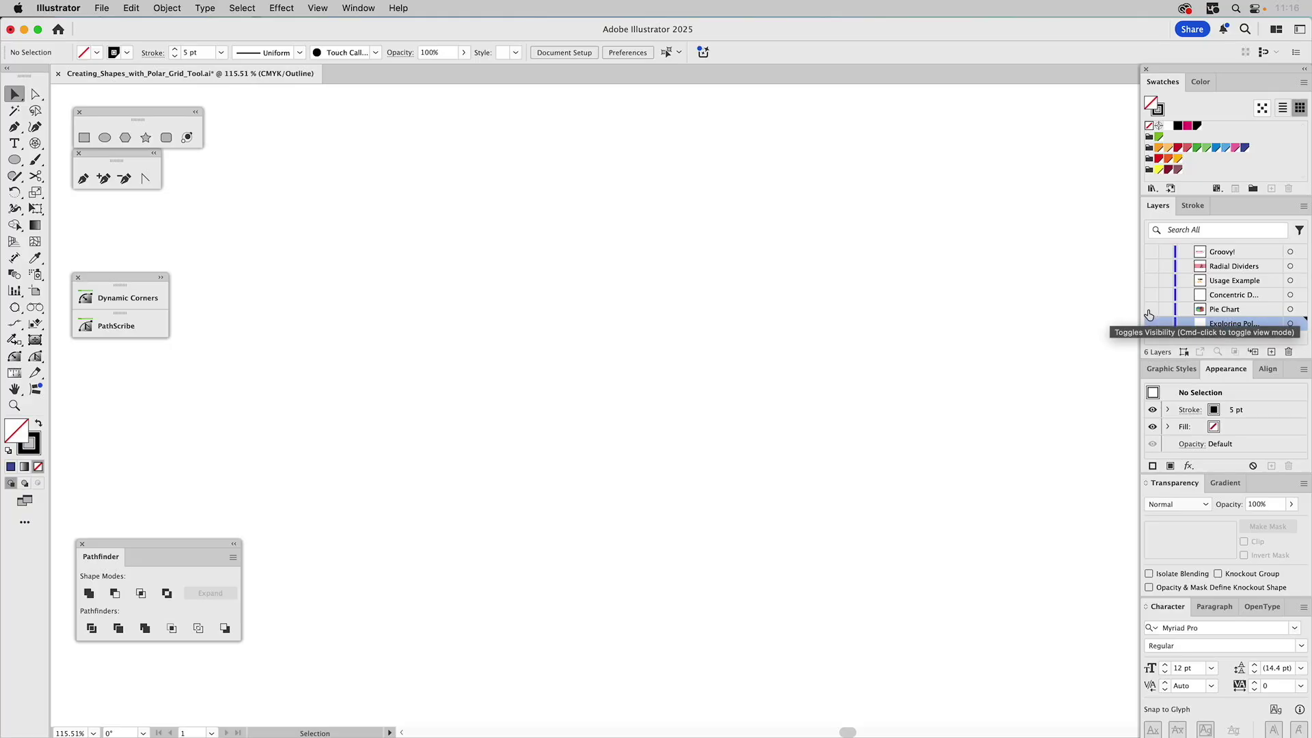
click(1150, 311)
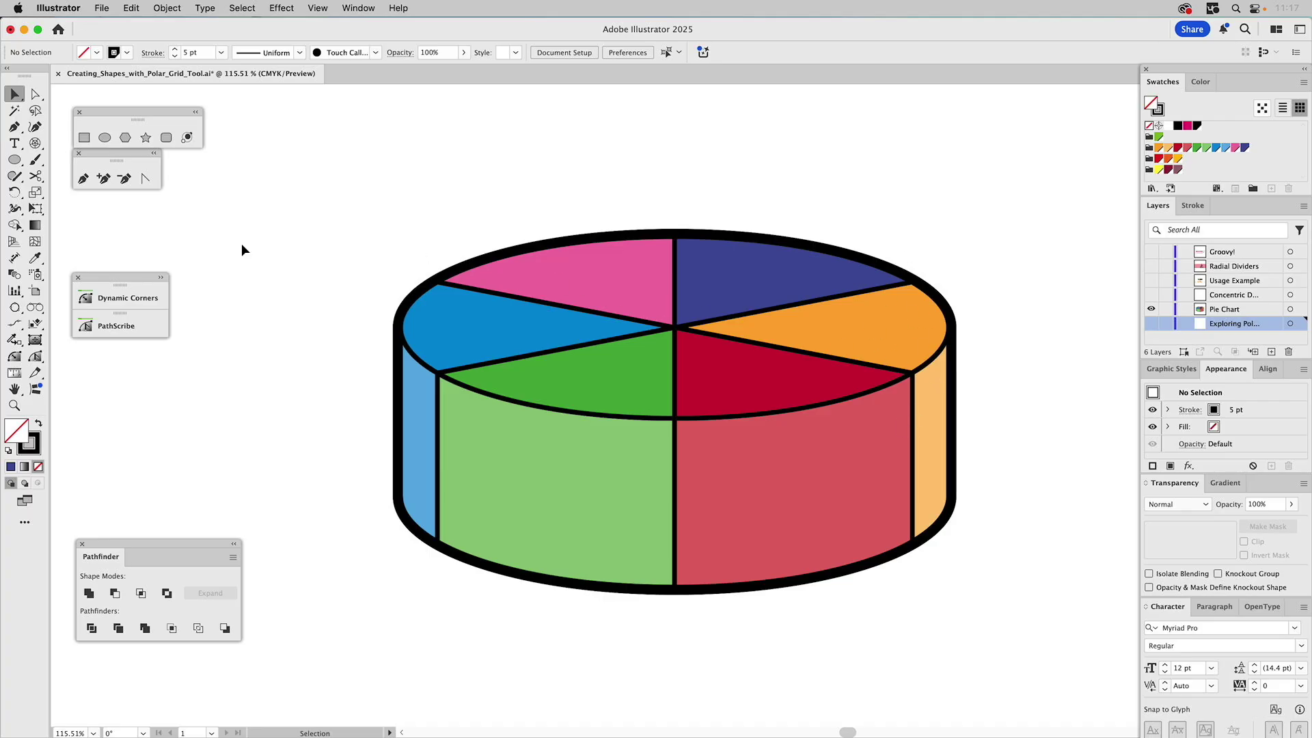
click(1152, 309)
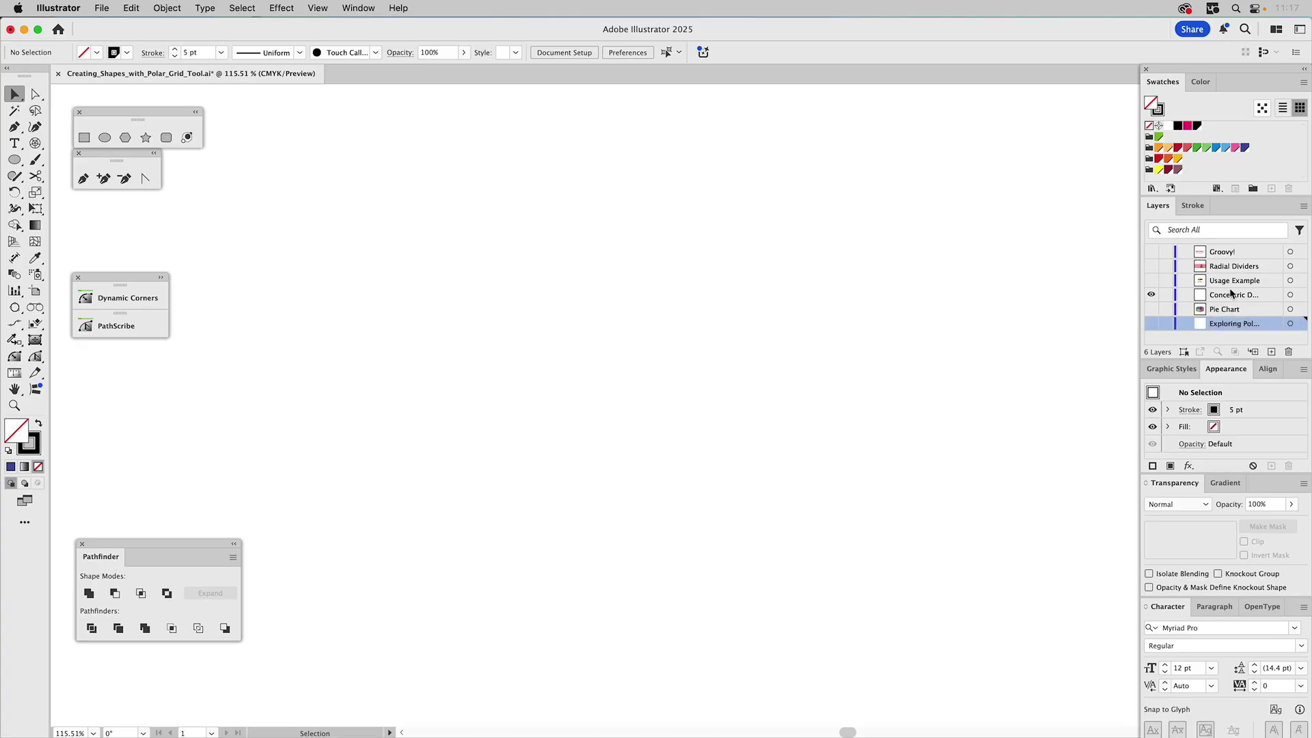
click(1232, 295)
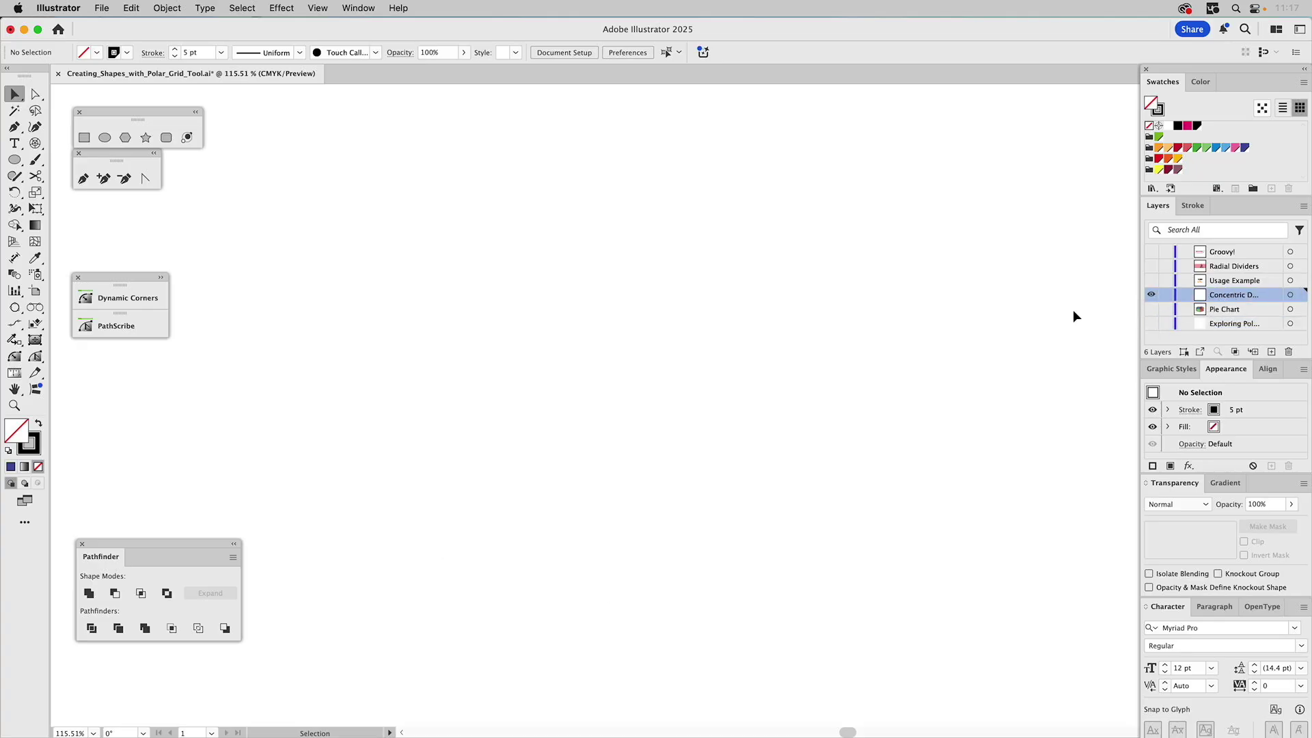
Turn off Create Compound Path From Ellipses for the Polar Grid tool, and choose the black-outline graphic style
double_click(36, 144)
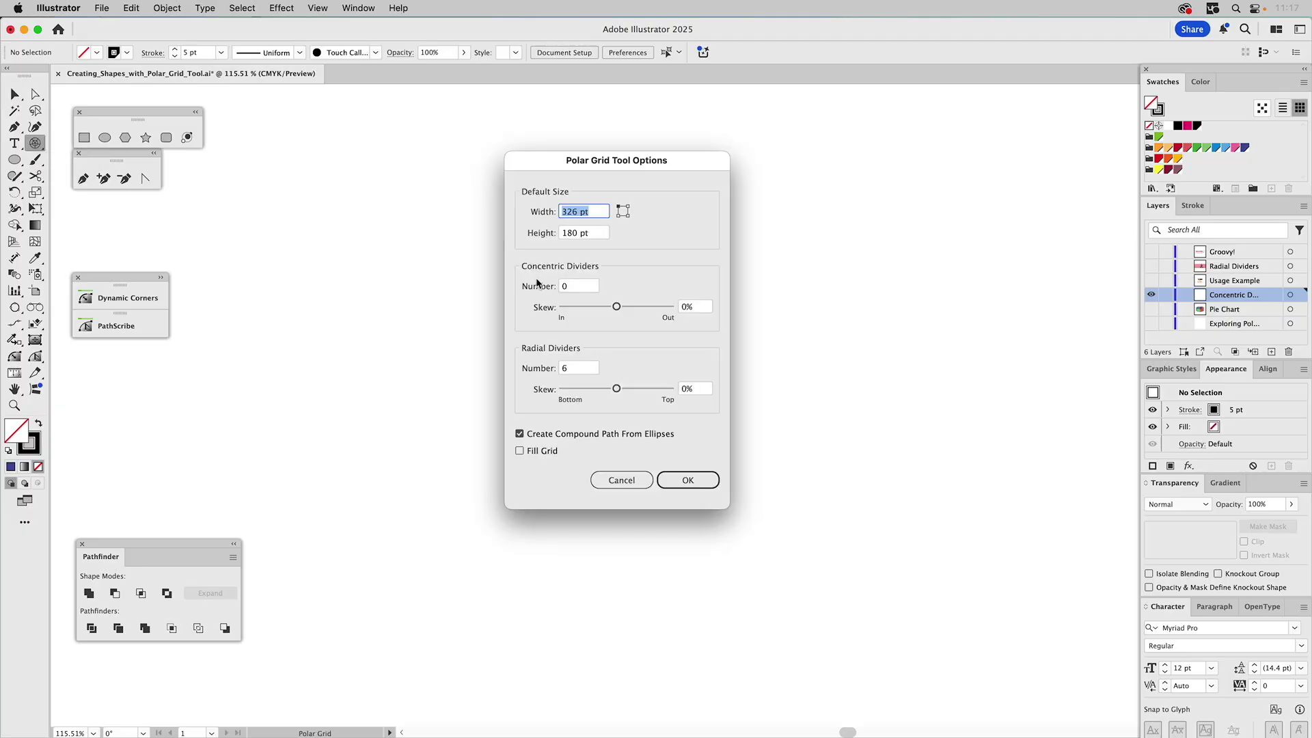
click(561, 436)
click(691, 477)
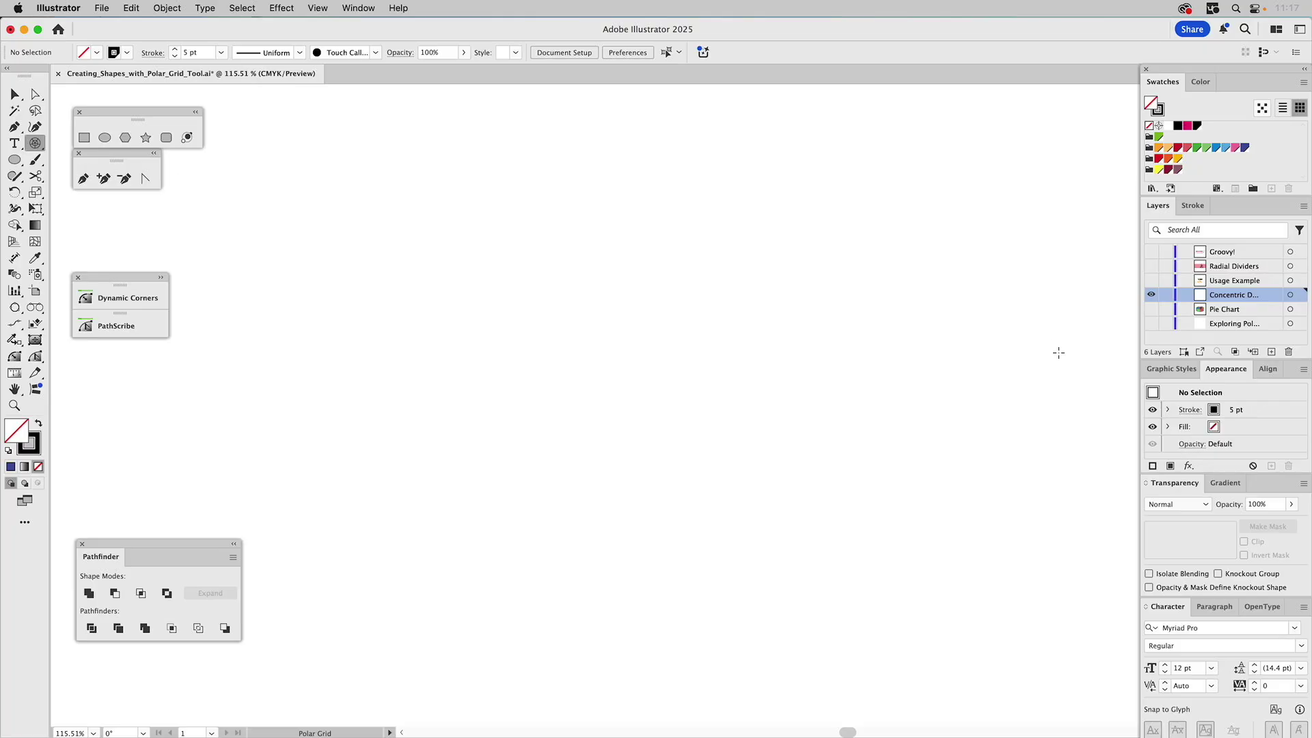
click(1190, 369)
click(1178, 396)
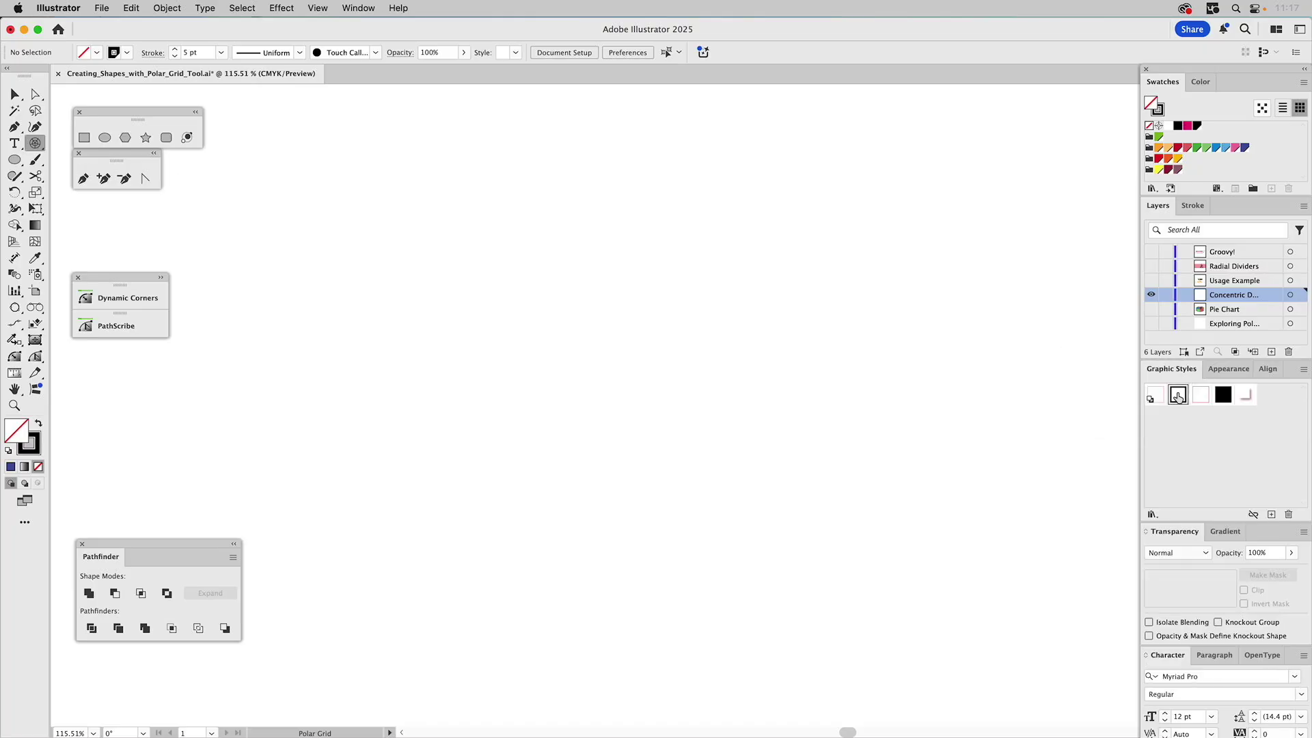
Draw a perfectly round polar grid about 282 pt across with four concentric dividers and no radial dividers
drag(319, 277, 680, 611)
key(Right)
key(Left)
key(Left)
key(Left)
key(Left)
key(Left)
key(Left)
key(Left)
key(Up)
key(Up)
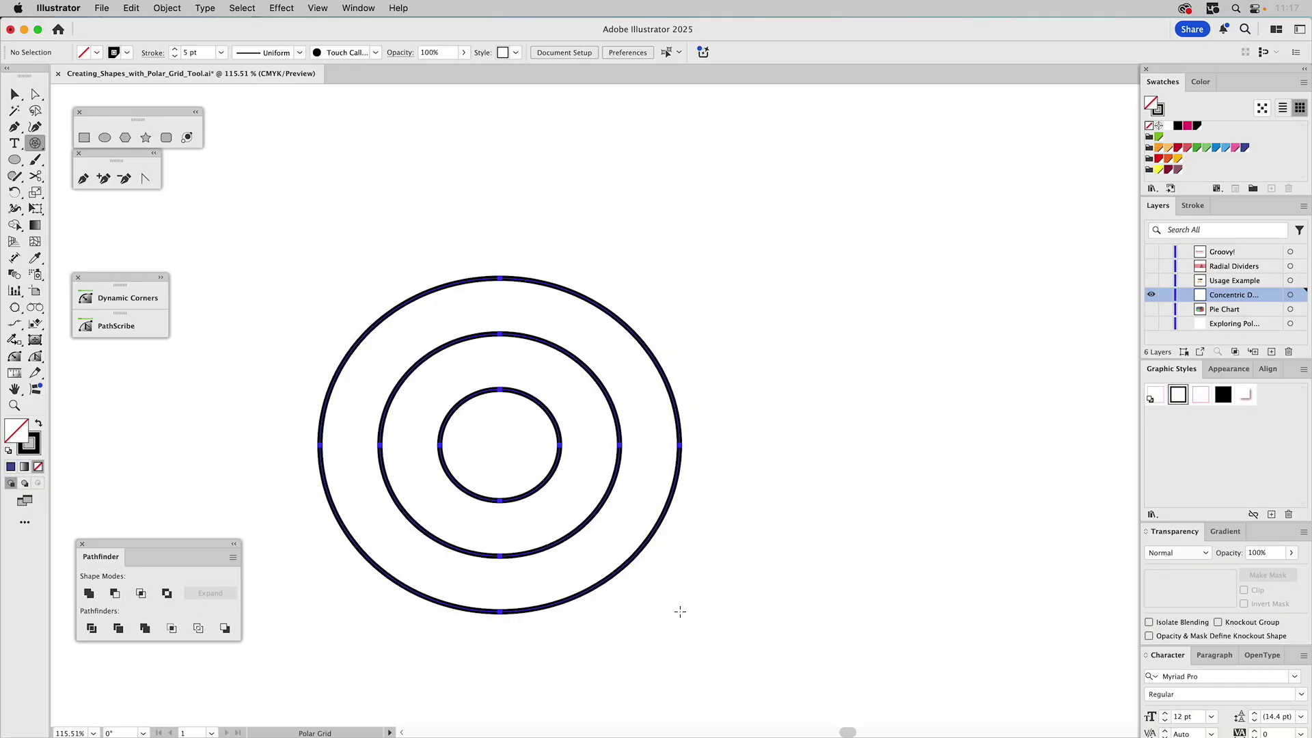
key(Up)
drag(680, 612, 610, 532)
key(Up)
key(v)
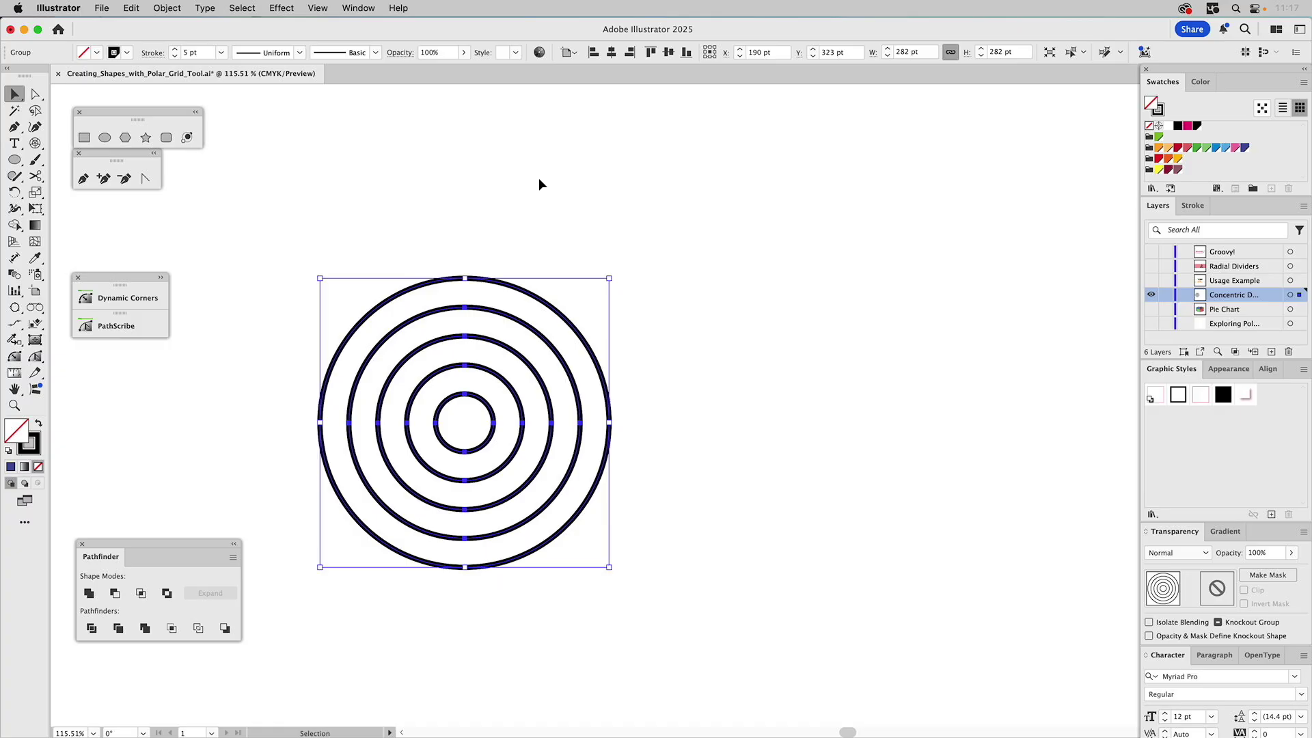
click(539, 180)
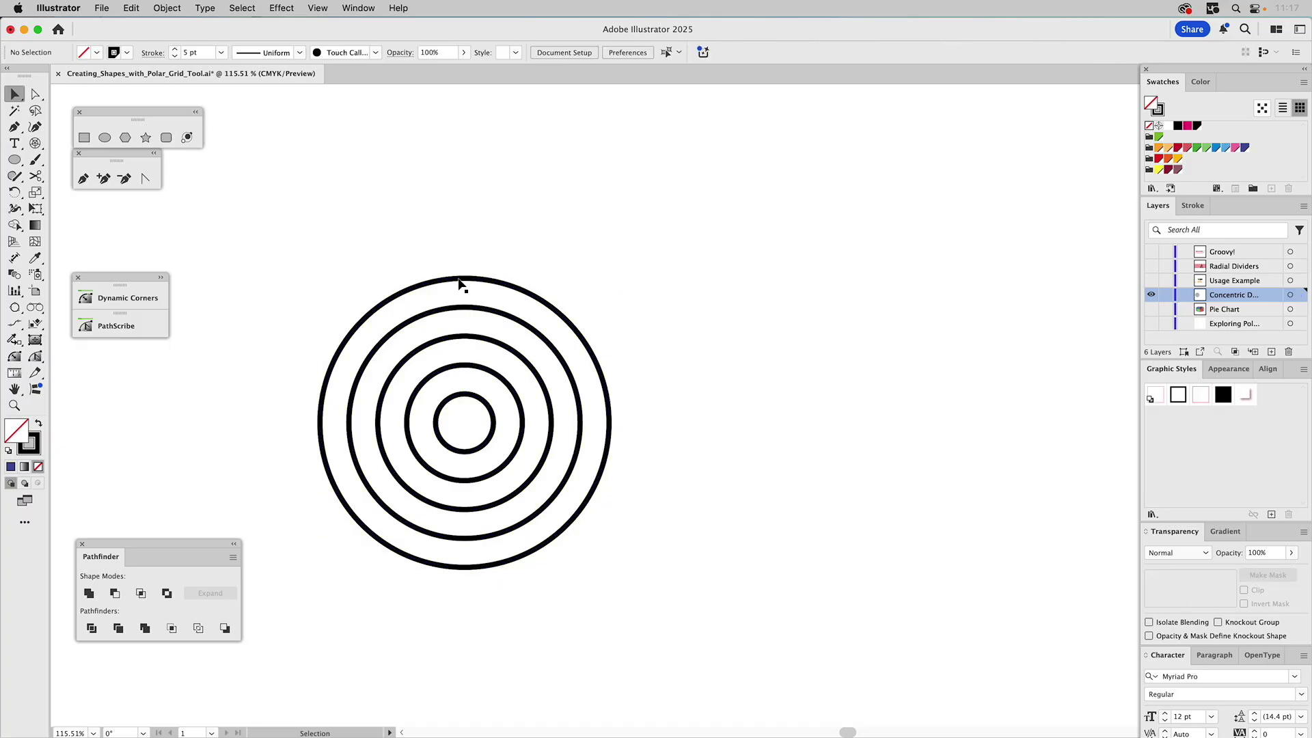
Duplicate the group of concentric circles beside the original, leaving a small gap between the two
click(459, 283)
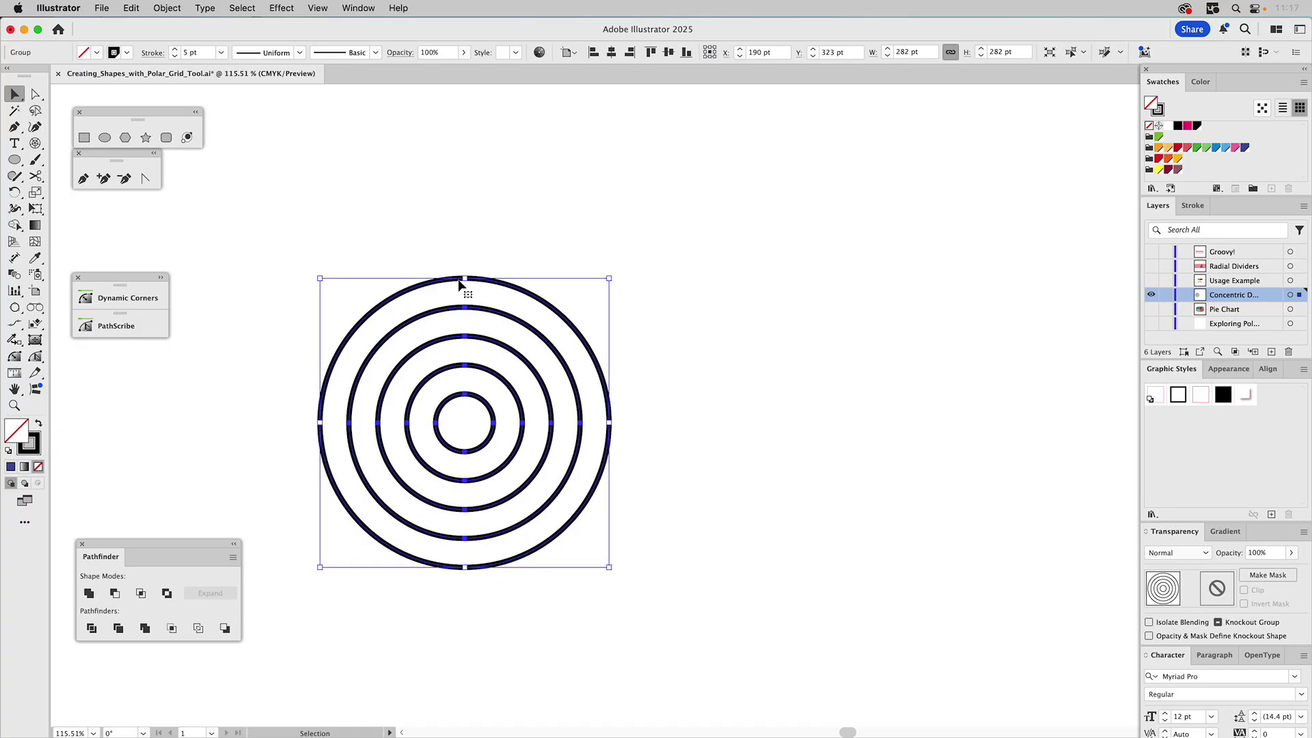
drag(454, 284, 805, 301)
click(595, 228)
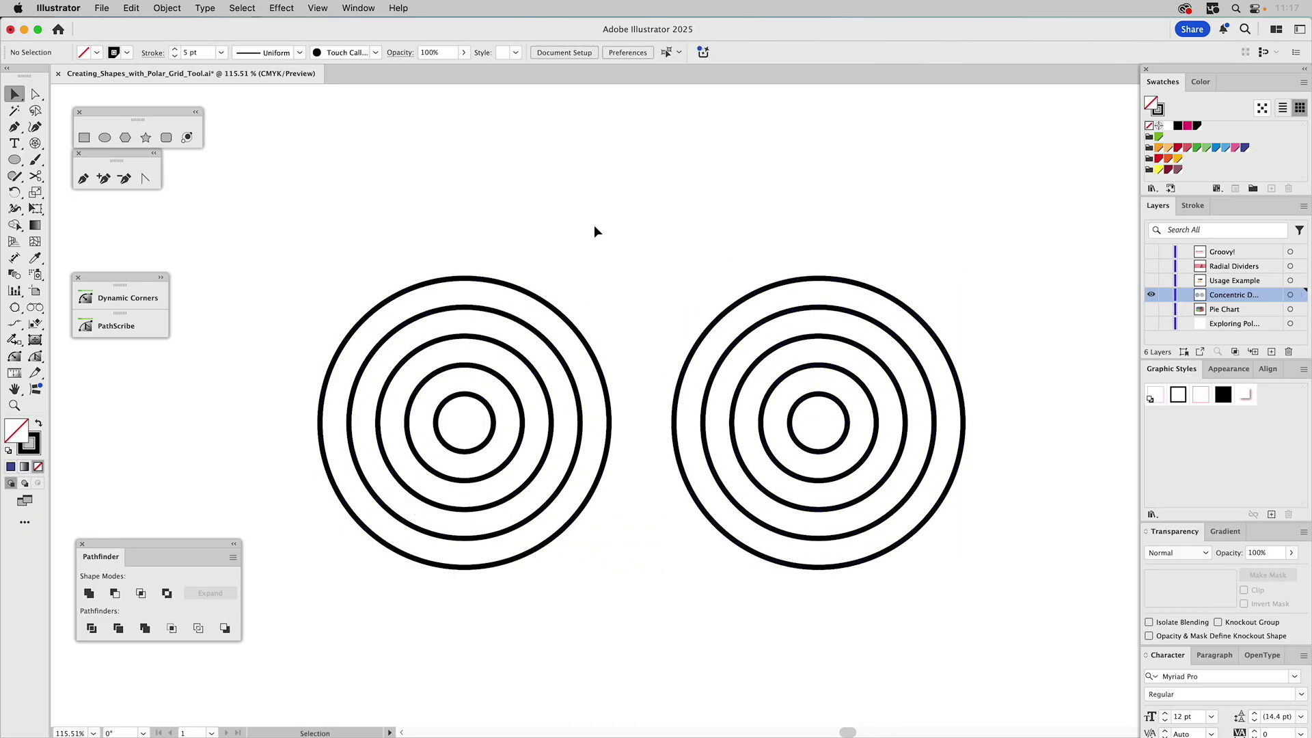
drag(540, 243, 556, 213)
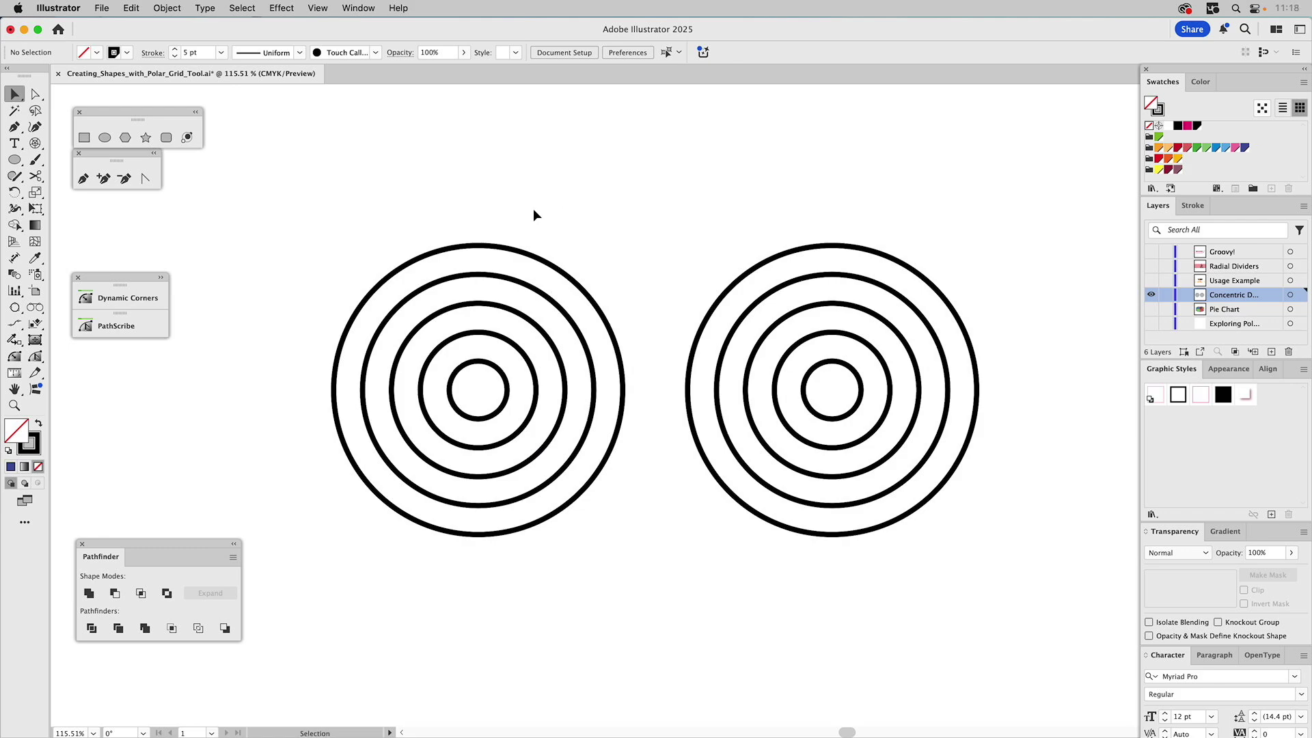
Set the stroke weight of both groups of concentric circles to 7 pt
drag(361, 205, 914, 525)
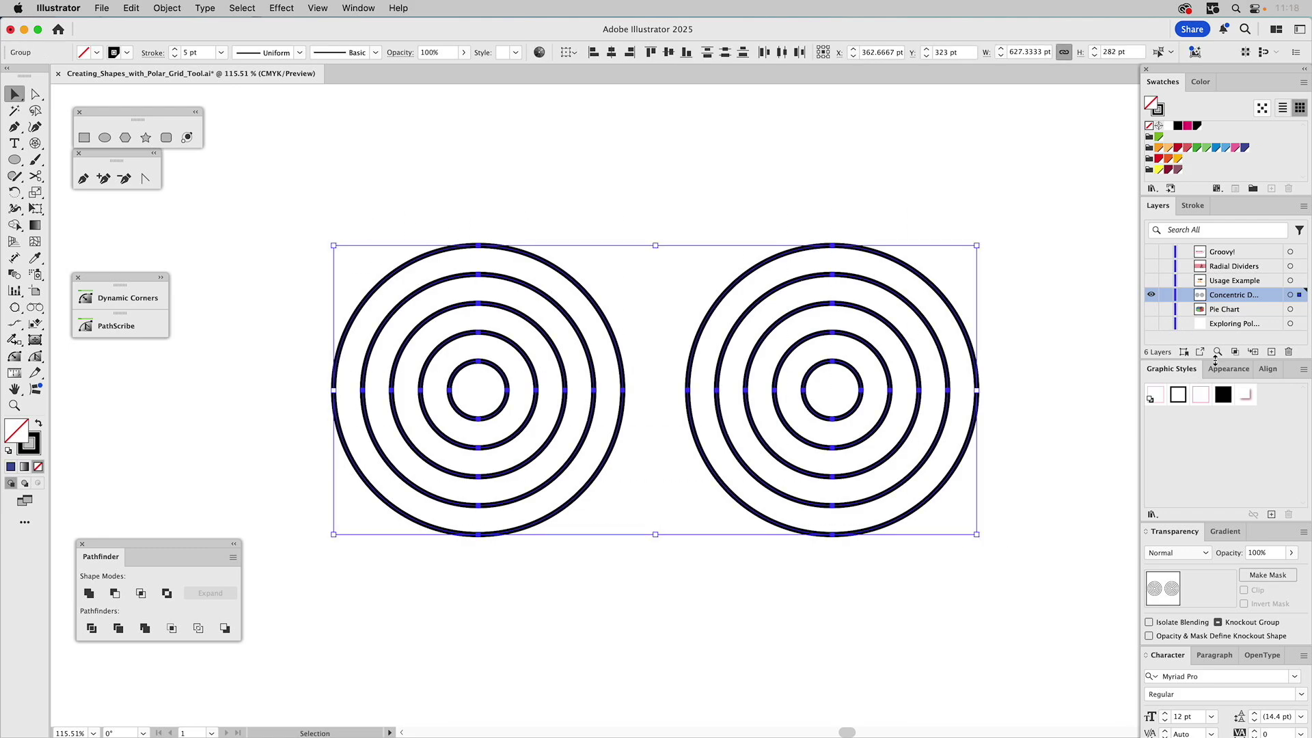
click(1192, 205)
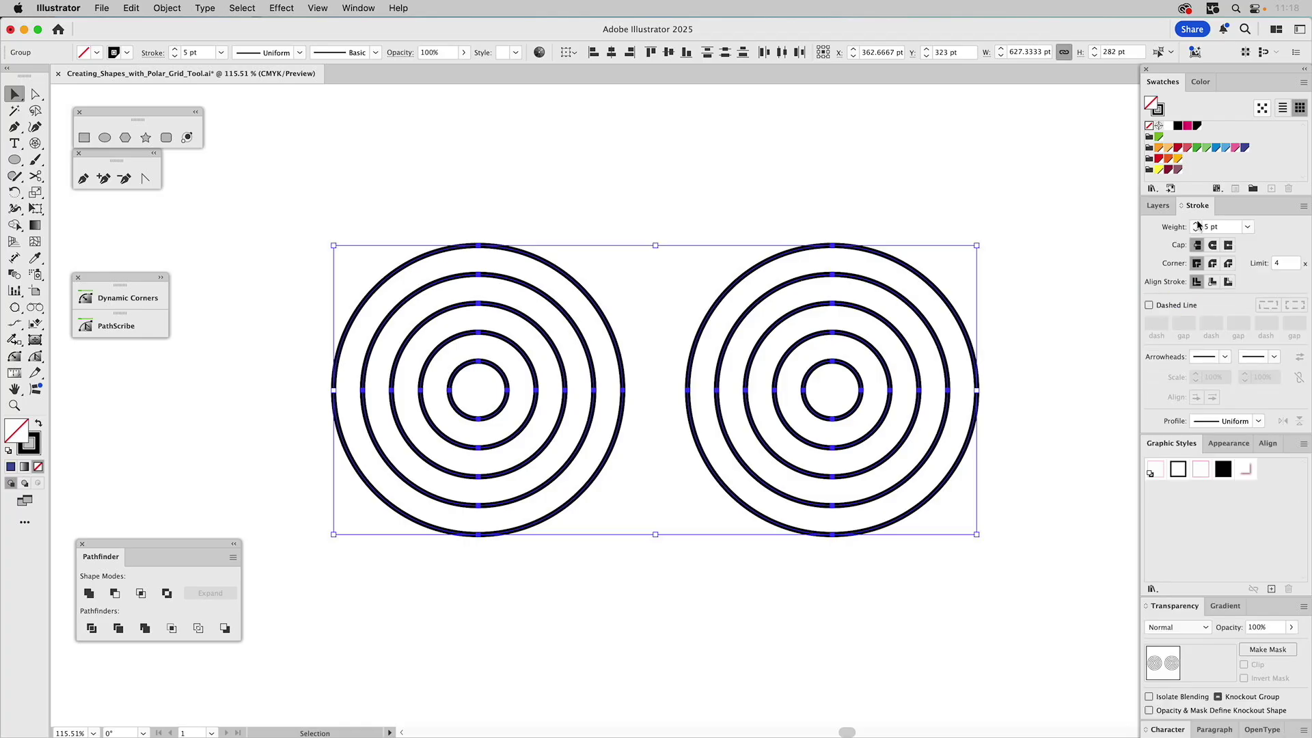
click(1196, 224)
click(1196, 224)
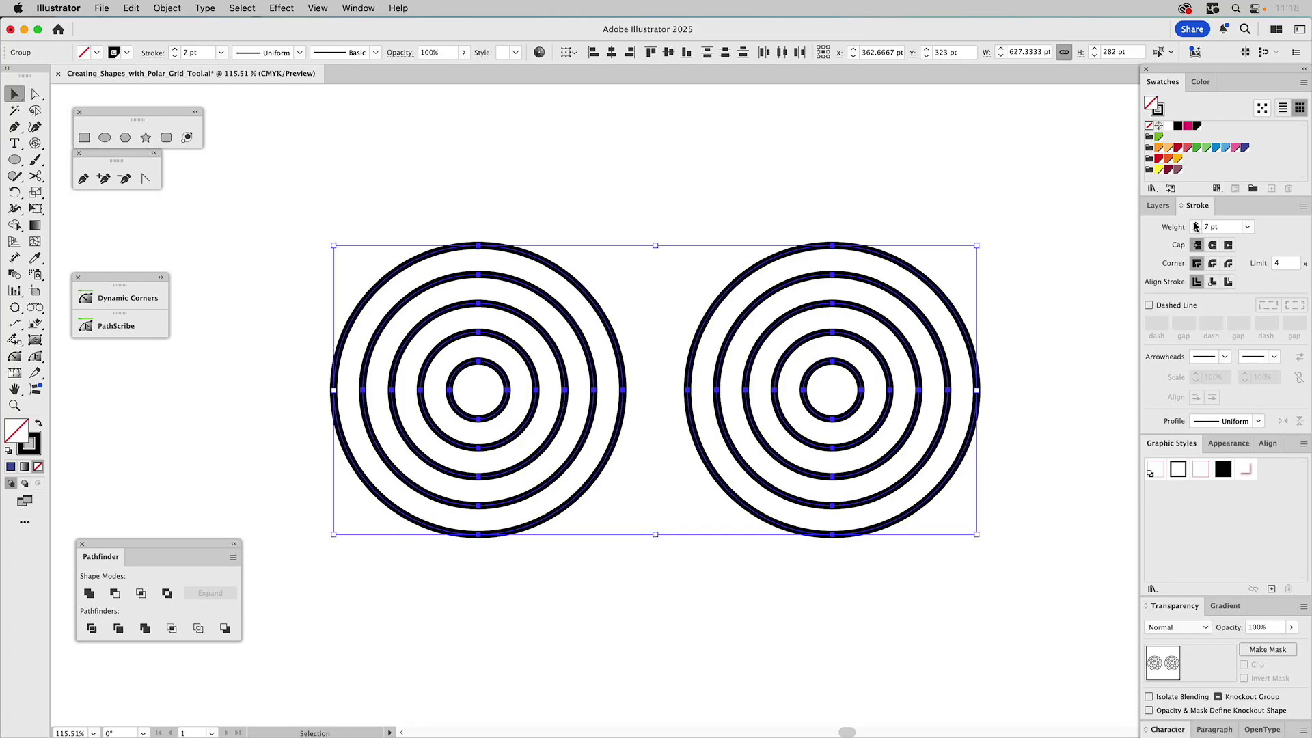
click(507, 180)
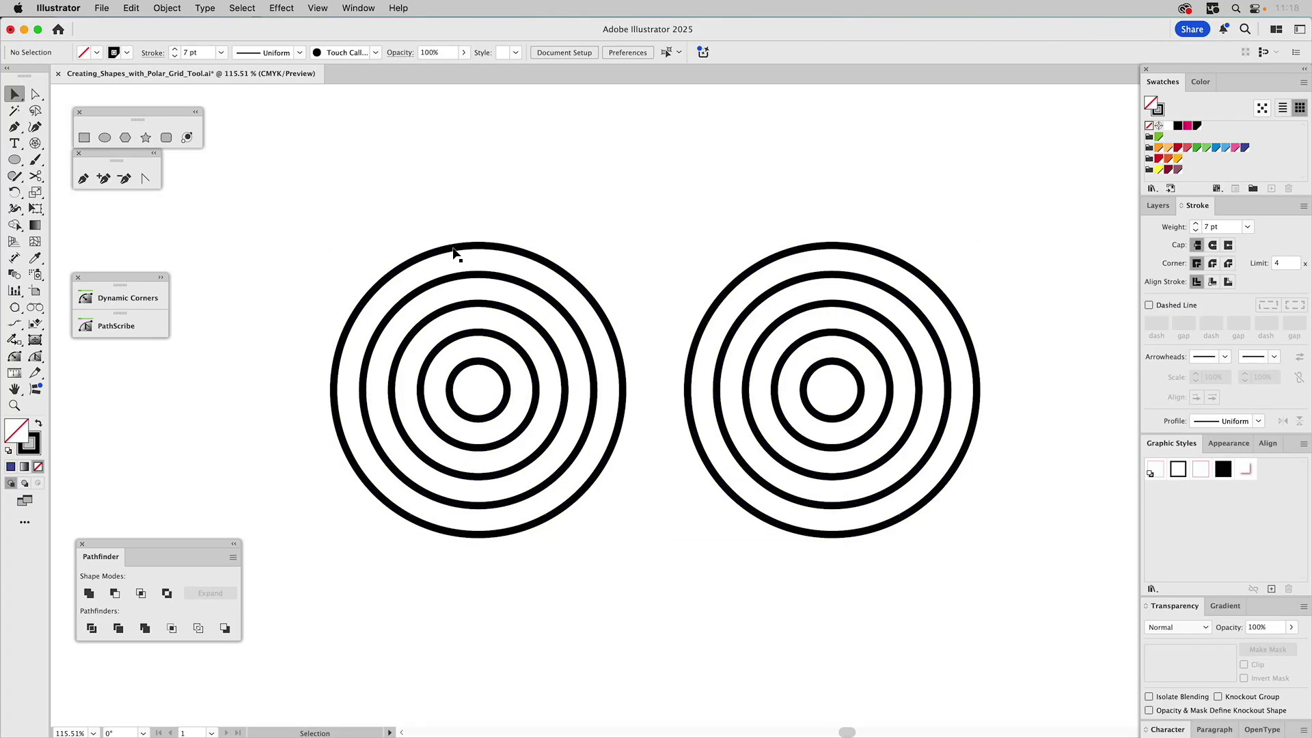
Ungroup the left set of concentric circles and check that a single ring can be selected alone
click(453, 252)
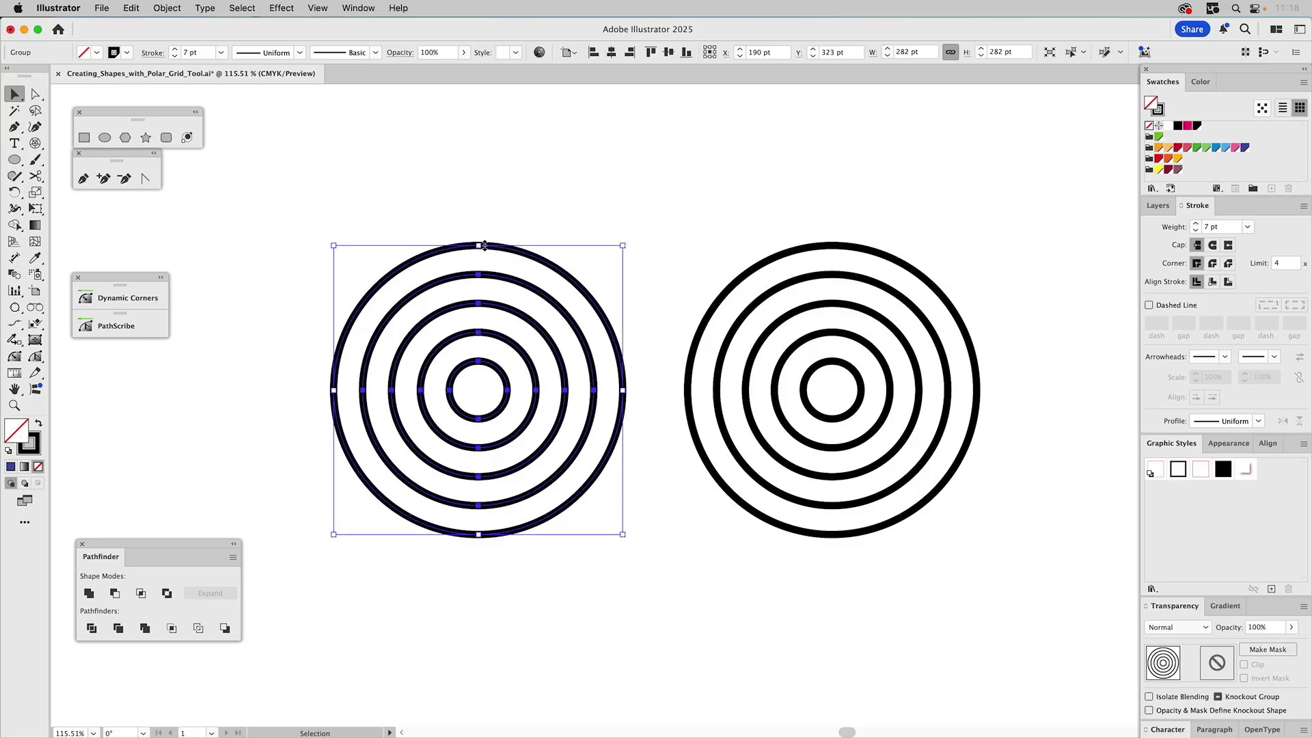
click(431, 215)
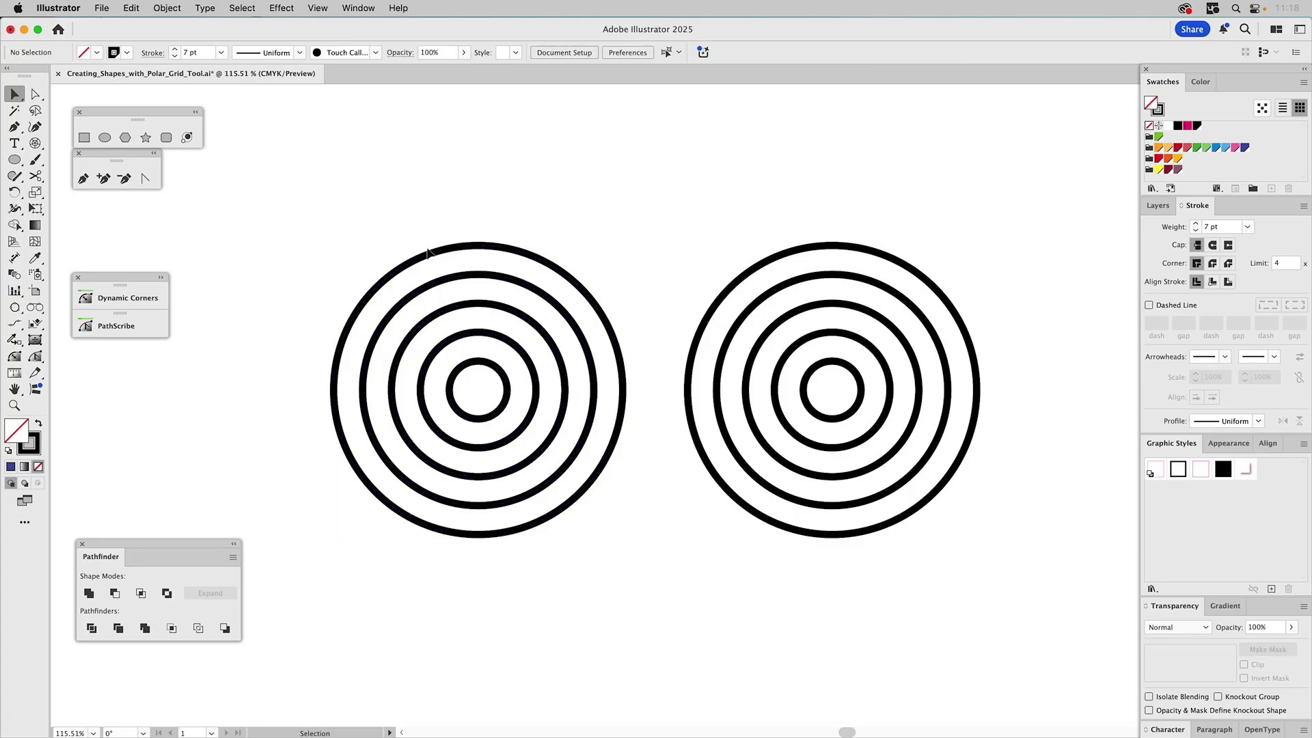
click(424, 258)
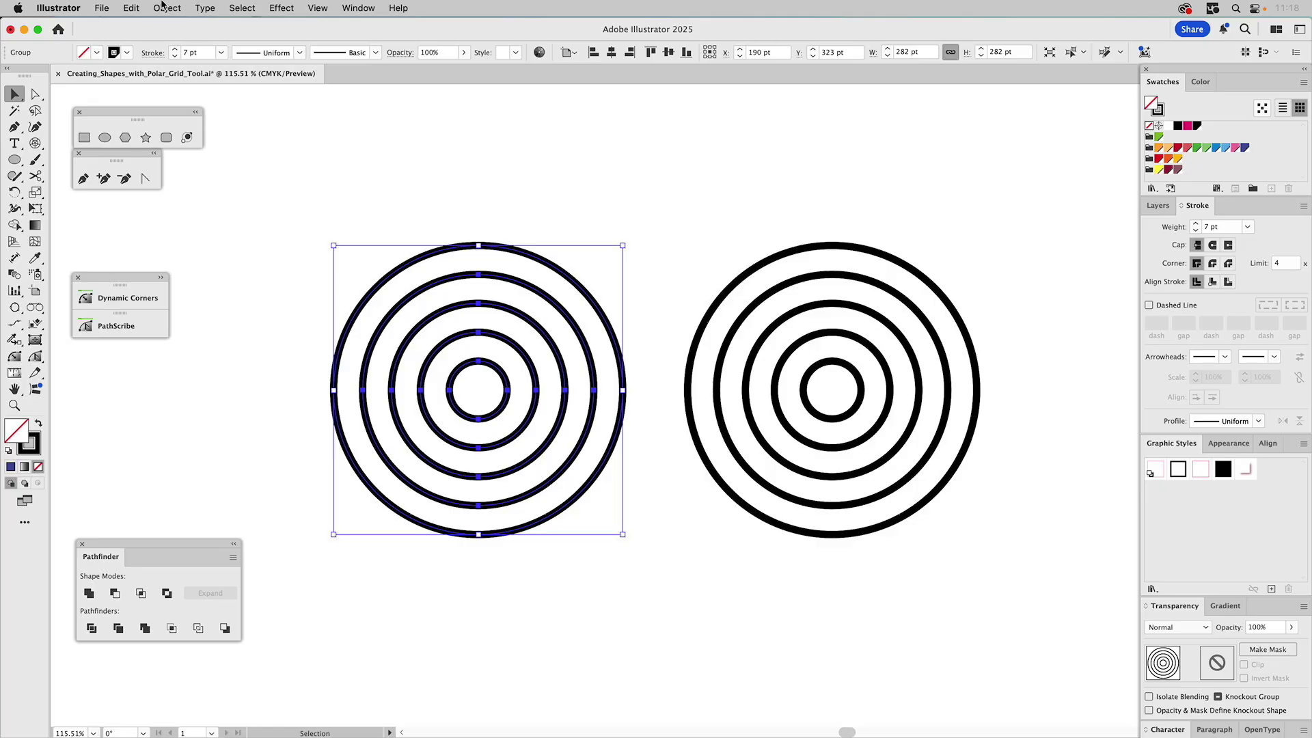
click(167, 7)
click(192, 113)
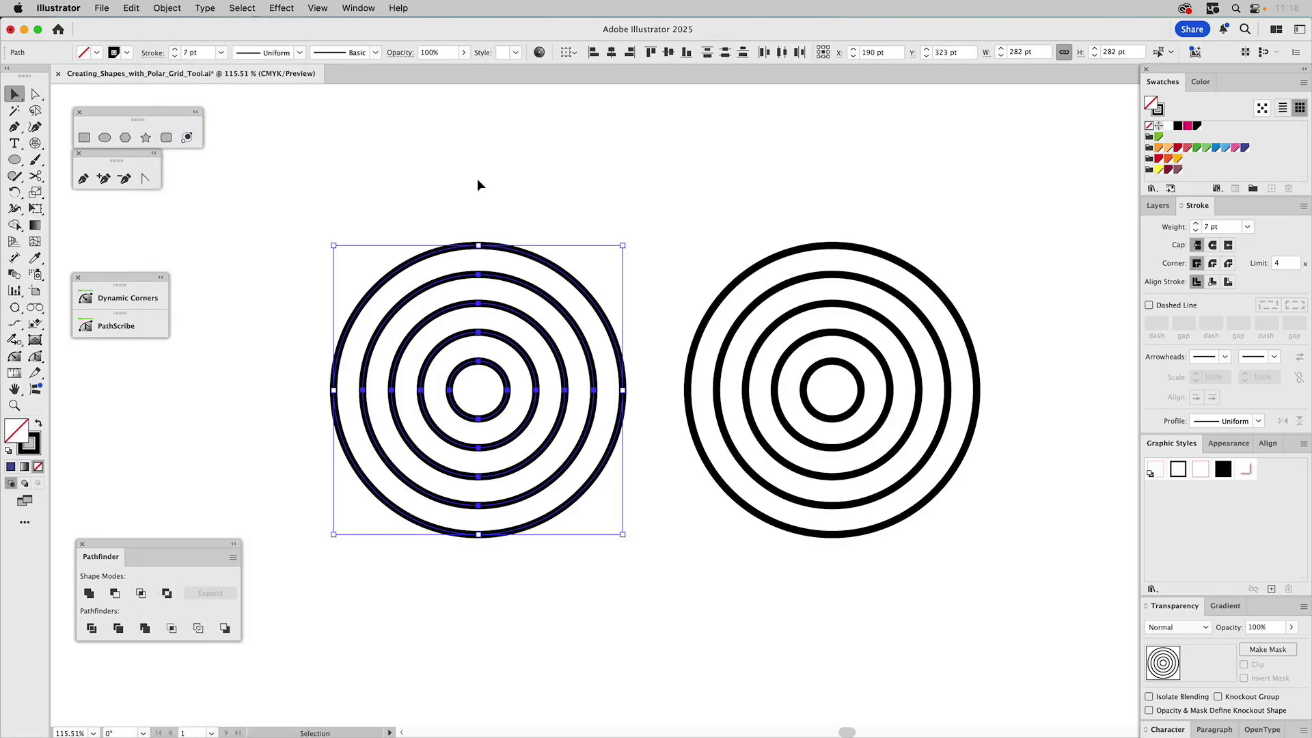
click(486, 279)
click(485, 279)
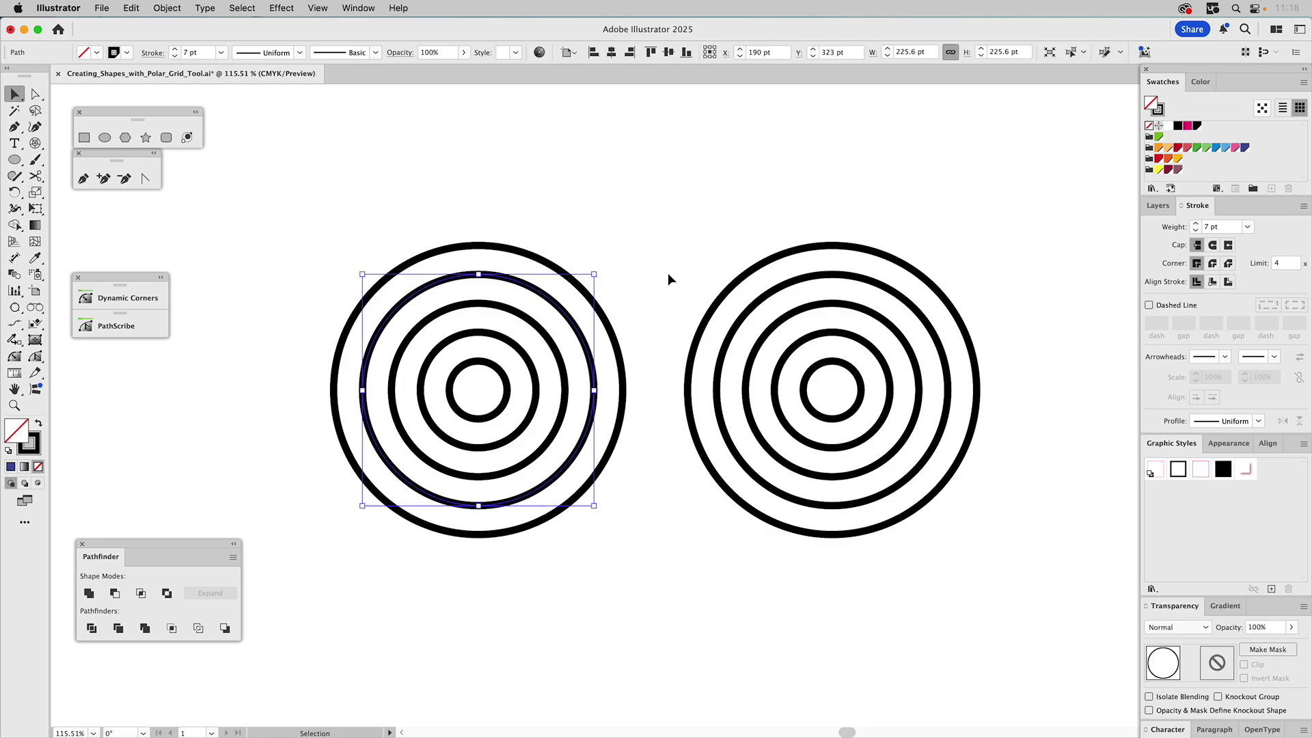
click(448, 224)
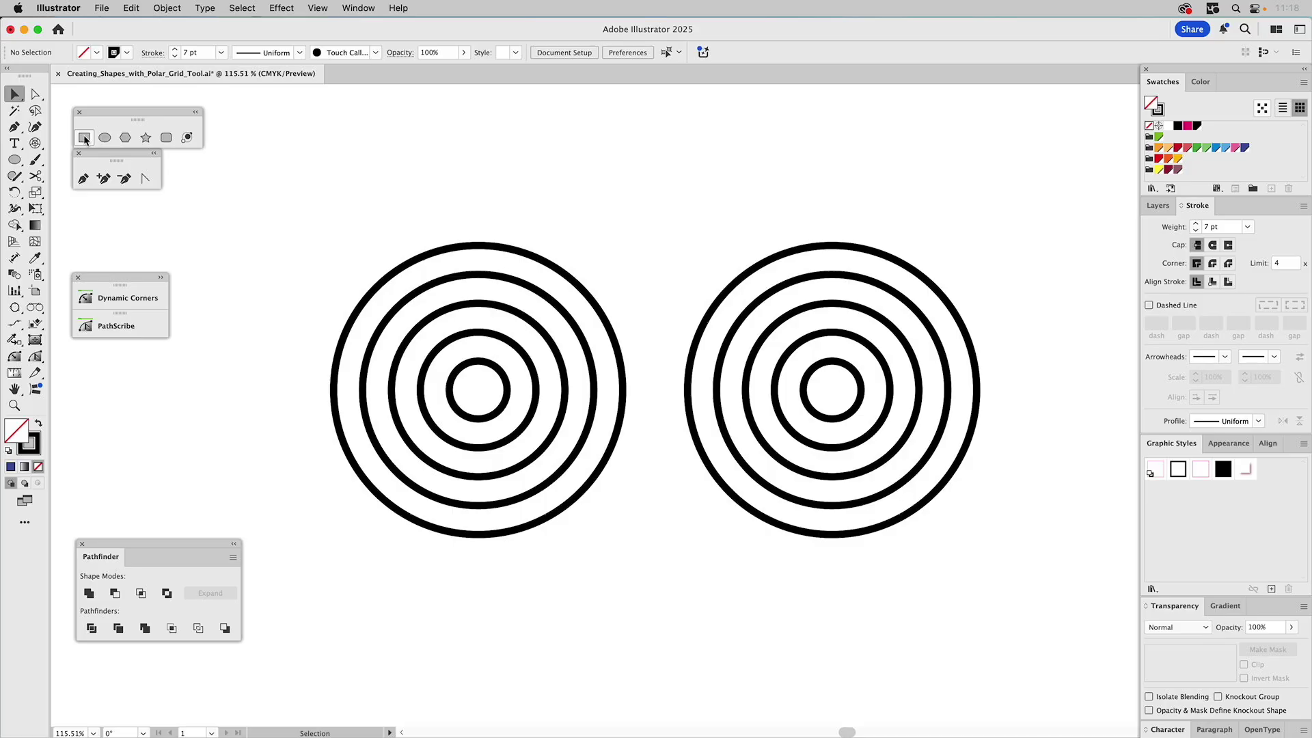
Draw a 141 pt square over the upper-left quarter of the left circles, from the outer circle's top anchor to its left anchor
click(482, 252)
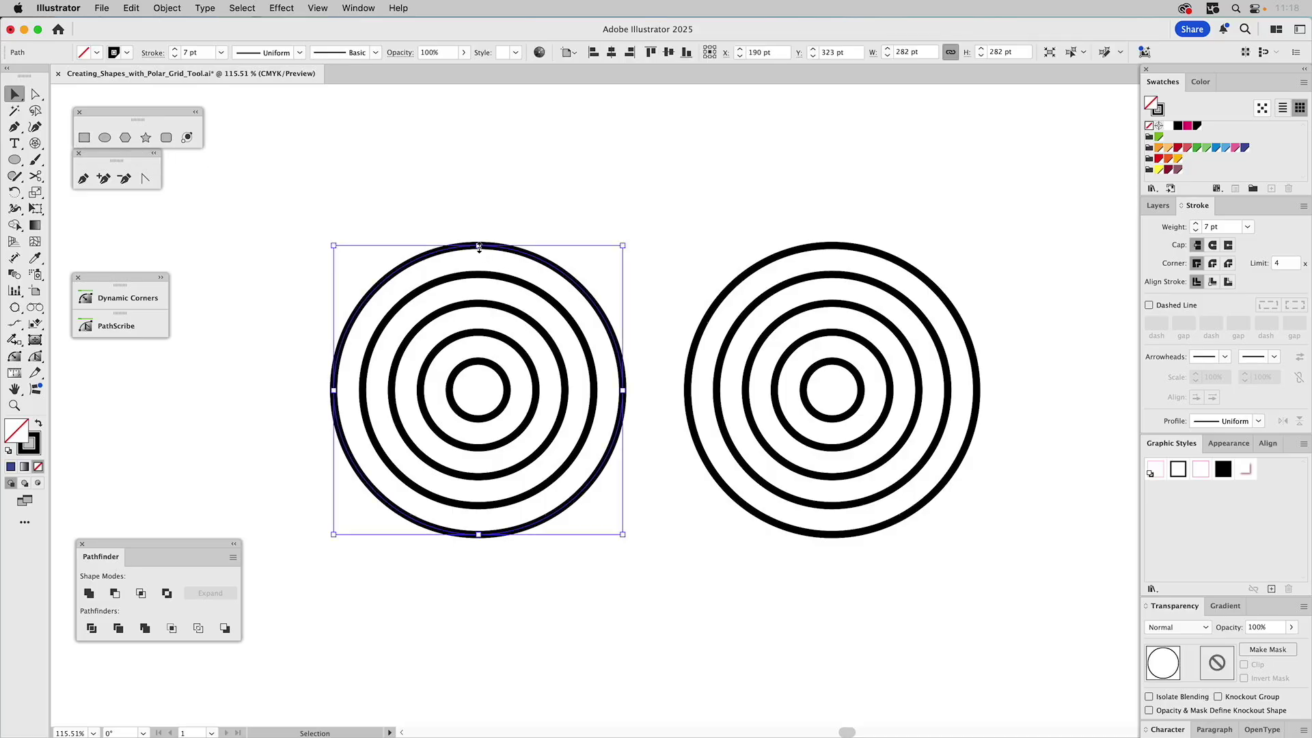
key(a)
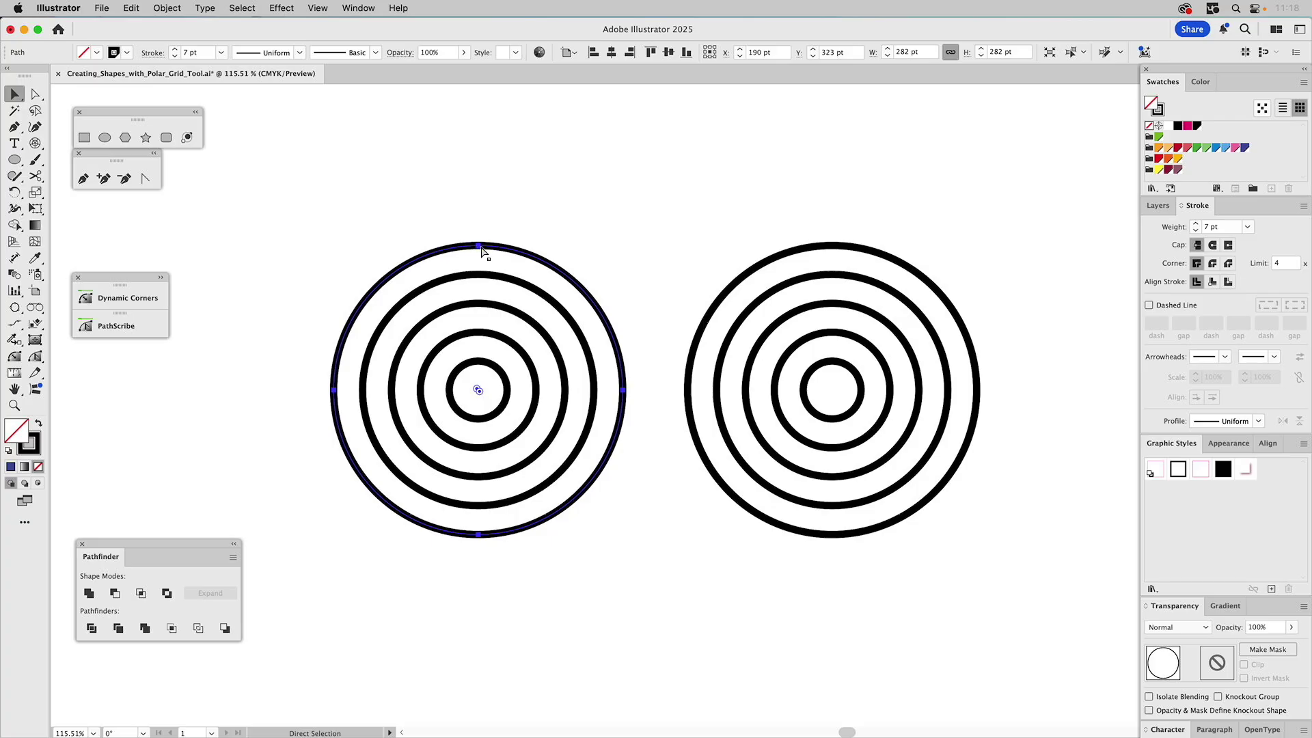
key(v)
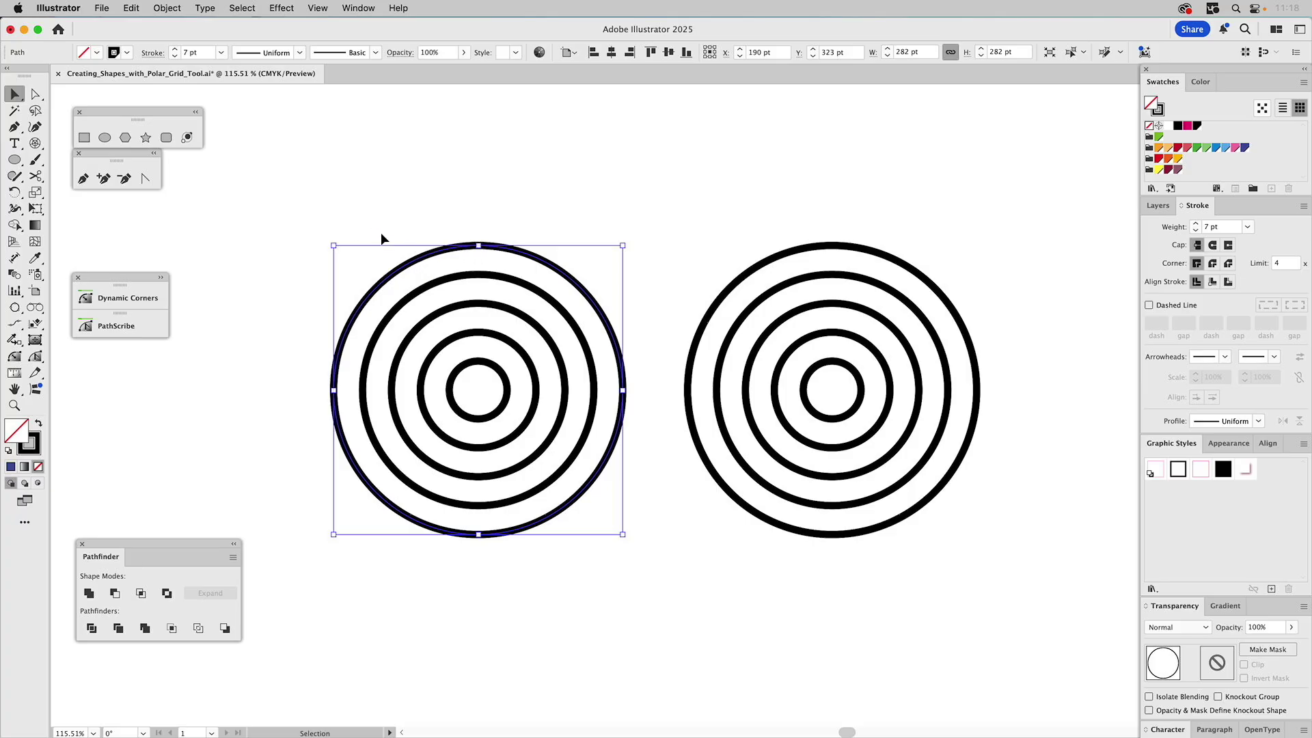
click(84, 138)
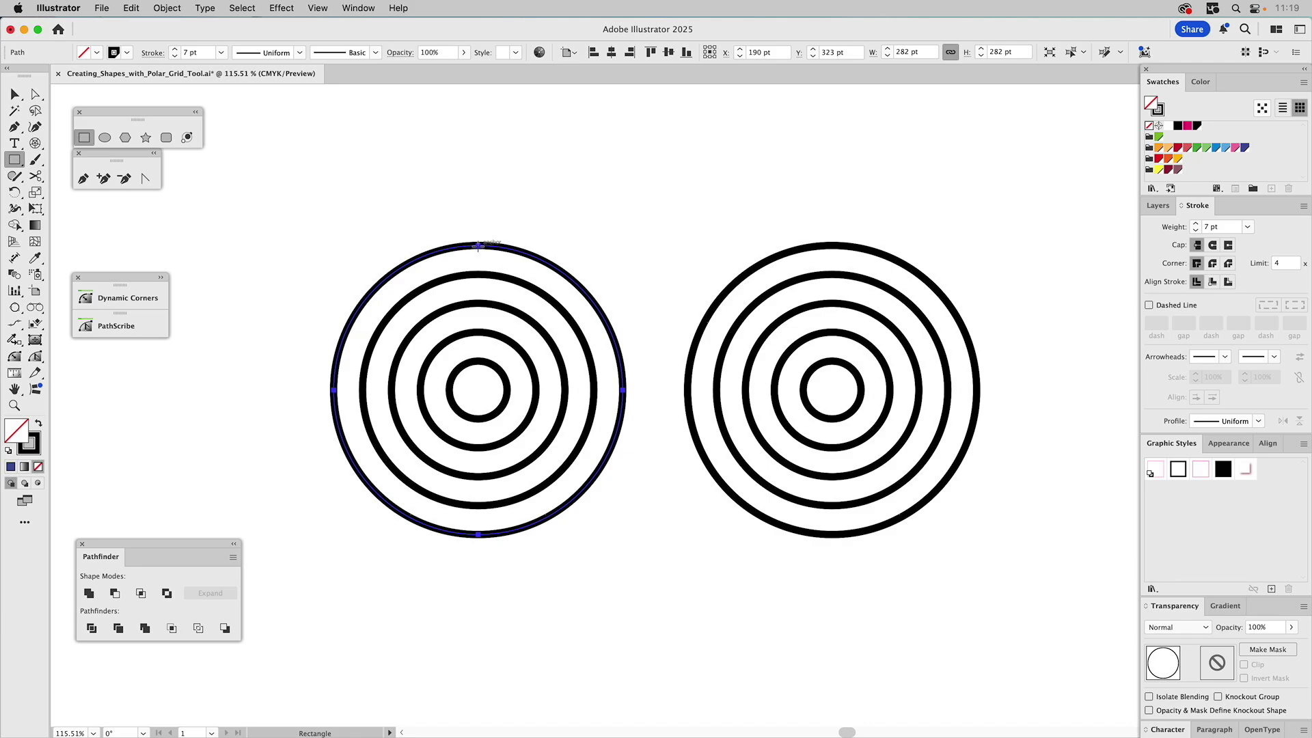
drag(478, 244, 333, 390)
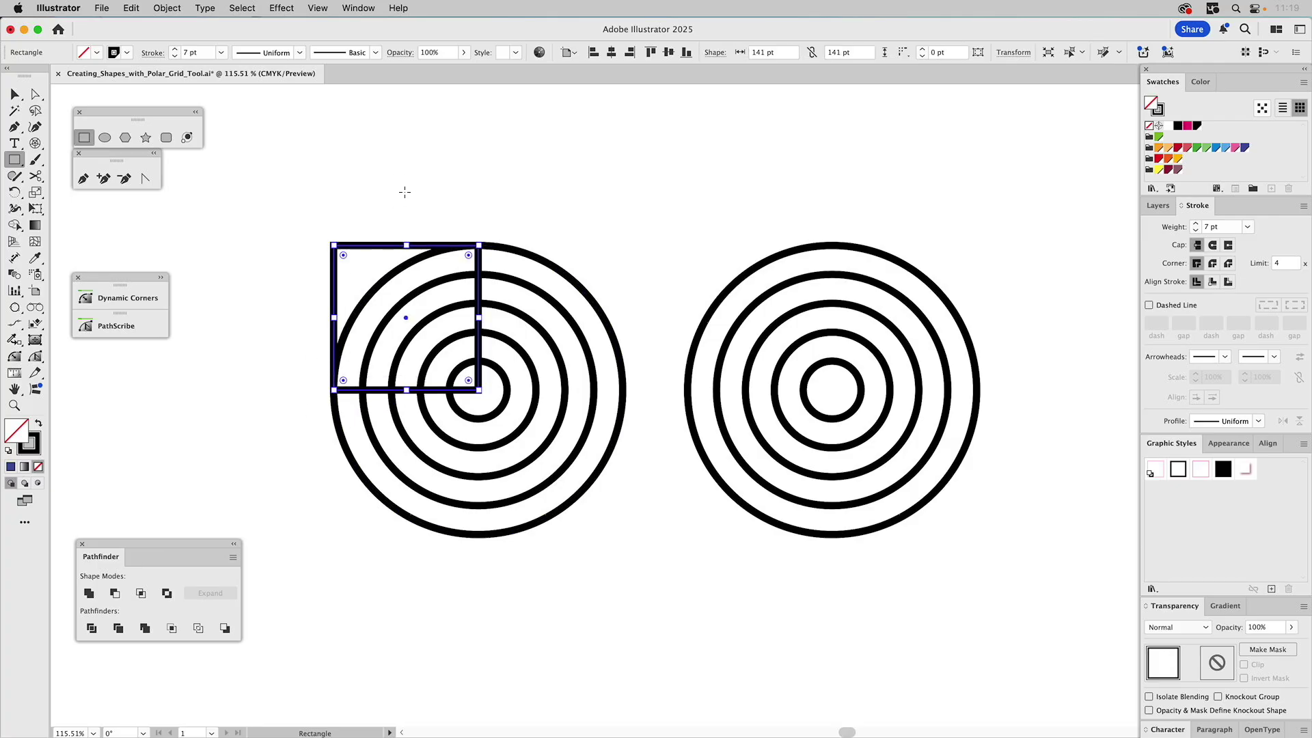
key(v)
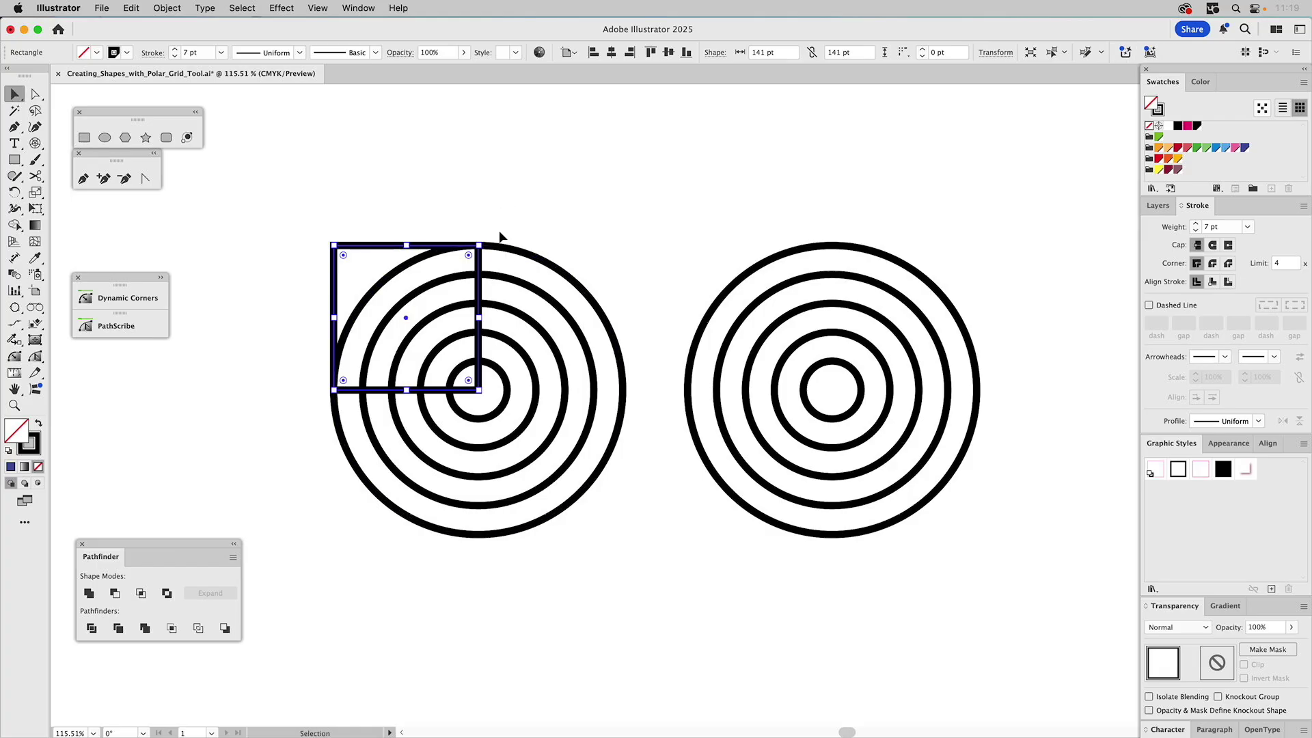
Unite the square with the left set's outermost circle into one teardrop and give its stroke the magenta swatch
shift+click(467, 254)
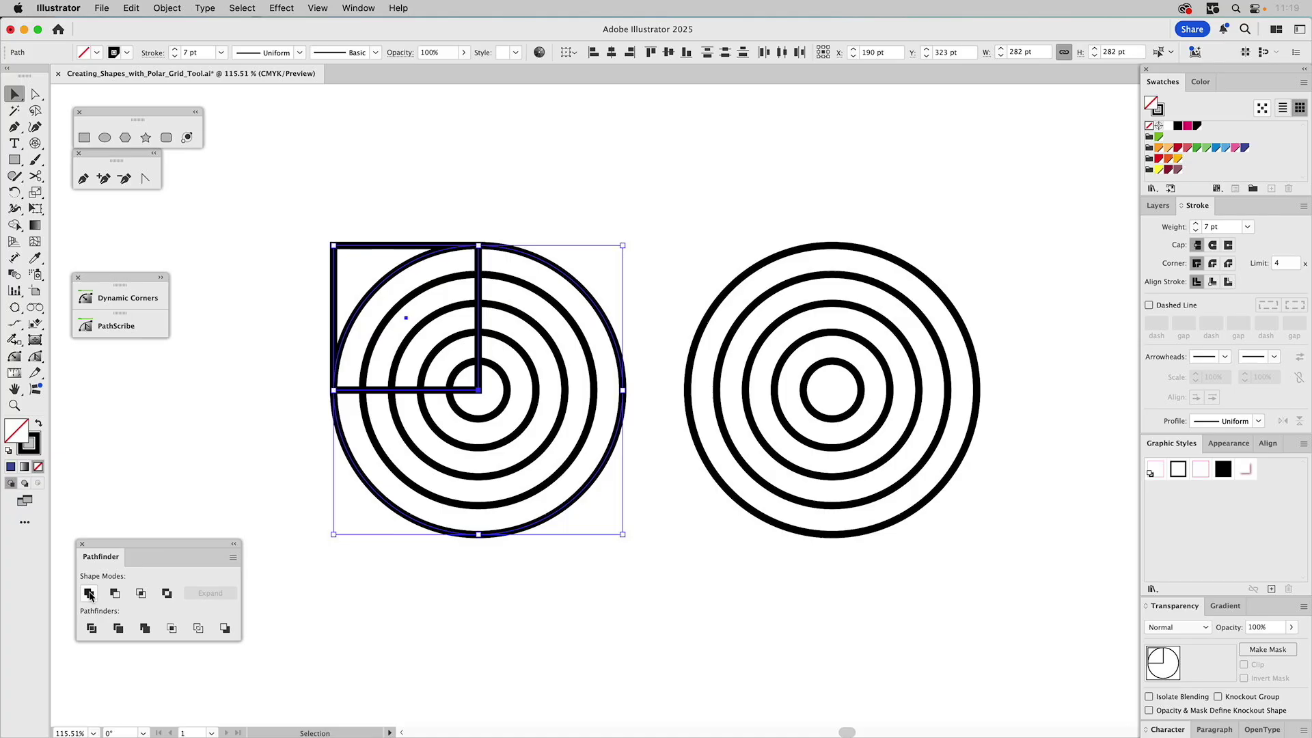
click(90, 594)
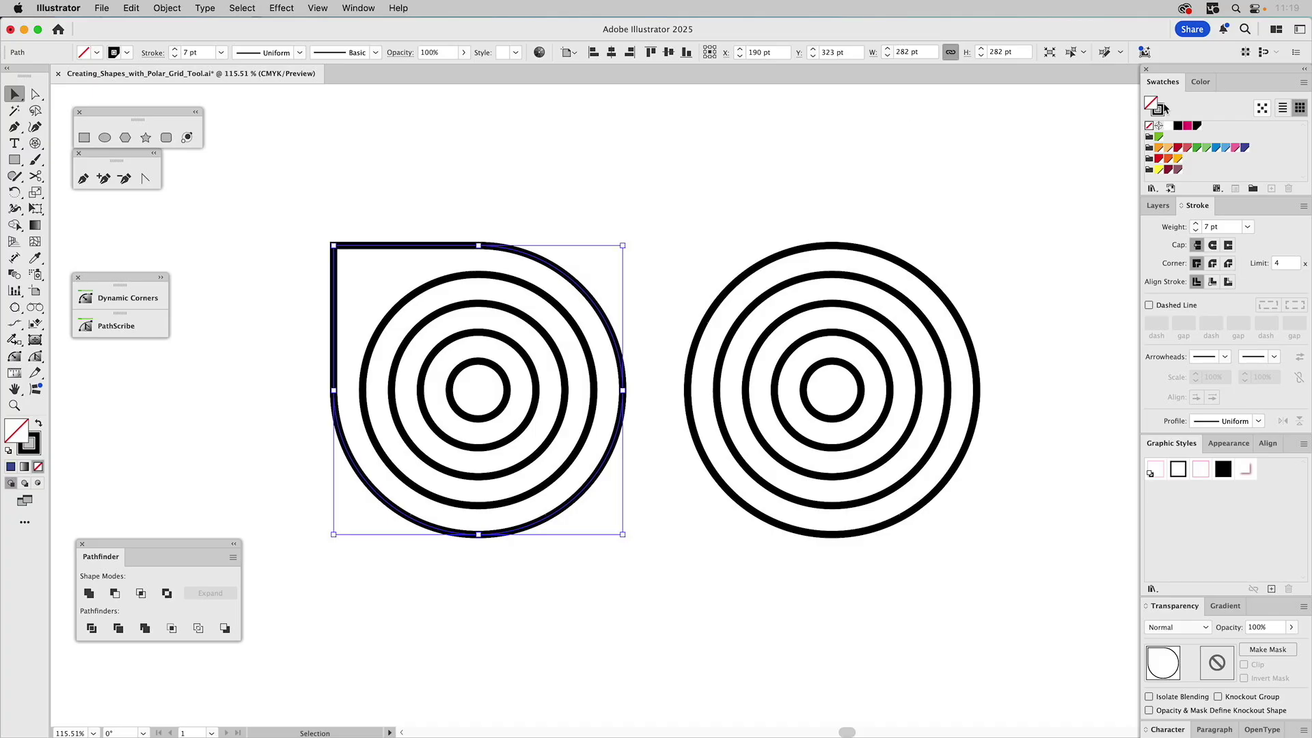
click(1160, 110)
click(1187, 125)
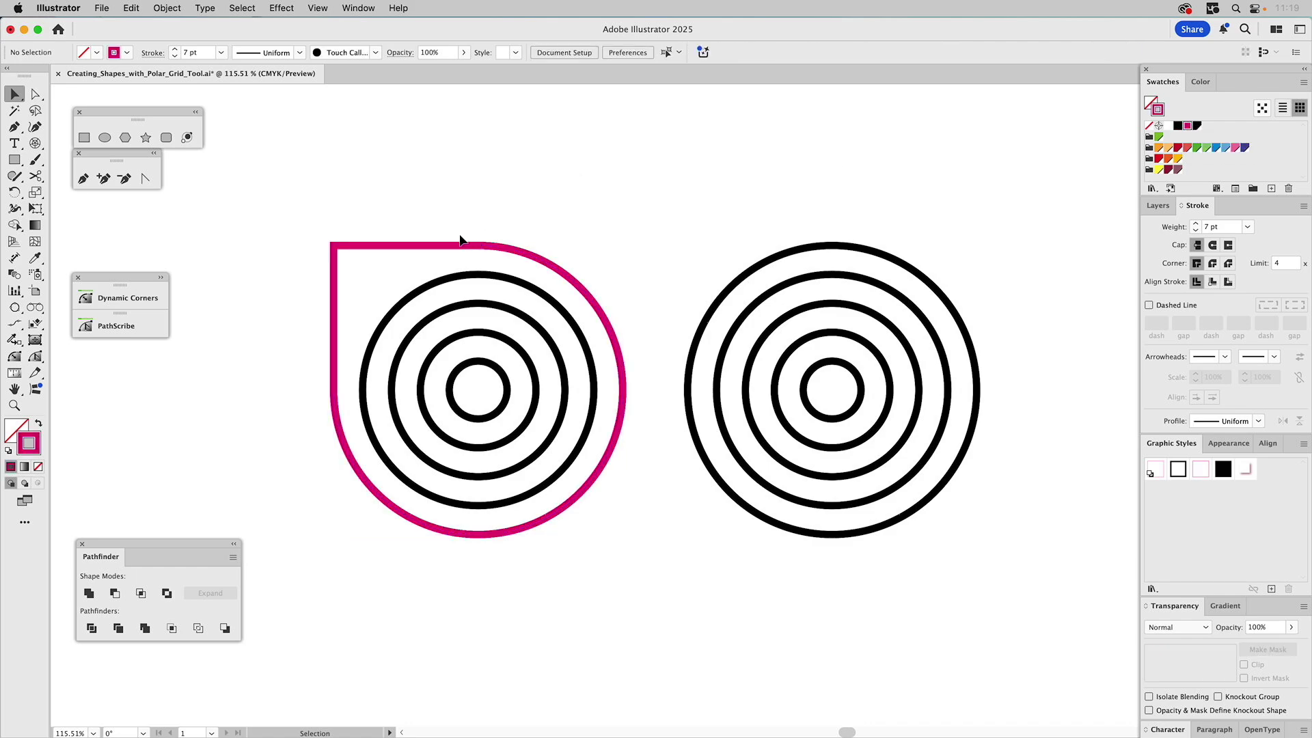
Make four successively smaller magenta copies of the teardrop, 225.6, 169.2, 112.8 and 56.4 pt wide, each fitted to an inner circle
drag(458, 247, 478, 219)
key(super+z)
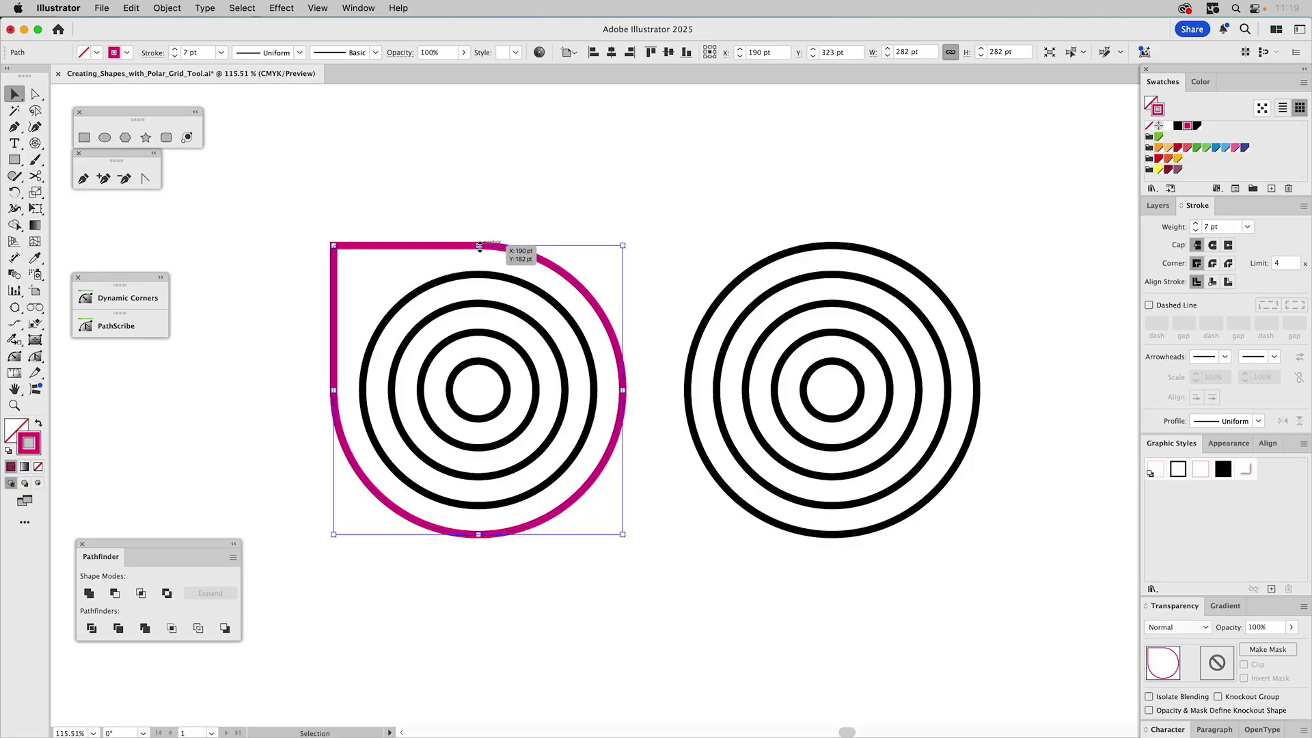
drag(479, 245, 478, 274)
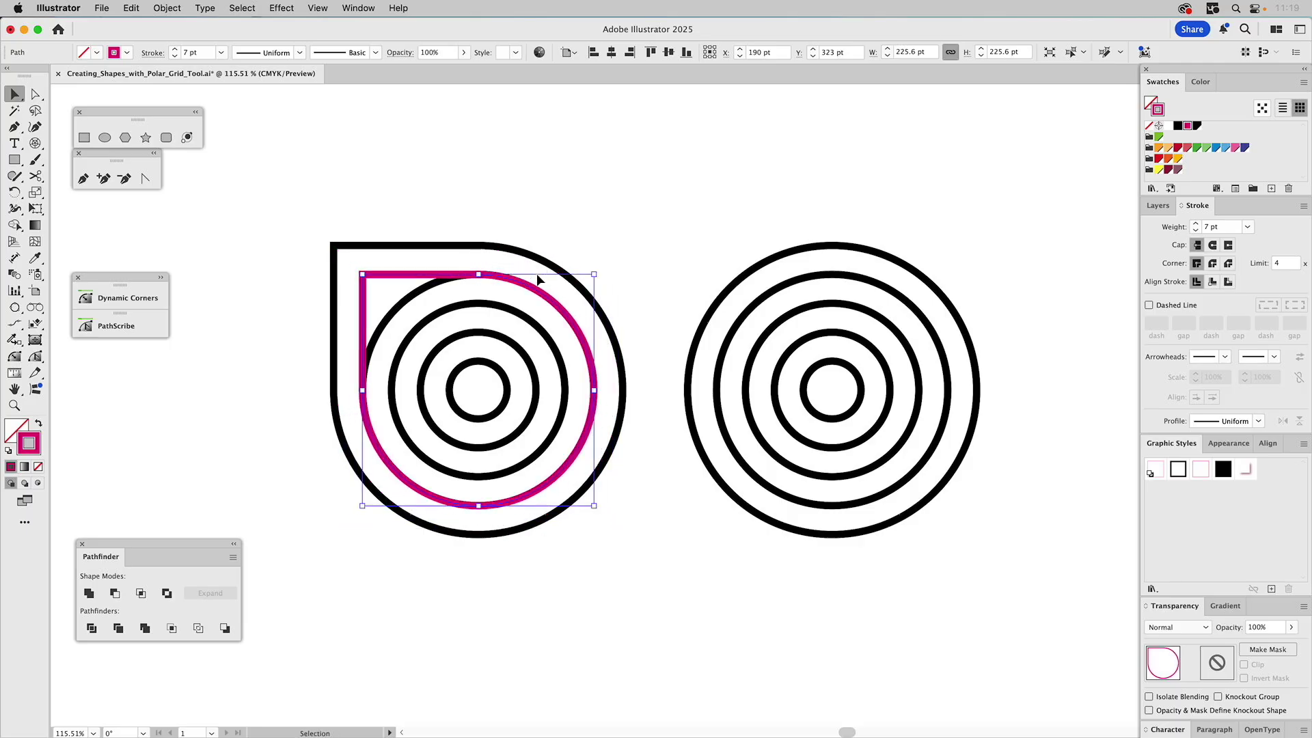
drag(479, 274, 480, 305)
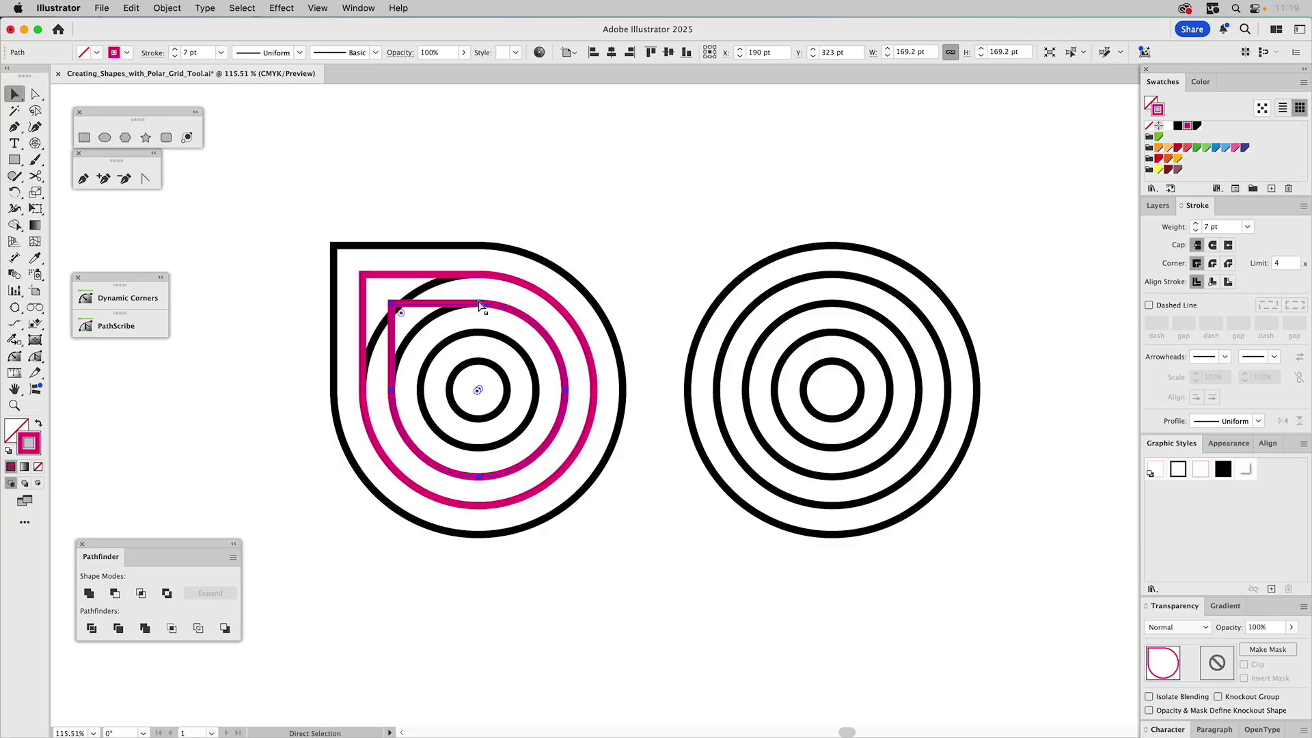
key(super+f)
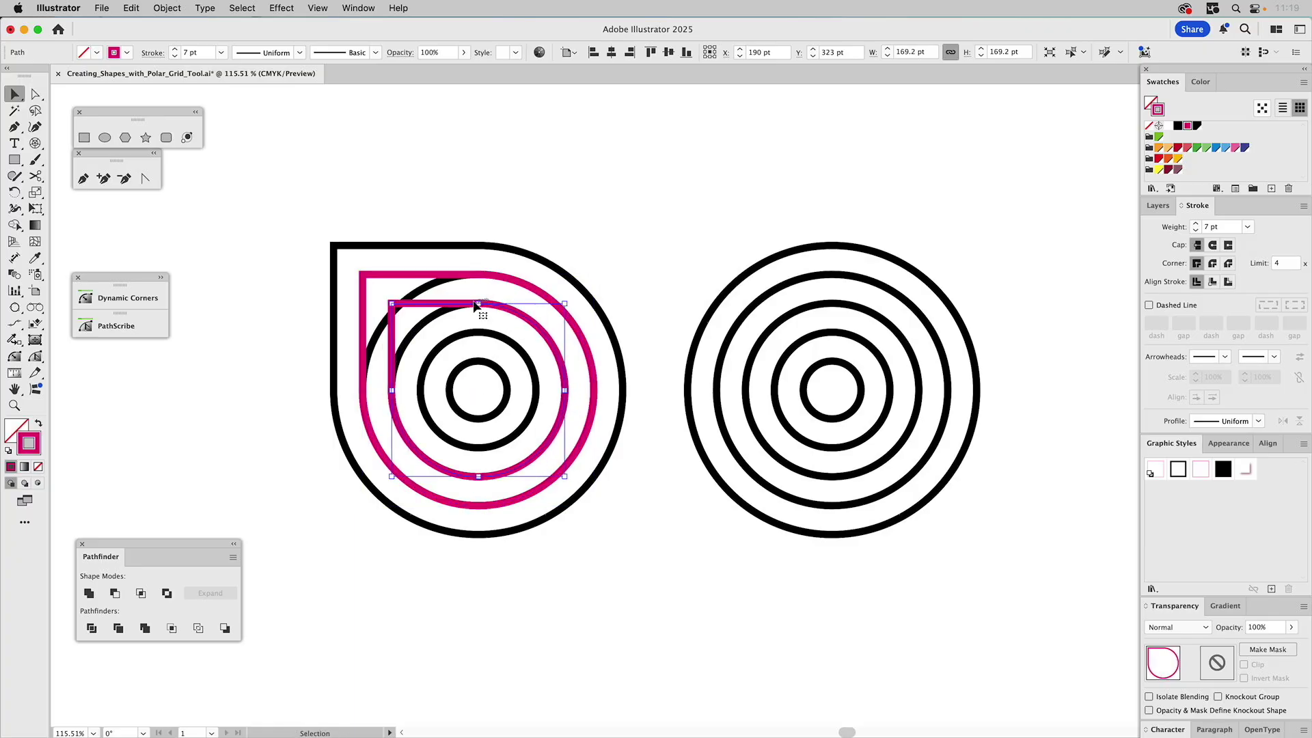
drag(478, 305, 479, 333)
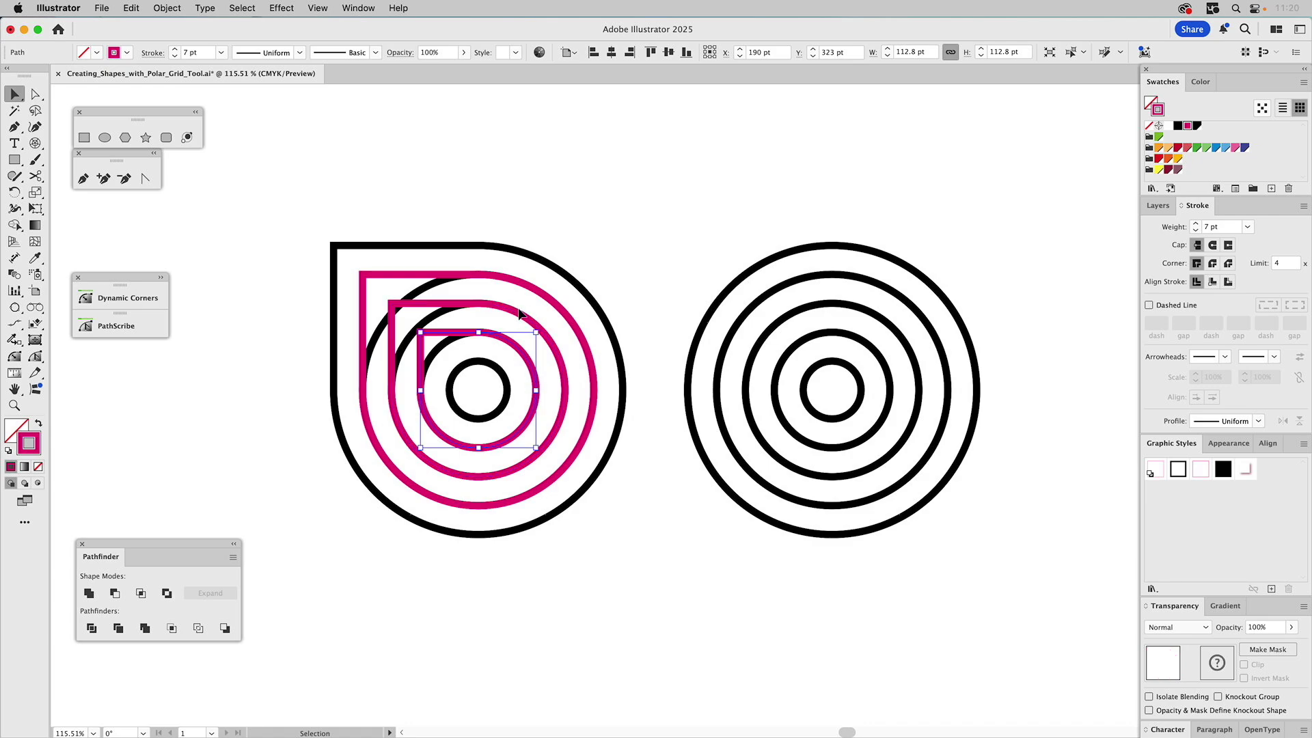
drag(479, 333, 479, 360)
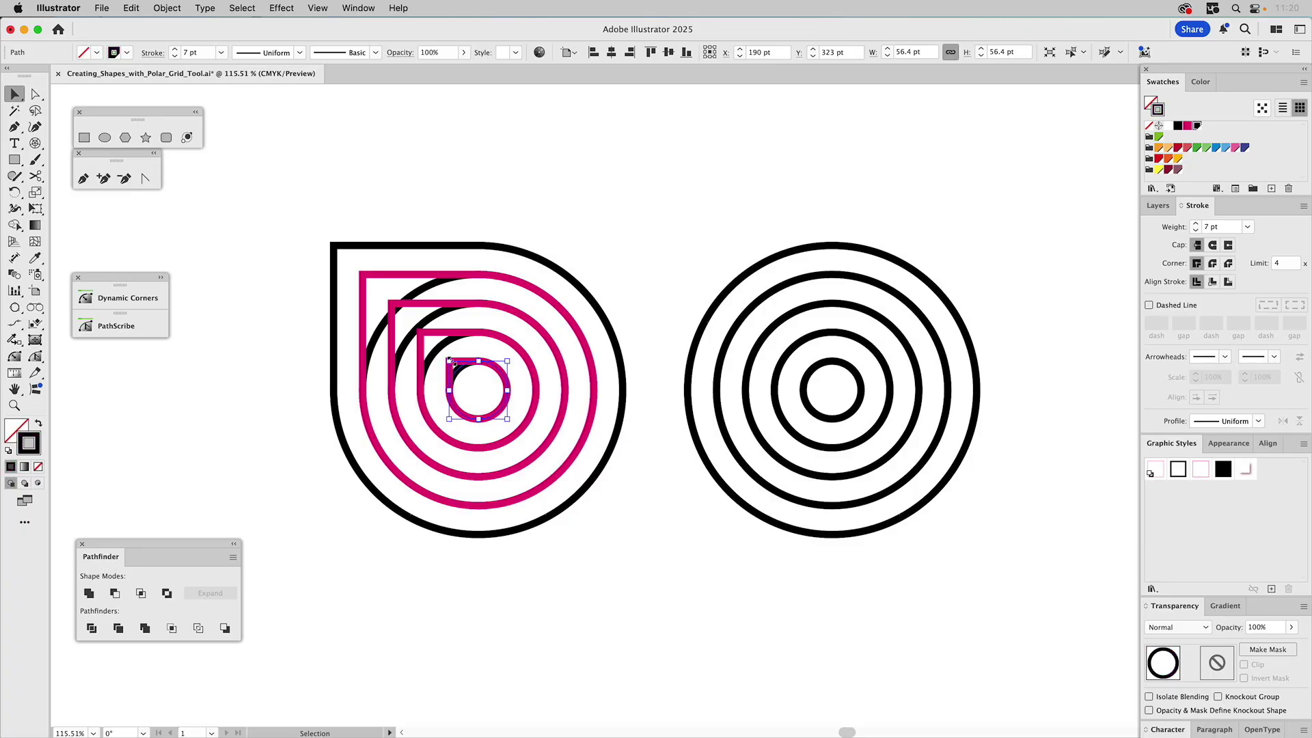
Delete the four black inner circles lying behind the magenta teardrops
shift+click(428, 350)
shift+click(403, 347)
shift+click(375, 342)
key(Delete)
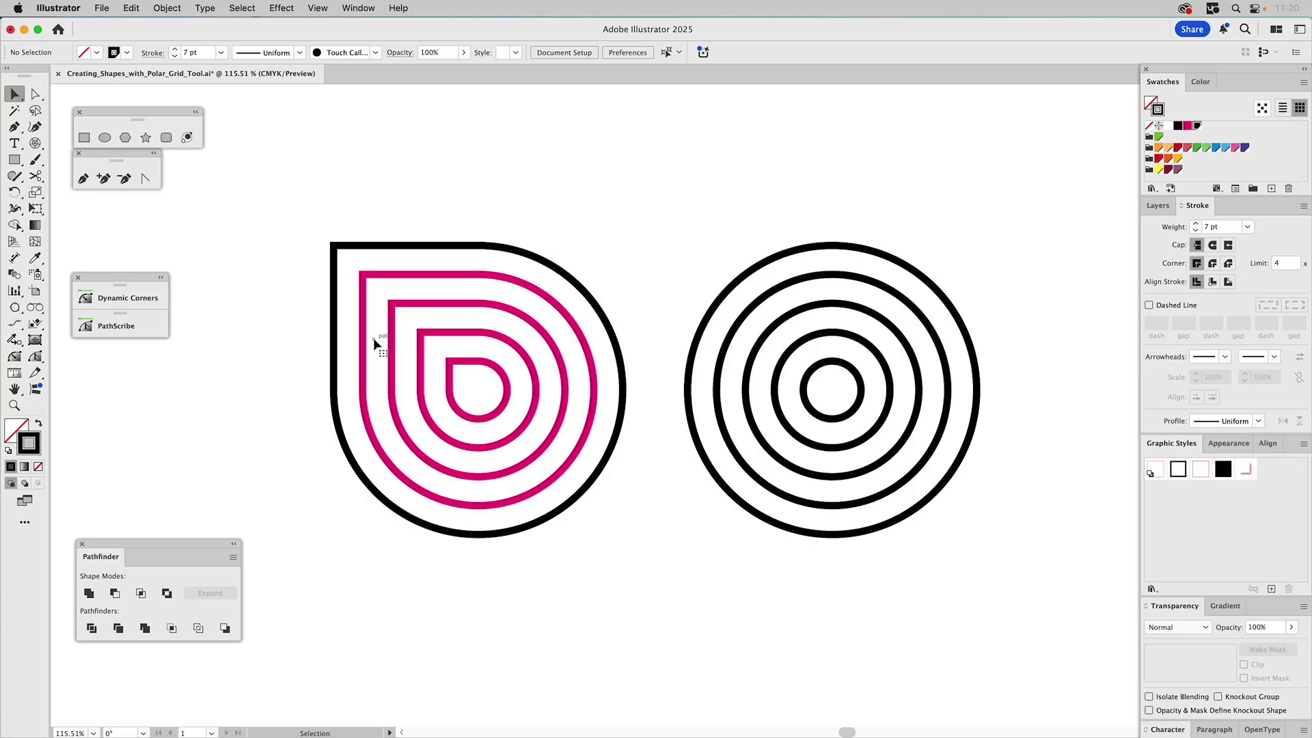
Rotate all the left teardrops together by 45° so that their points face straight up
drag(295, 229, 598, 444)
drag(333, 238, 612, 240)
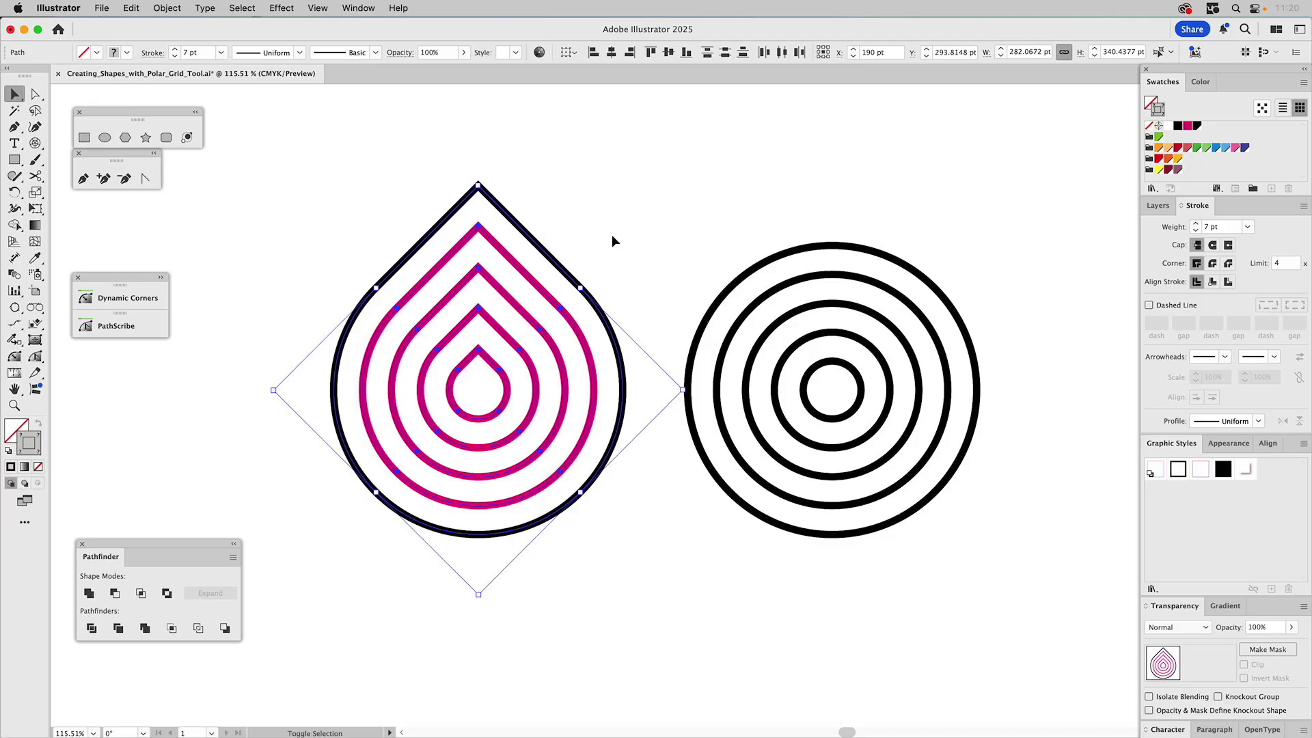
click(667, 203)
key(a)
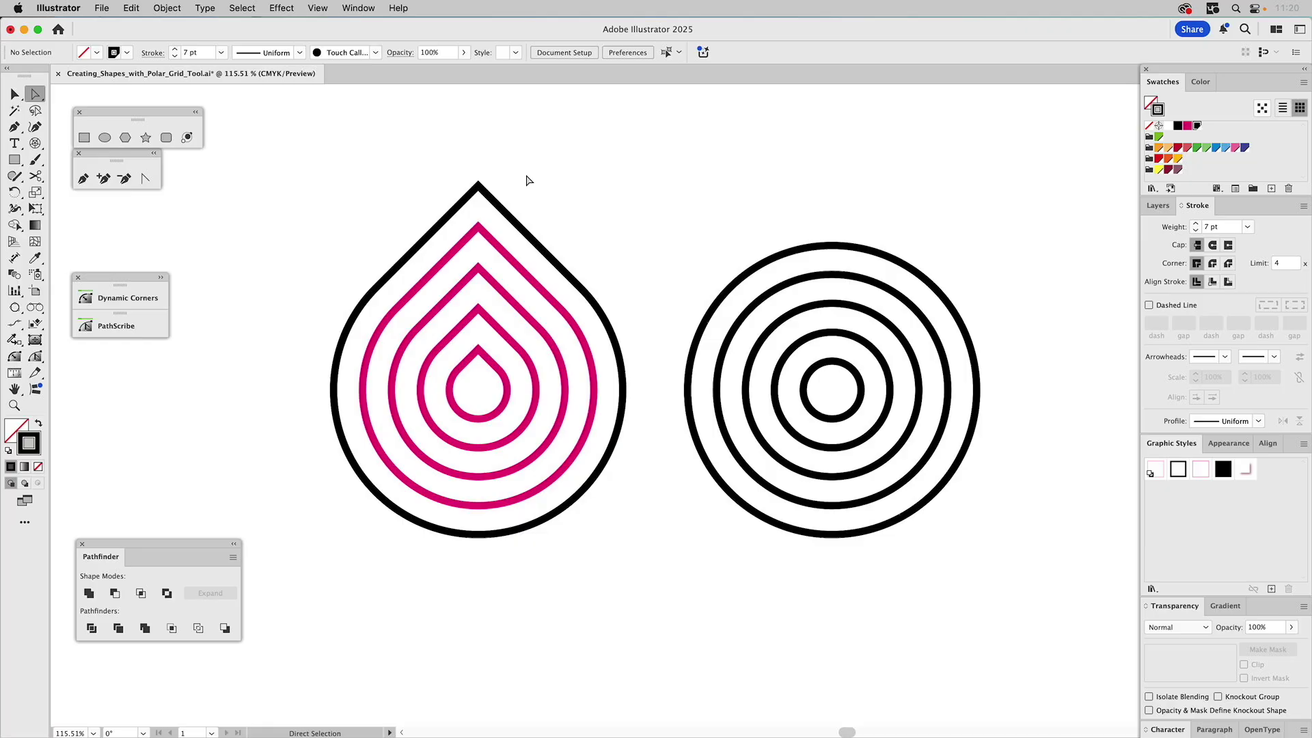
drag(701, 233, 762, 346)
key(v)
drag(686, 225, 949, 547)
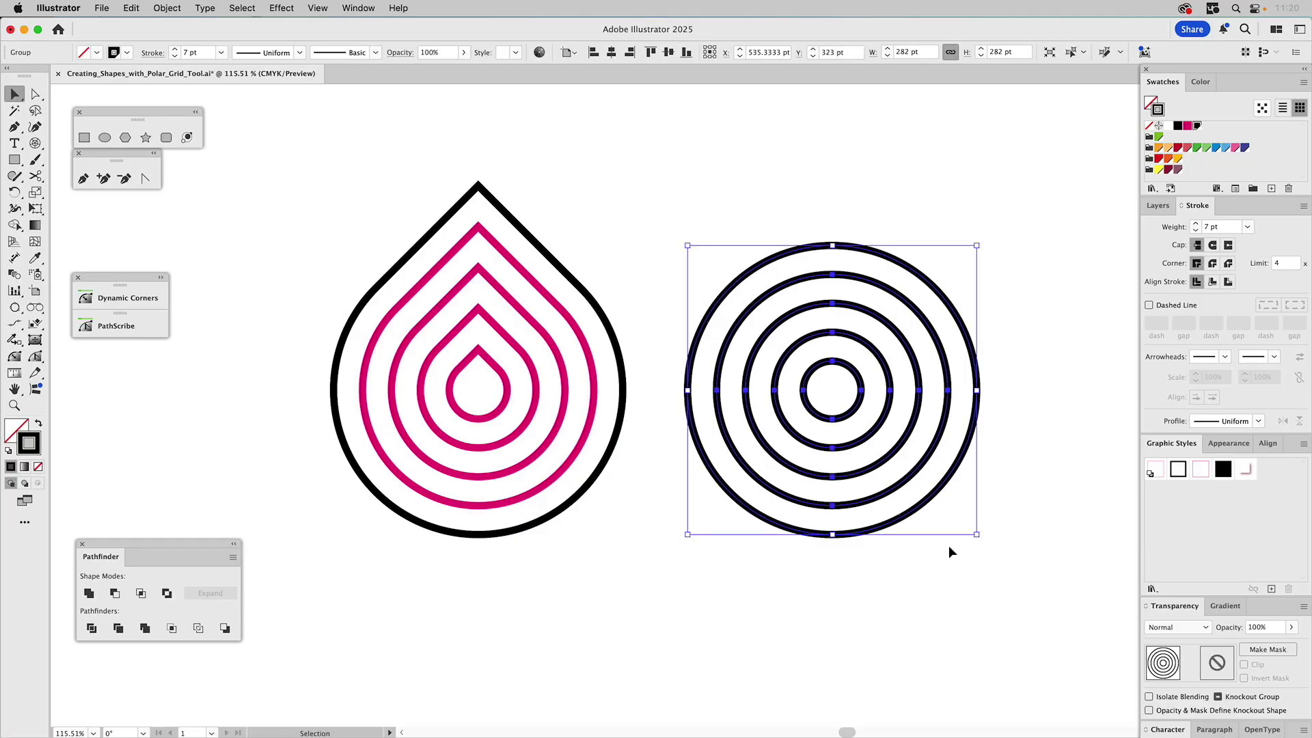
click(1039, 326)
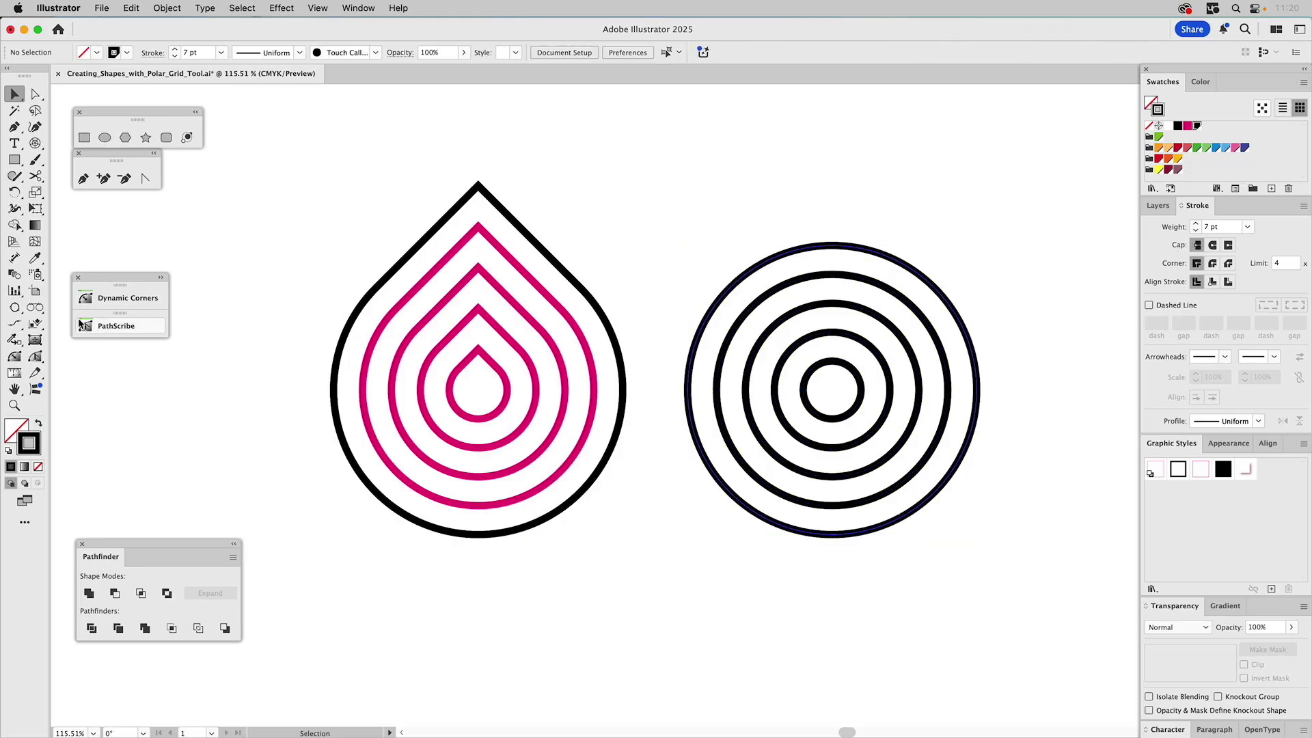
Expand the Dynamic Corners and PathScribe options and fully ungroup the right set of concentric circles, including its nested groups
click(160, 278)
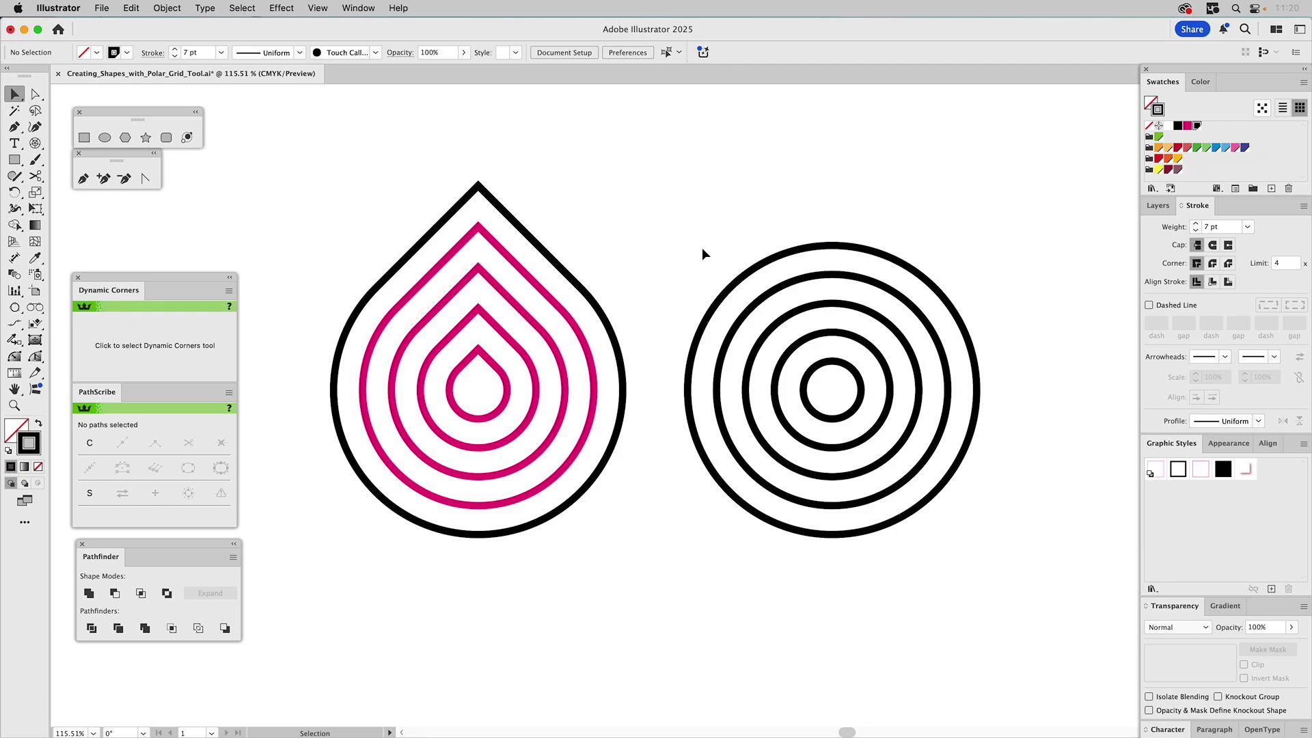
click(802, 253)
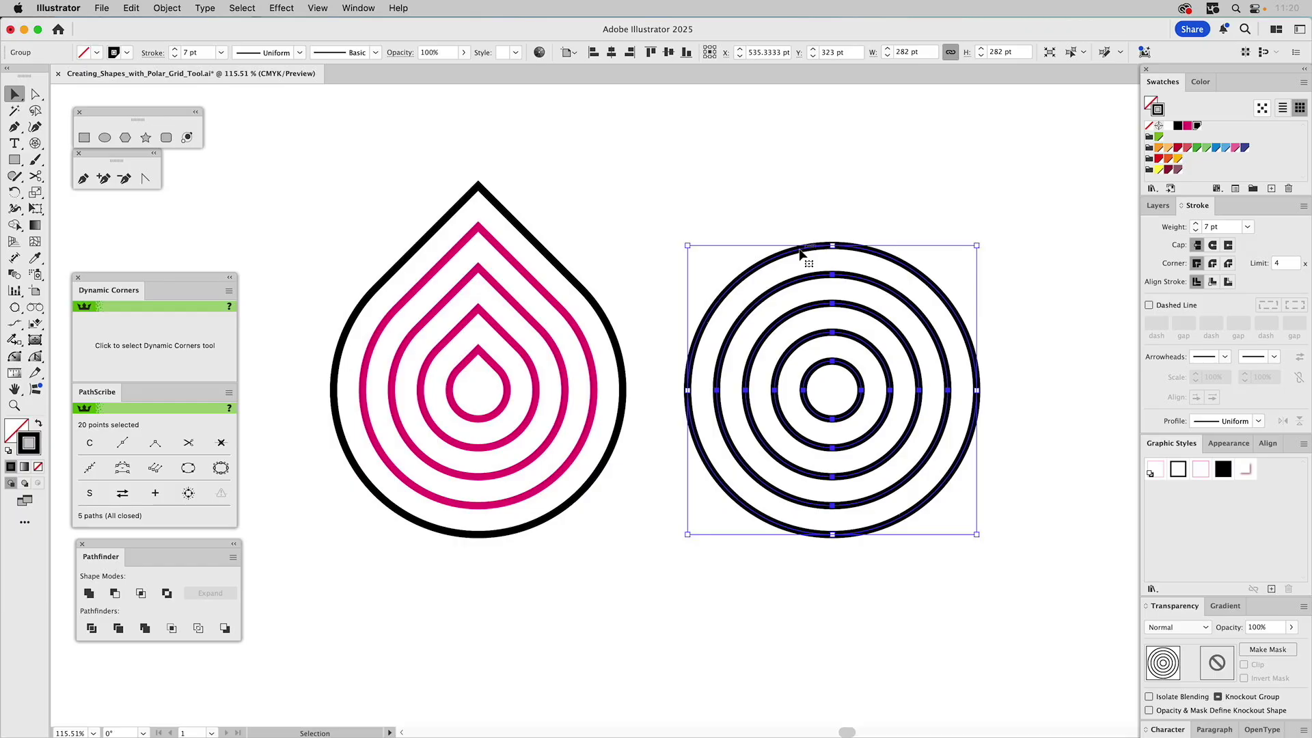
click(172, 7)
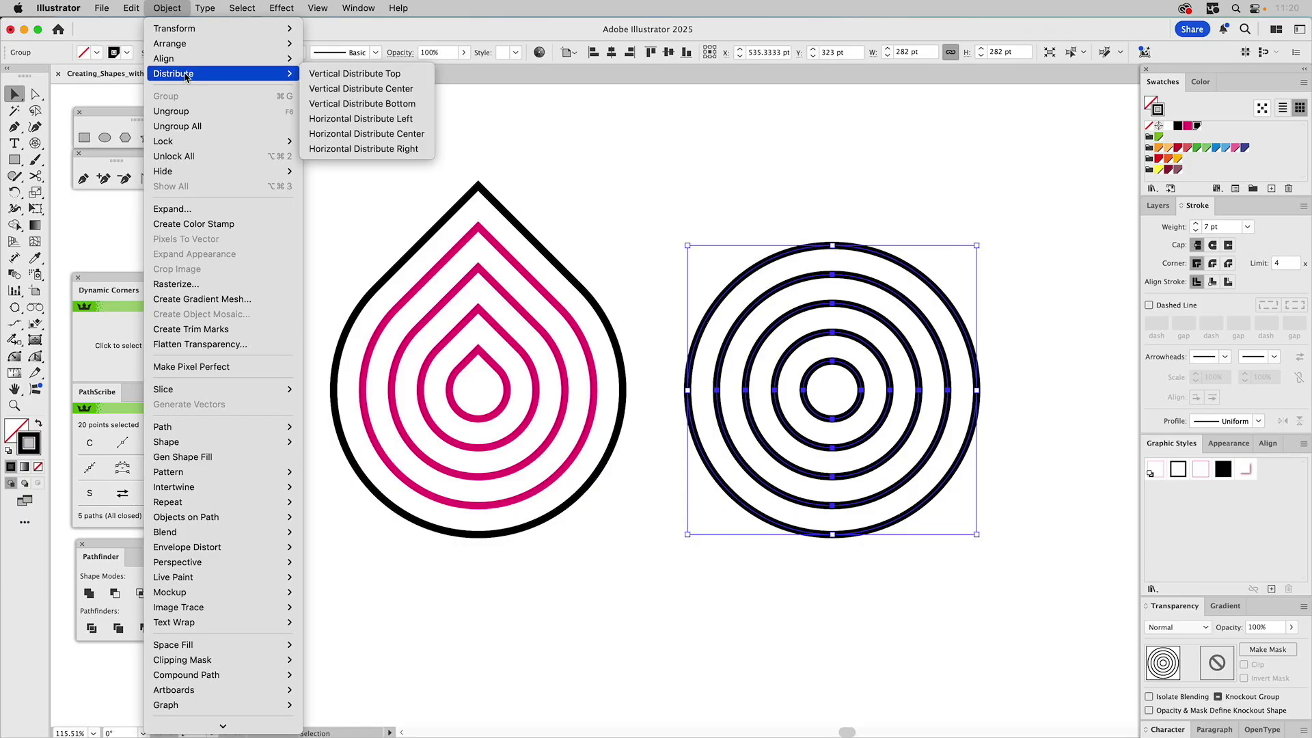
click(175, 108)
click(842, 216)
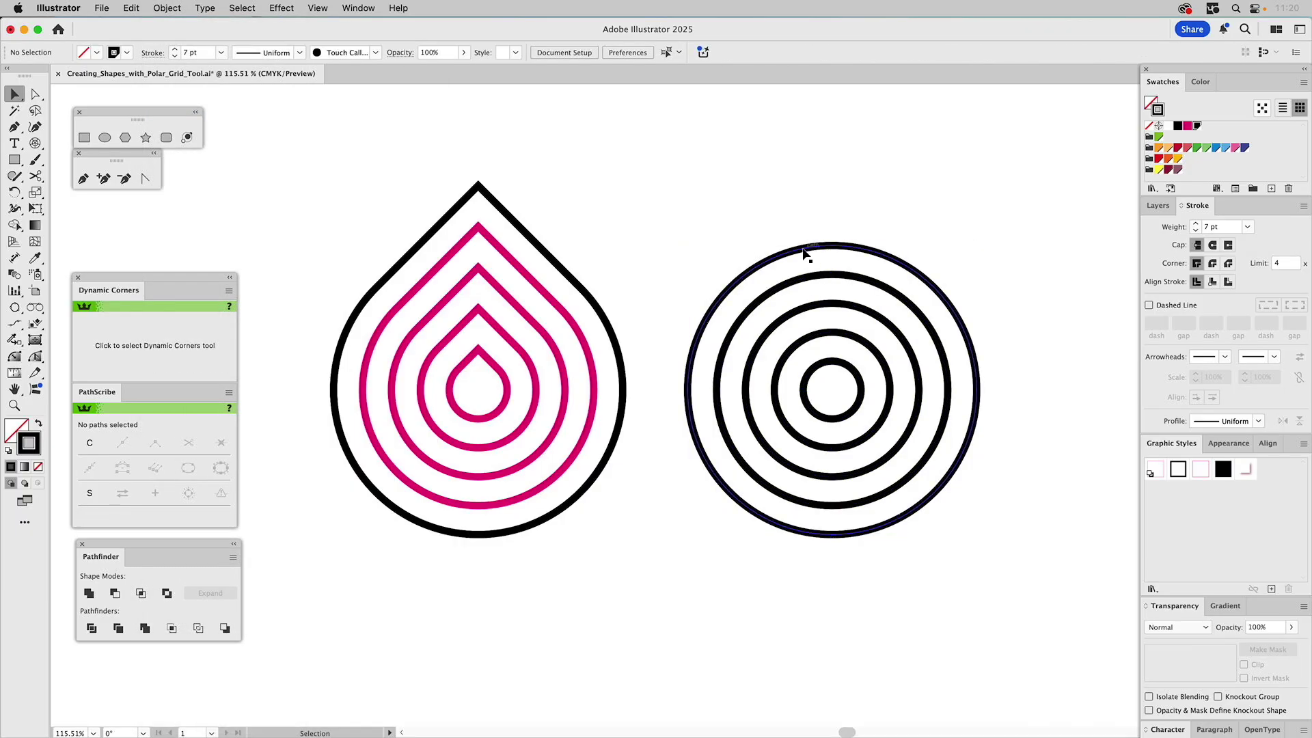
click(802, 254)
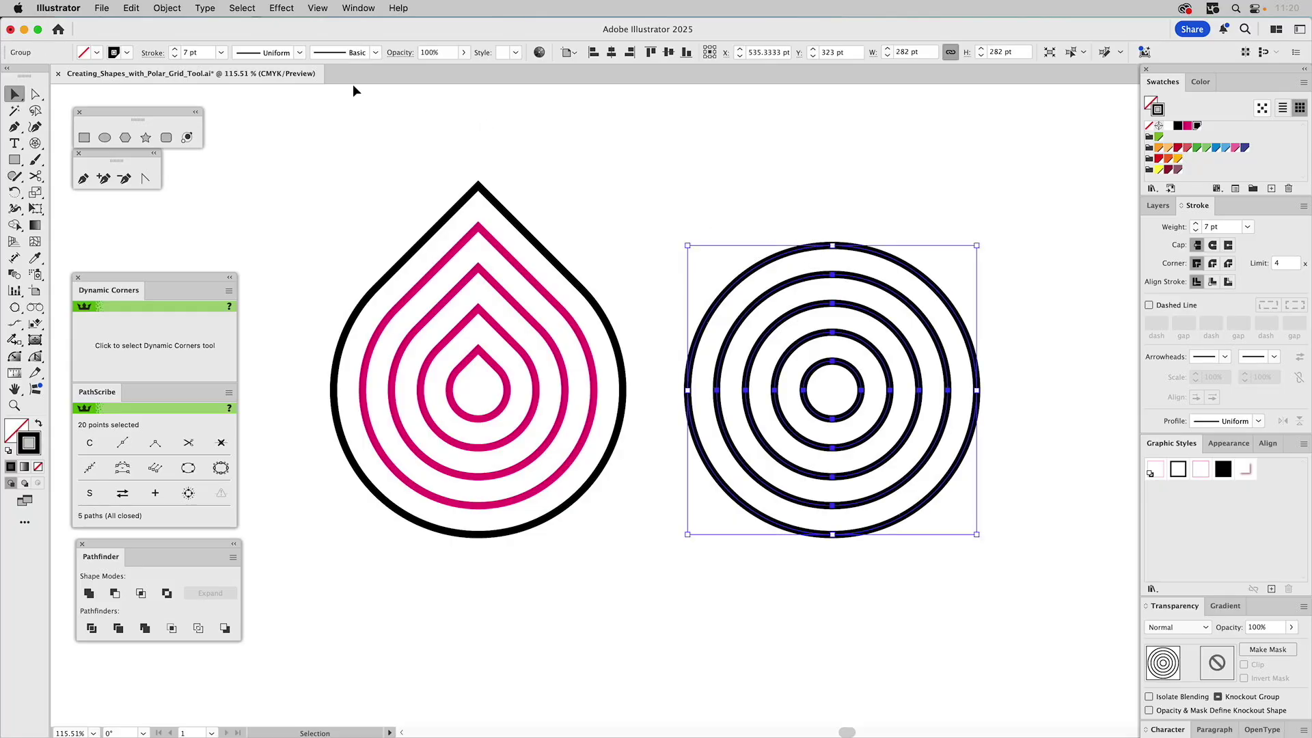
click(166, 8)
click(181, 123)
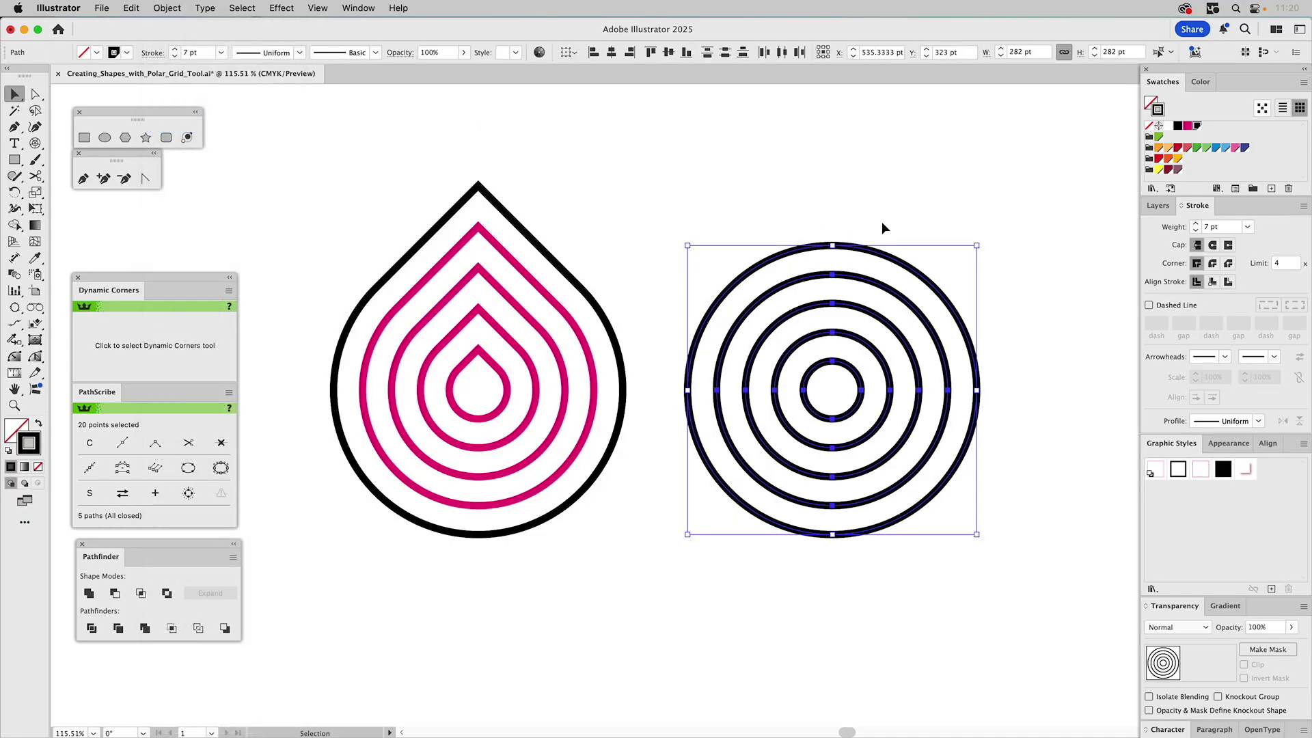
click(875, 223)
Use the Dynamic Corners tool to turn the upper-left arc of each of the five right circles into a sharp corner
click(869, 252)
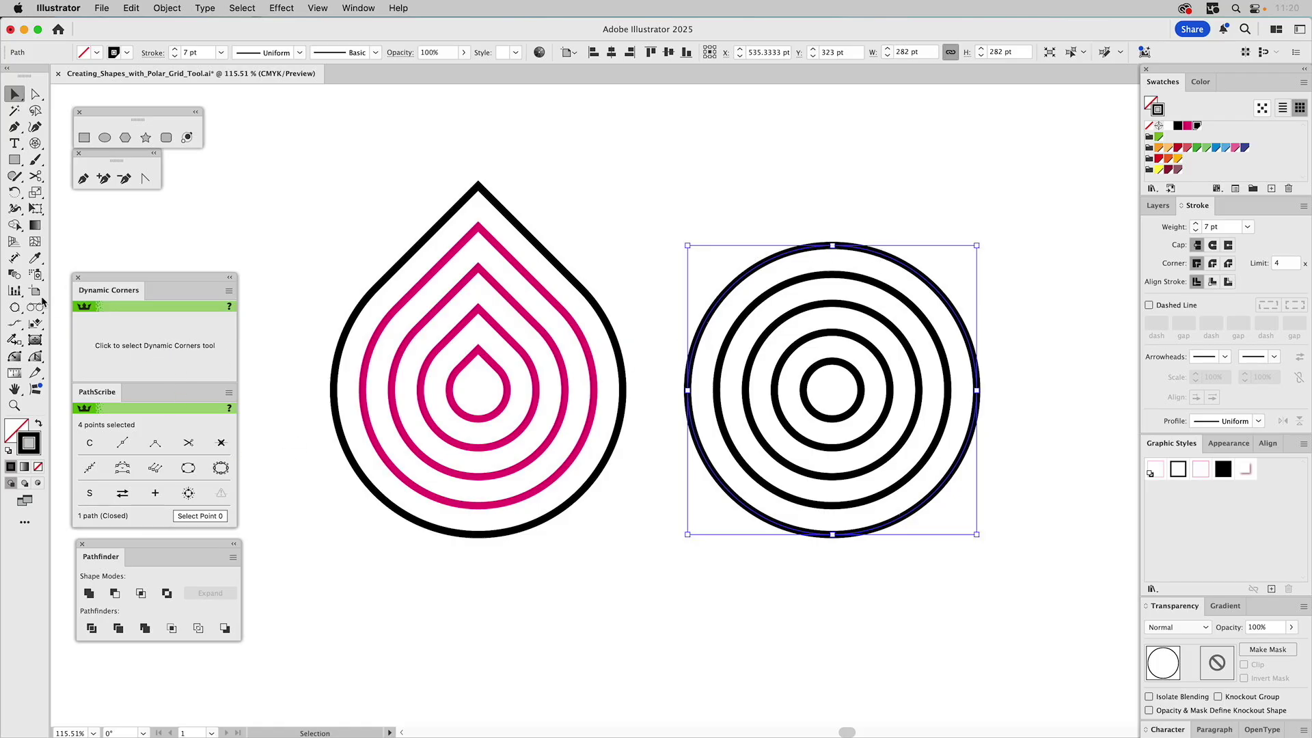
click(15, 358)
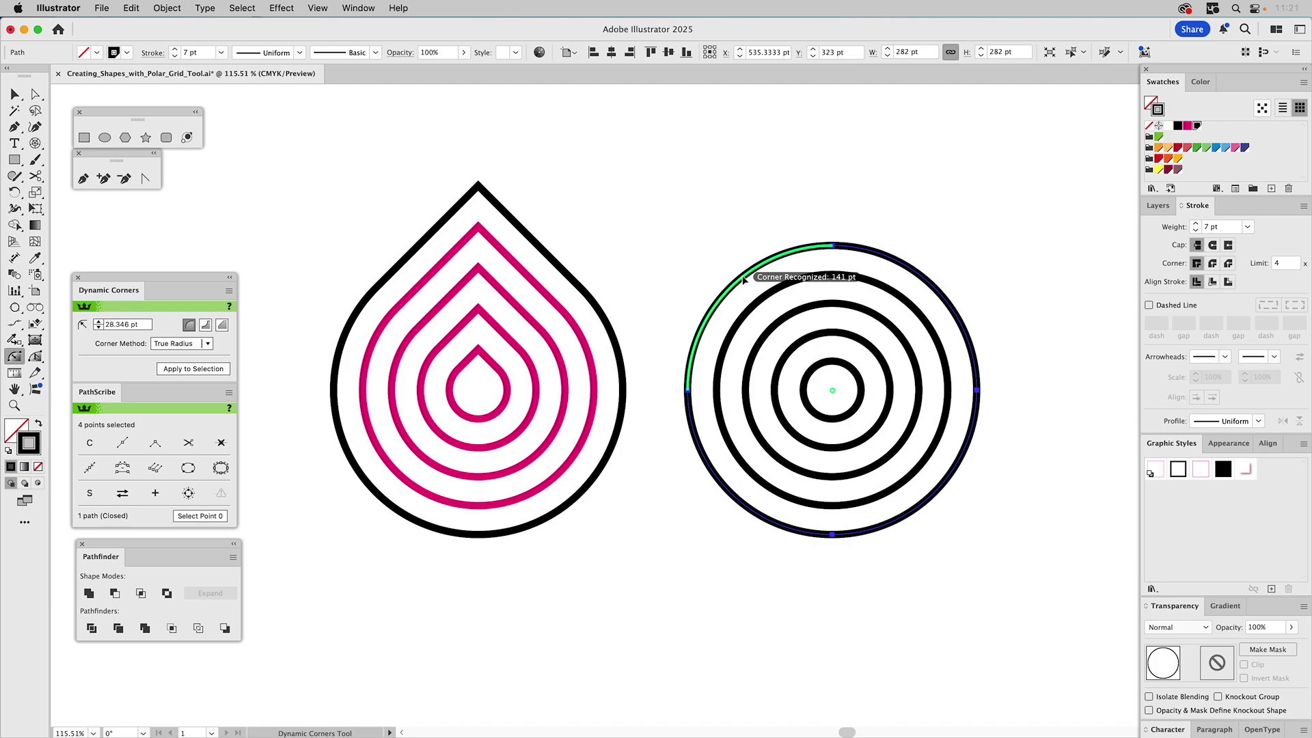
drag(733, 278, 606, 189)
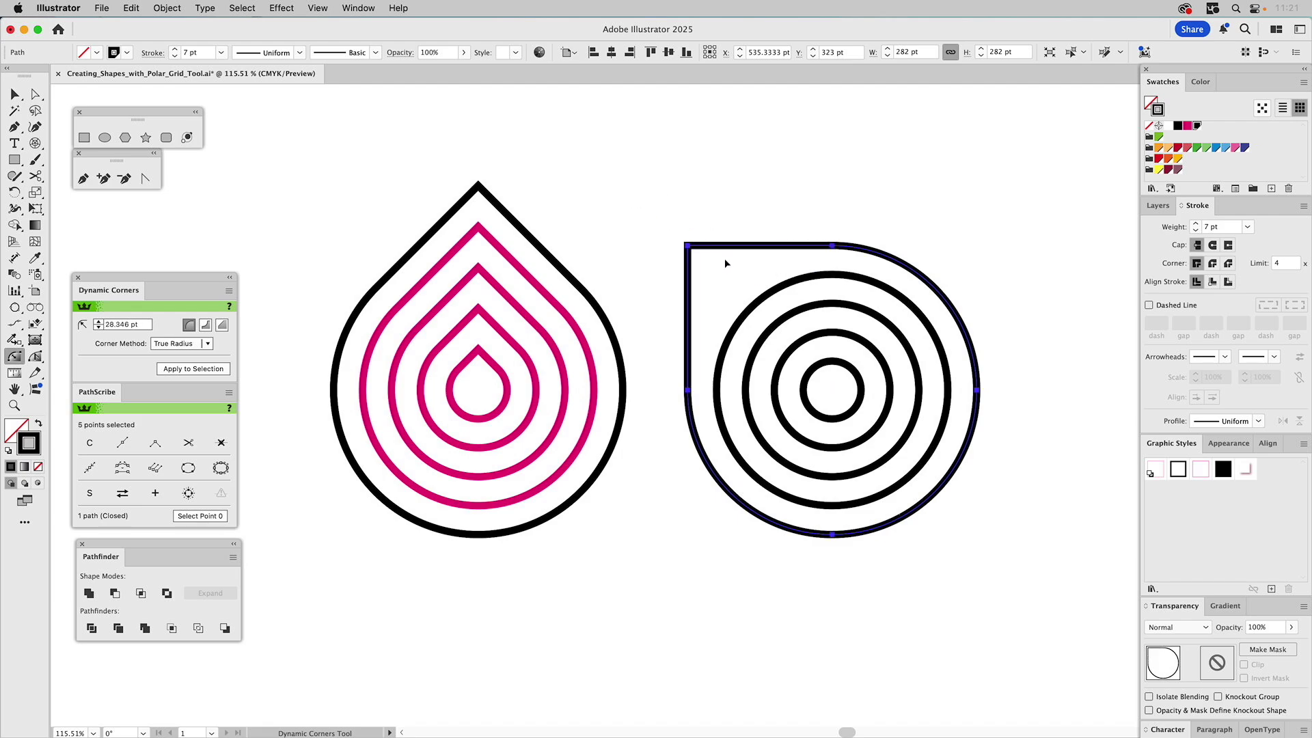
drag(761, 297, 715, 274)
drag(770, 328, 745, 303)
drag(796, 352, 773, 332)
key(v)
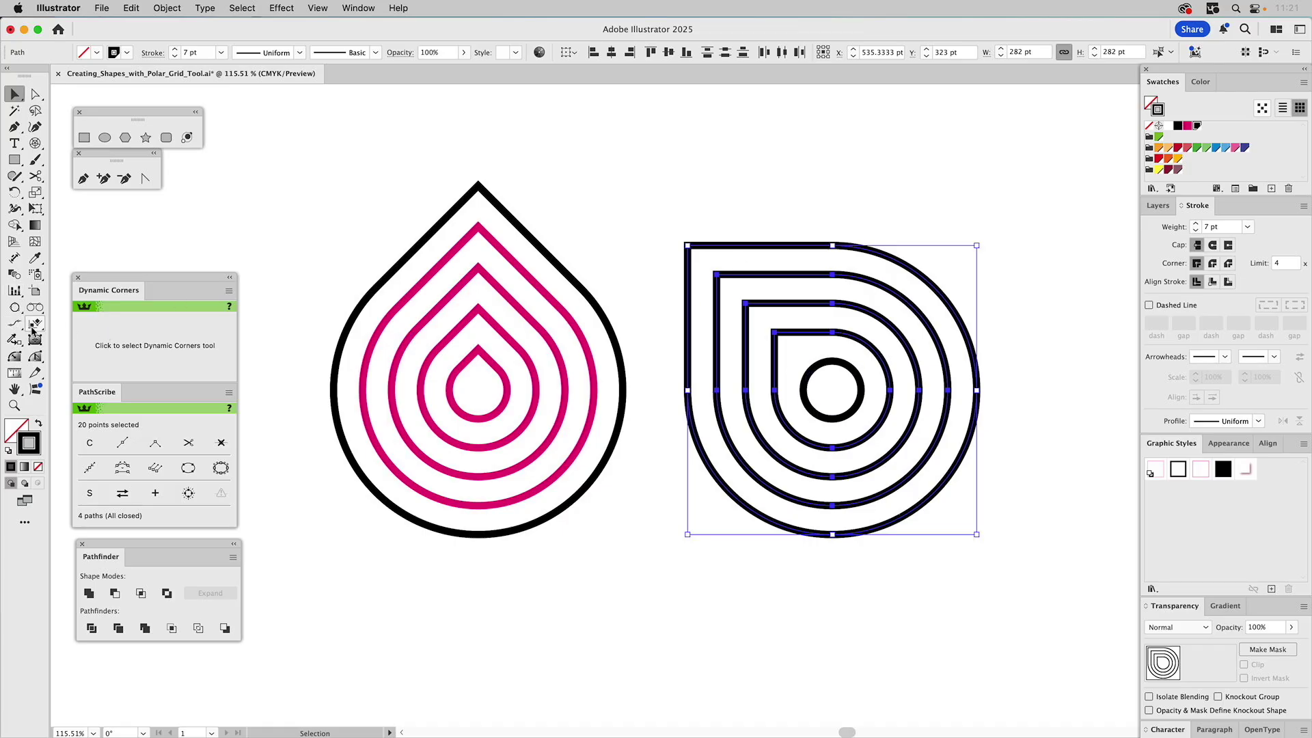
click(14, 356)
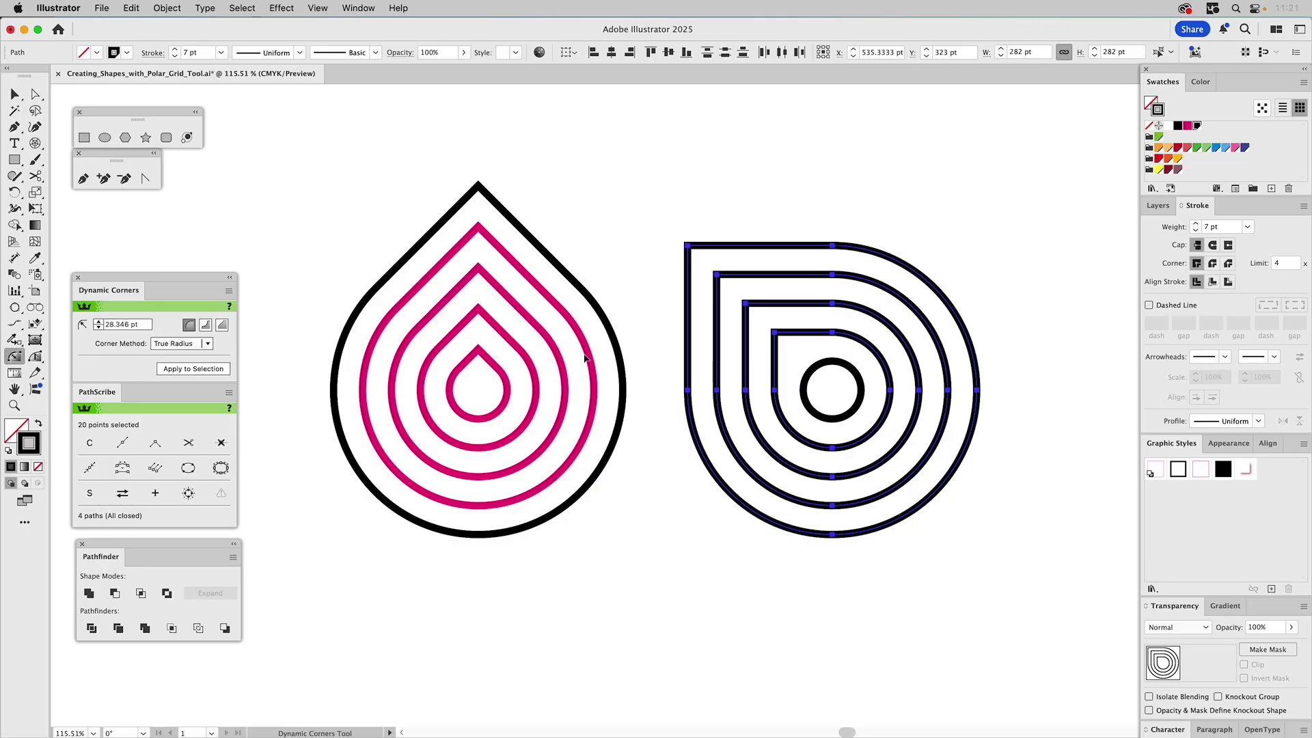
drag(817, 367, 783, 343)
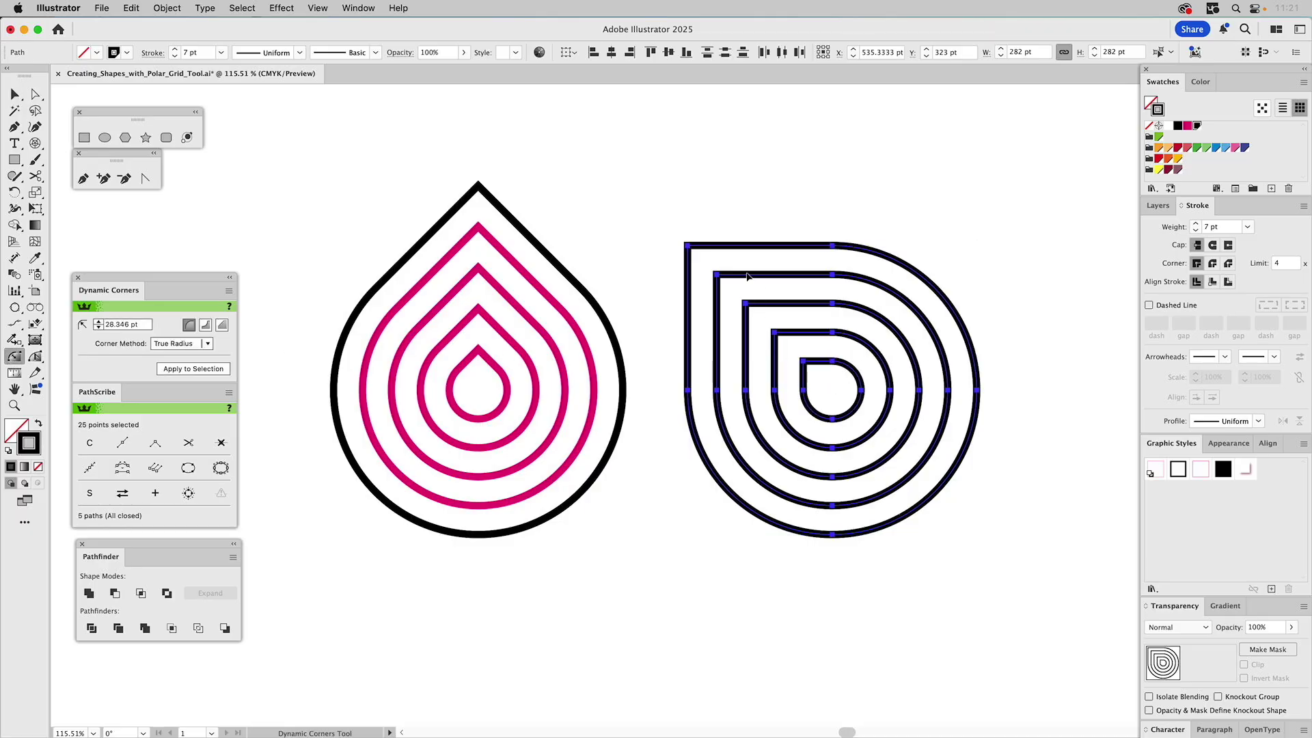
Rotate the five right teardrops together by 45° so that their points face straight up
key(v)
drag(674, 228, 1025, 626)
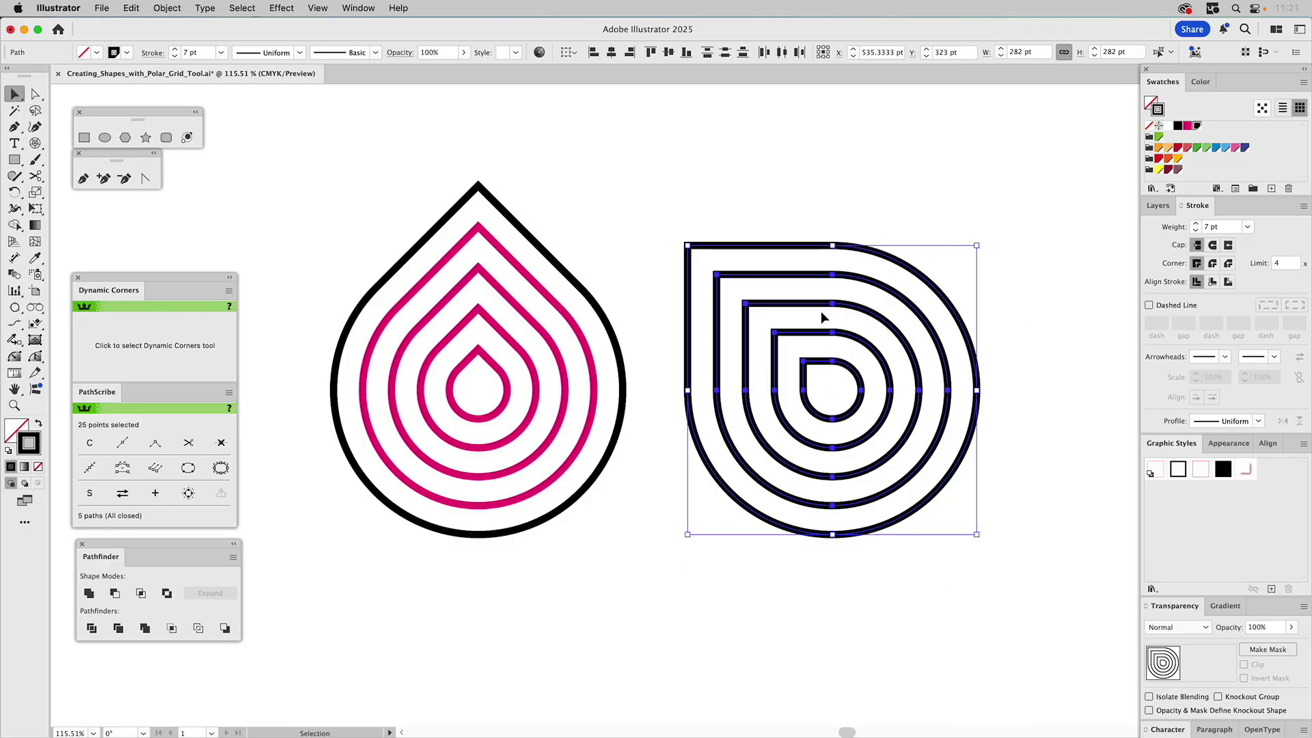
drag(686, 238, 865, 205)
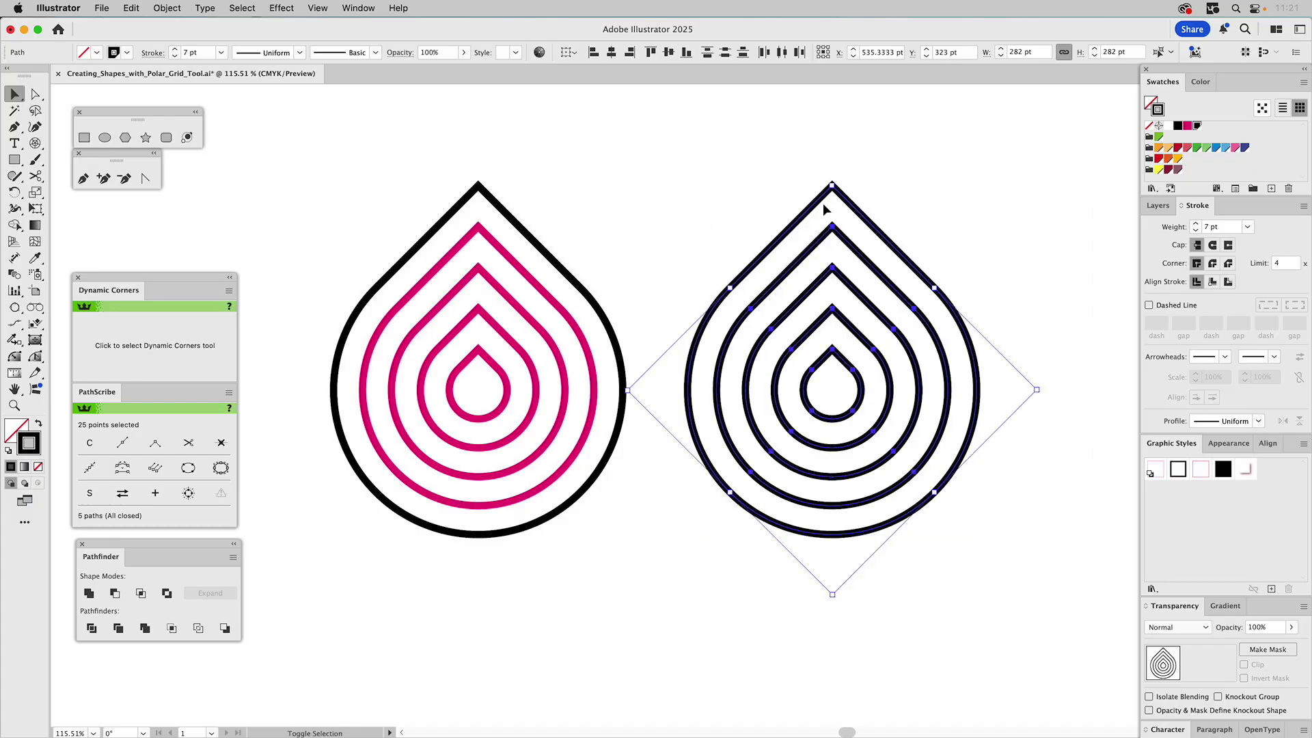
click(646, 179)
Delete the whole left set of teardrops and the outermost teardrop of the right set
drag(628, 177, 449, 467)
key(Delete)
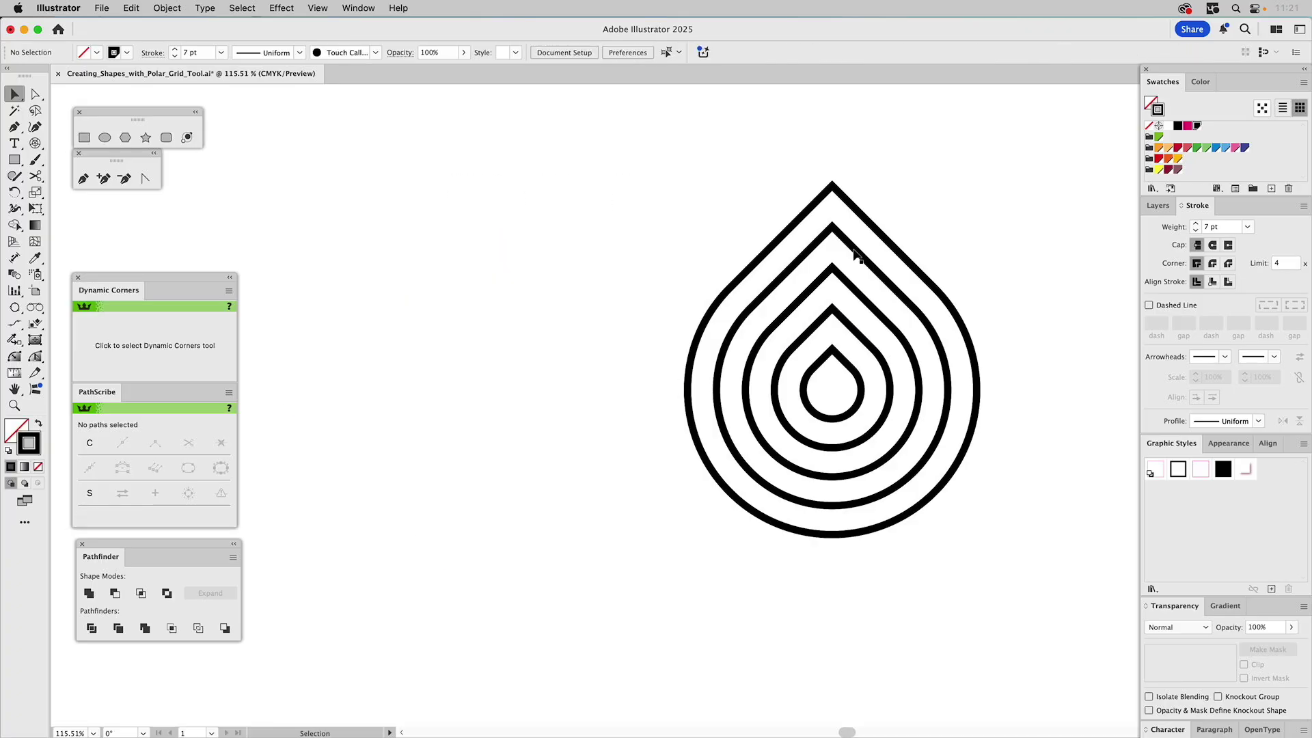
click(807, 203)
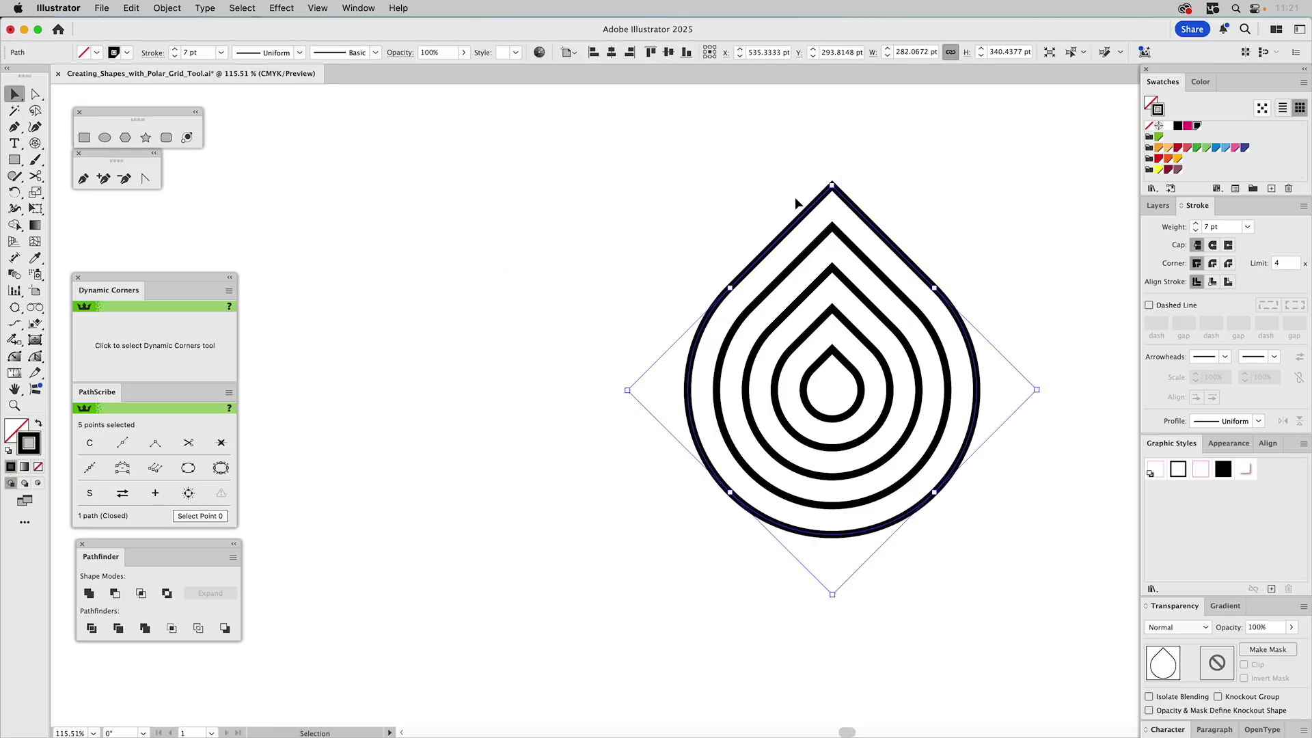
key(Delete)
Group the four remaining teardrops and center the group horizontally and vertically on the artboard
drag(943, 203, 656, 537)
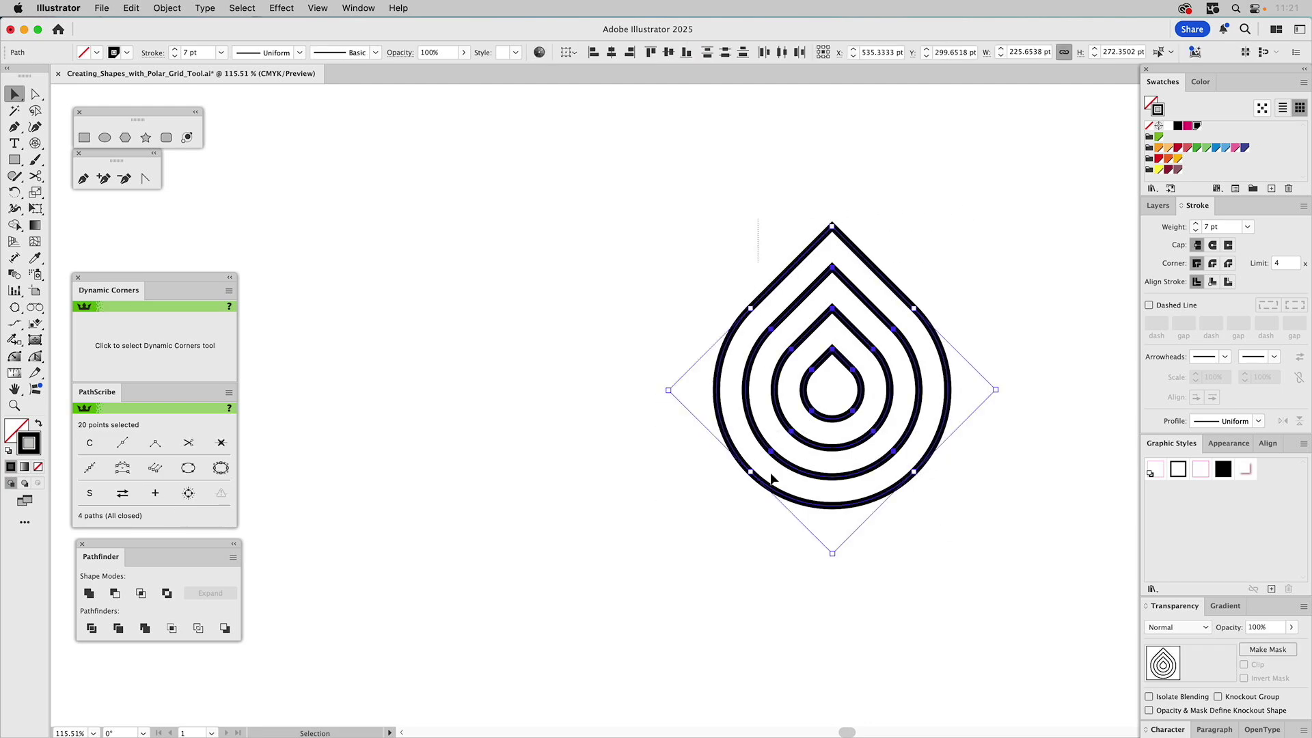
key(a)
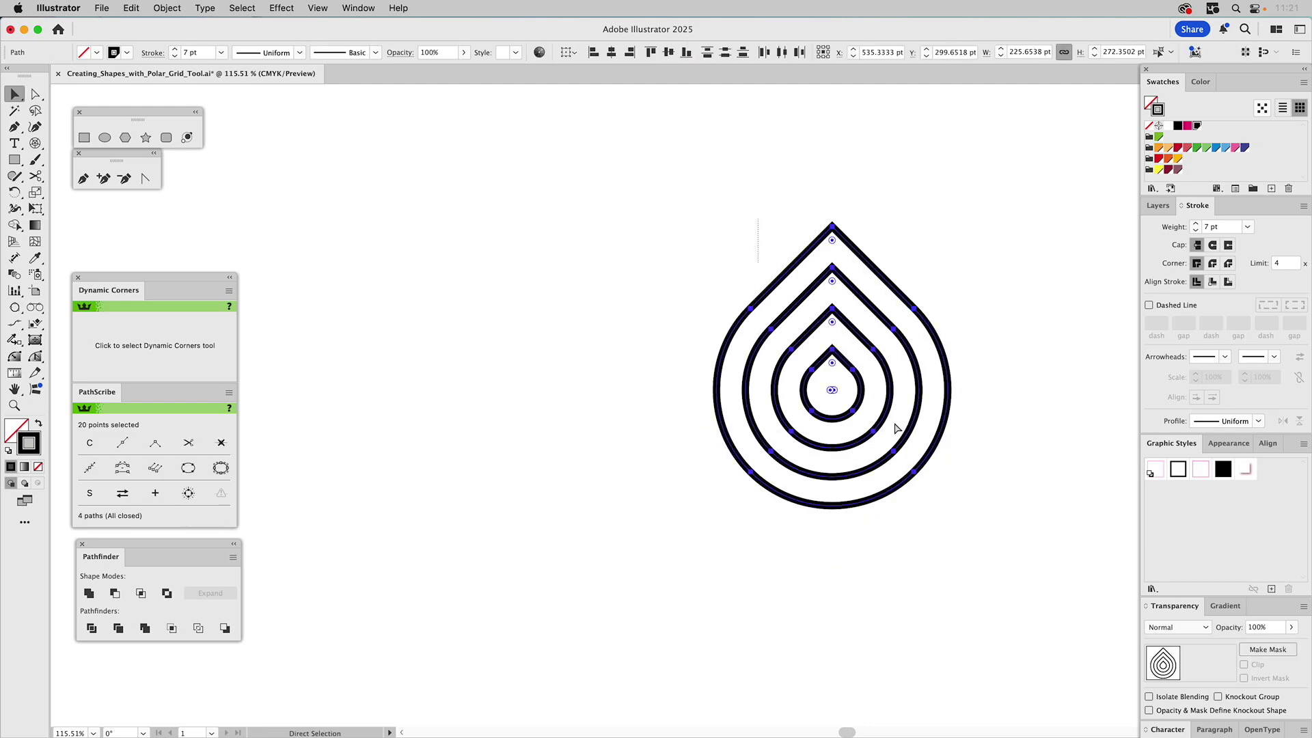
key(super+g)
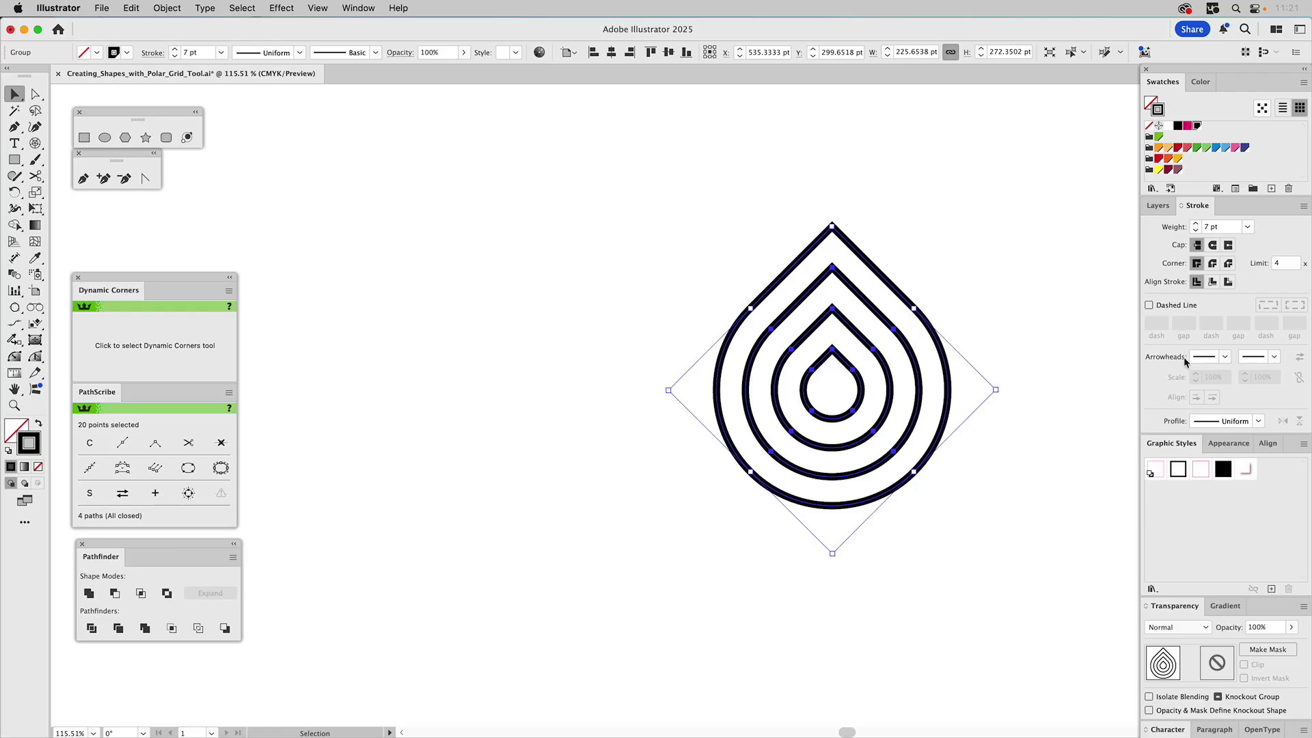
click(1269, 442)
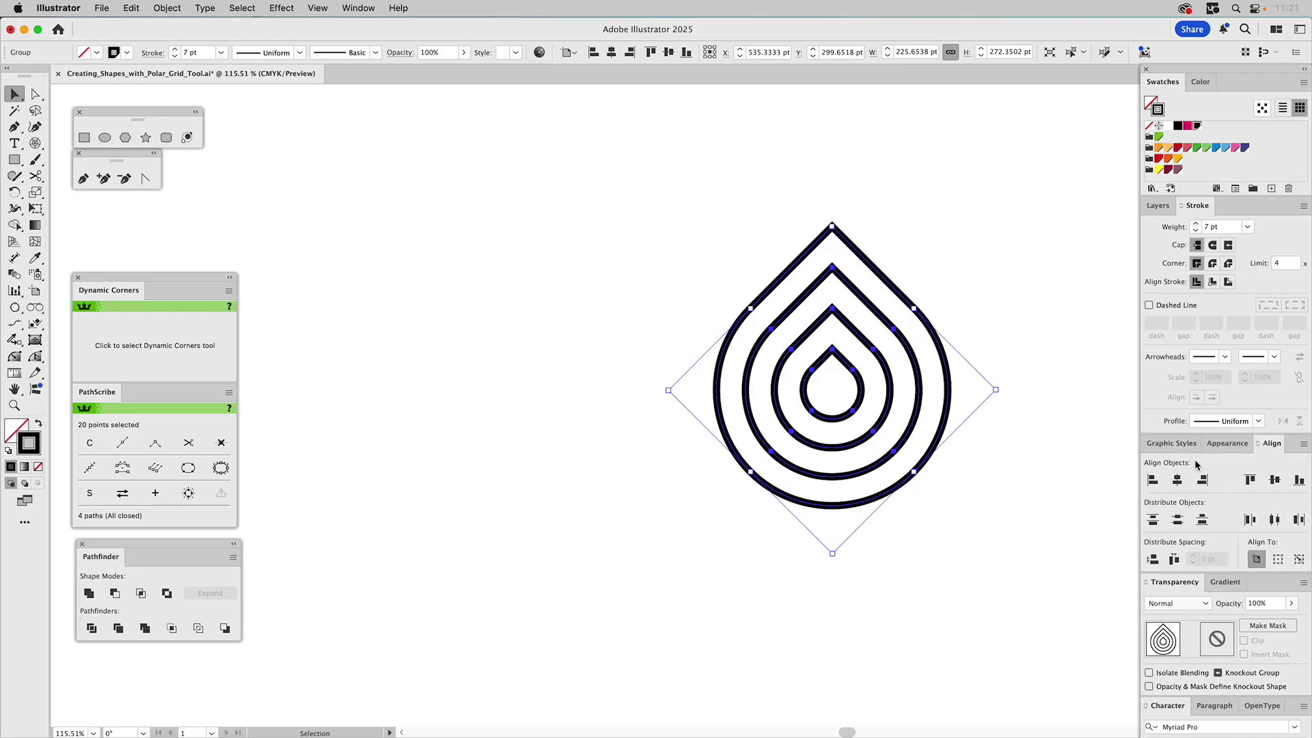
click(1178, 480)
click(1273, 479)
Enlarge the teardrop group proportionally to about 384 × 463 pt and shift it slightly upward on the artboard
drag(689, 231, 740, 234)
drag(834, 383, 825, 319)
key(super+0)
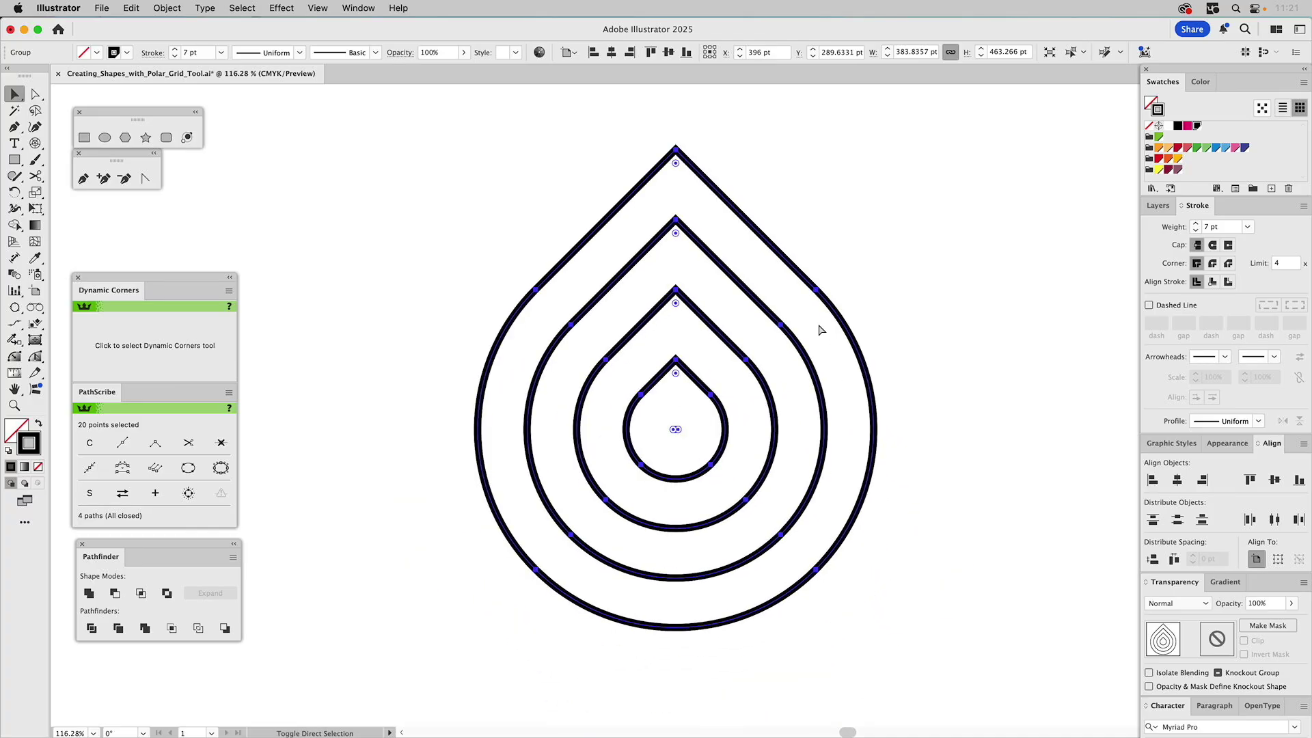
Move the two outermost teardrops aside together as a test, undo the move, and leave nothing selected
click(911, 269)
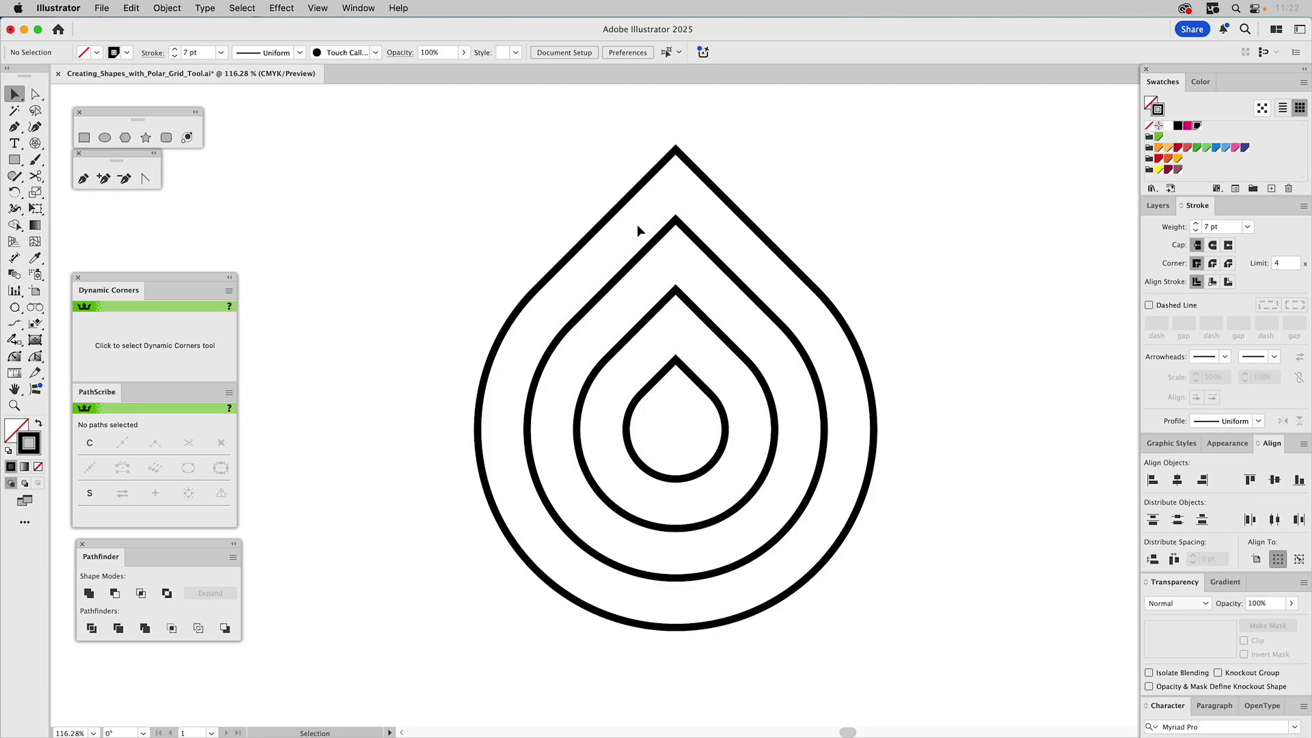
click(624, 199)
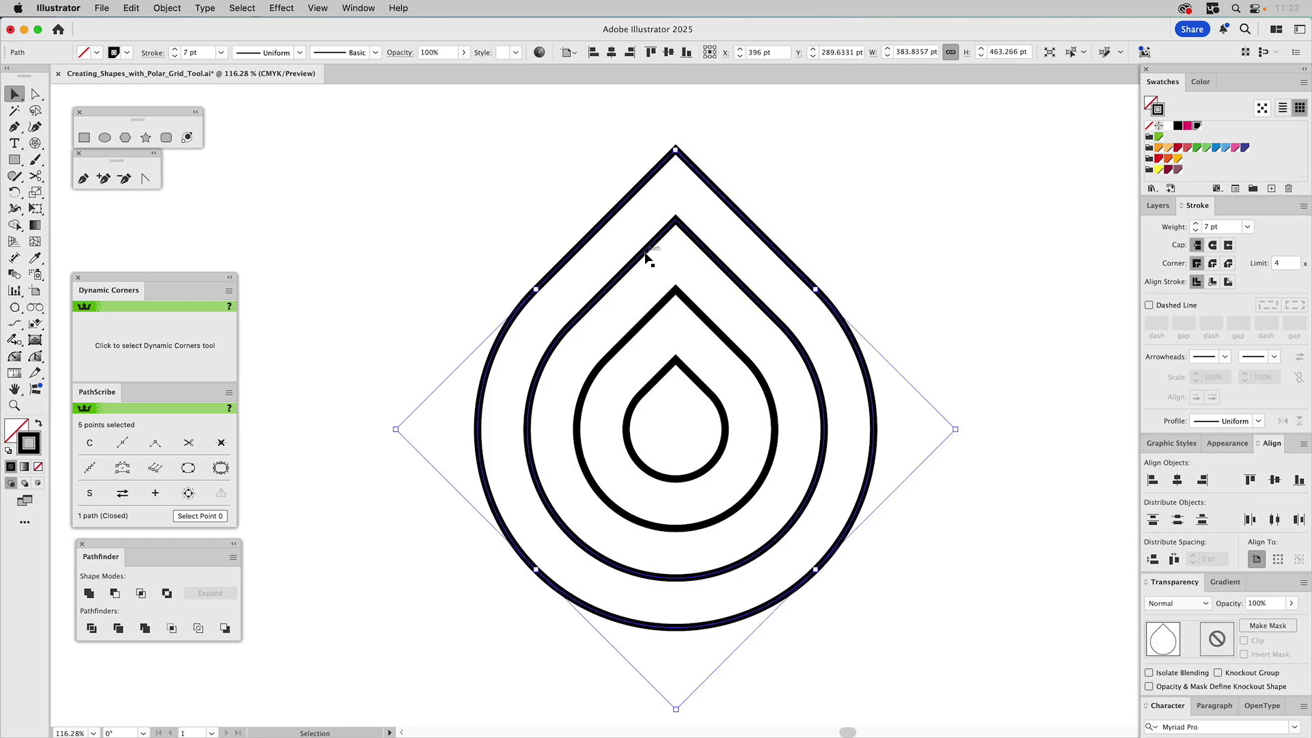
drag(642, 253, 483, 215)
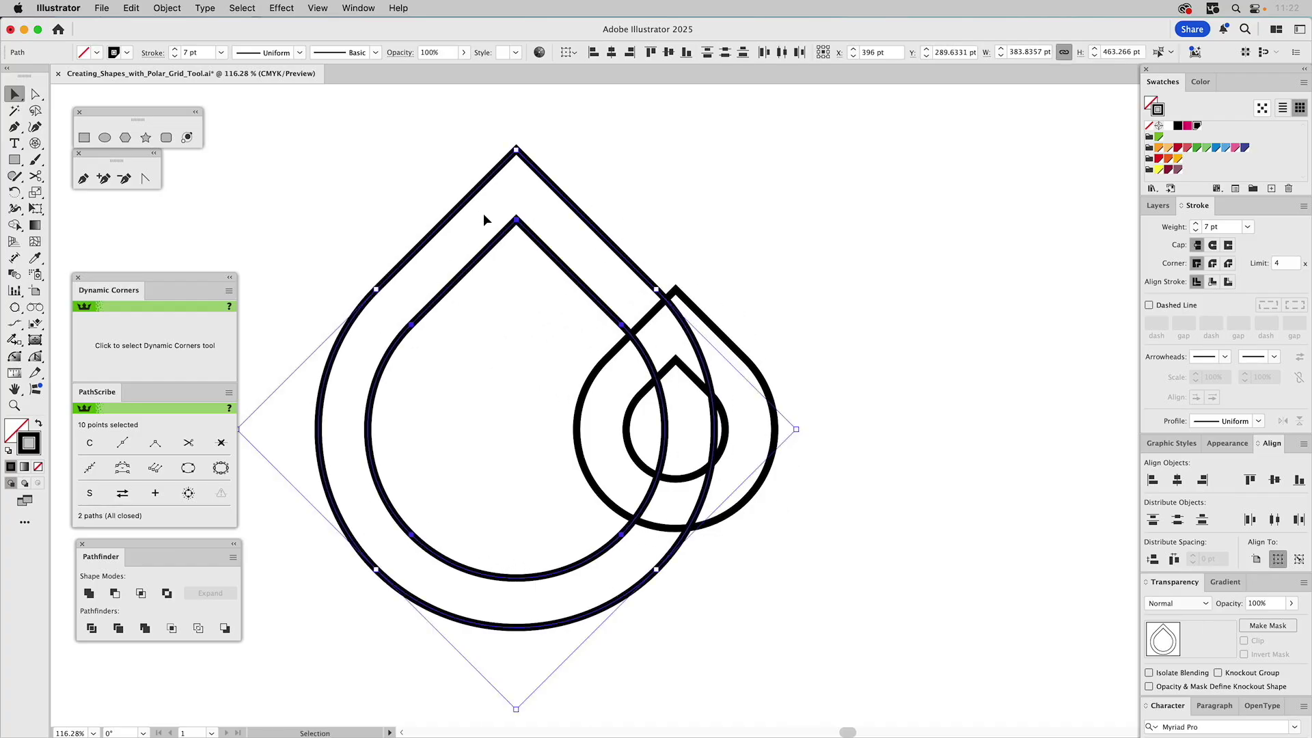
key(super+z)
click(676, 272)
click(652, 245)
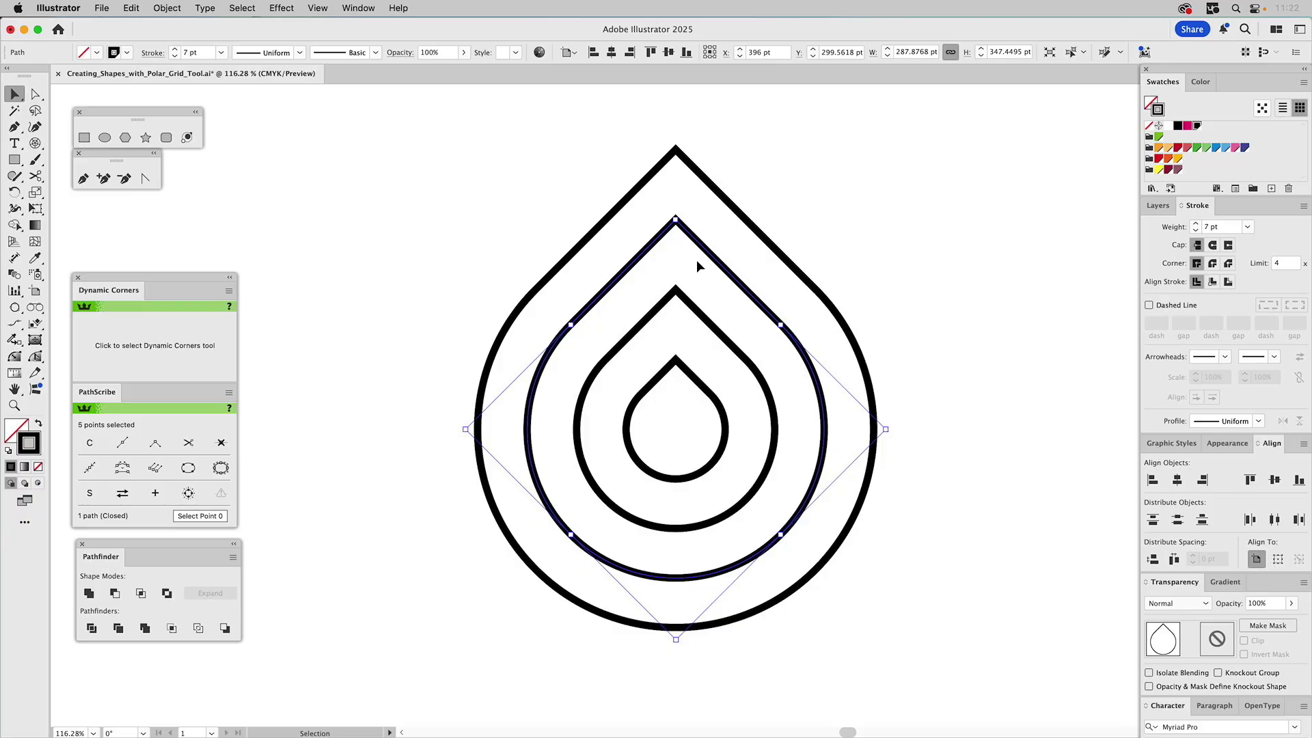
click(766, 149)
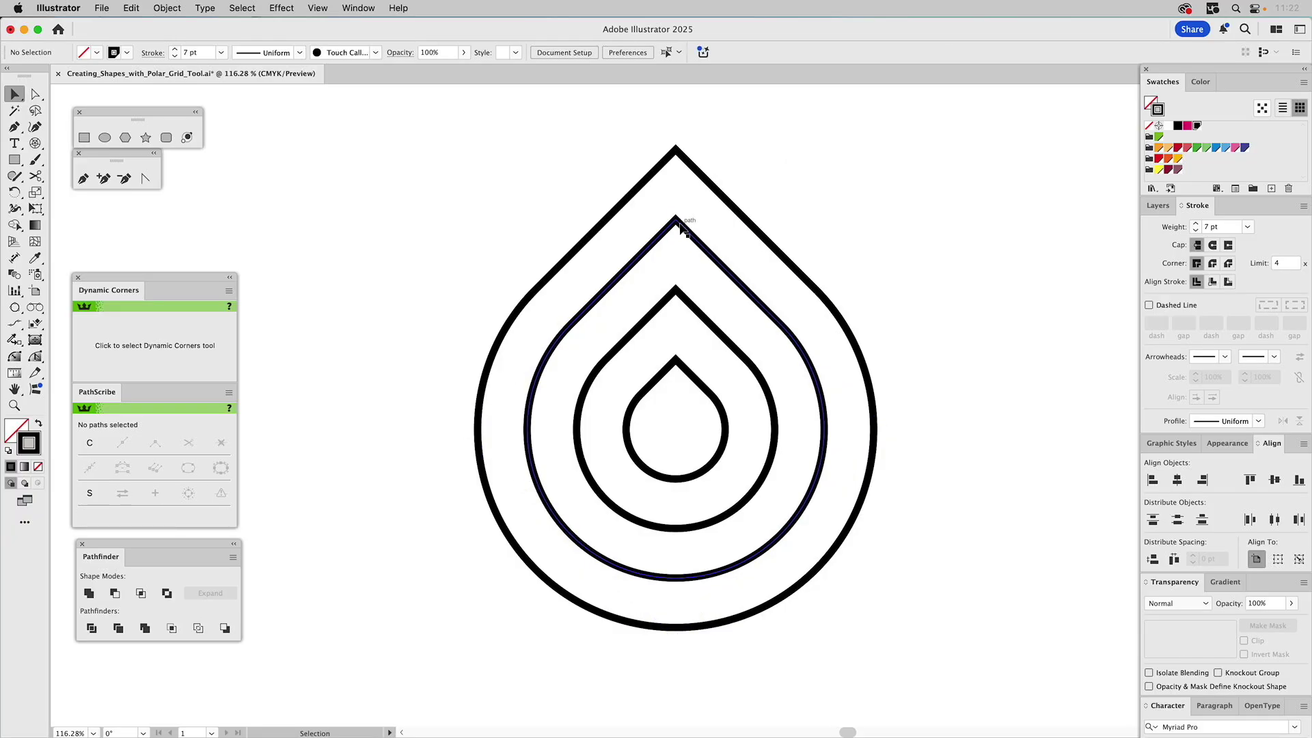
Give the second teardrop a magenta stroke, punch it out of the outermost one with Minus Front, and fill that ring magenta without stroke
click(682, 227)
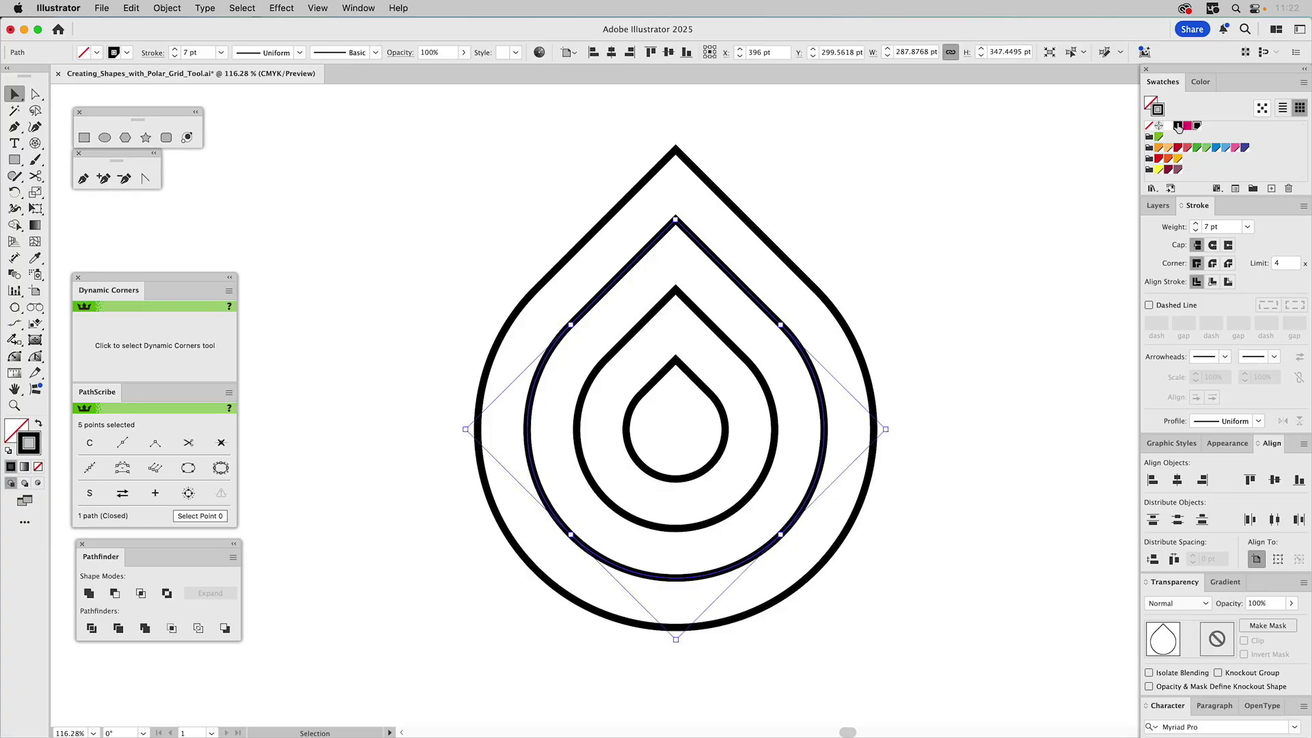
drag(1164, 111, 1158, 108)
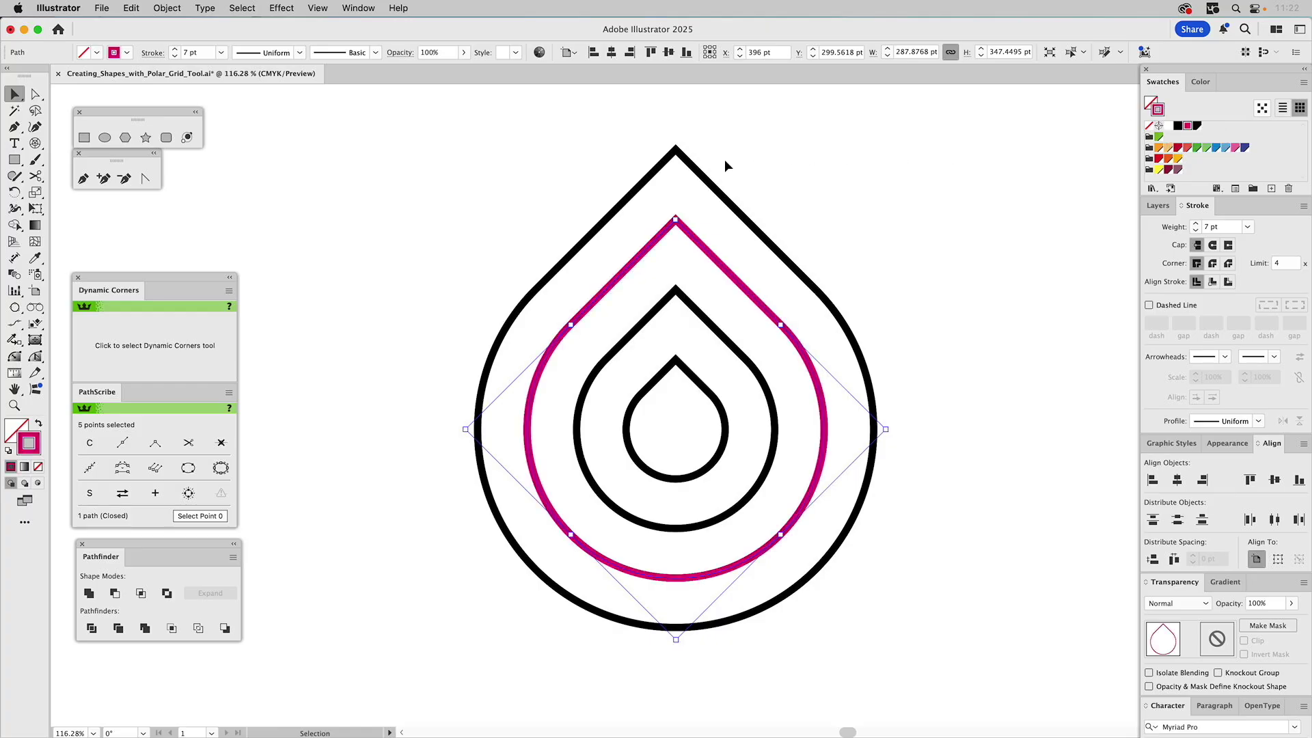
shift+click(682, 162)
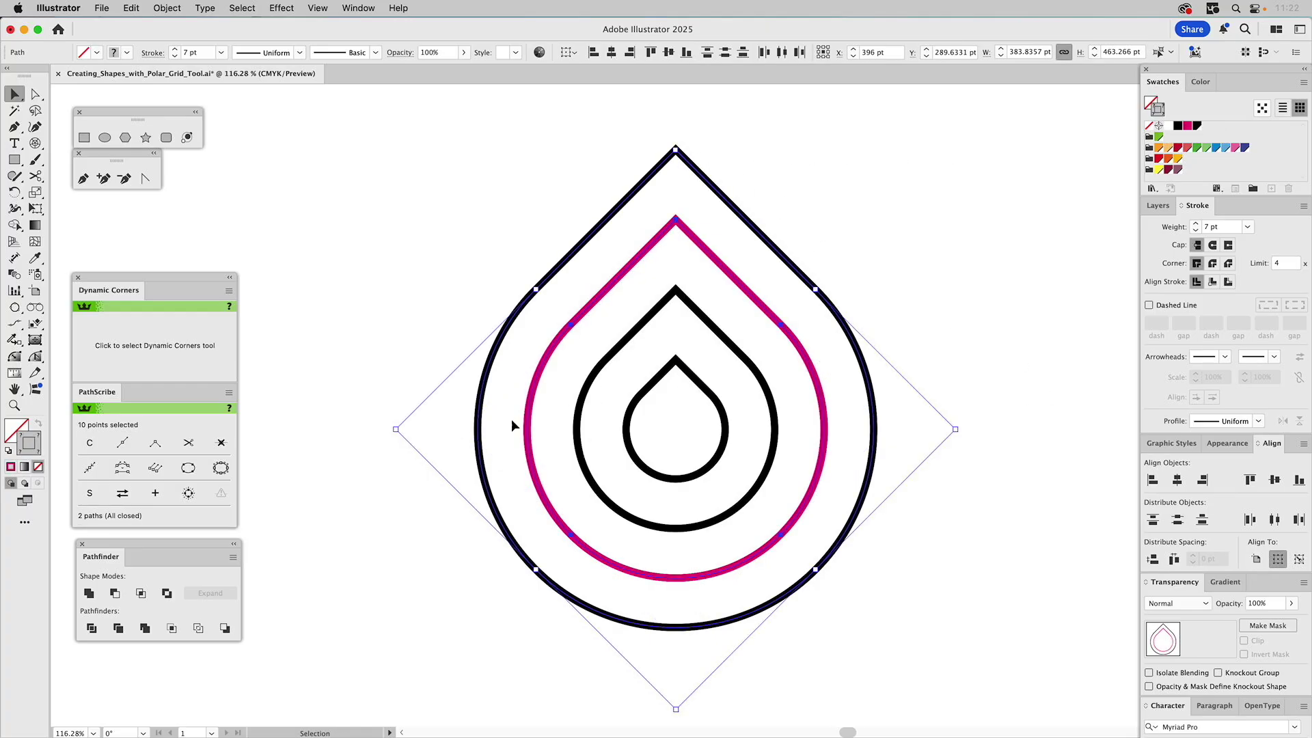
click(116, 593)
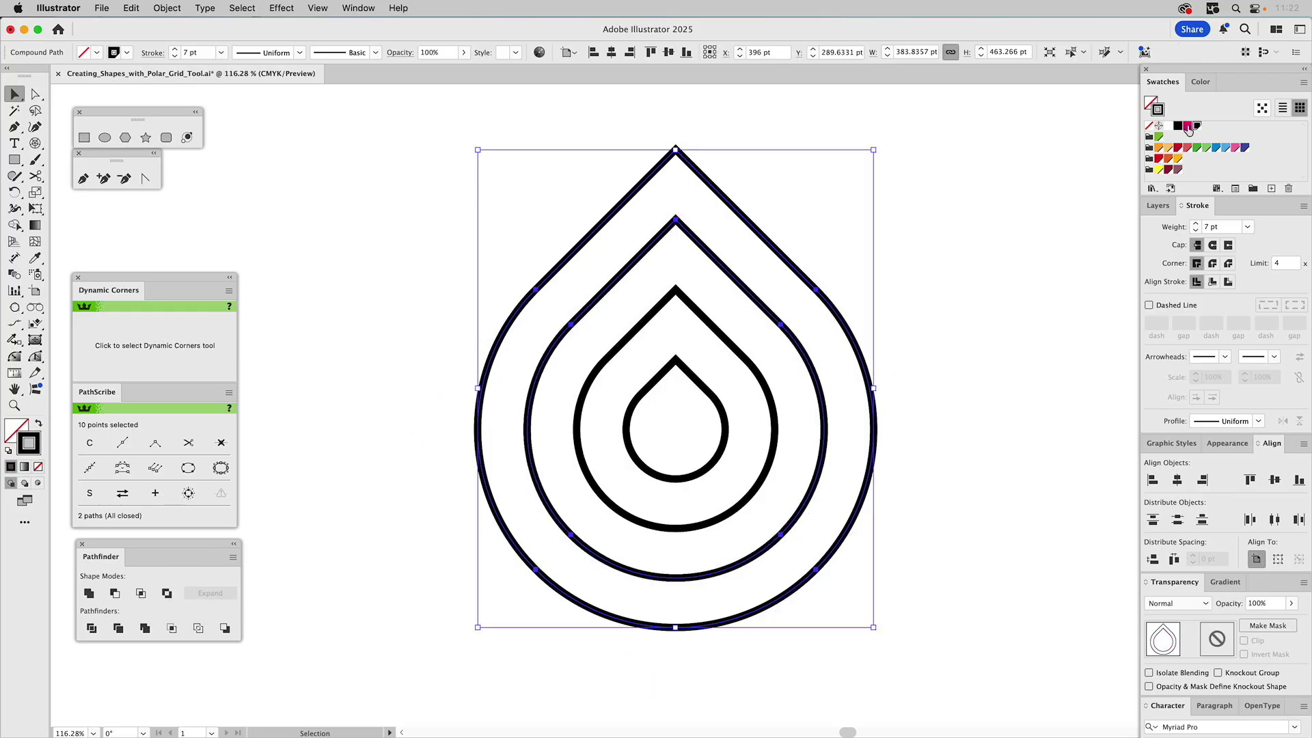
drag(1188, 129, 1150, 103)
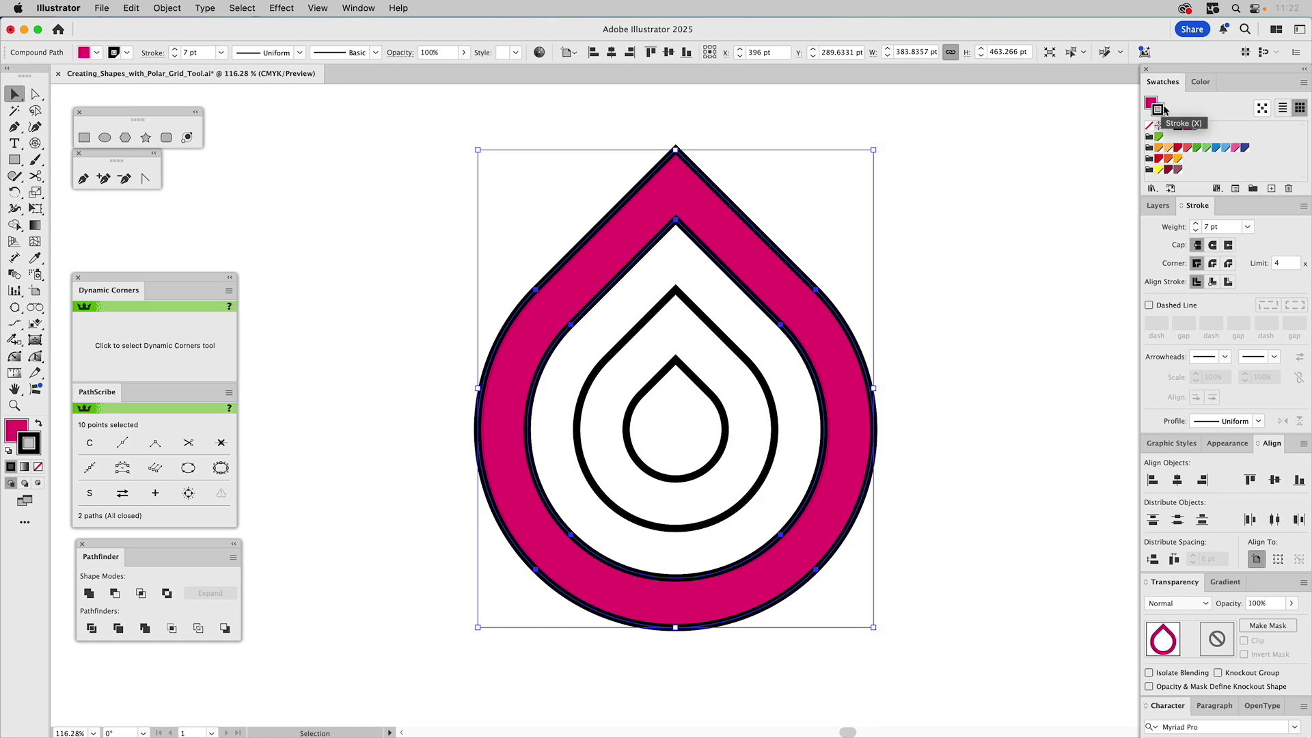
click(1148, 126)
Hide the magenta ring temporarily to examine the three teardrop outlines inside it, and show it again
key(a)
key(super+3)
drag(765, 220, 631, 448)
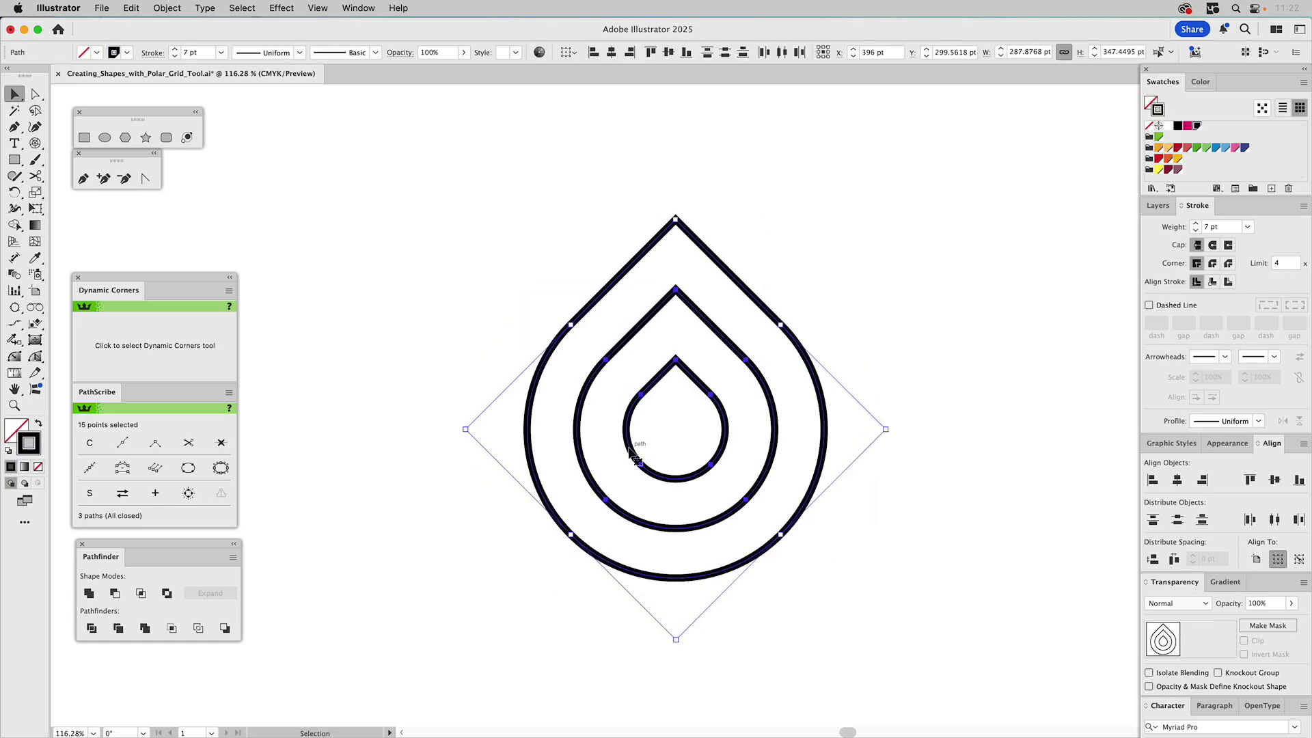
key(super+alt+3)
click(949, 278)
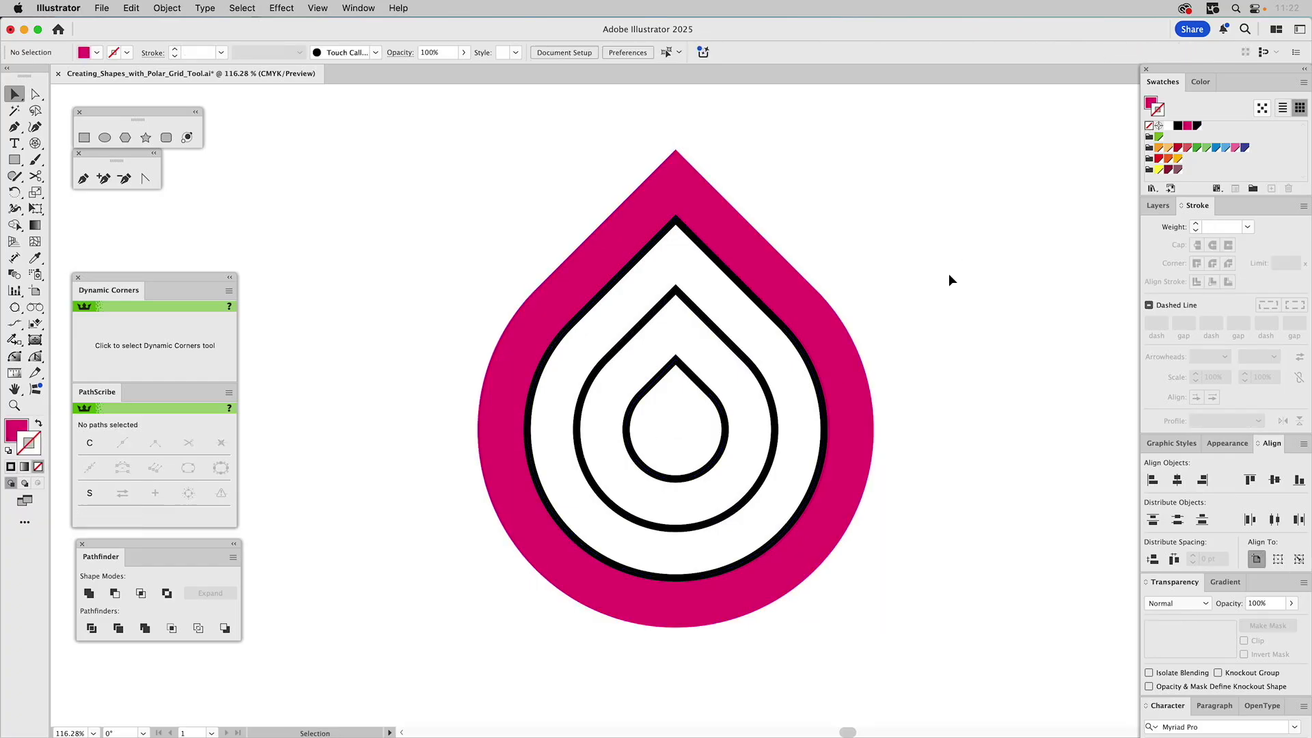
Fill the third teardrop light orange and subtract it from the second teardrop with Minus Front
click(688, 299)
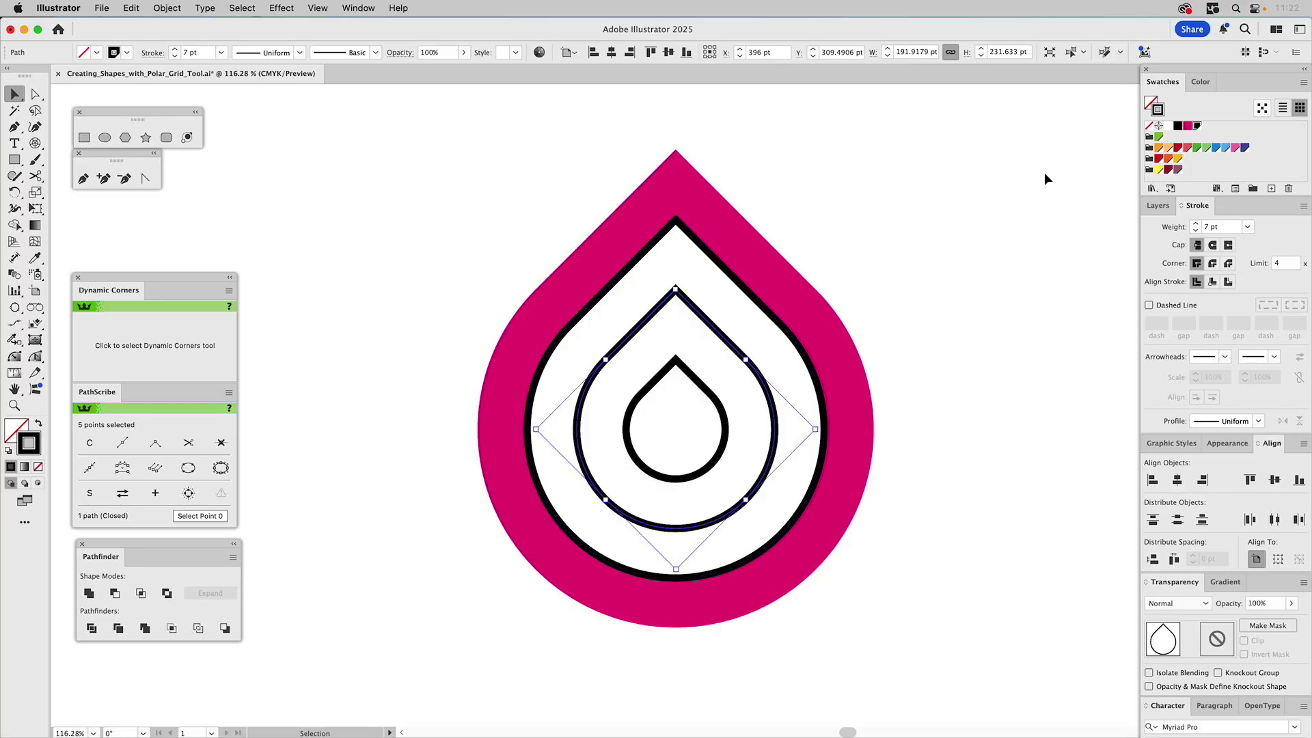
drag(1168, 148, 1152, 105)
shift+click(688, 236)
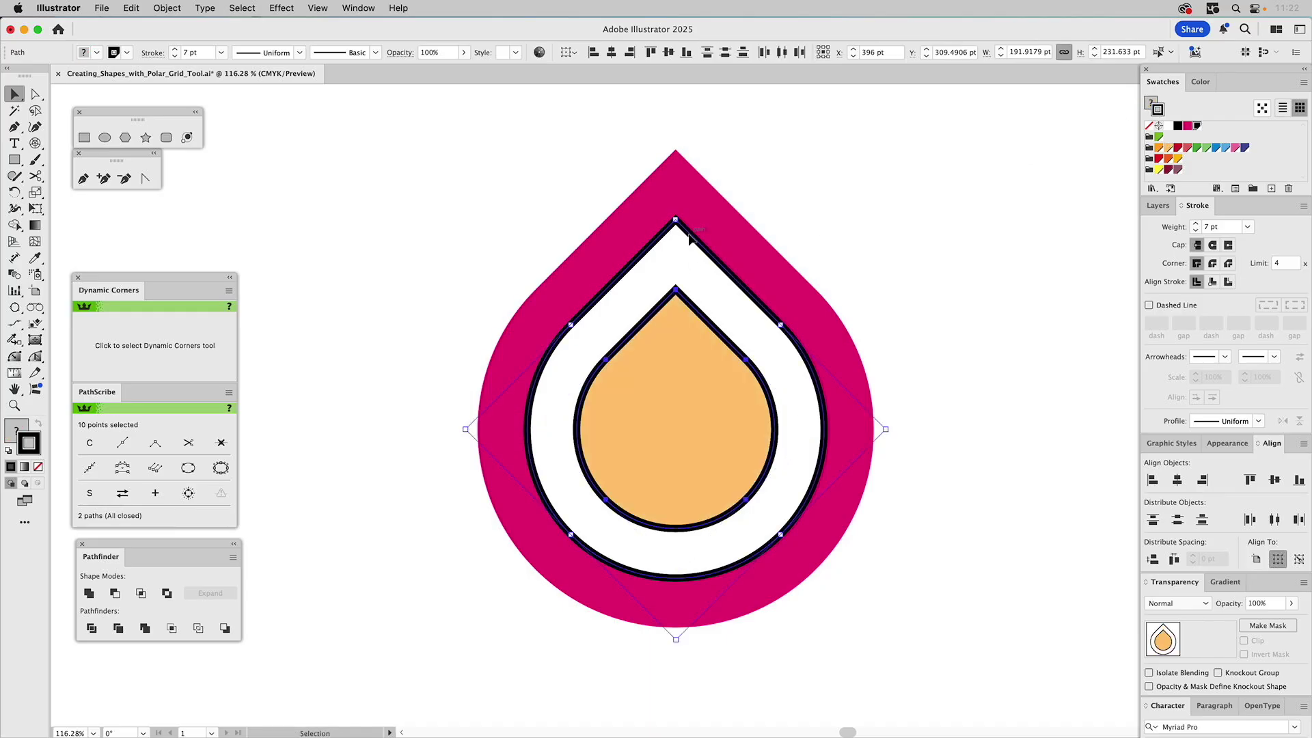
click(114, 593)
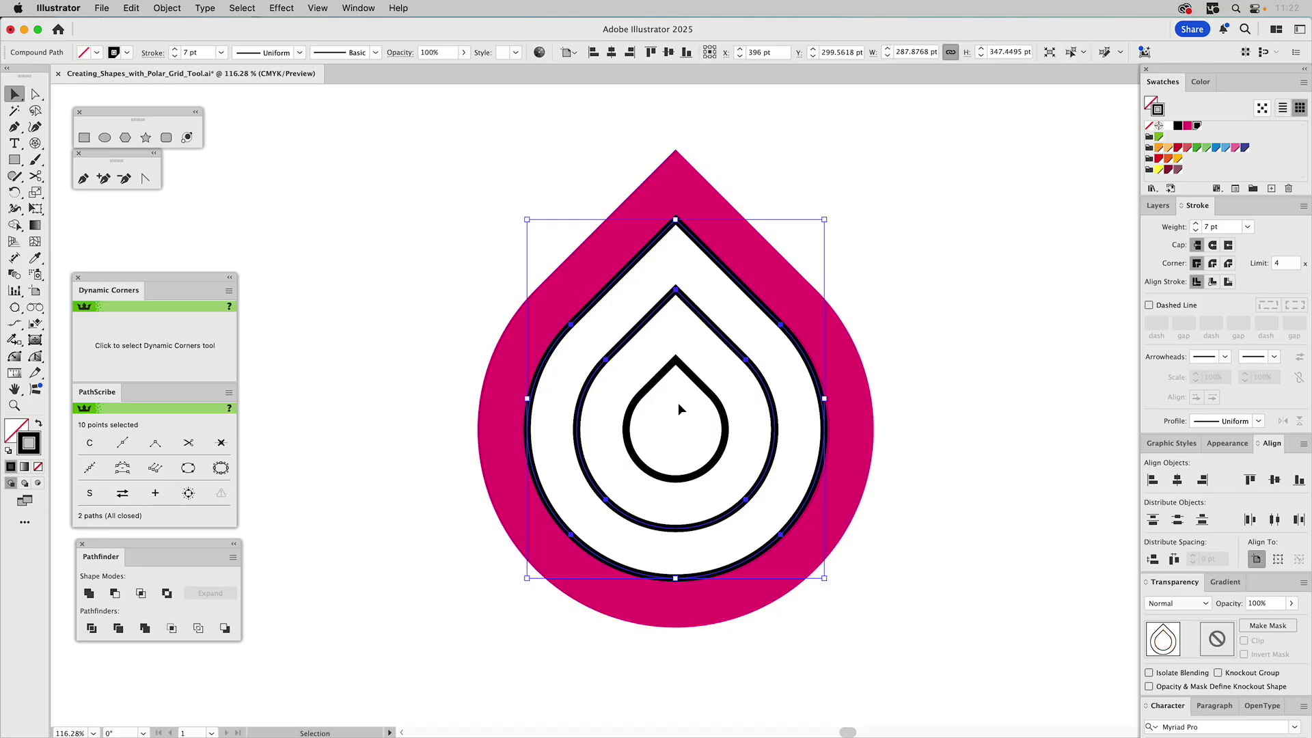
Remove the stroke from the second teardrop ring and fill it with orange C=0 M=60 Y=100 K=0
key(i)
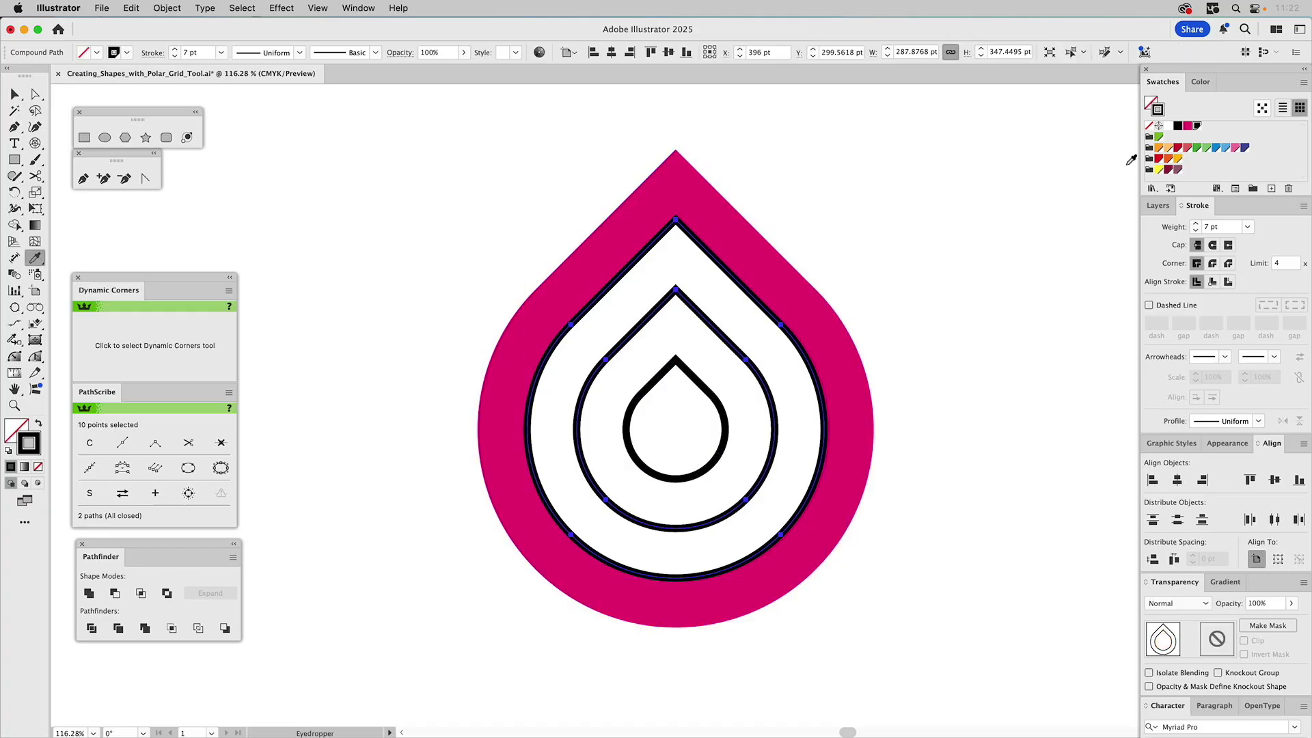
click(1149, 126)
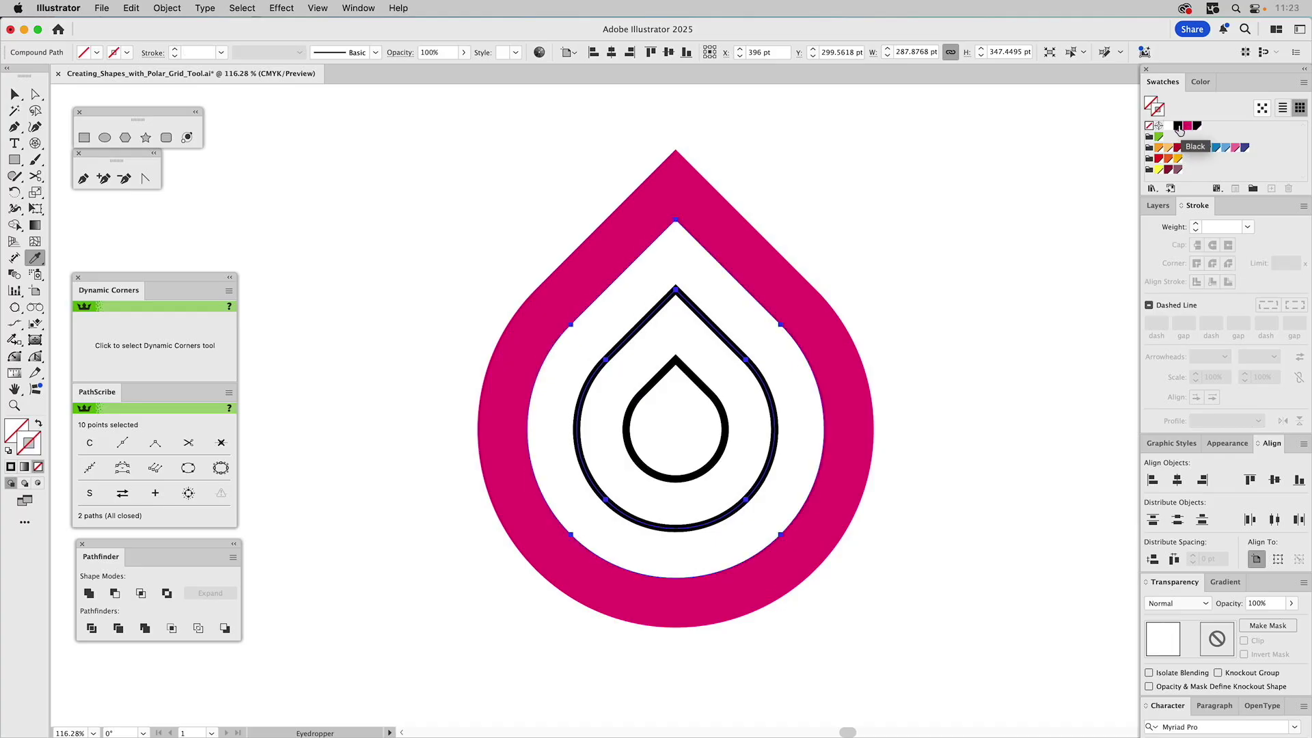
click(1177, 127)
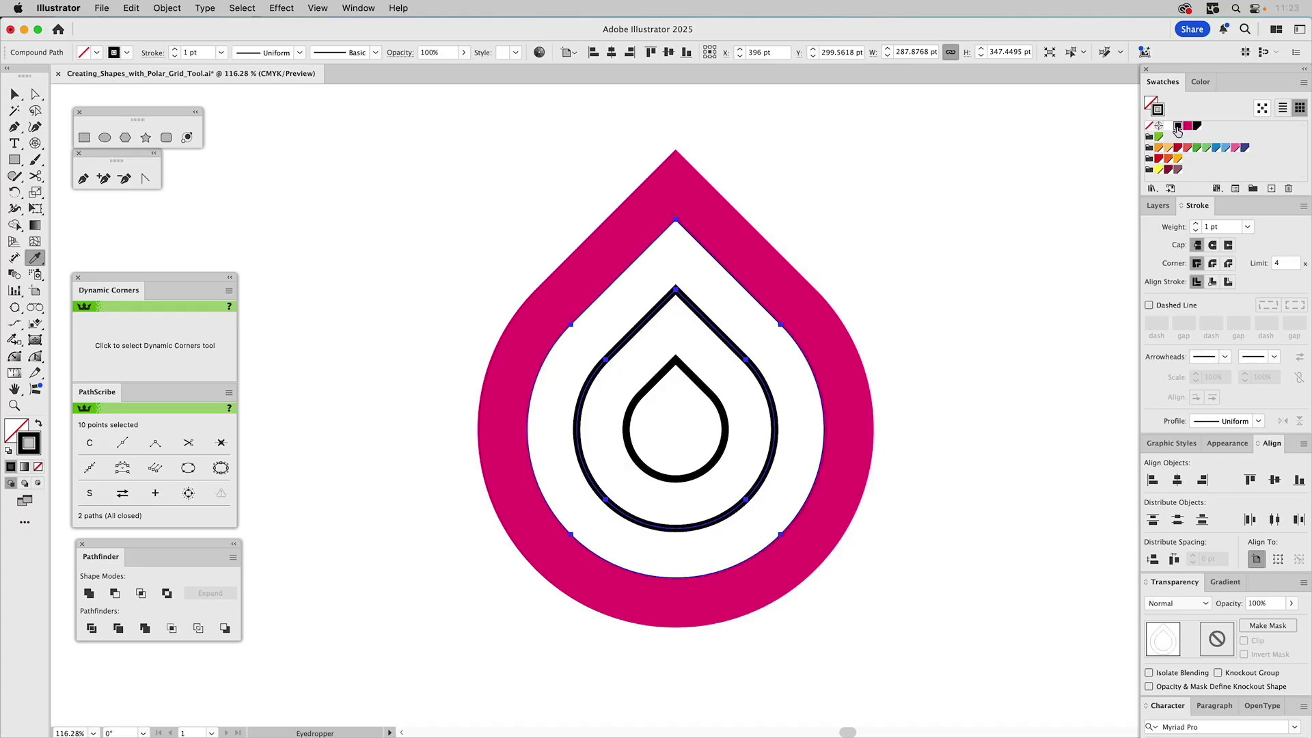
click(1150, 126)
click(1152, 105)
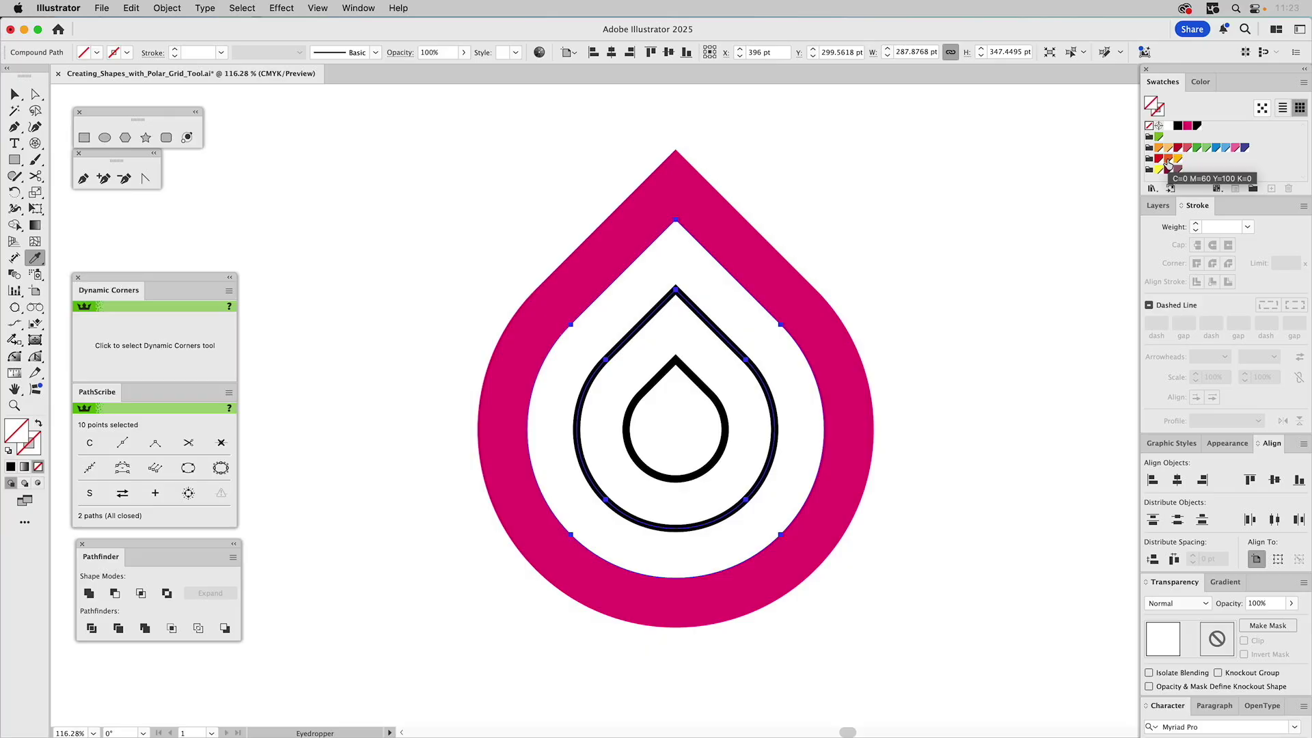
click(1168, 163)
Recolor the outermost ring's fill to yellow C=0 M=20 Y=100 K=0 and deselect it
super+click(708, 211)
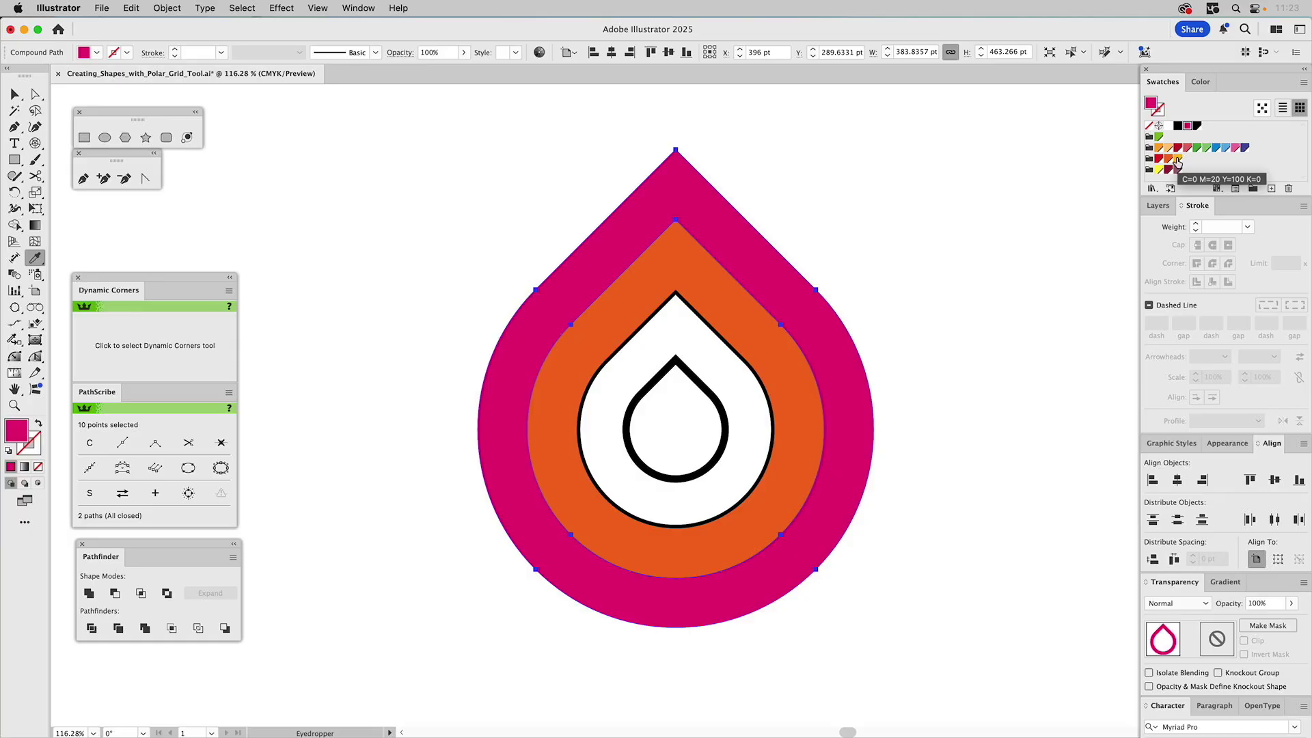
click(1159, 158)
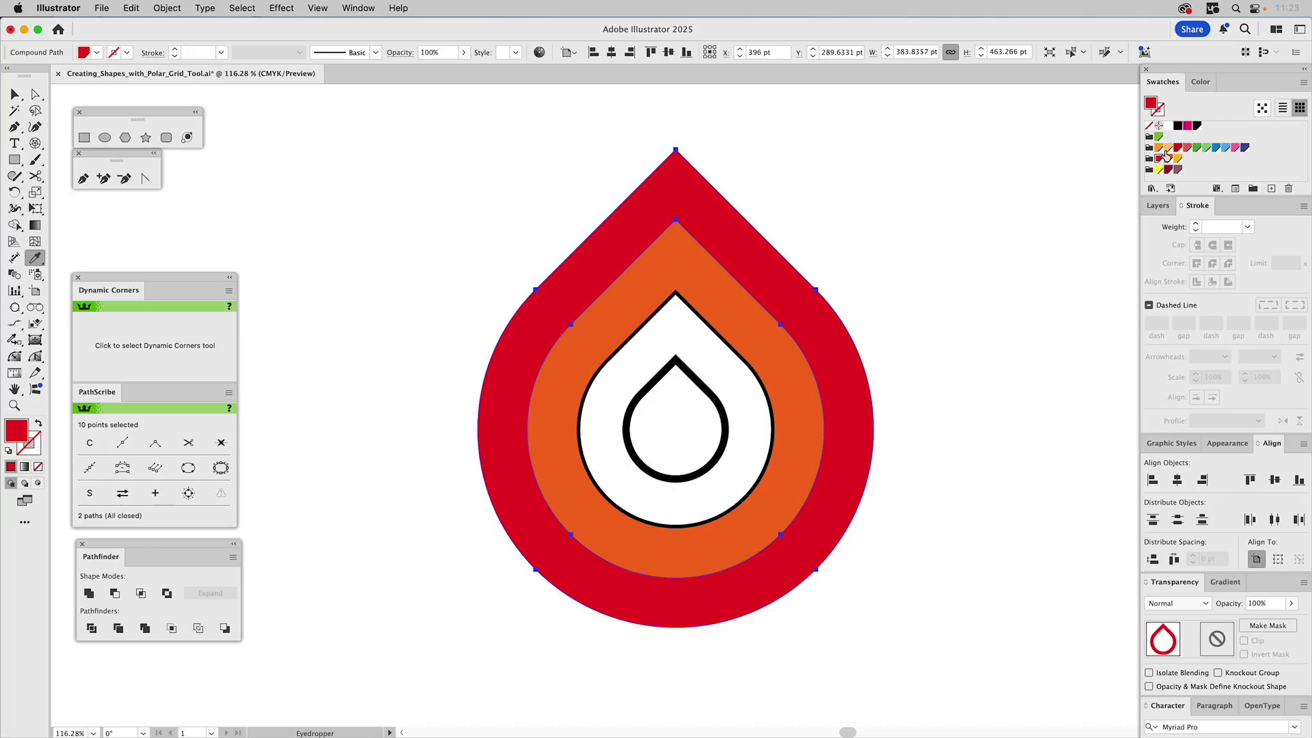
click(1177, 159)
super+click(827, 227)
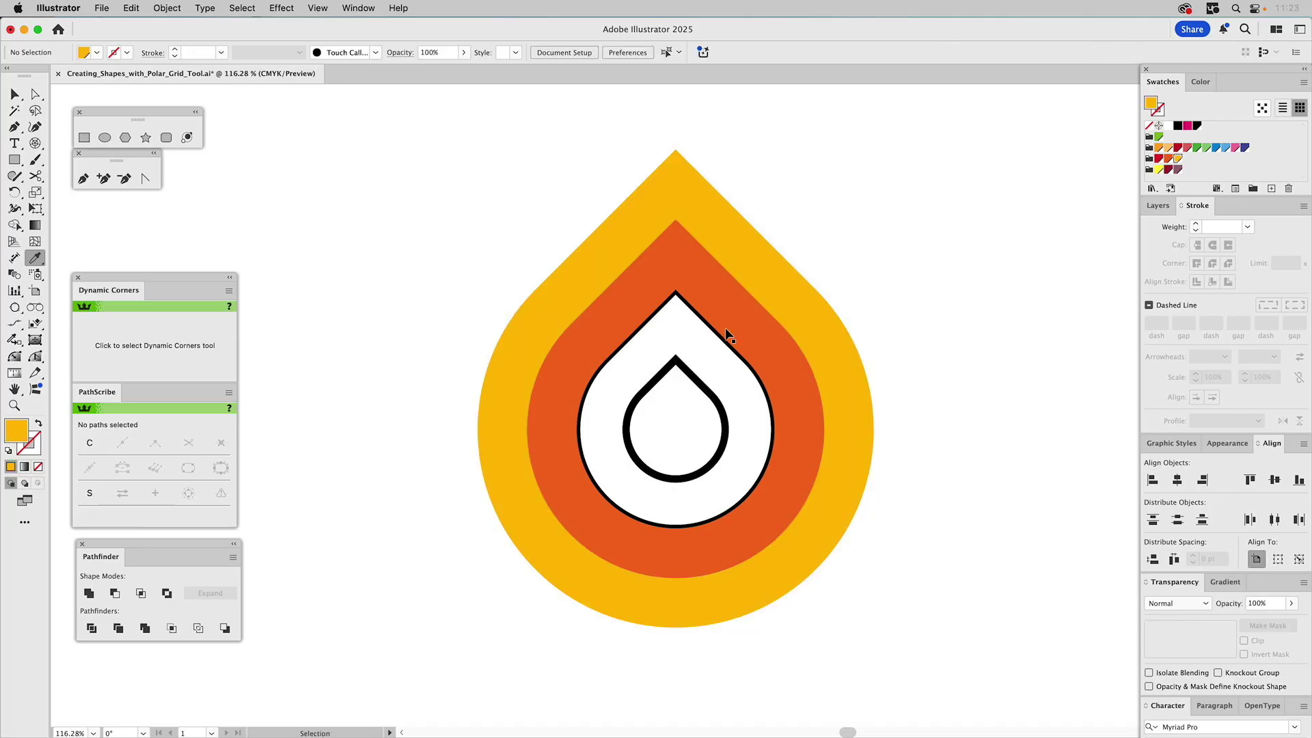
Remove the yellow and orange rings temporarily to examine the two inner teardrop outlines, and restore the rings
key(v)
click(699, 276)
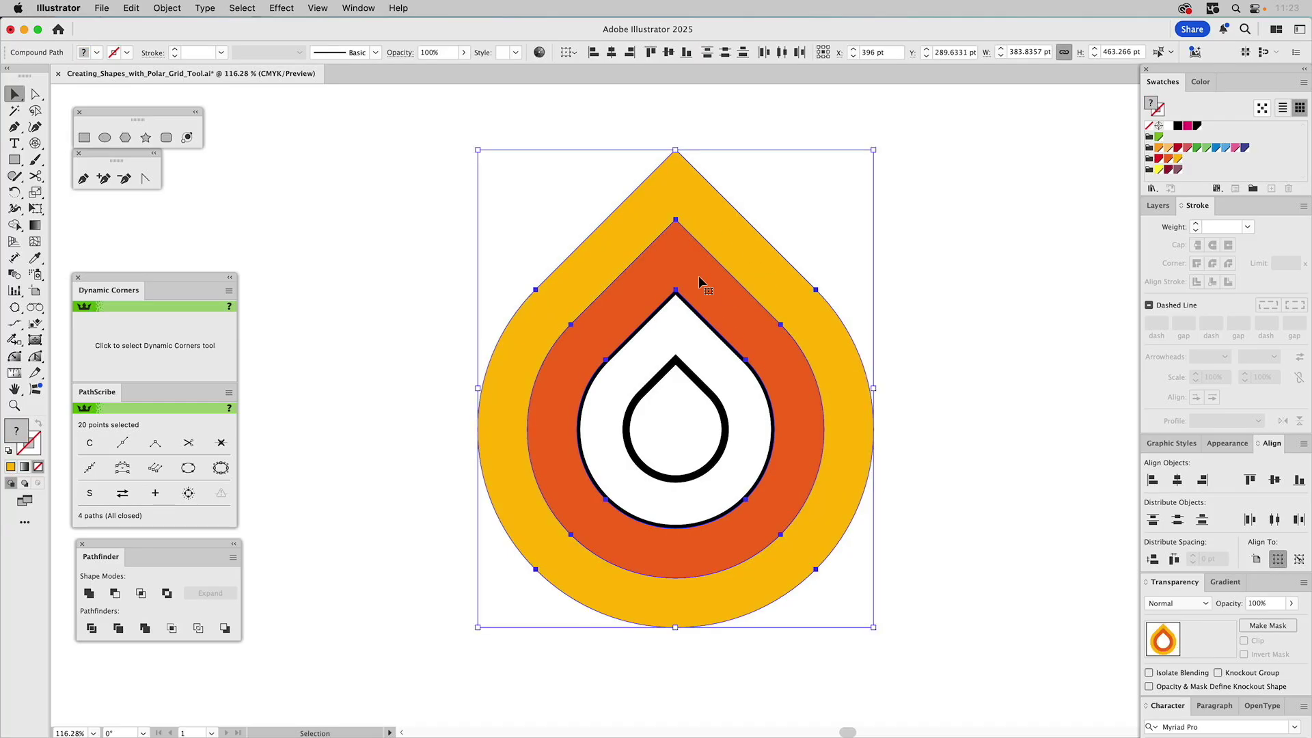
key(Delete)
drag(738, 266, 619, 448)
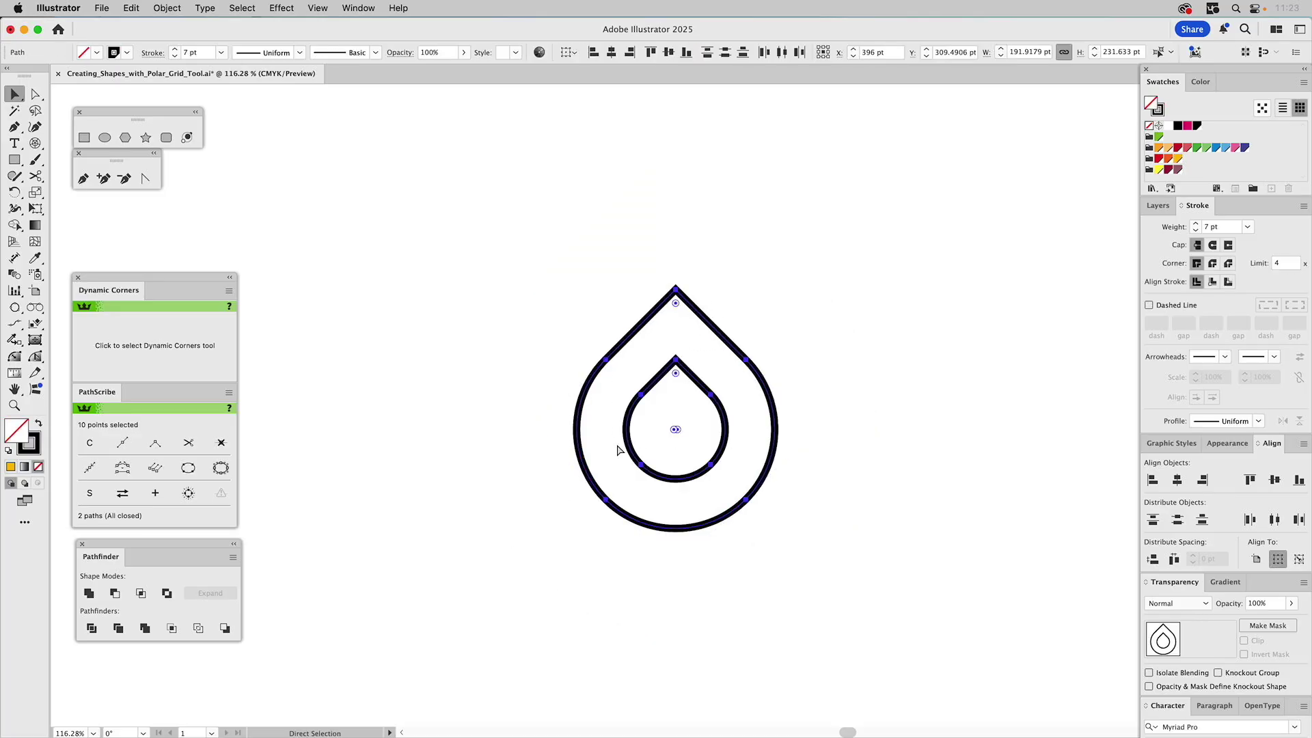
key(ctrl+z)
click(862, 372)
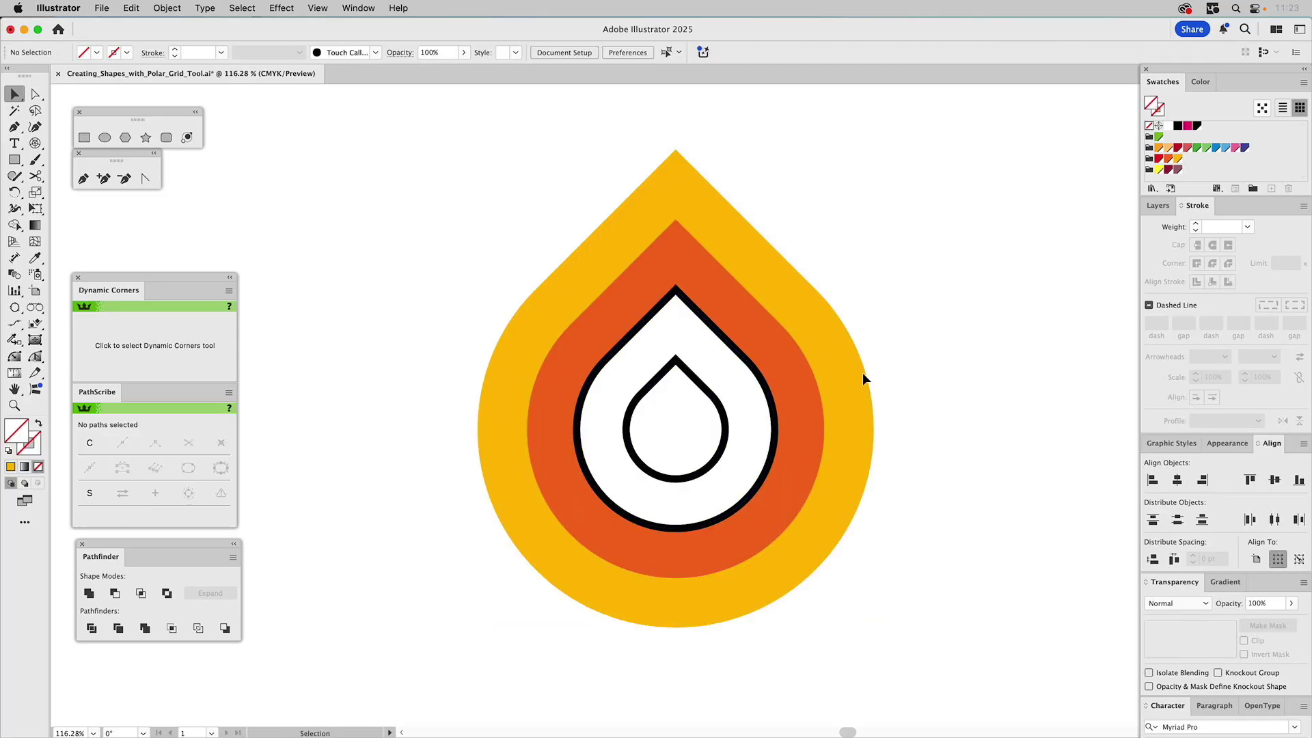
Subtract the innermost teardrop from the third one with Minus Front and fill the resulting ring red without stroke
click(687, 371)
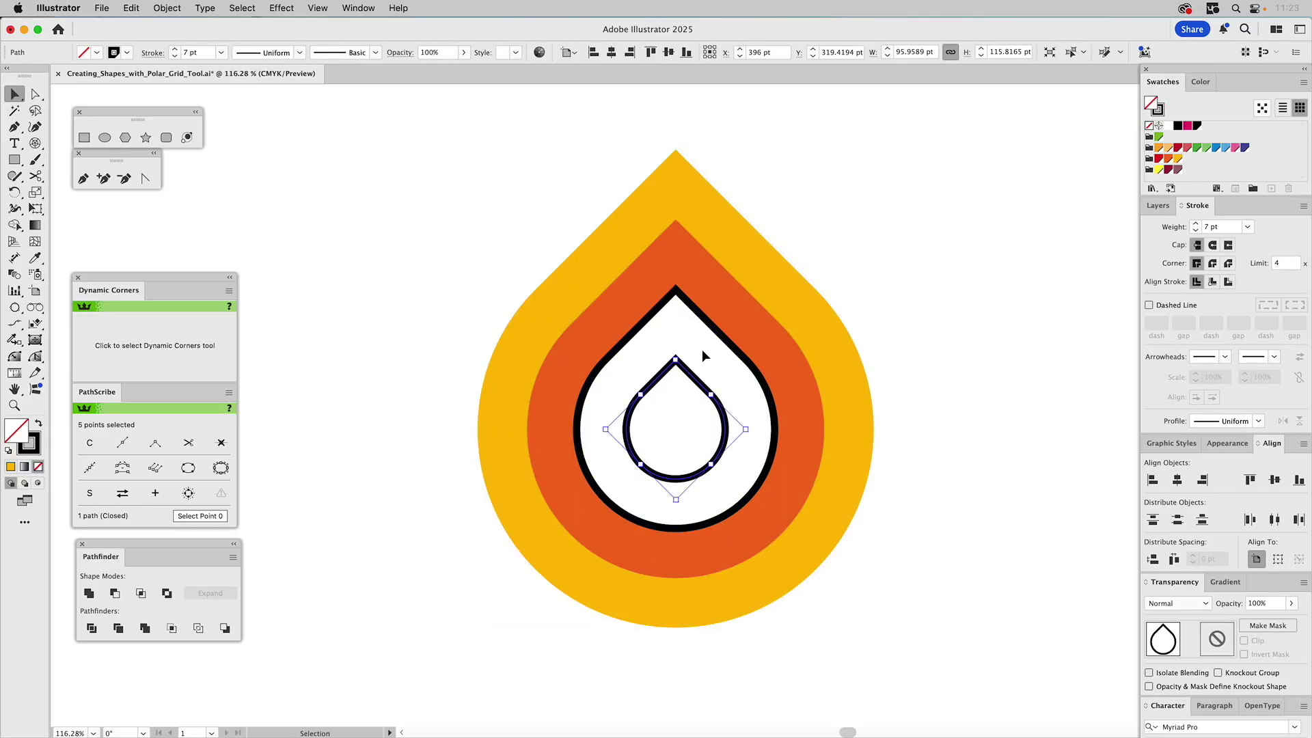
shift+click(714, 333)
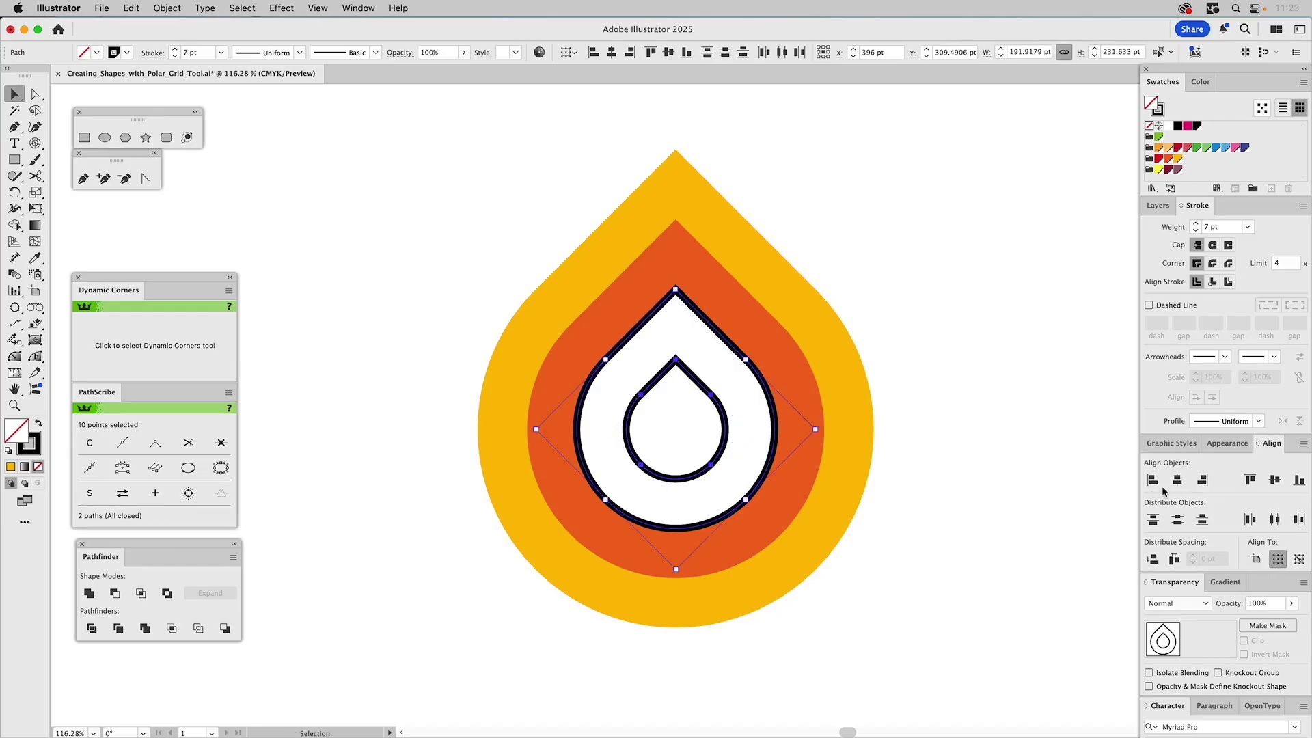
click(115, 594)
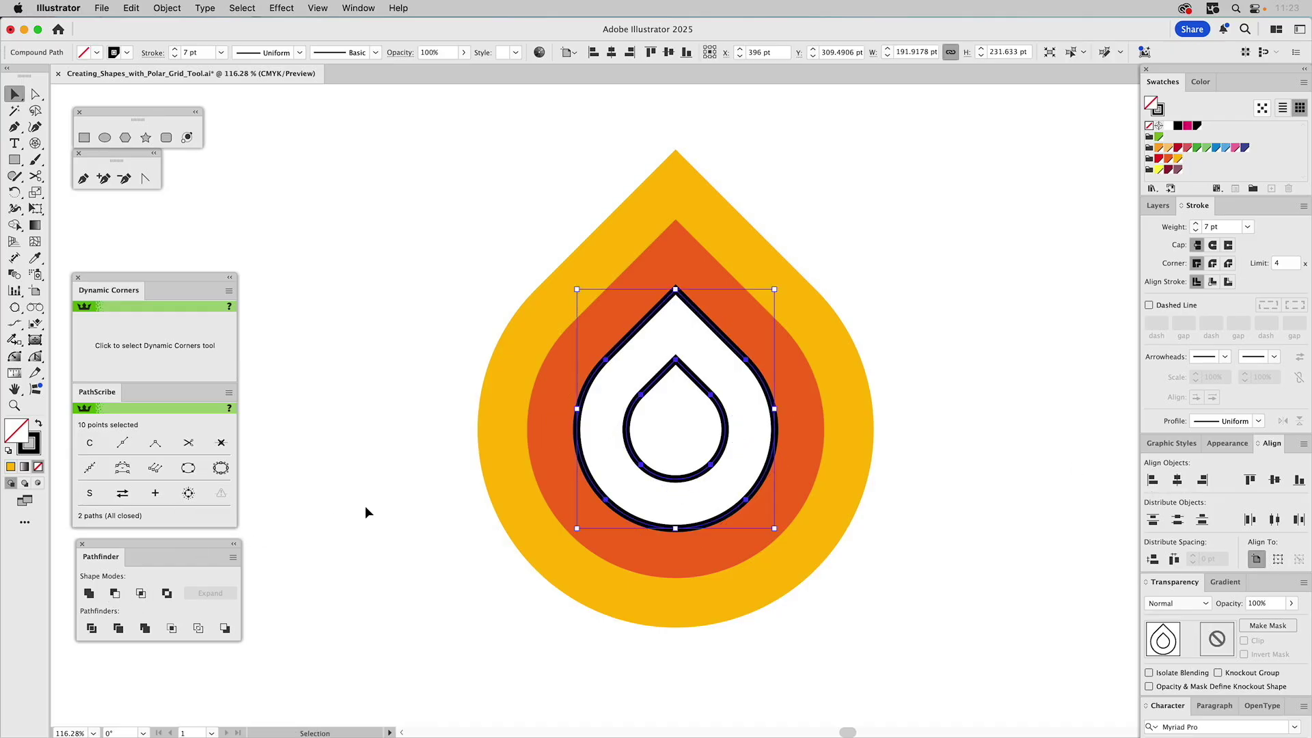
key(i)
click(791, 361)
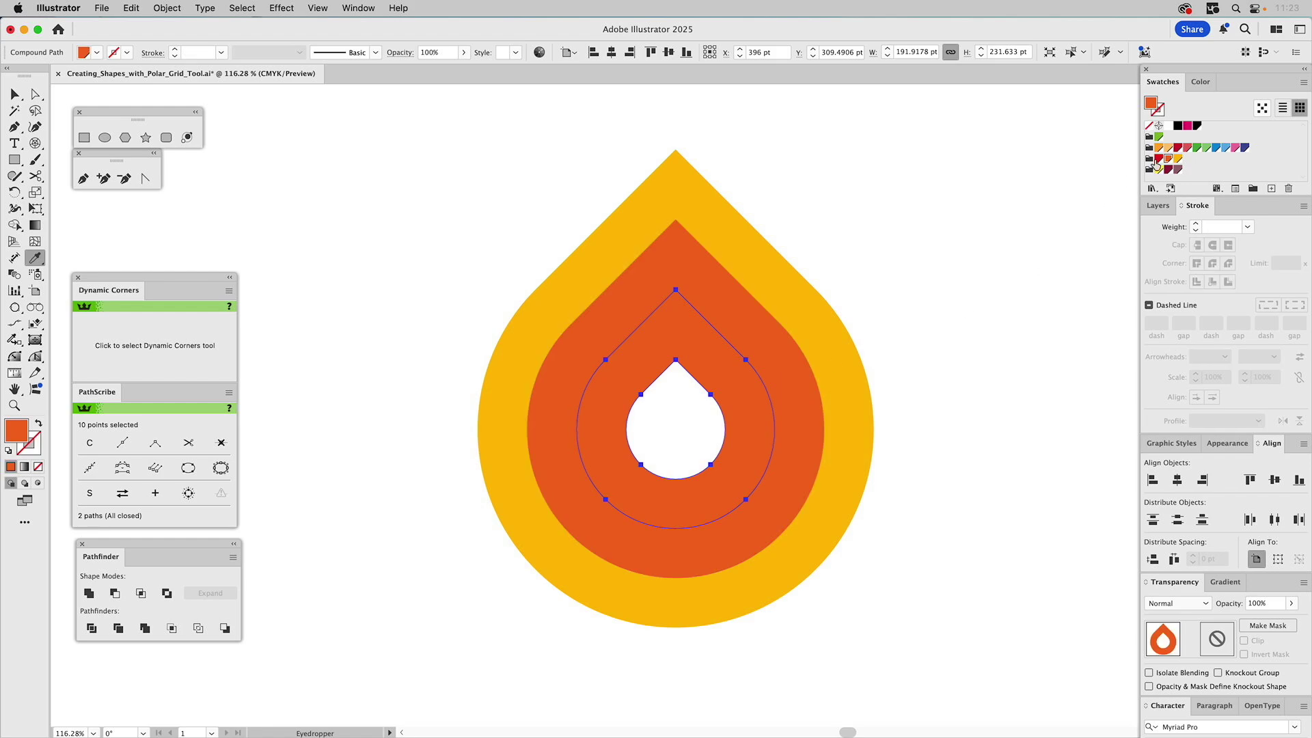
click(1159, 158)
key(super+shift+a)
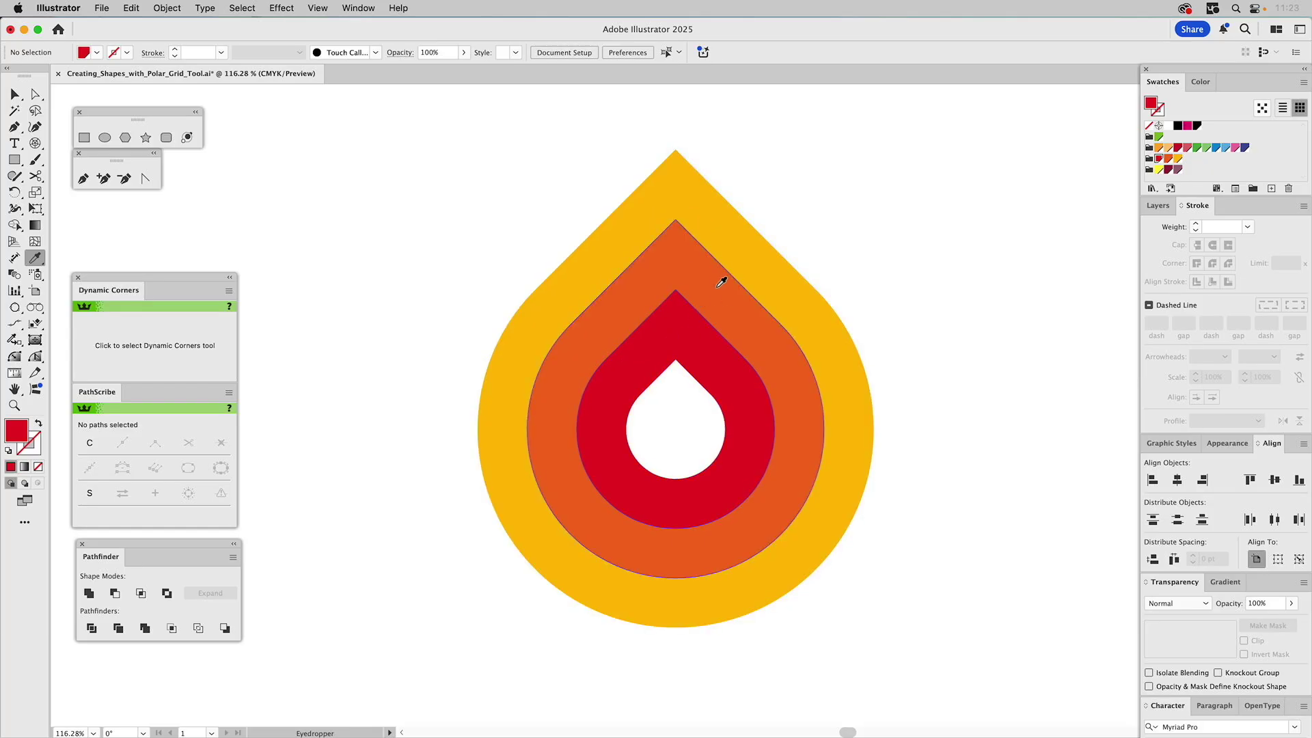
Move the orange ring out of the nested drop as a test and undo the move
key(v)
drag(703, 285, 854, 277)
key(a)
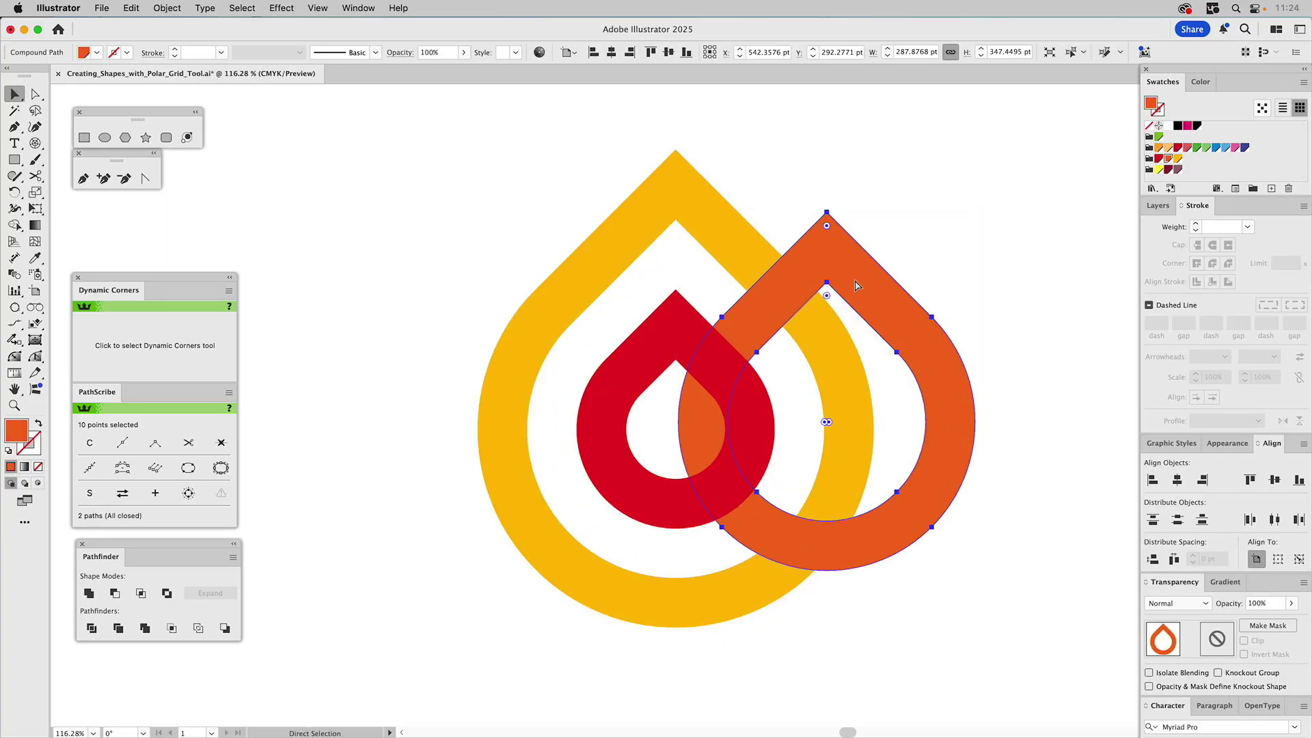
key(super+z)
key(v)
click(875, 267)
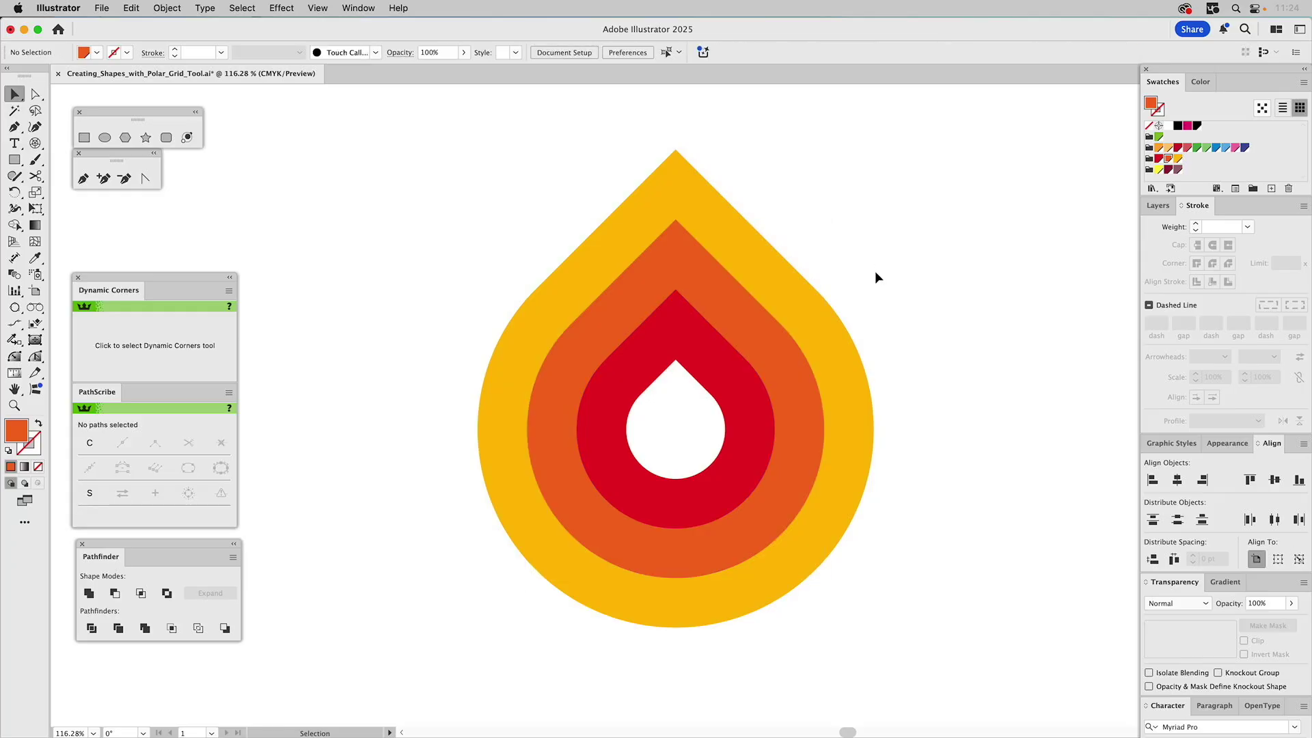
Show the Usage Example layer, hide the concentric teardrop layer, and make Usage Example the active layer
click(1158, 206)
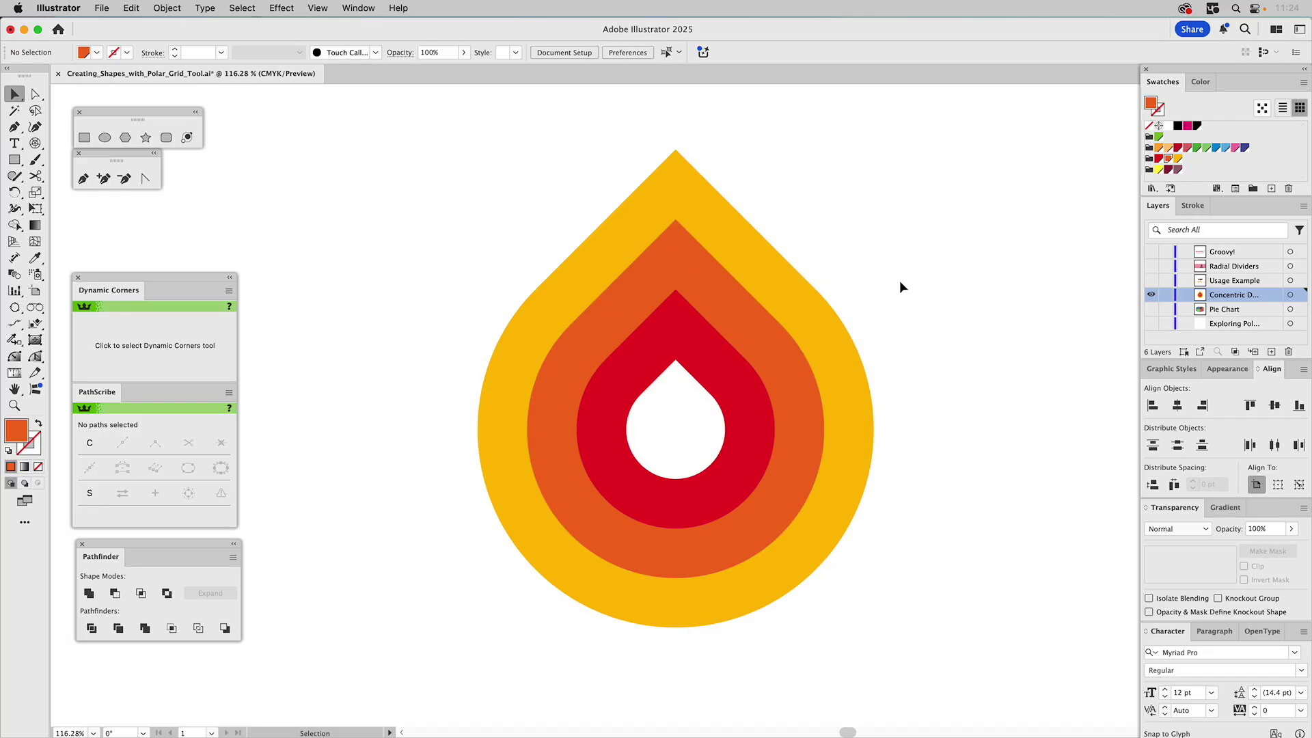
click(1151, 280)
click(1151, 295)
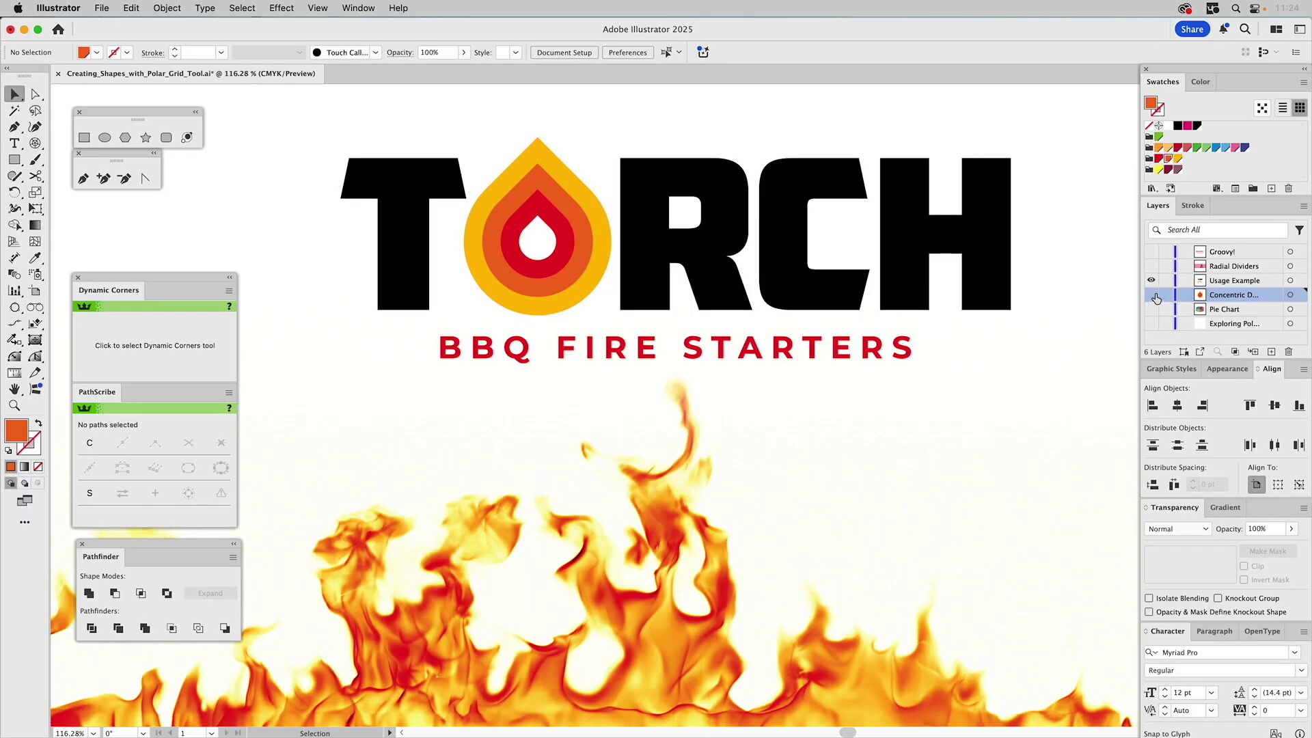
click(1231, 282)
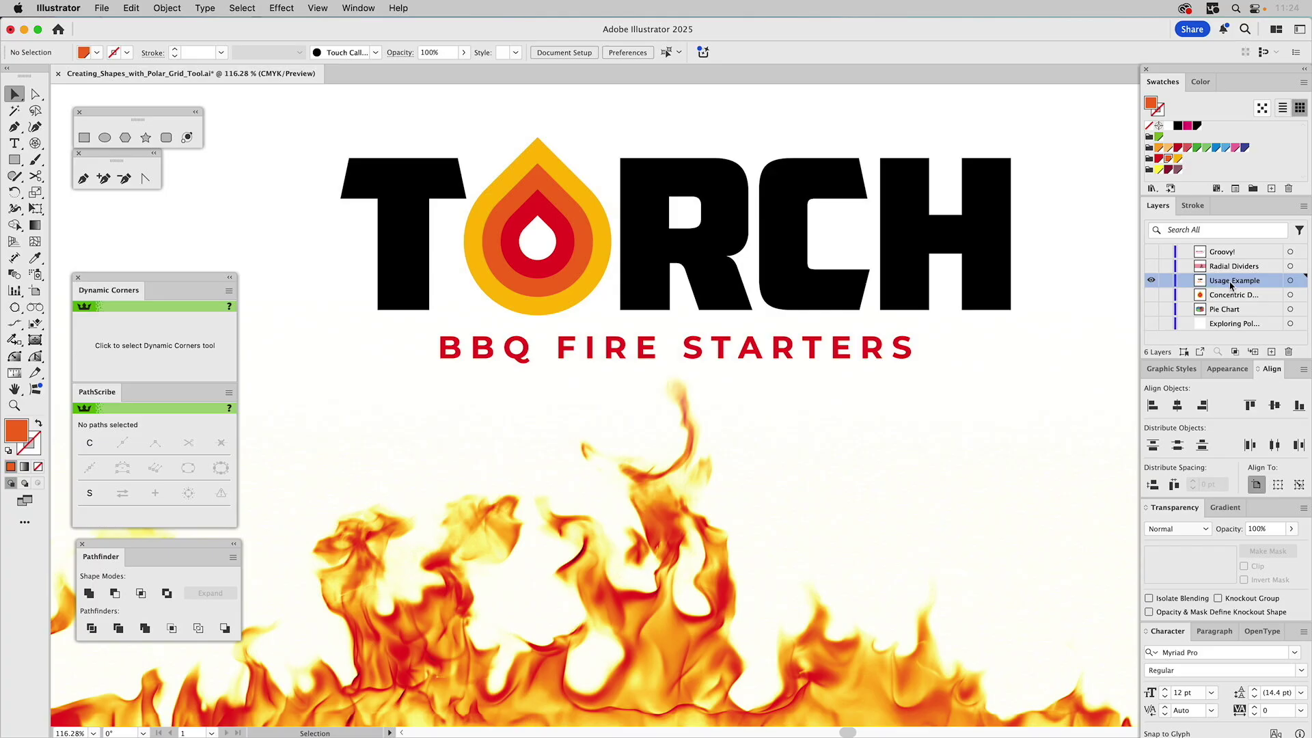
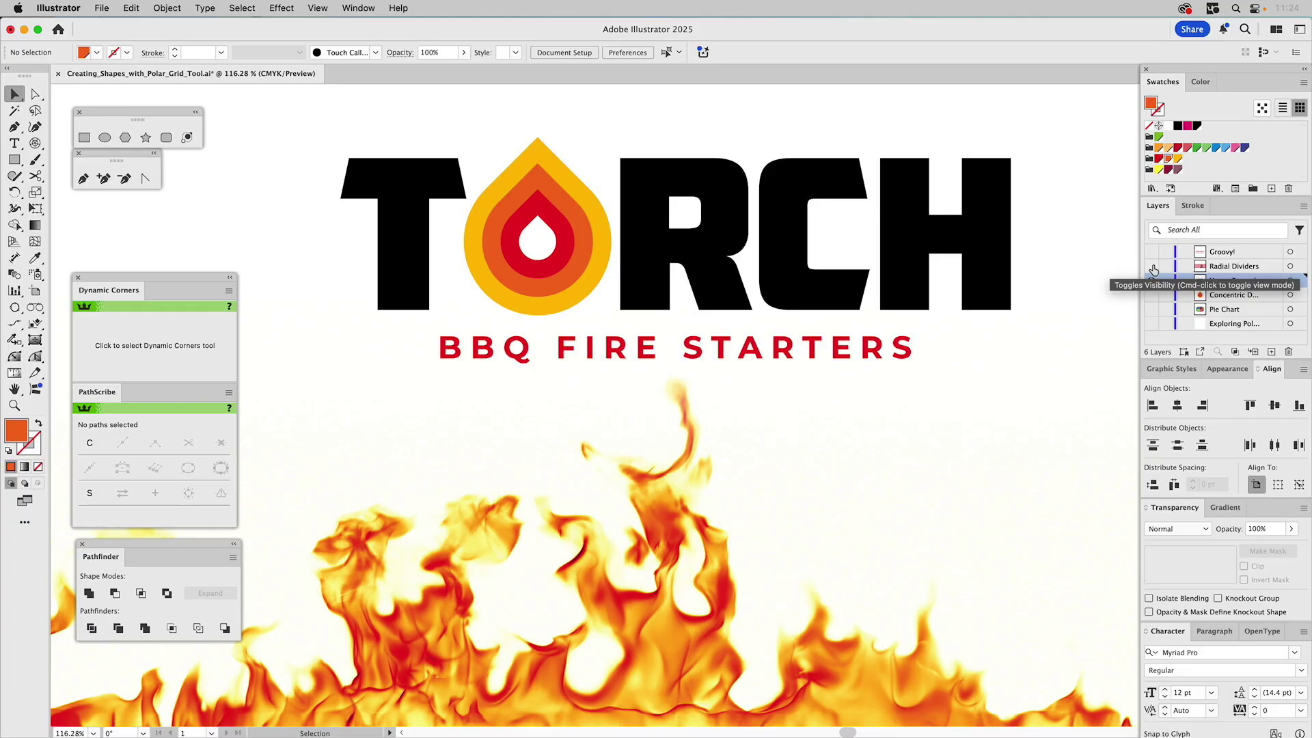
Show the Radial Dividers layer in place of Usage Example, make it active, and choose the unfilled 5 pt black stroke graphic style
click(1152, 269)
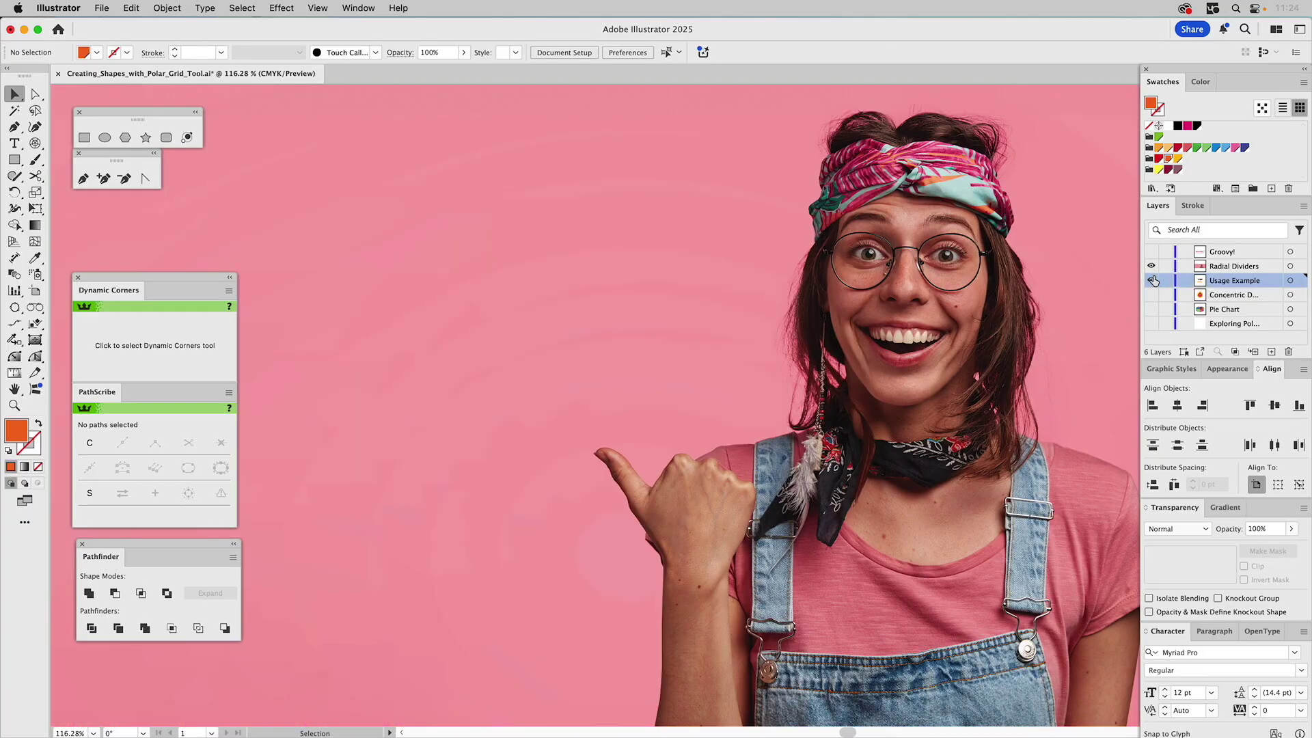
click(1228, 268)
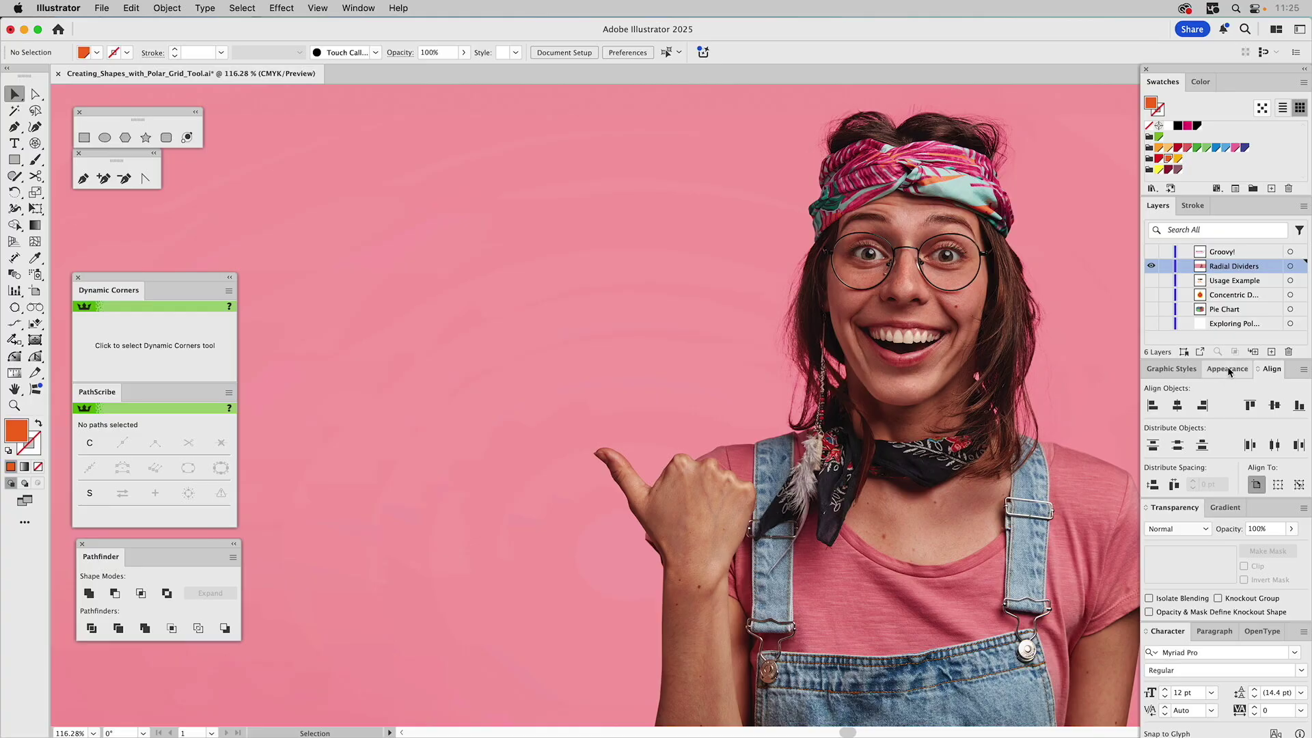
click(1172, 369)
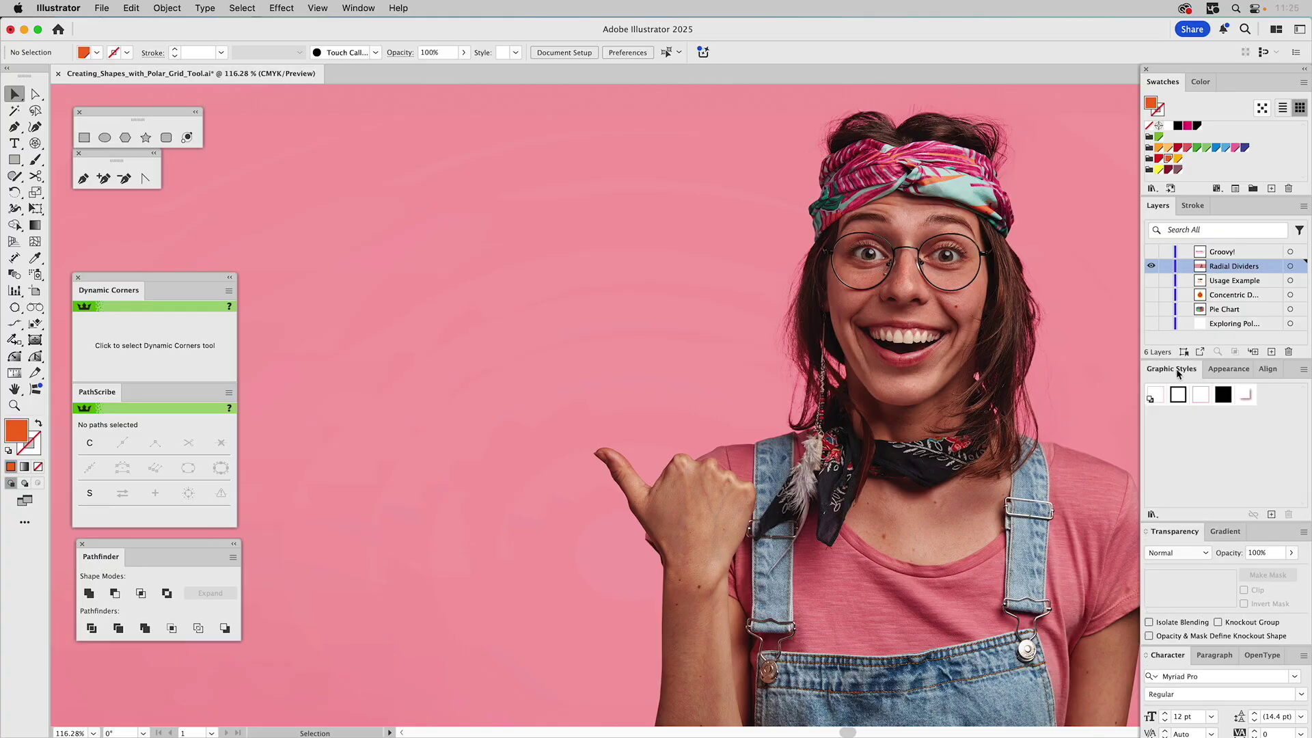
click(1179, 396)
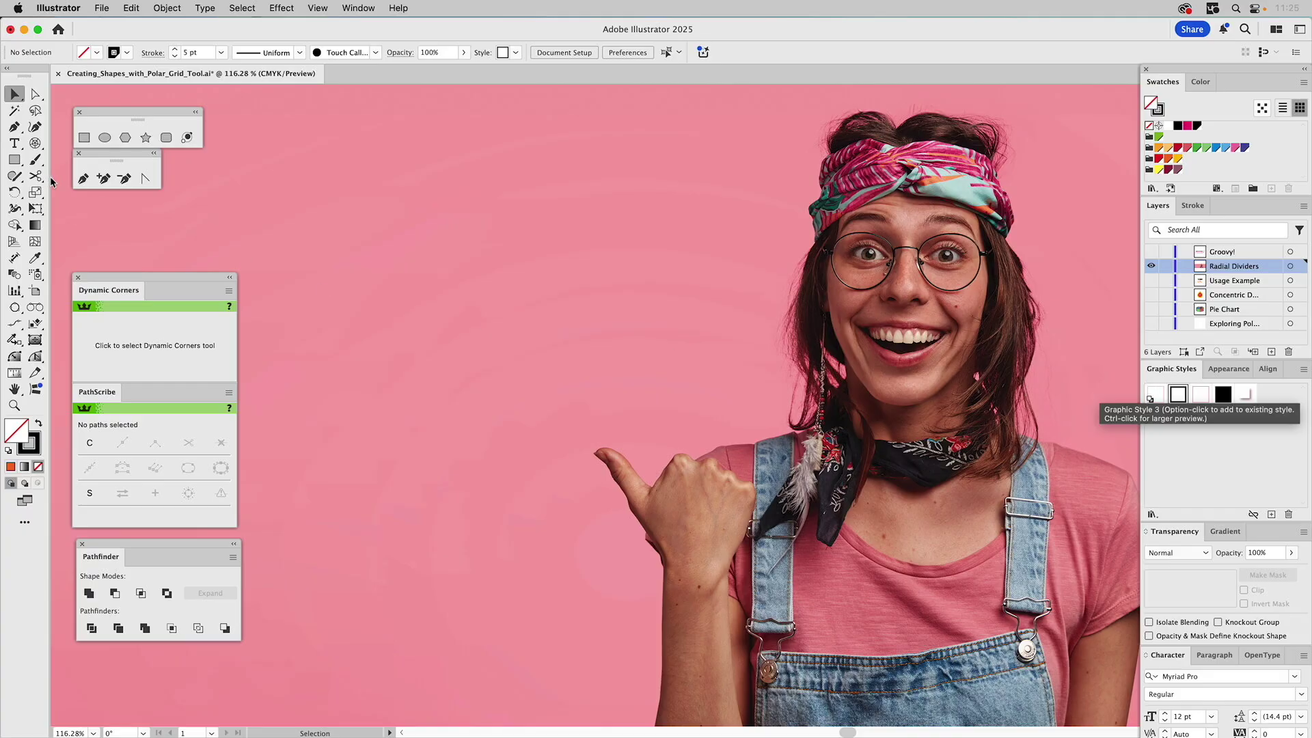
Start drawing a circular polar grid about 266 pt across beside the woman and remove all of its concentric dividers
click(35, 143)
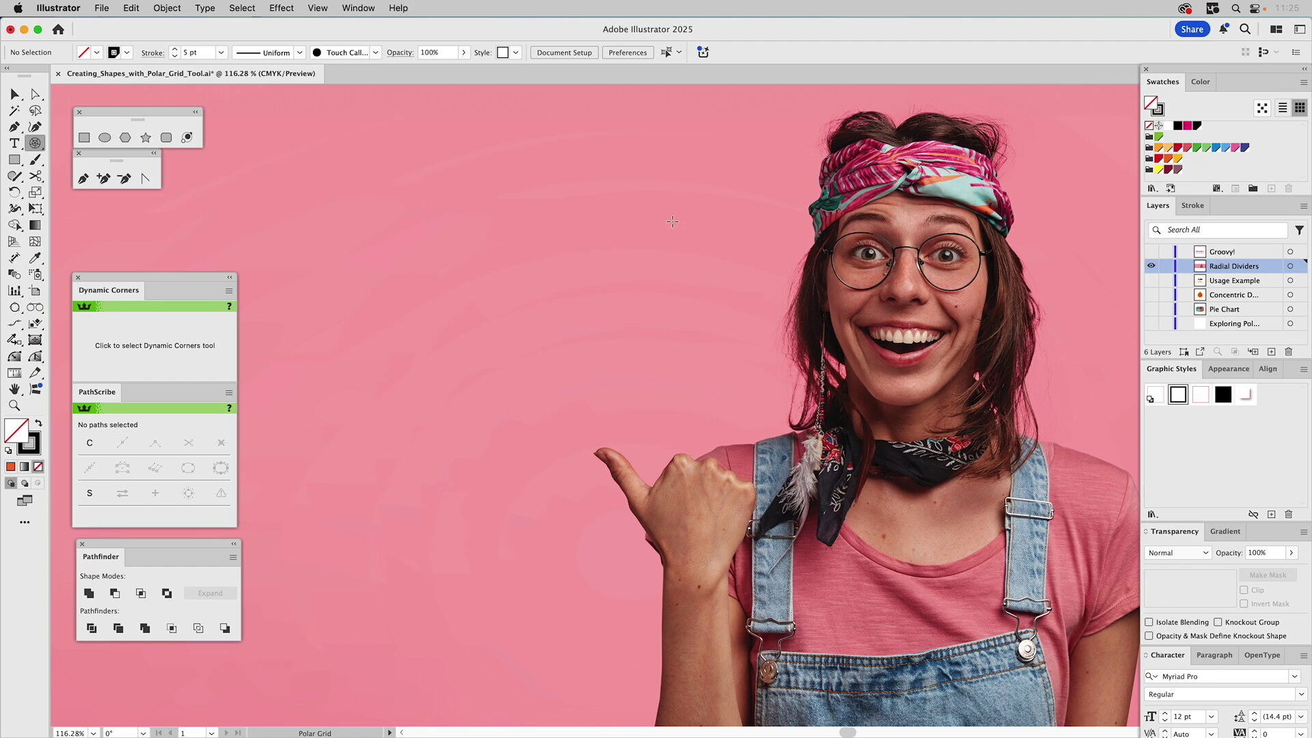
drag(690, 115, 413, 391)
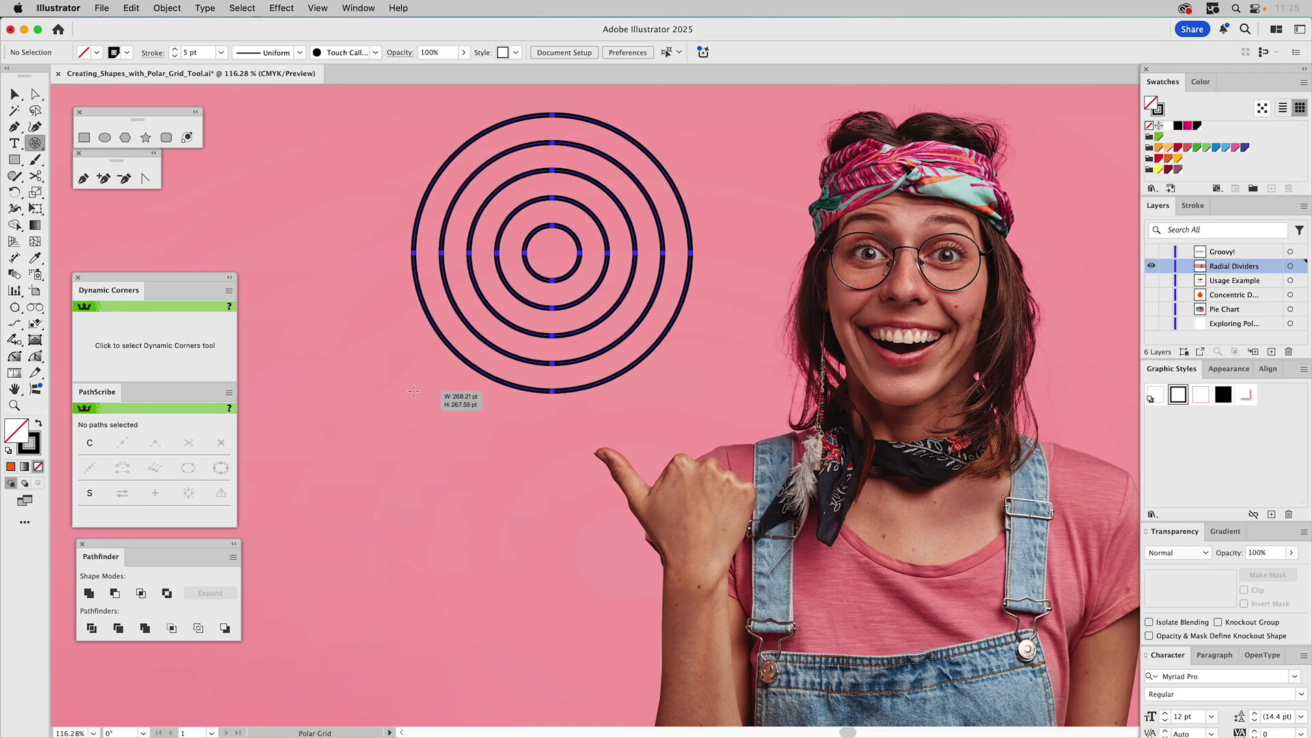
key(Down)
drag(414, 391, 415, 390)
key(Down)
key(Down)
key(Down)
key(Up)
key(Down)
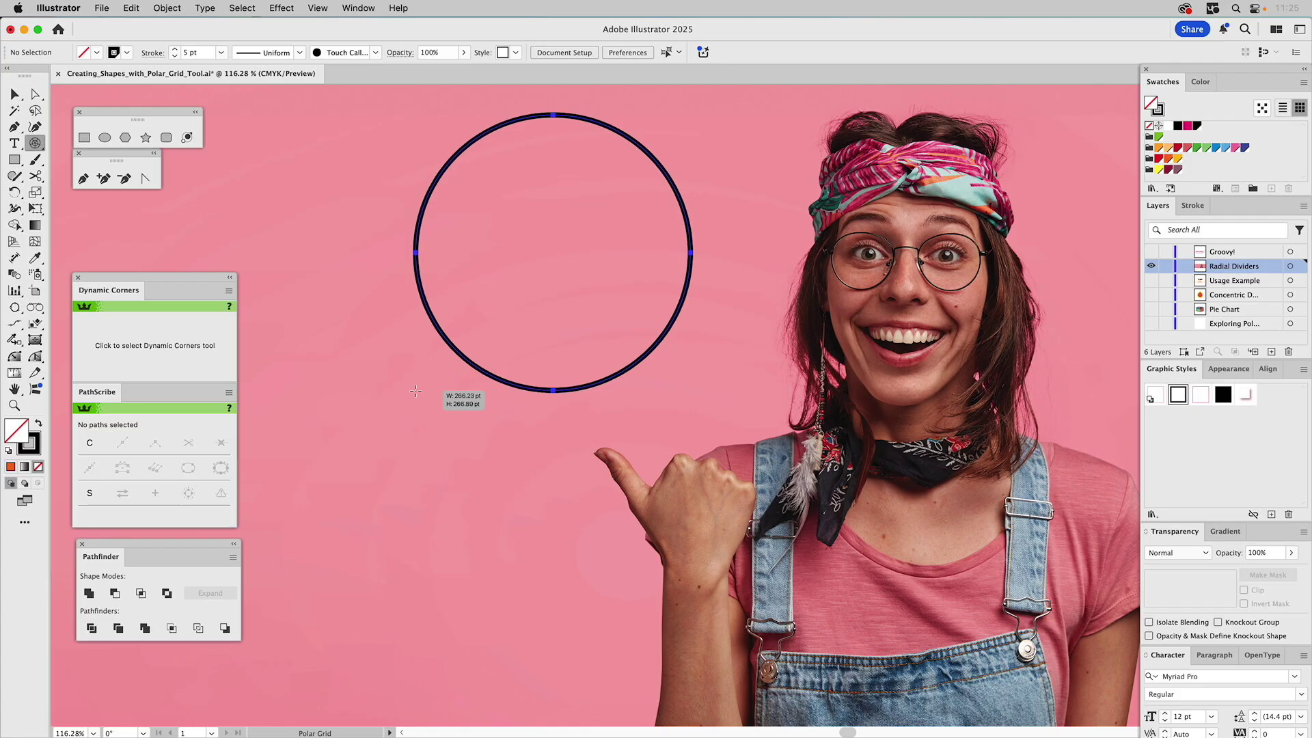
Add six radial dividers to the polar grid and finish it at about 272 pt in width and height
key(Right)
drag(415, 390, 416, 391)
key(Right)
key(Right)
key(Right)
key(Right)
key(Right)
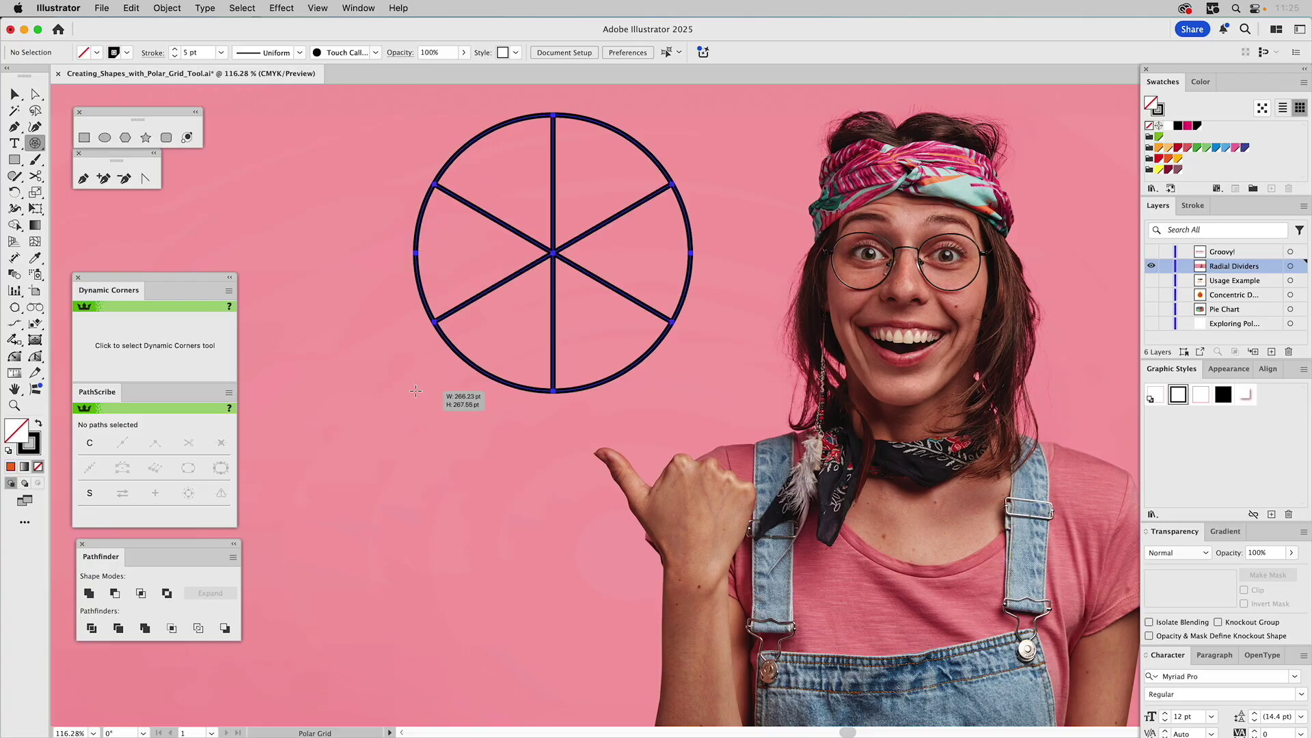
drag(416, 391, 420, 397)
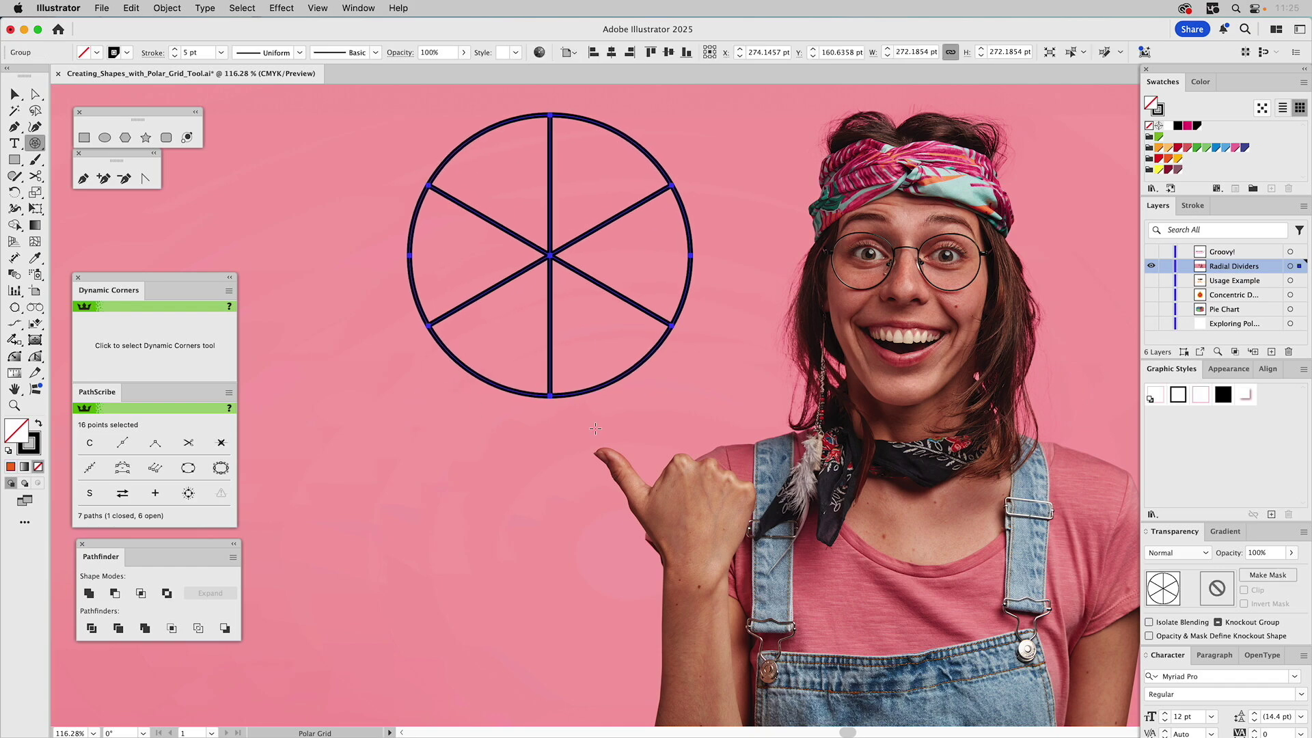
Delete the two upper diagonal dividers so that the circle forms a peace sign
key(a)
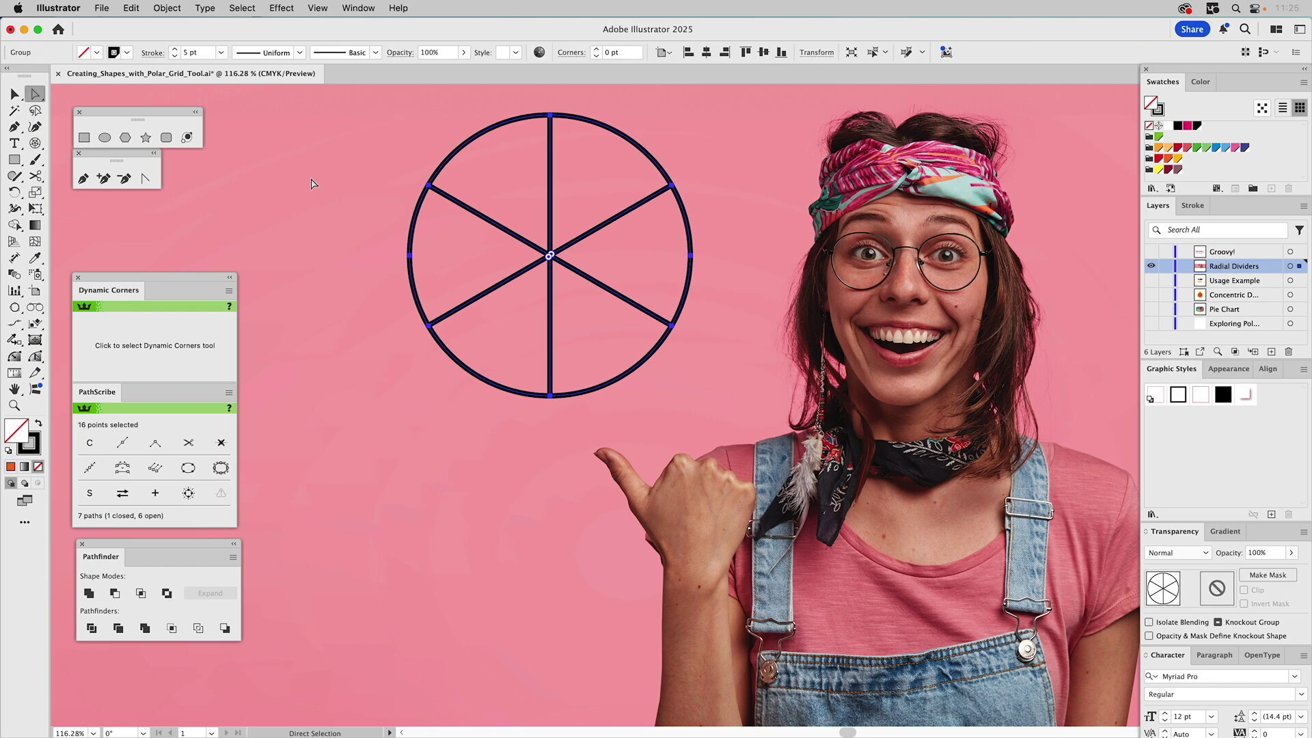
click(427, 214)
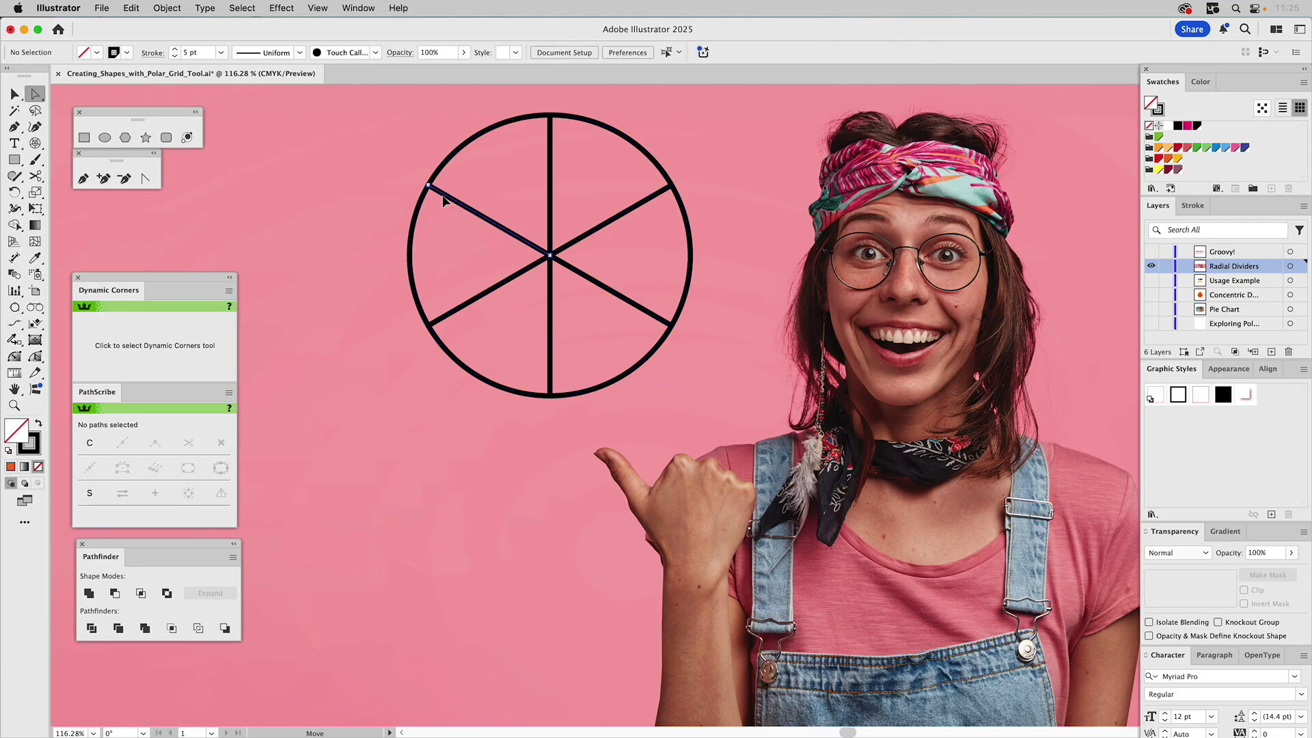
click(444, 203)
shift+click(607, 229)
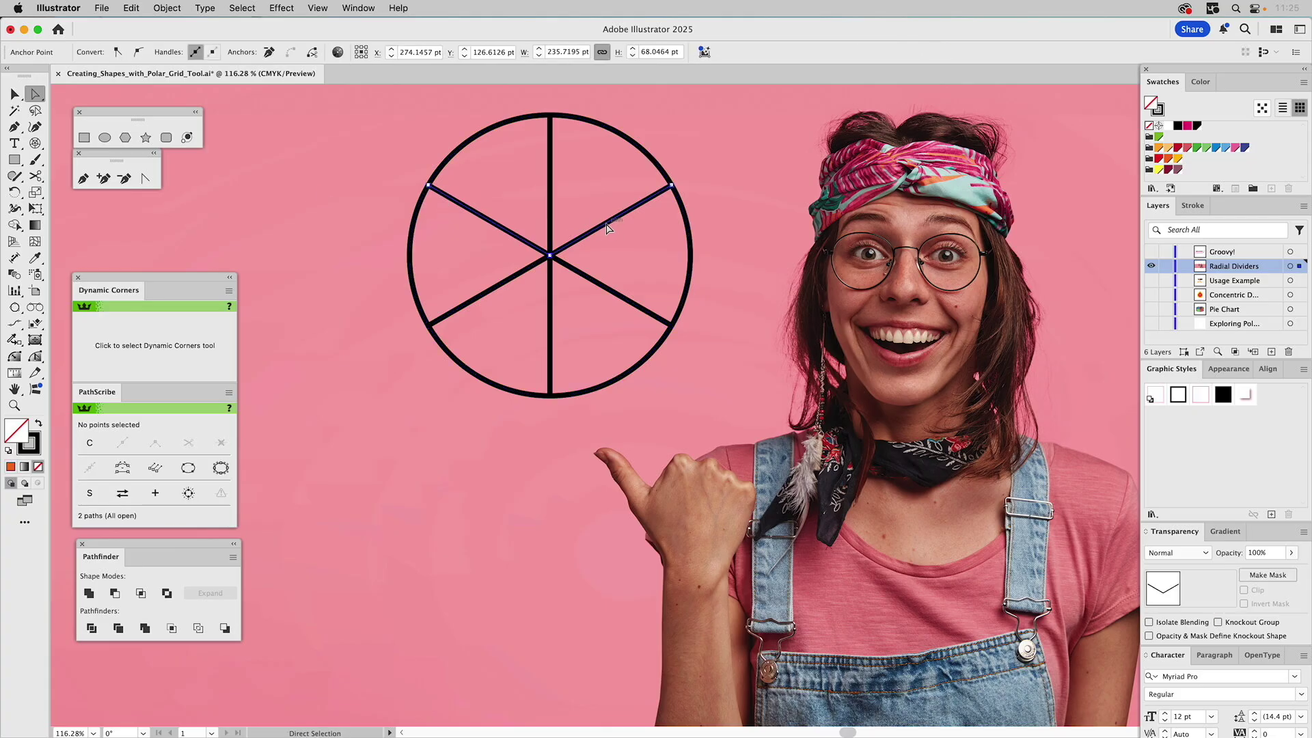
key(Delete)
click(613, 215)
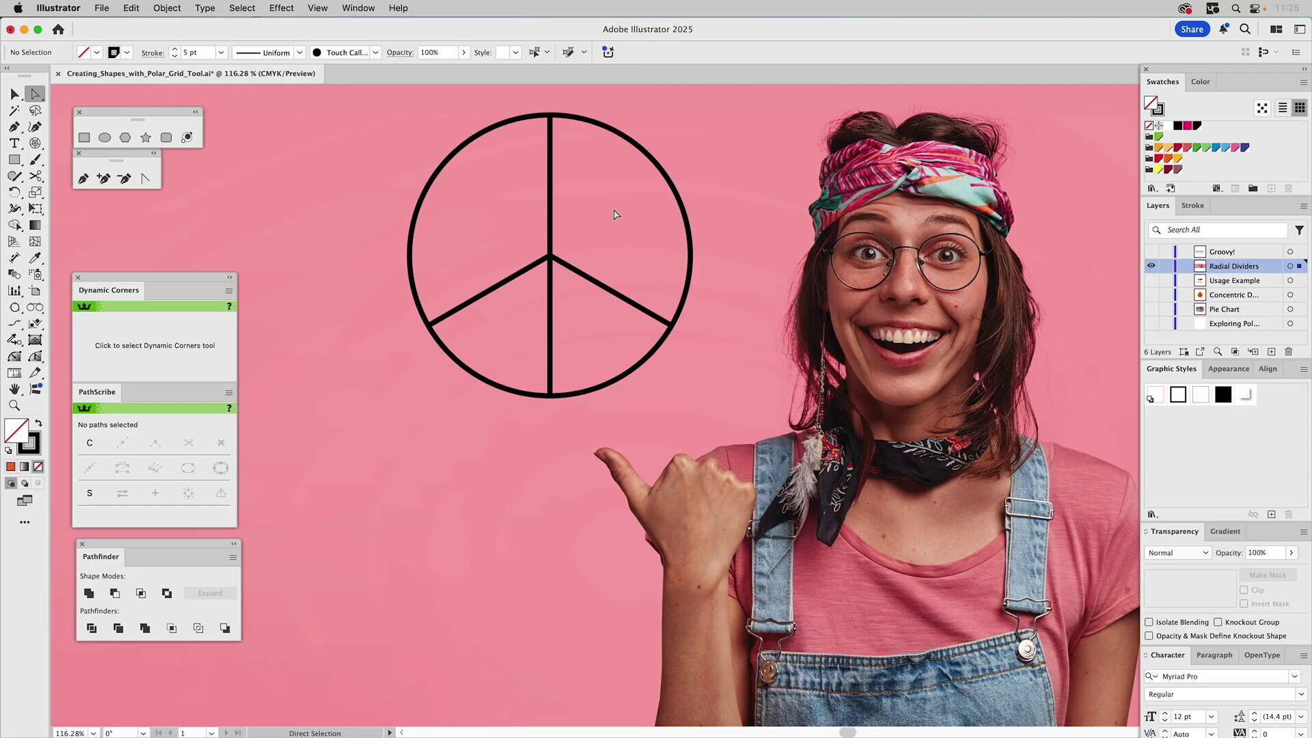
Set the whole peace sign's stroke weight to 23 pt and move the sign slightly down and to the left
key(v)
drag(692, 159, 647, 195)
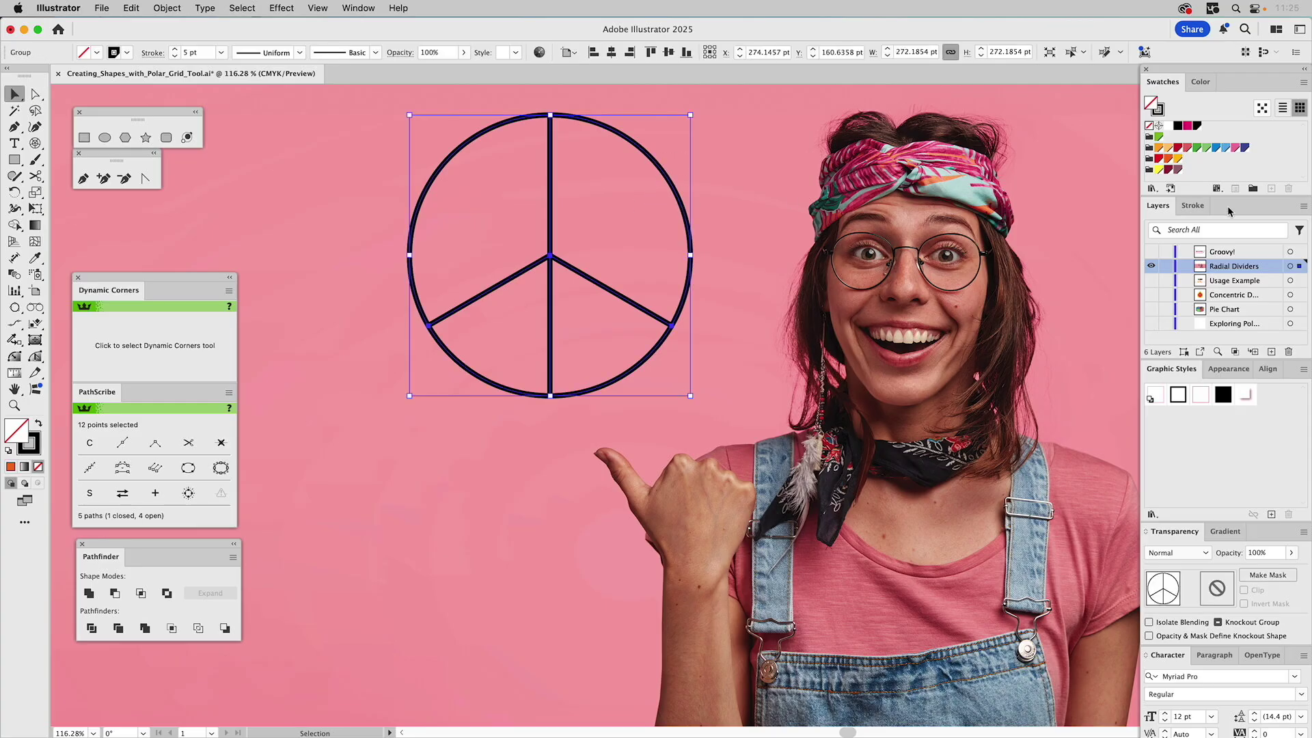
click(1195, 205)
click(1185, 226)
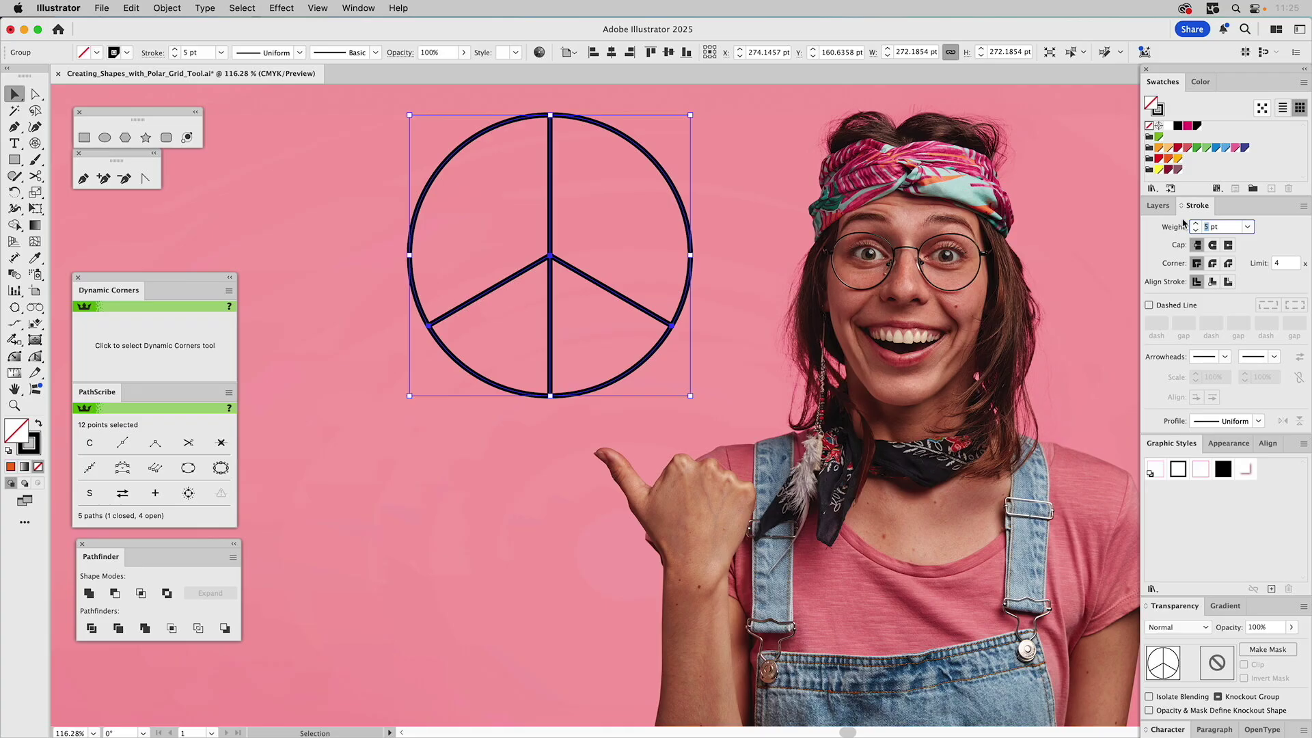
text(23)
key(Return)
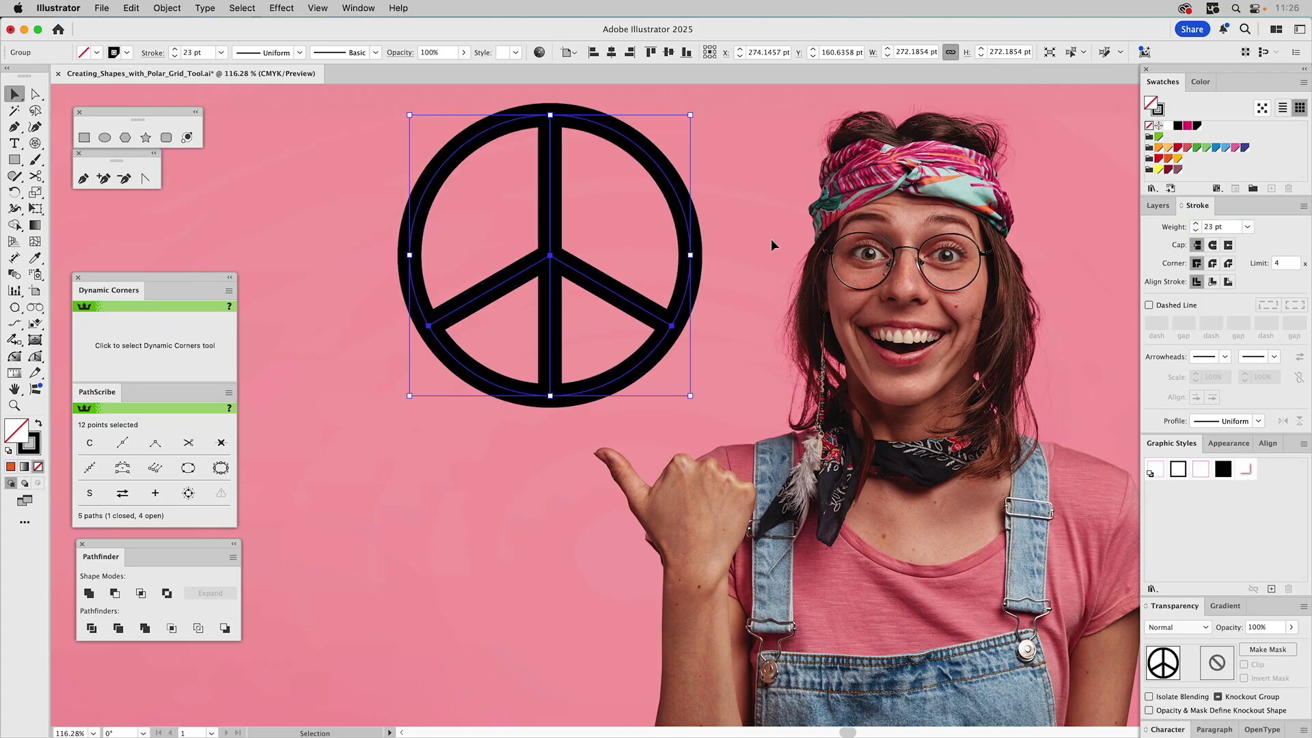
click(728, 146)
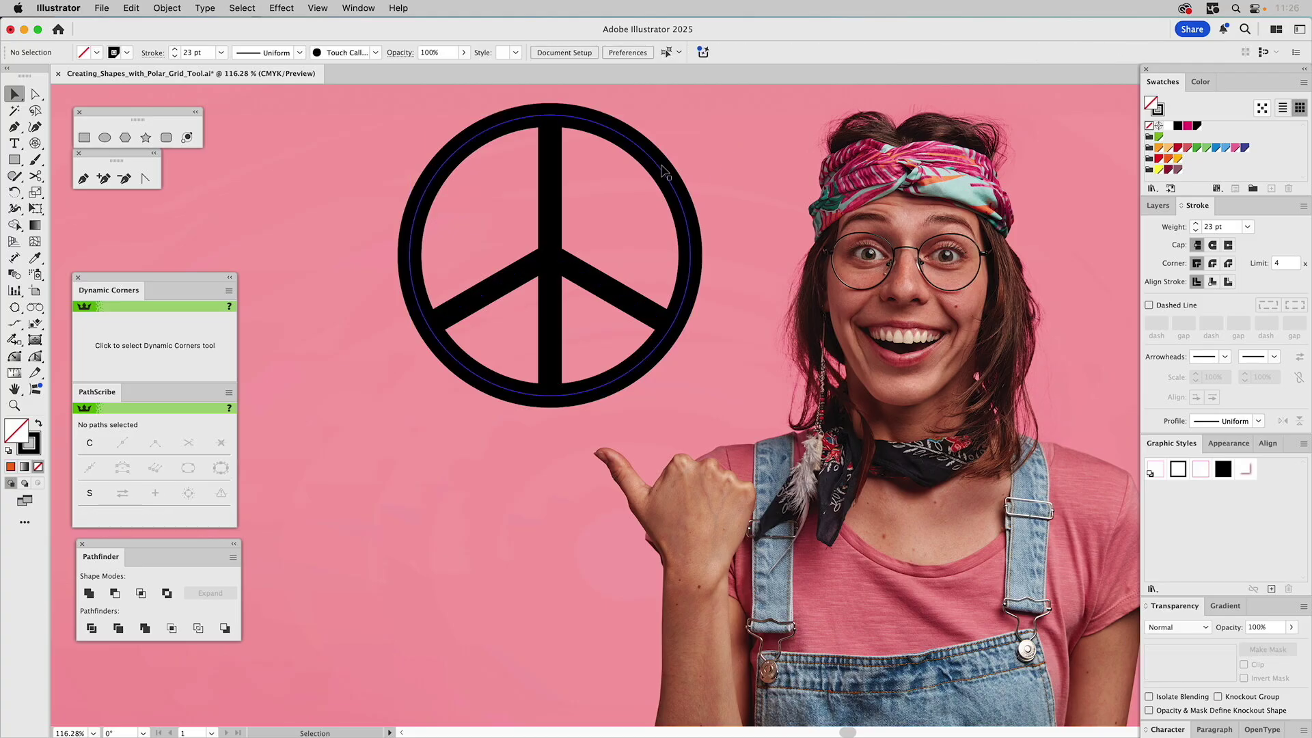
drag(660, 171, 626, 184)
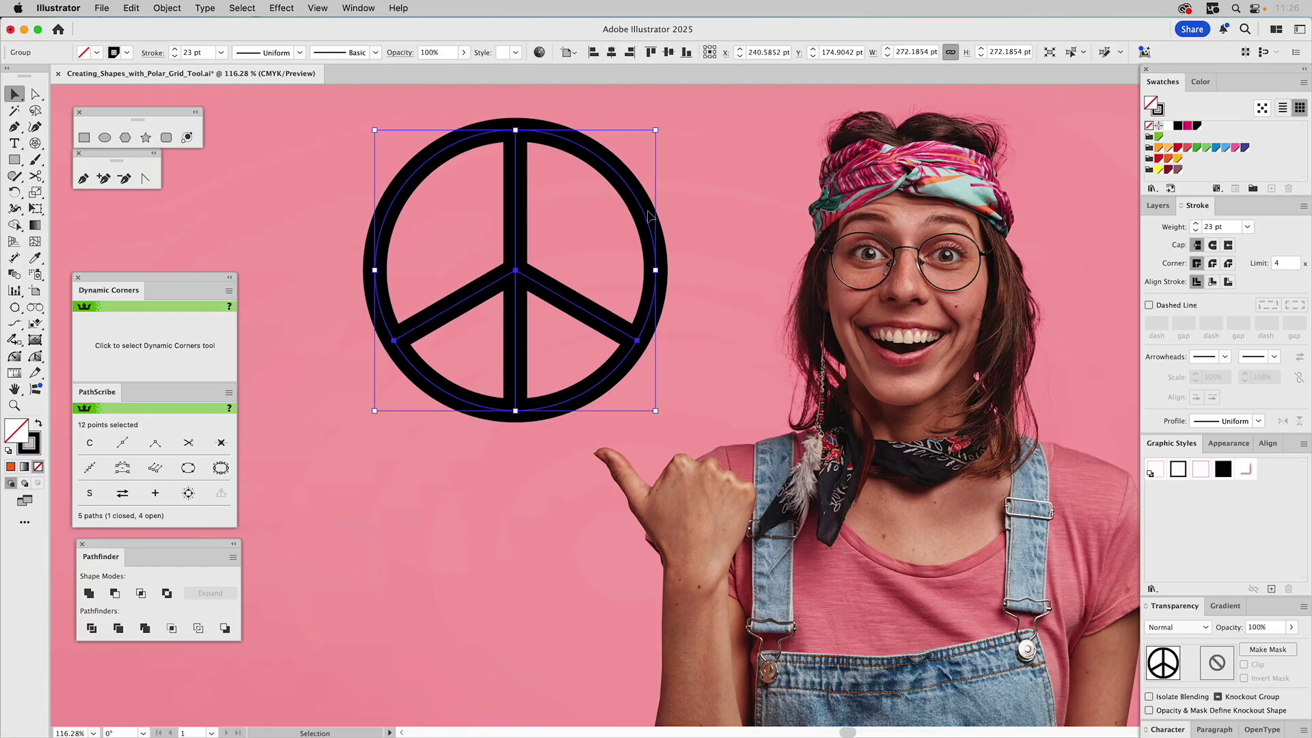
Convert the peace sign with Outline Stroke and unite its pieces into one compound path
click(158, 8)
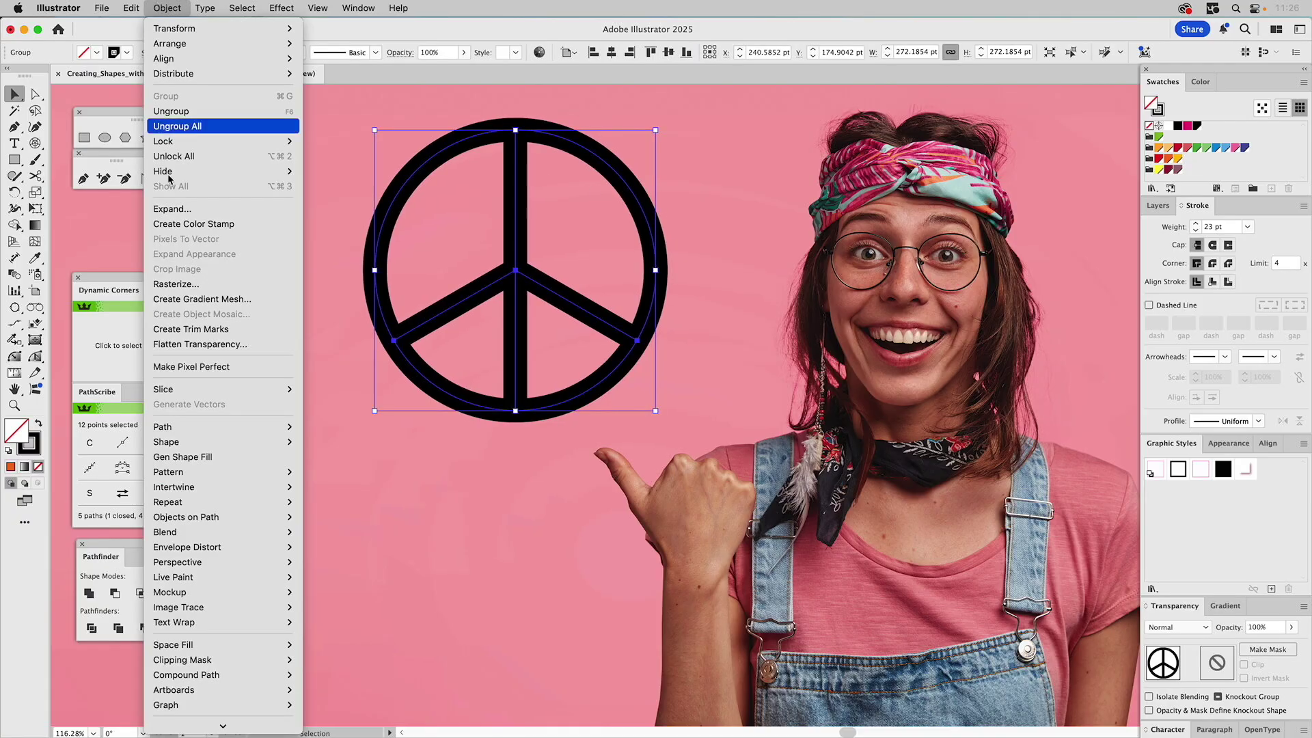
mouse_move(230, 430)
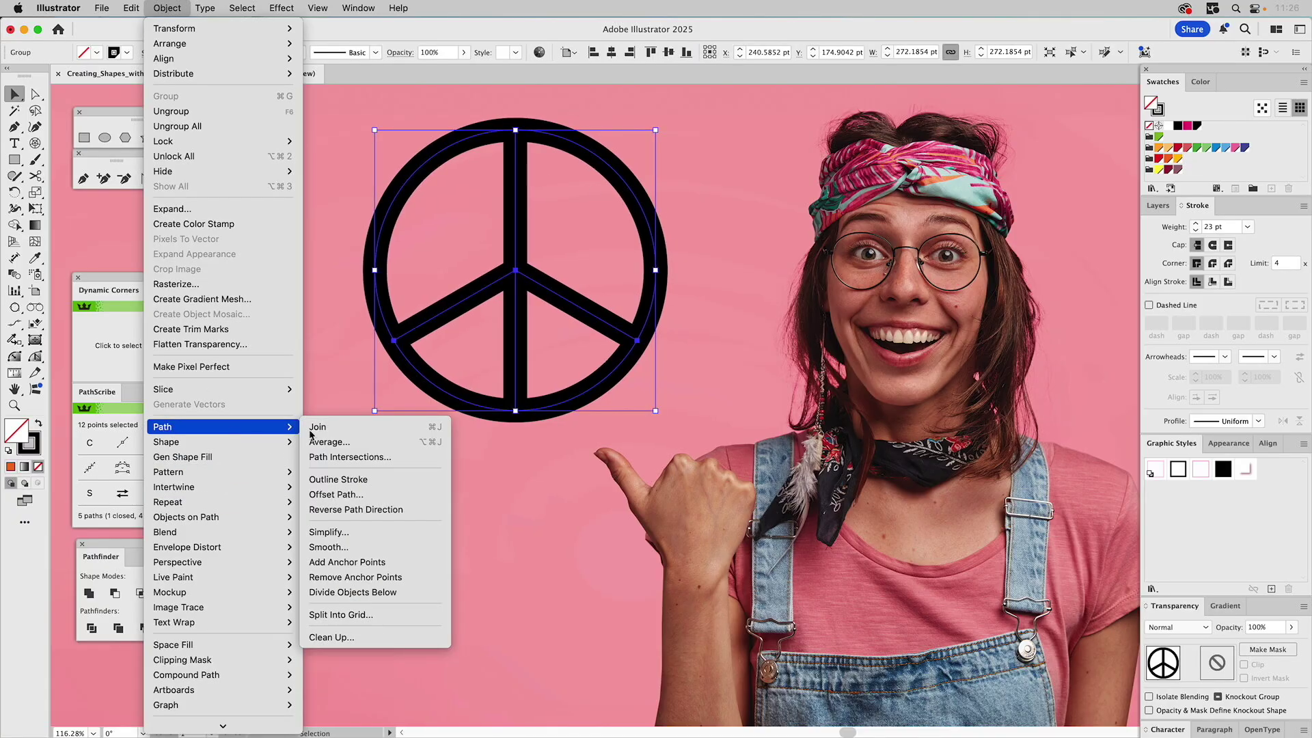
click(360, 478)
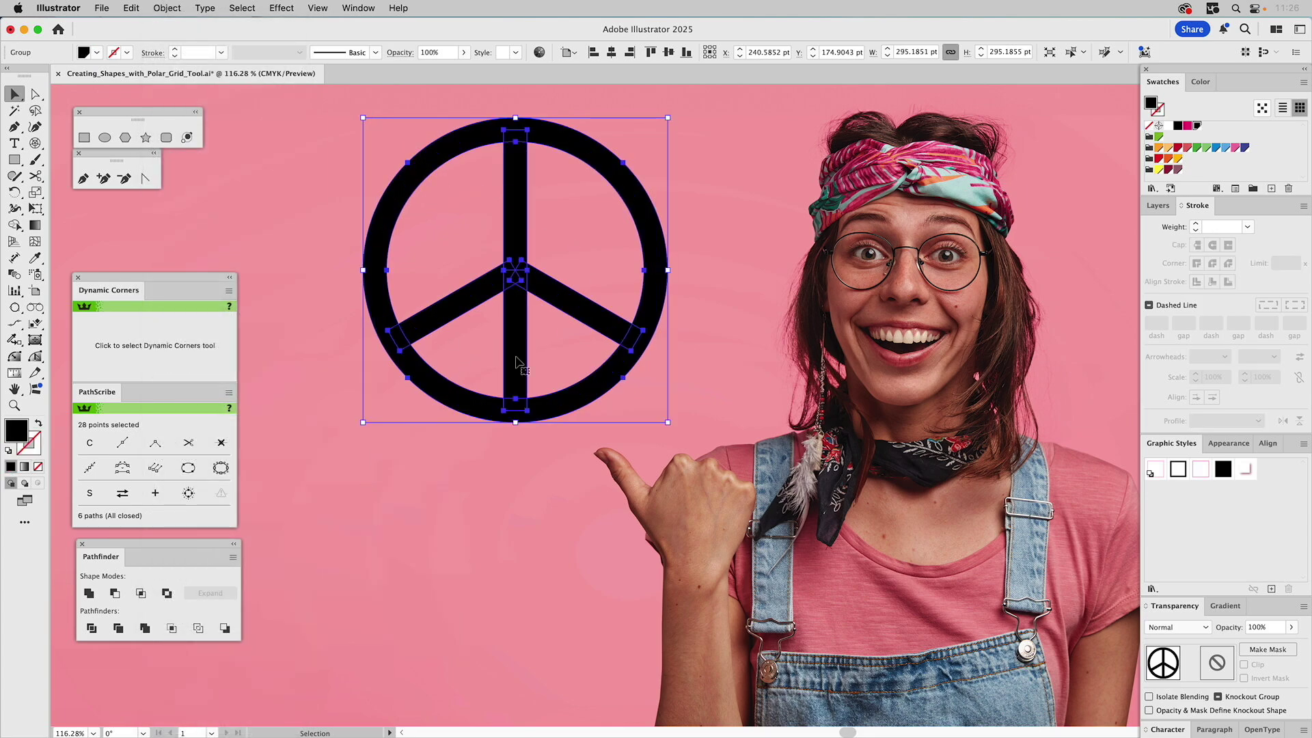
click(85, 594)
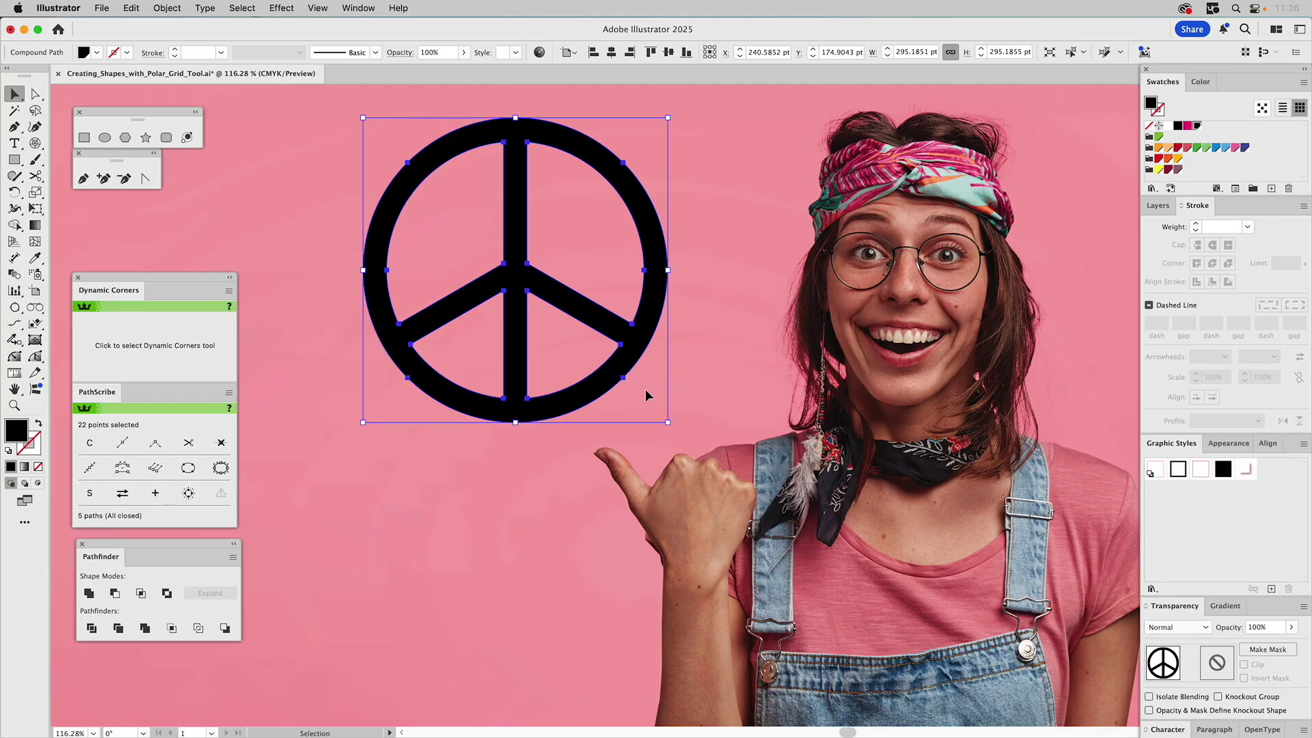
key(a)
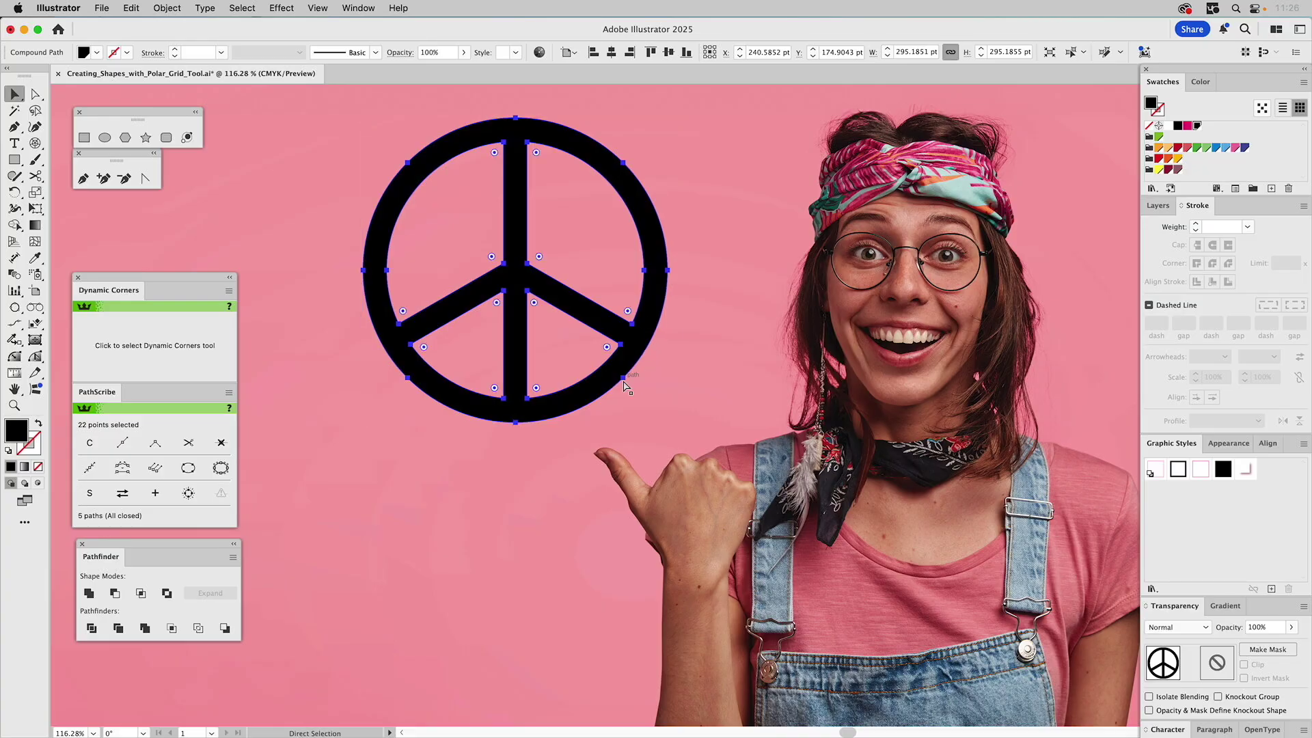
key(v)
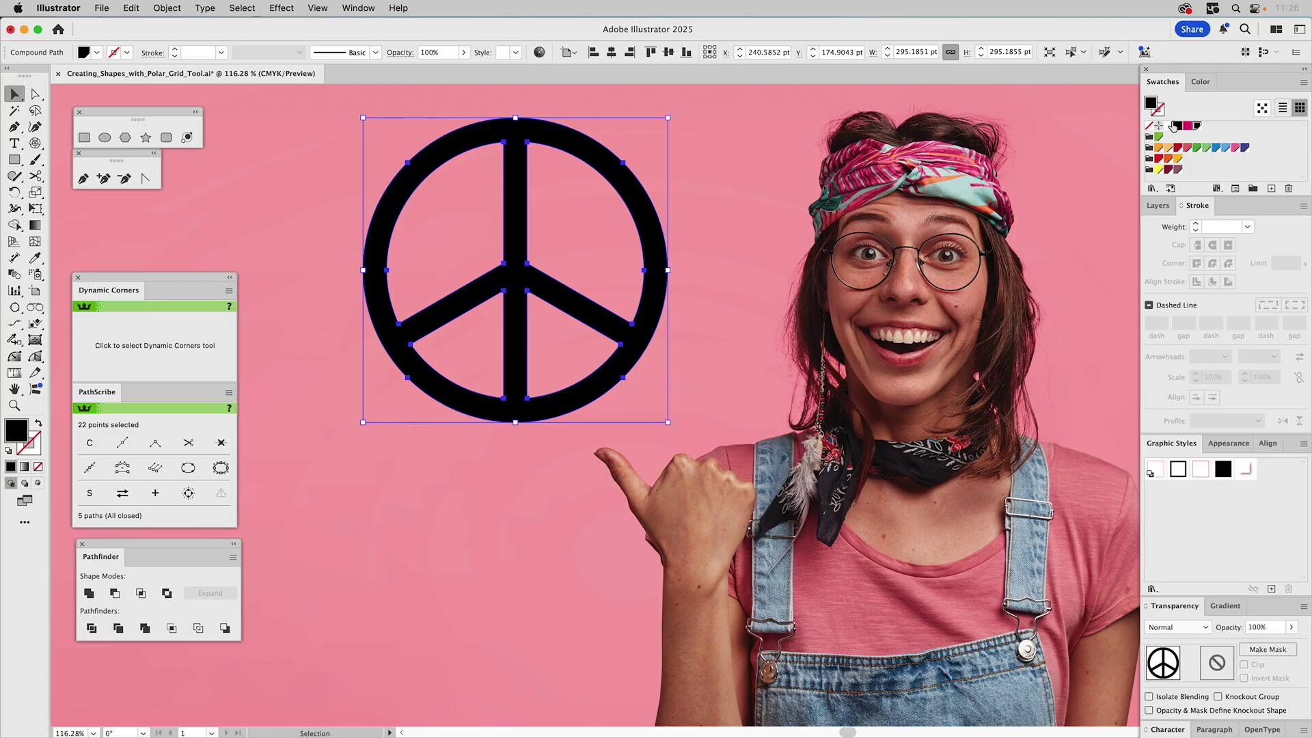
Fill the peace sign white and apply a 75% Multiply drop shadow colored with the C=0 M=38 Y=10 K=35 swatch
click(1168, 126)
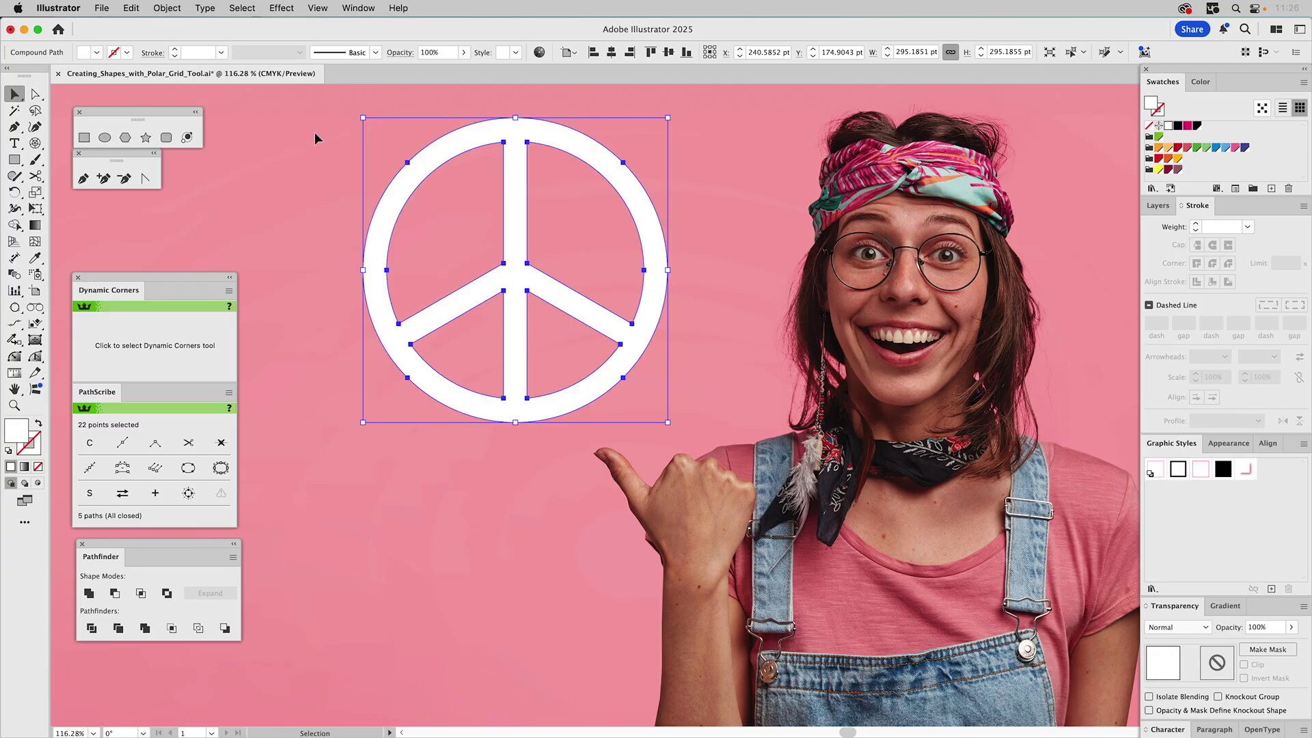
click(284, 8)
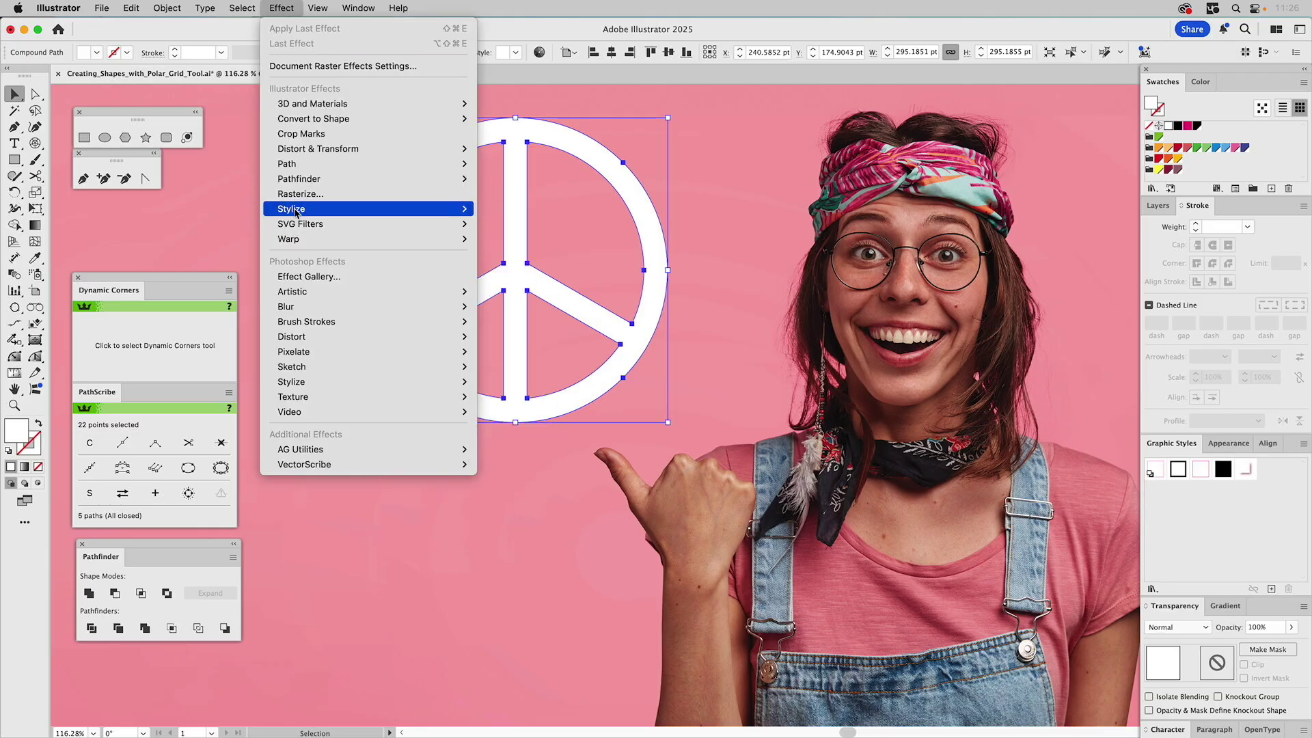
mouse_move(296, 213)
click(514, 208)
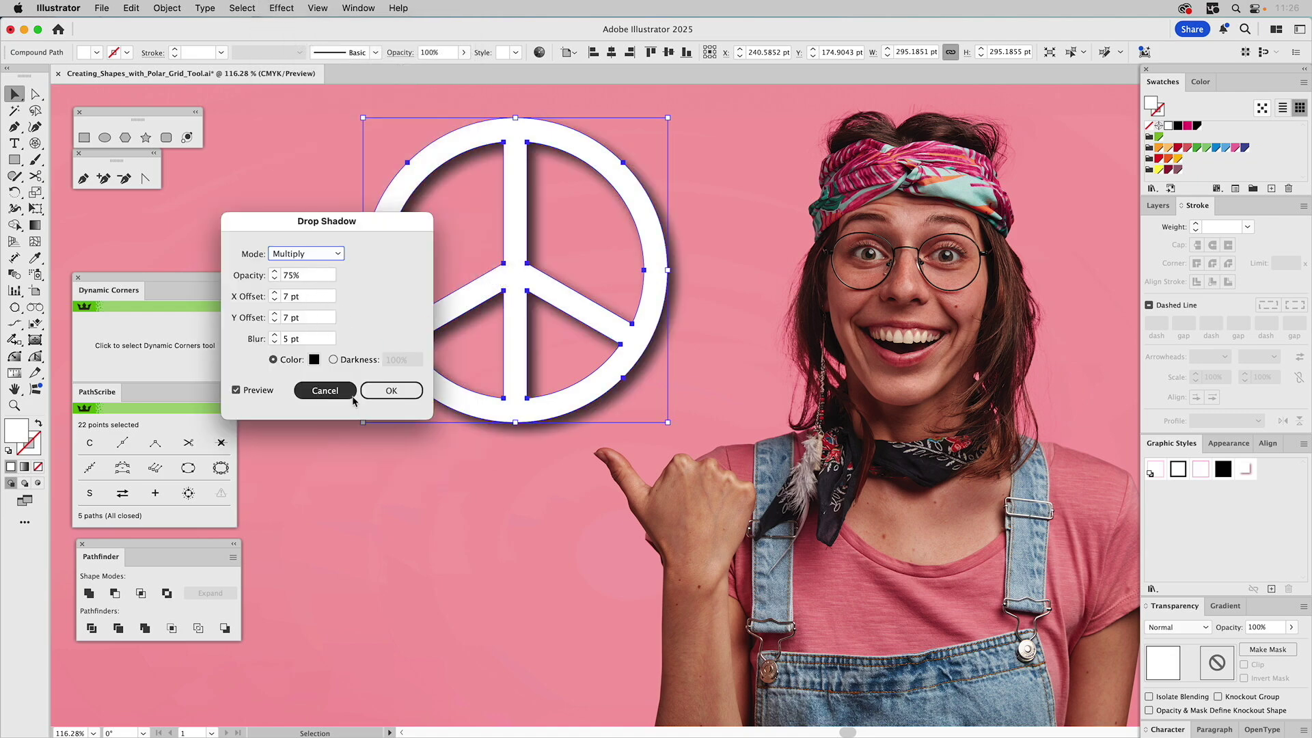
click(313, 360)
click(813, 334)
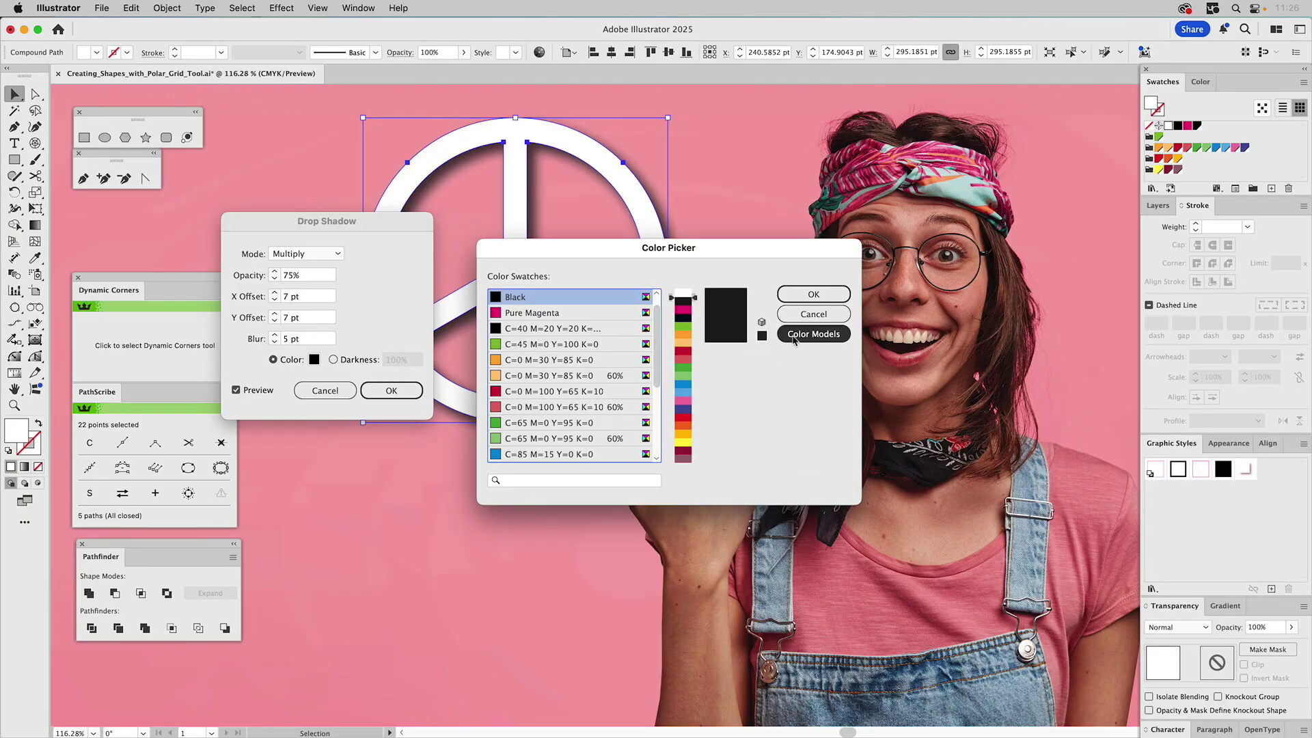
scroll(563, 403, down, 3)
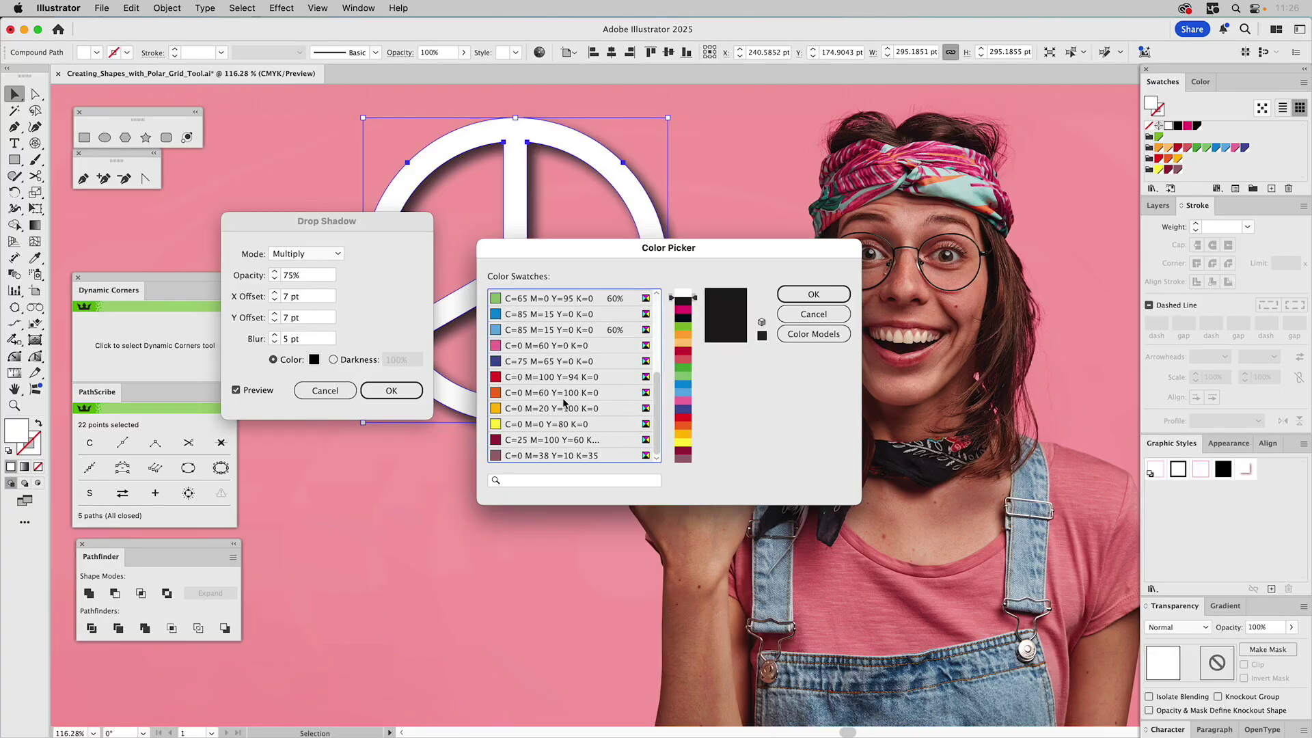
click(510, 456)
click(796, 300)
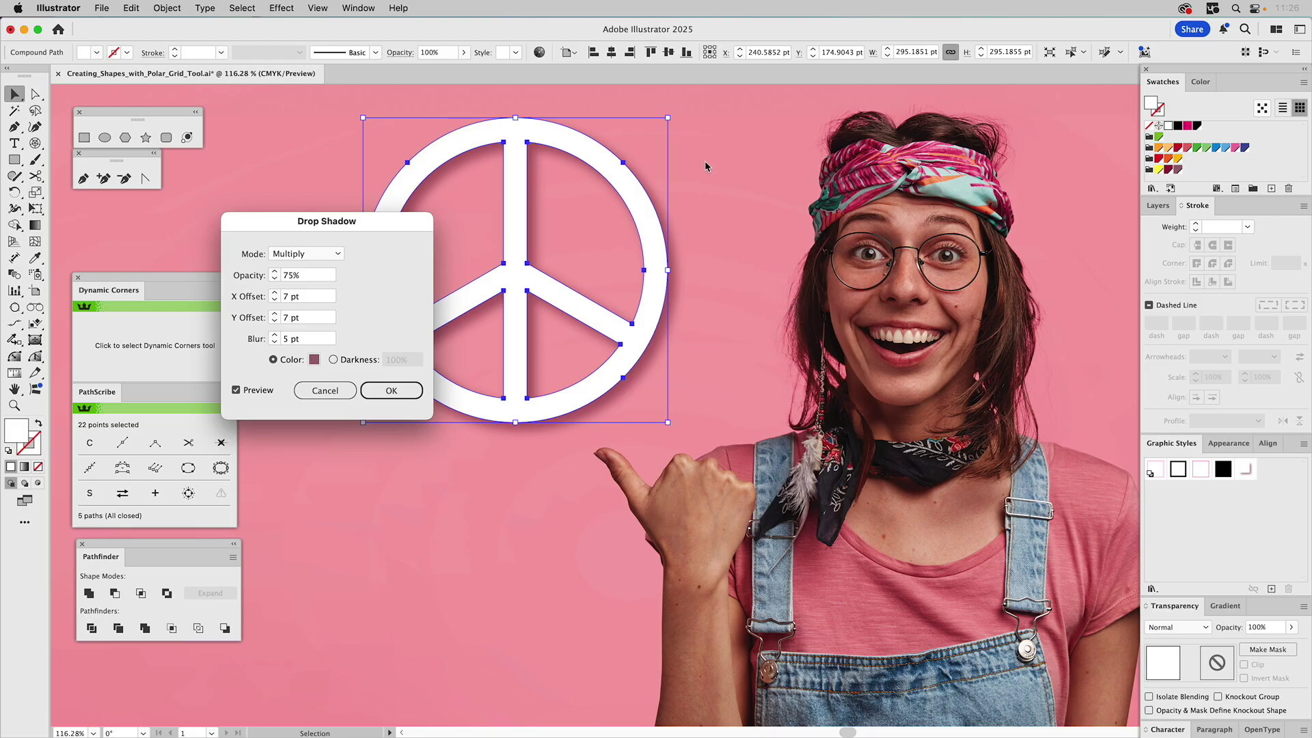
click(414, 386)
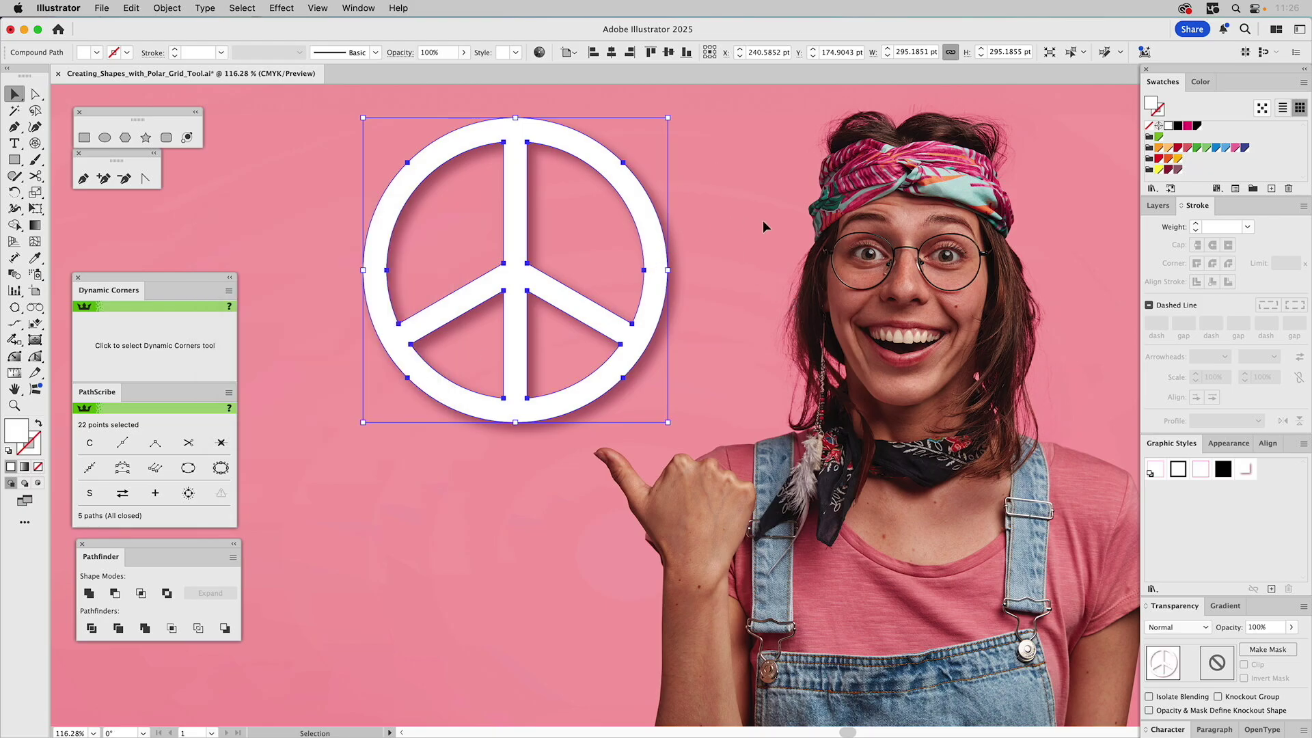
Fill the peace sign with the C=0 M=0 Y=80 K=0 yellow swatch at a 40% tint
click(1159, 171)
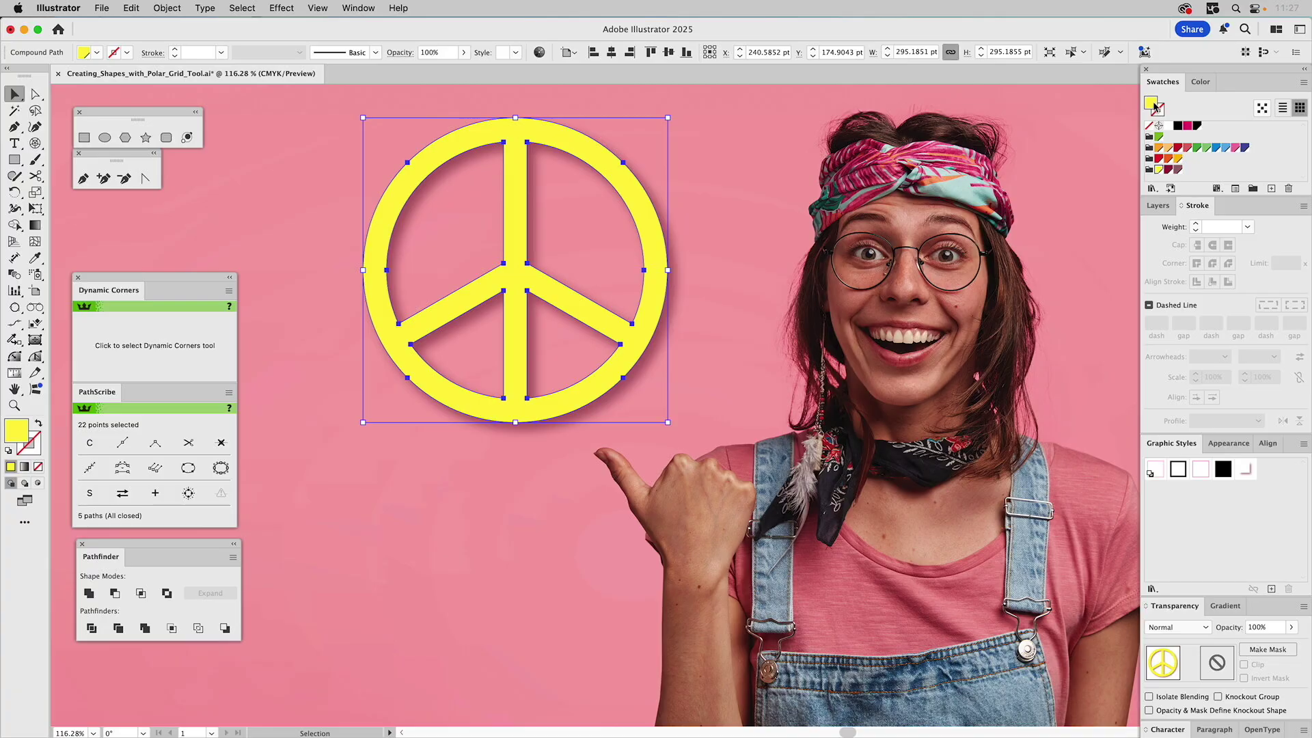
click(1198, 82)
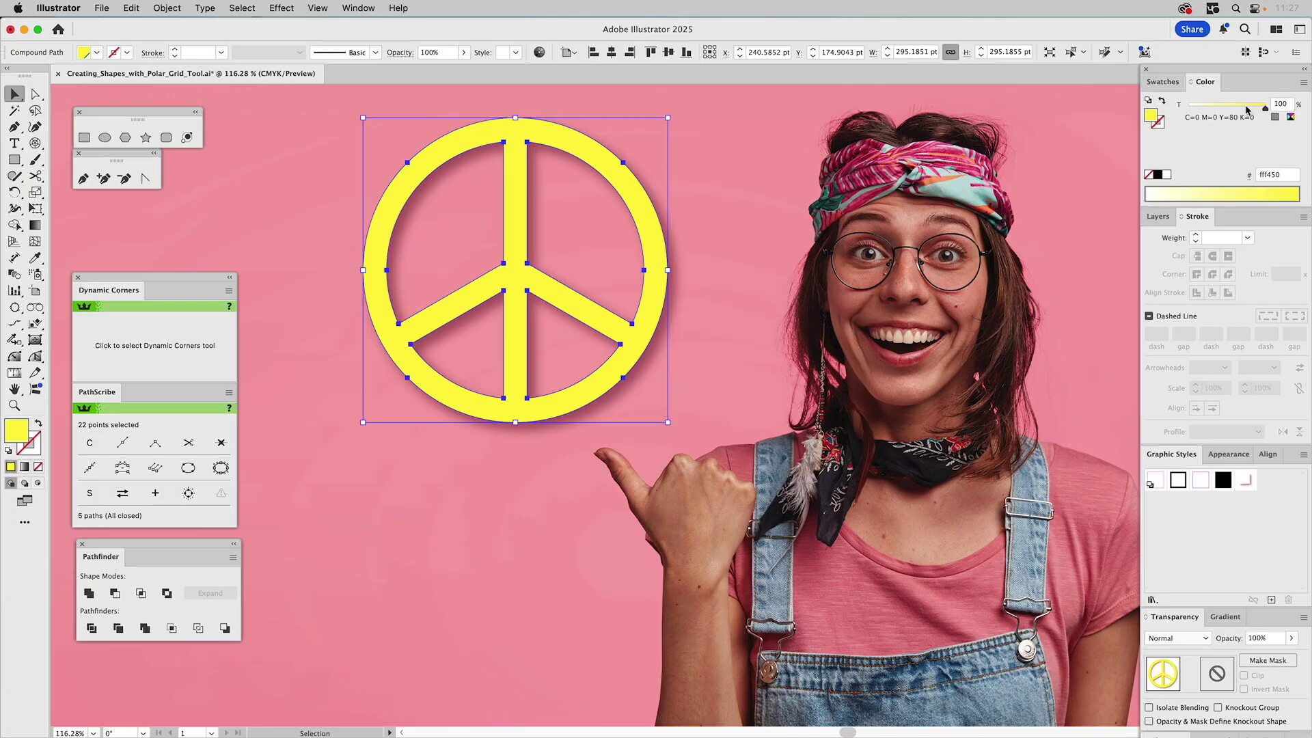
drag(1247, 110, 1221, 114)
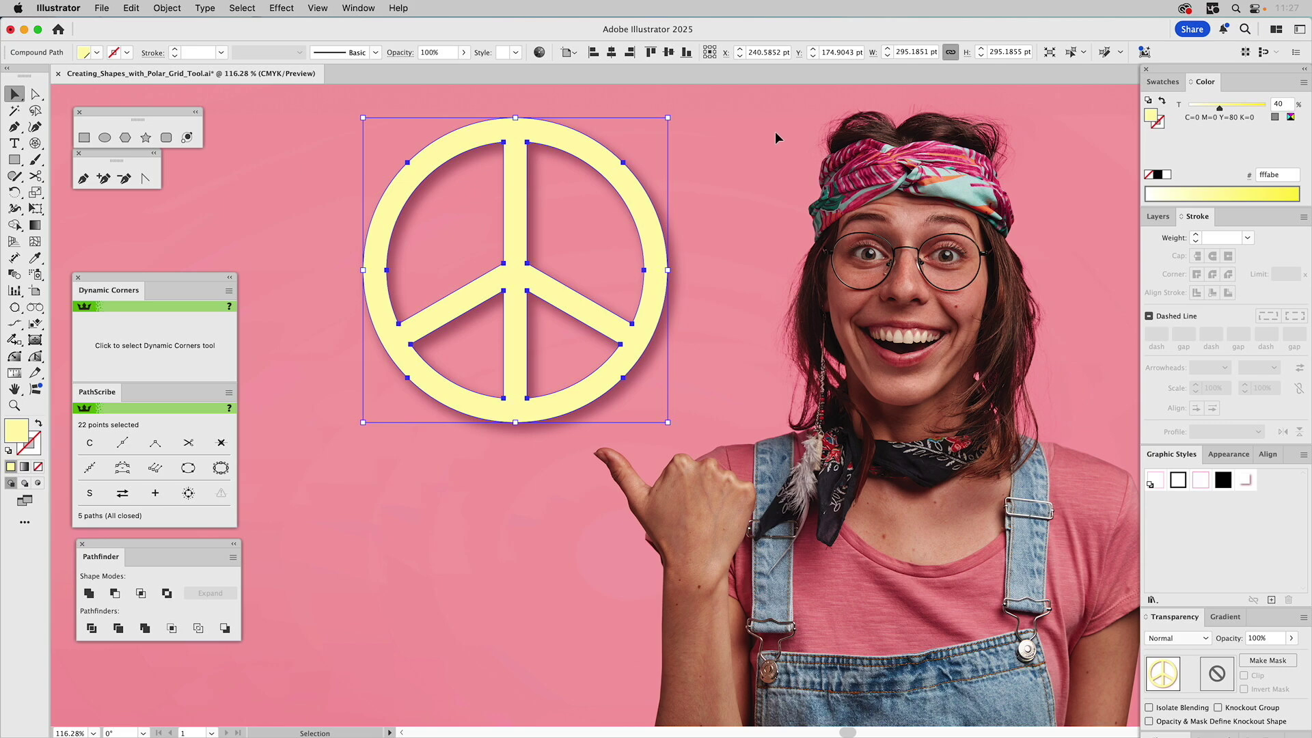
Deselect the peace sign and make the Groovy! layer with the speech bubble visible
click(726, 125)
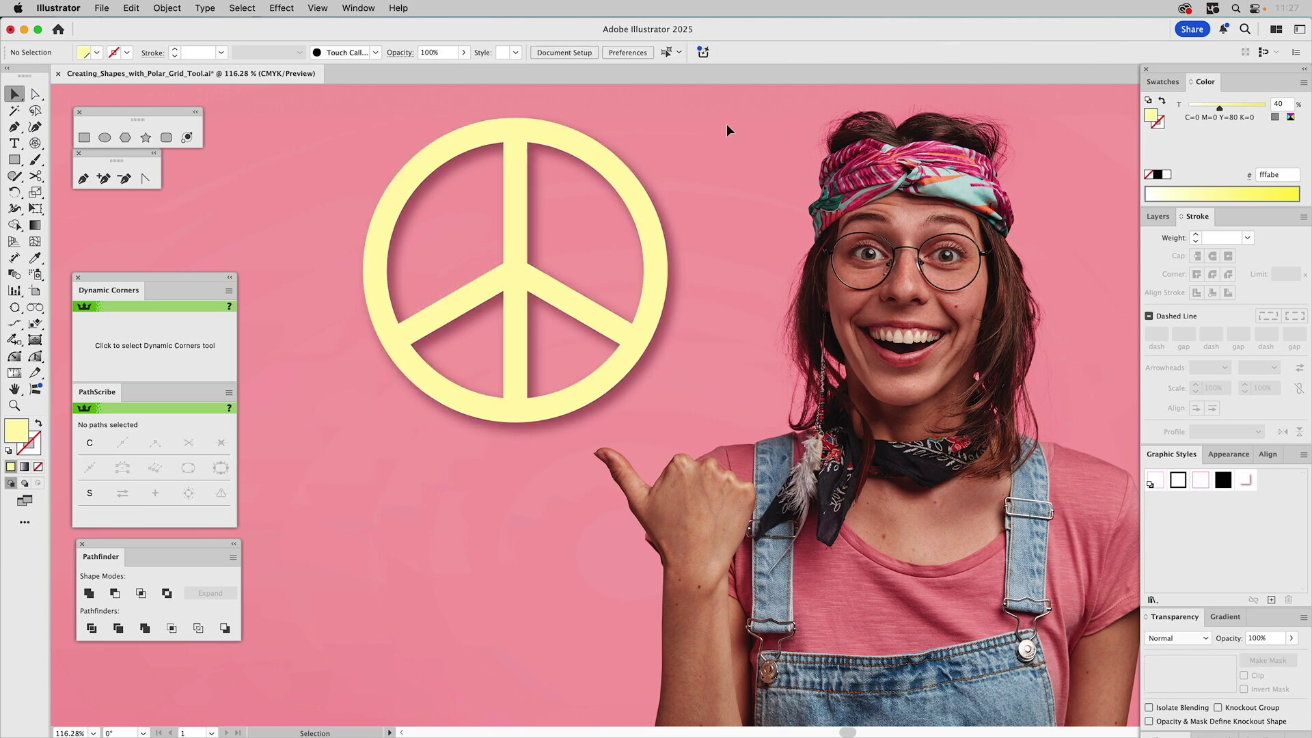
click(1157, 215)
click(1151, 264)
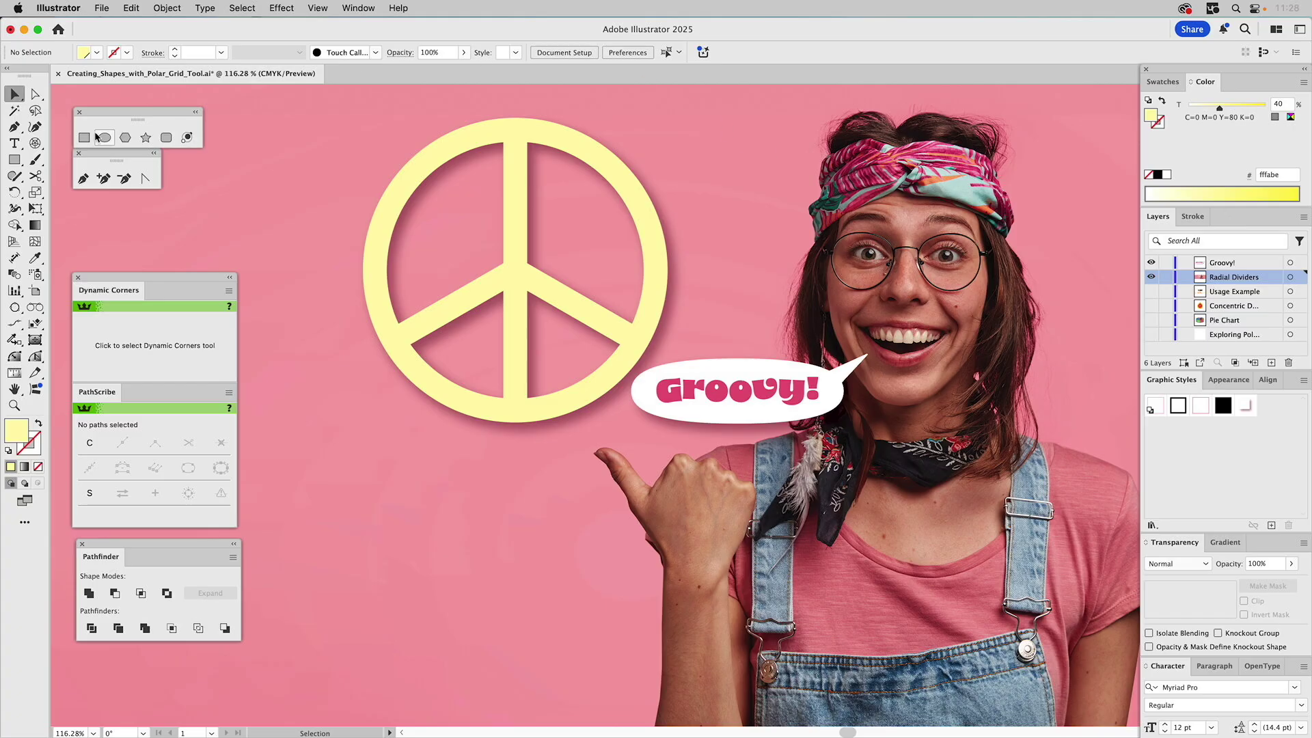
click(38, 143)
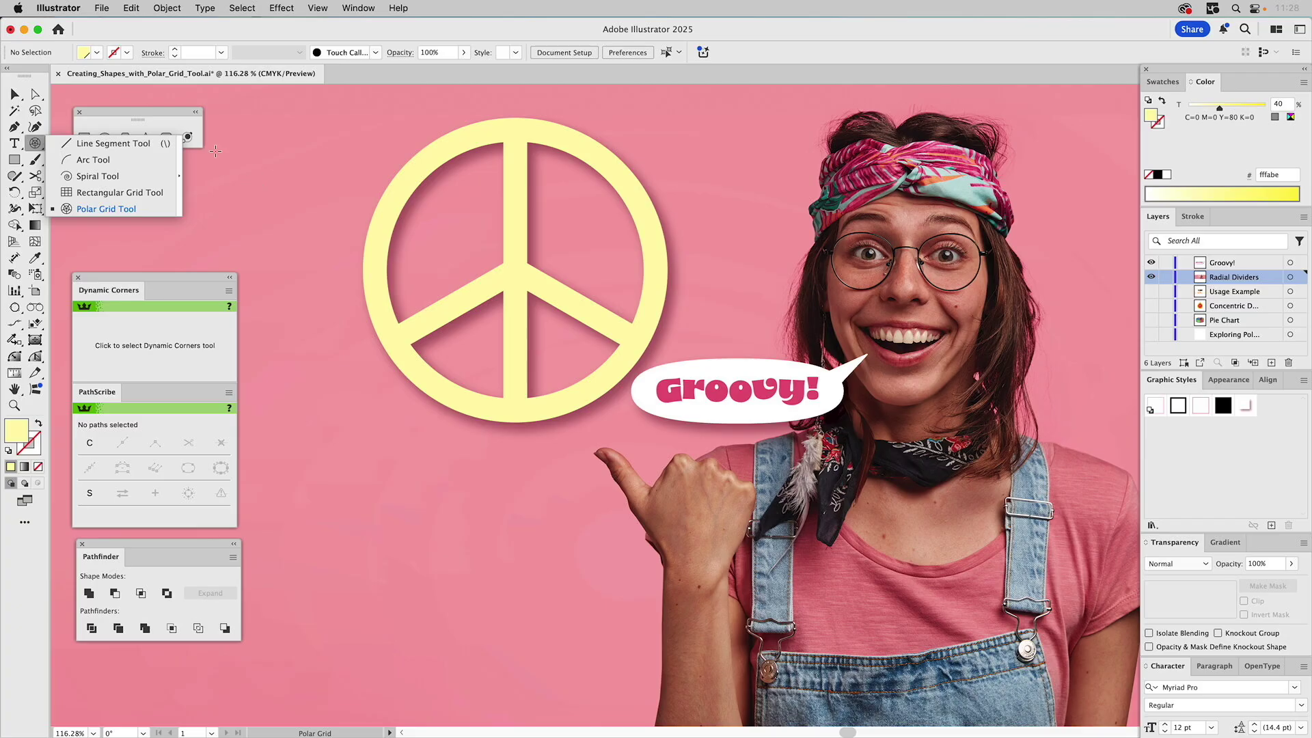
click(270, 156)
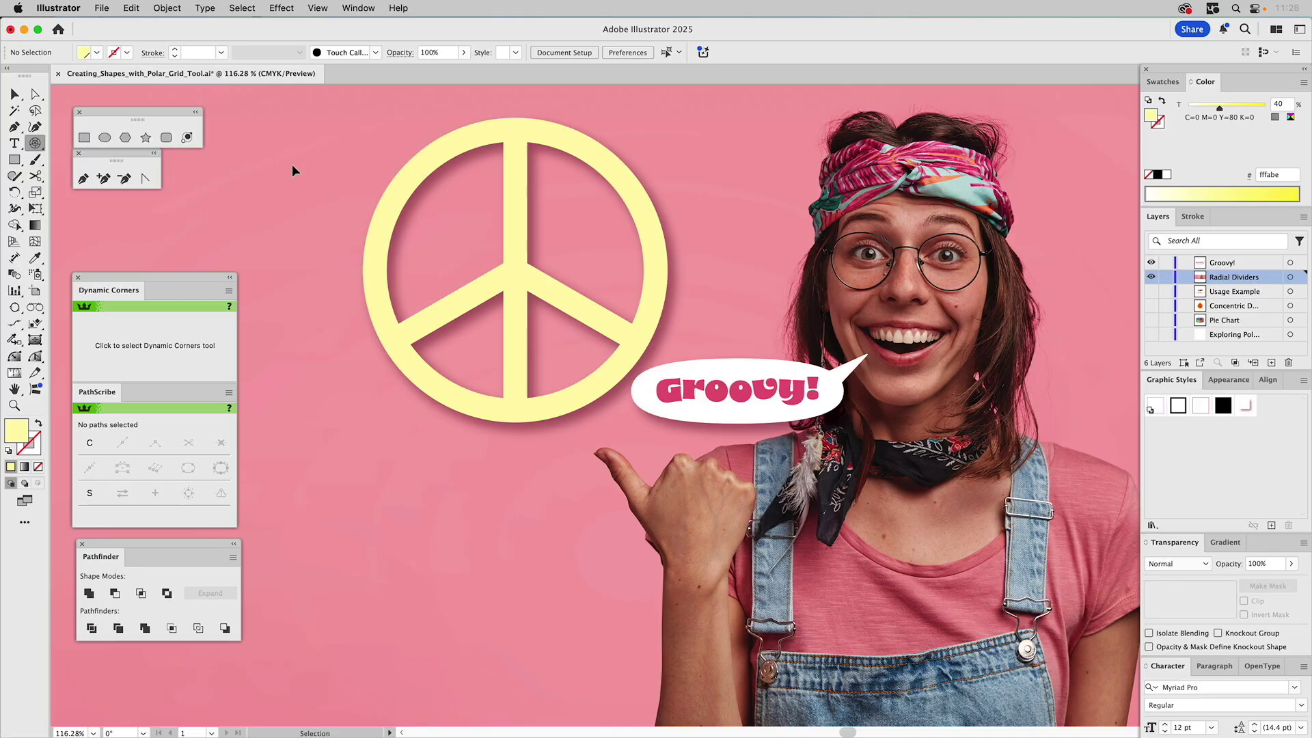
super+click(419, 169)
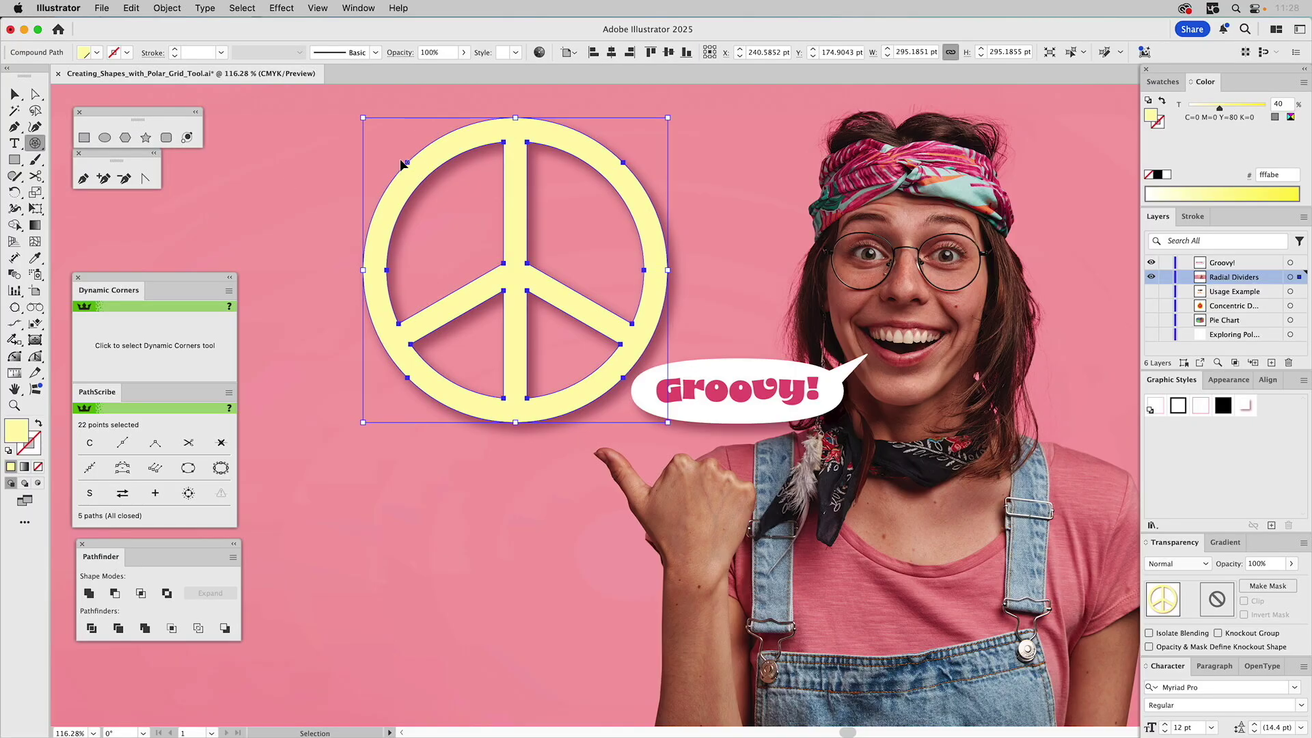
super+click(337, 153)
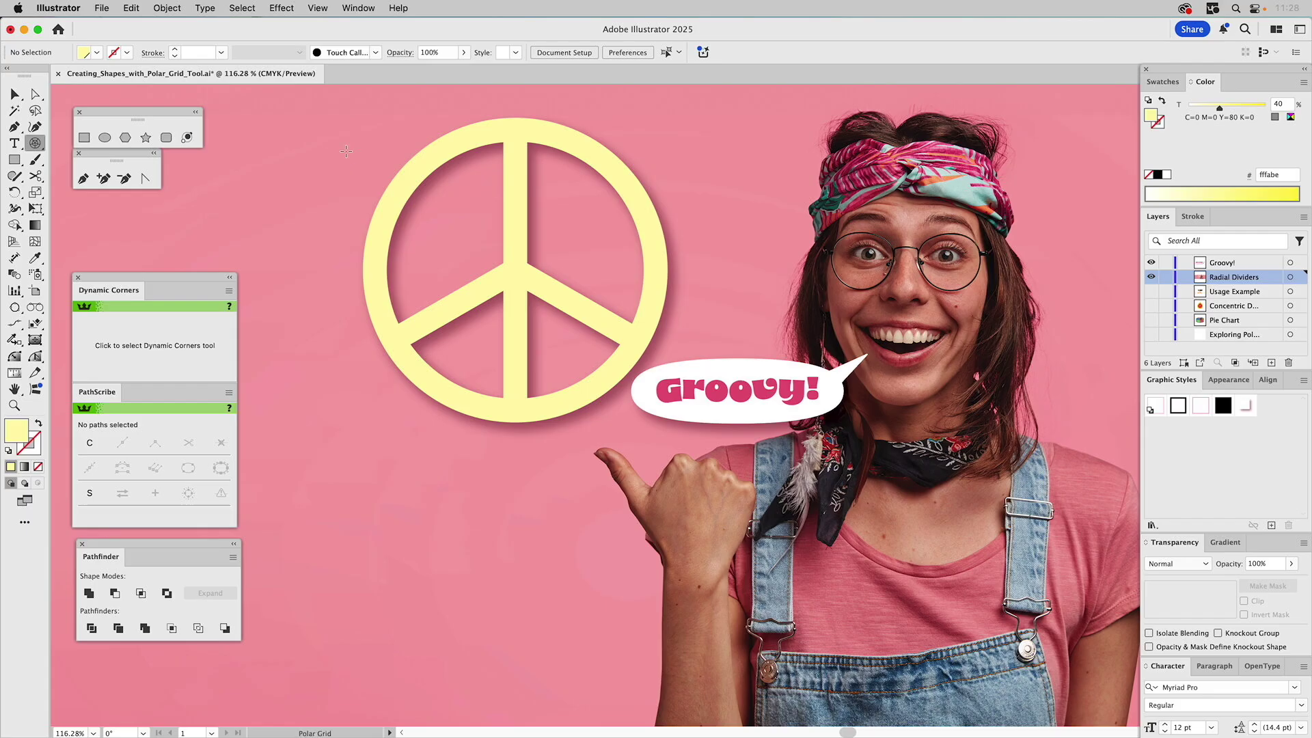